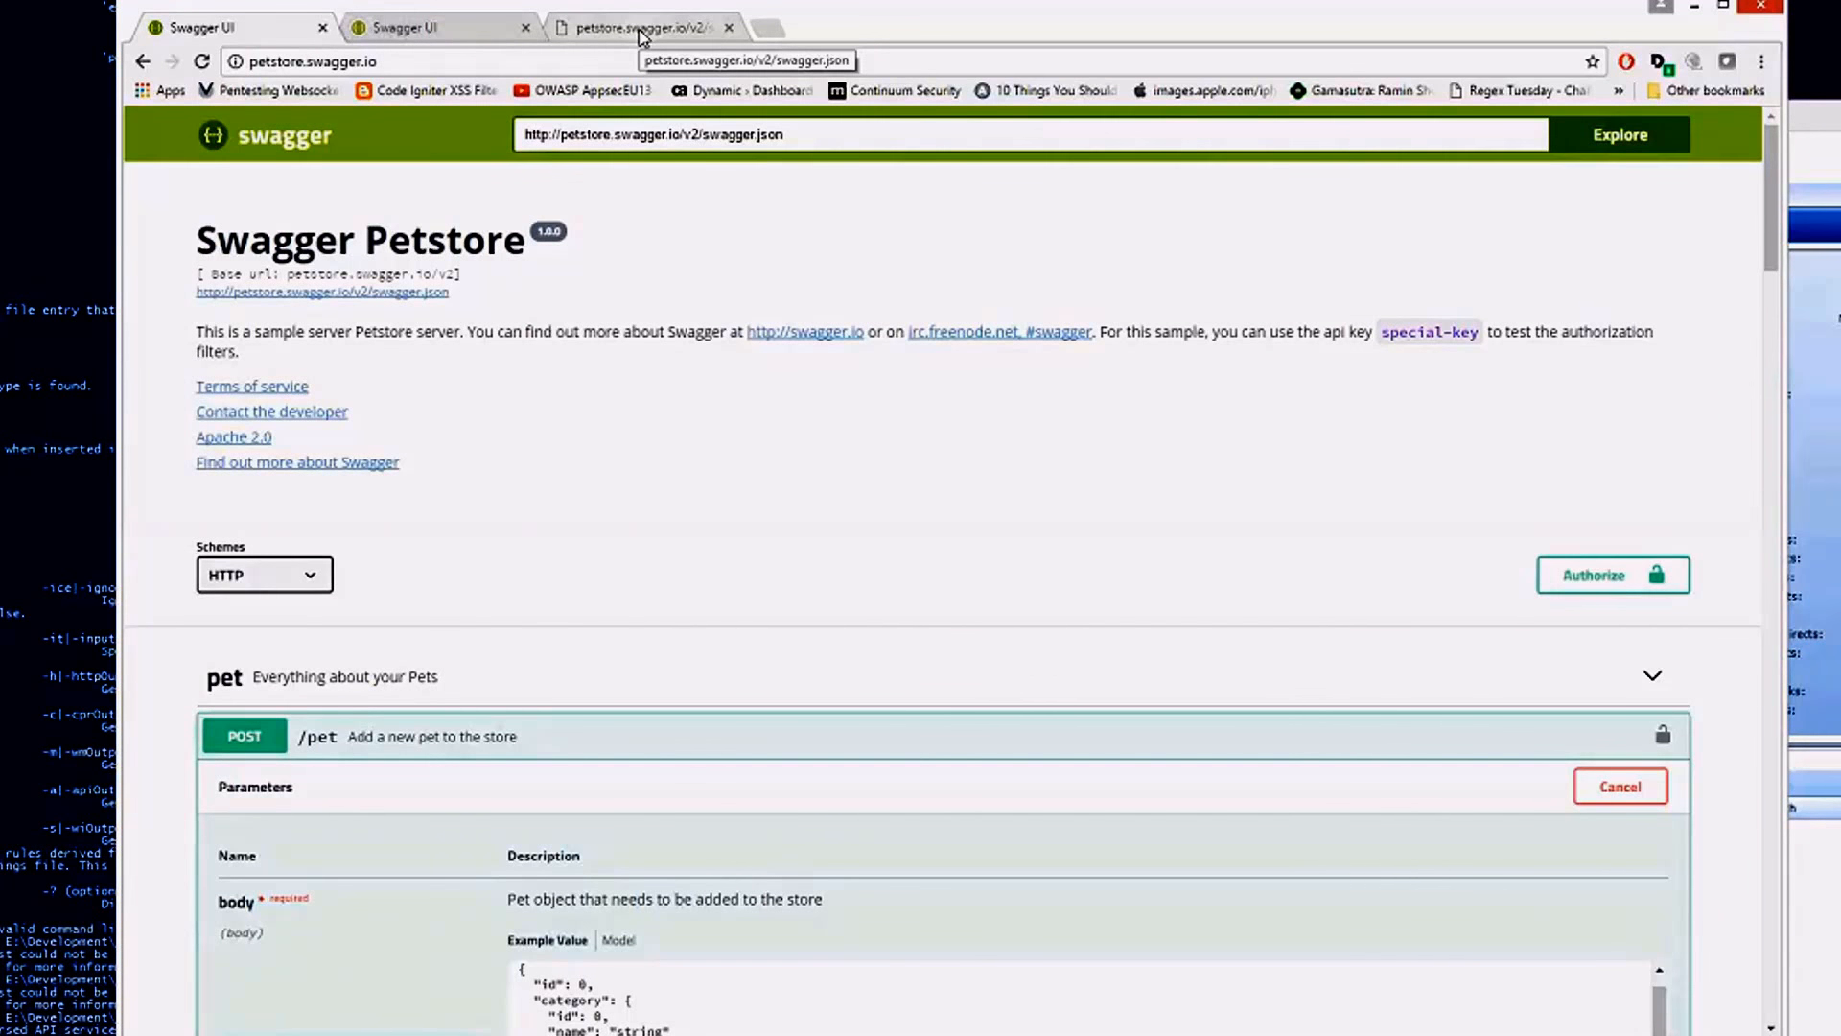
# View the petstore swagger.json definition in Chrome, and switch to HPE Security WebInspect to start a new web site scan.
pyautogui.click(641, 29)
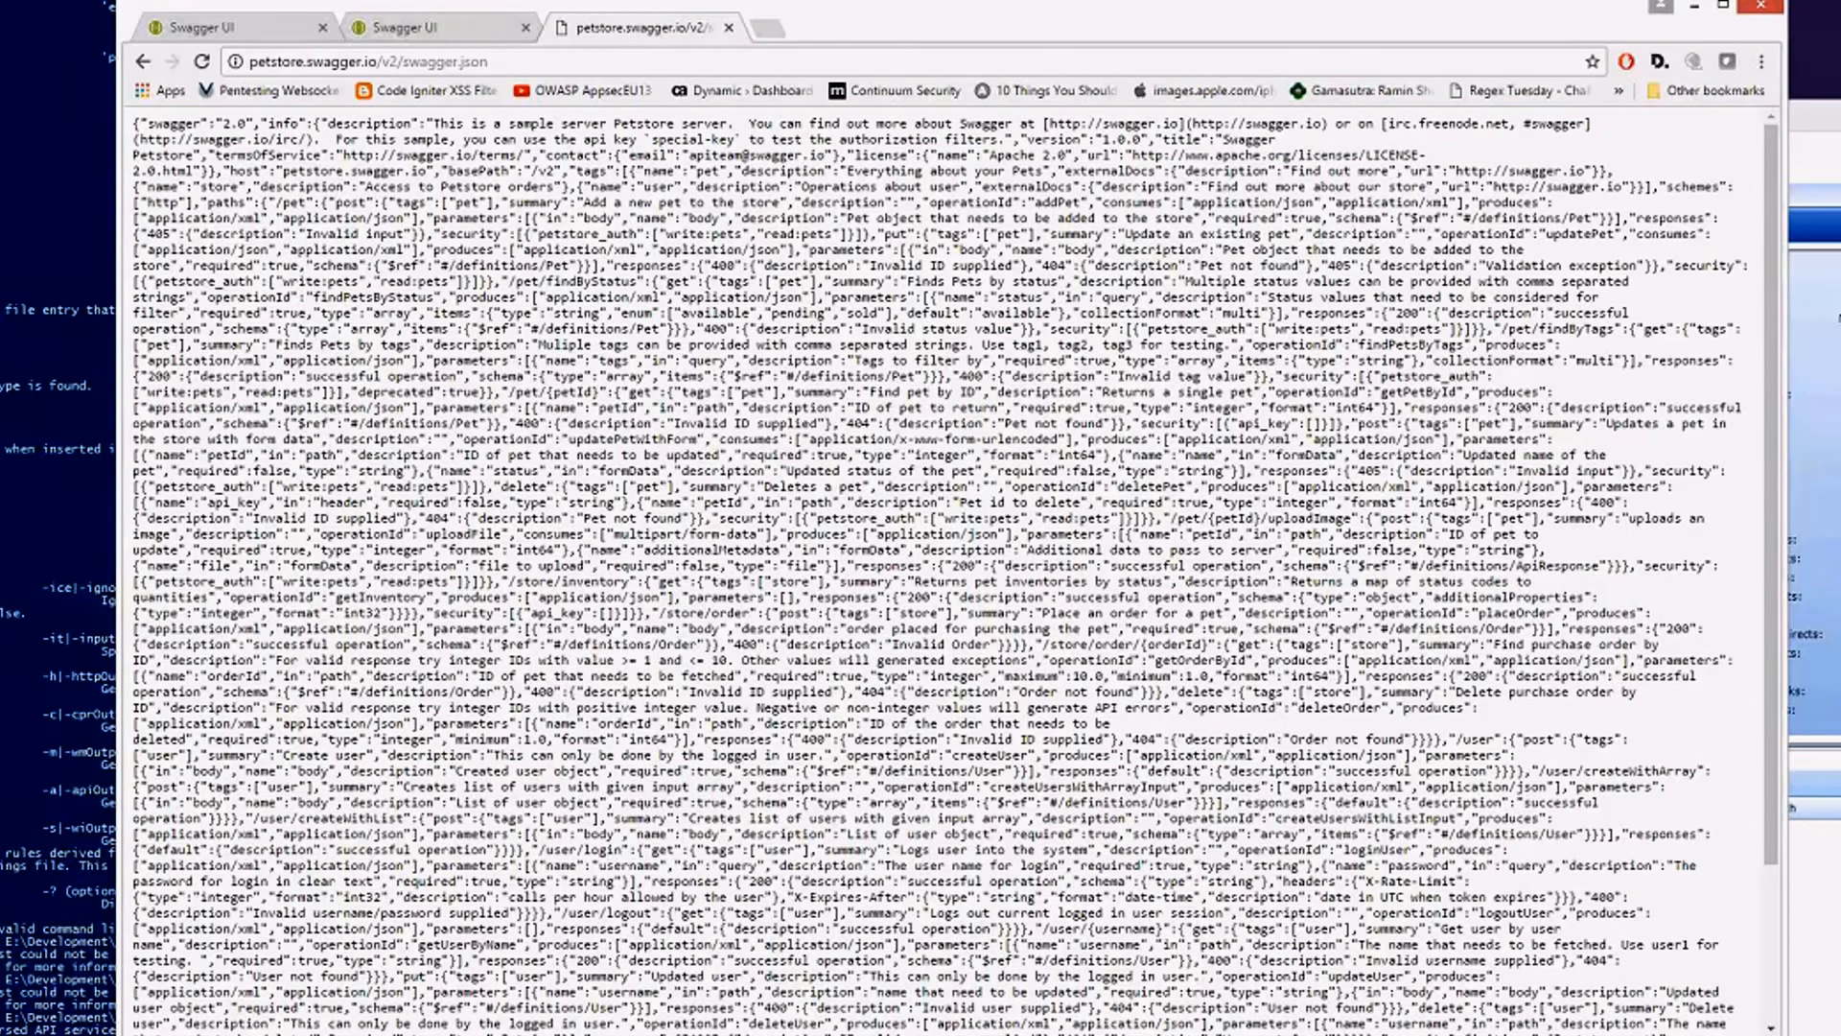
pyautogui.hotkey('alt', 'Tab')
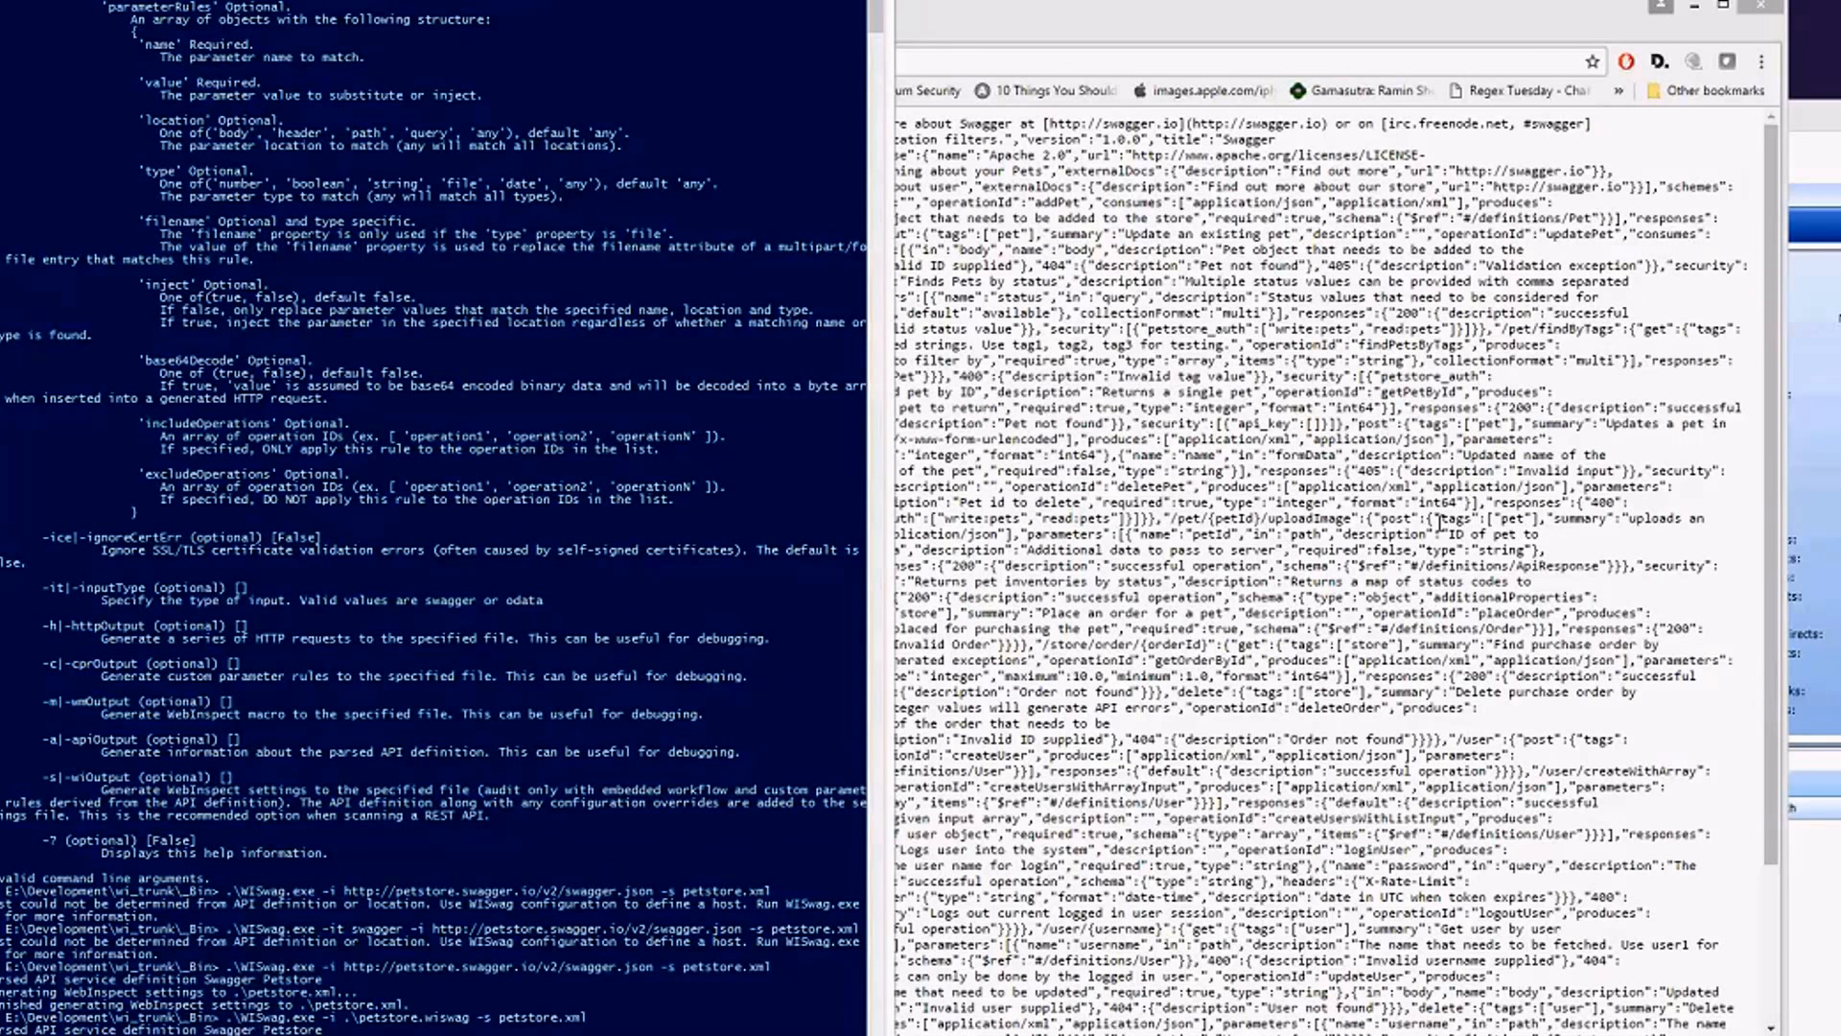
pyautogui.click(563, 144)
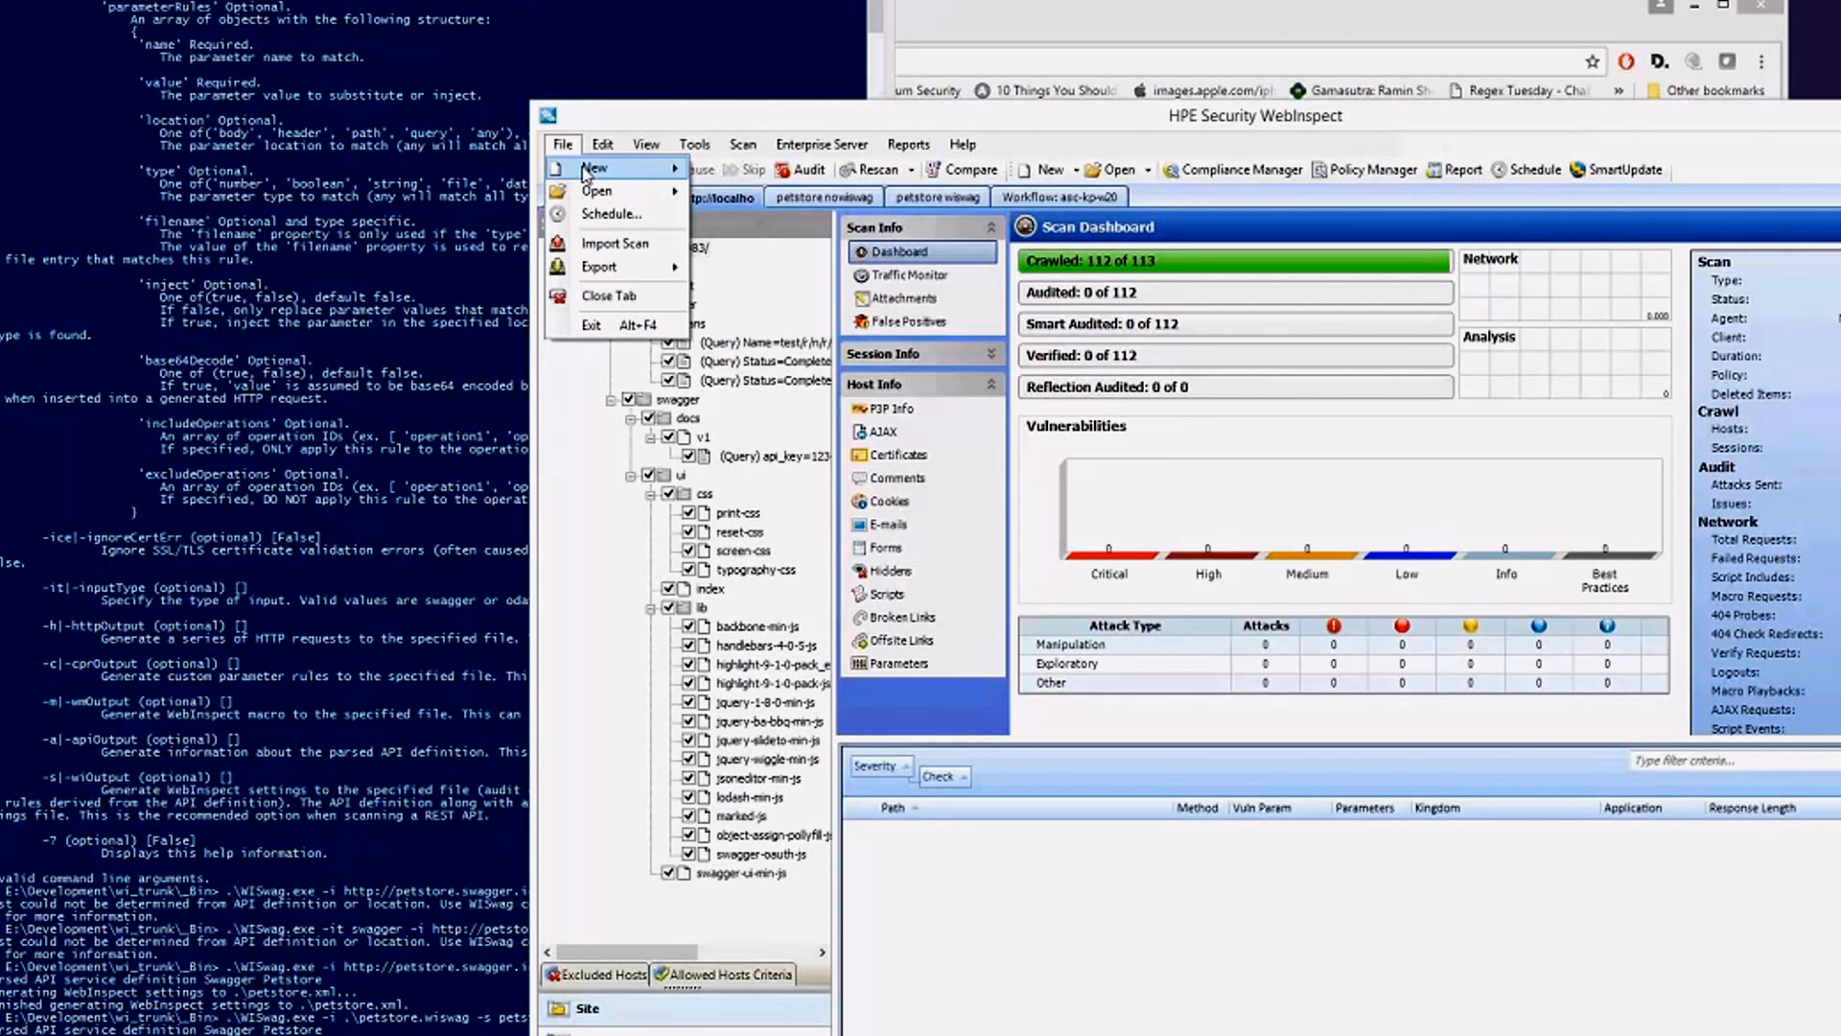
pyautogui.click(831, 236)
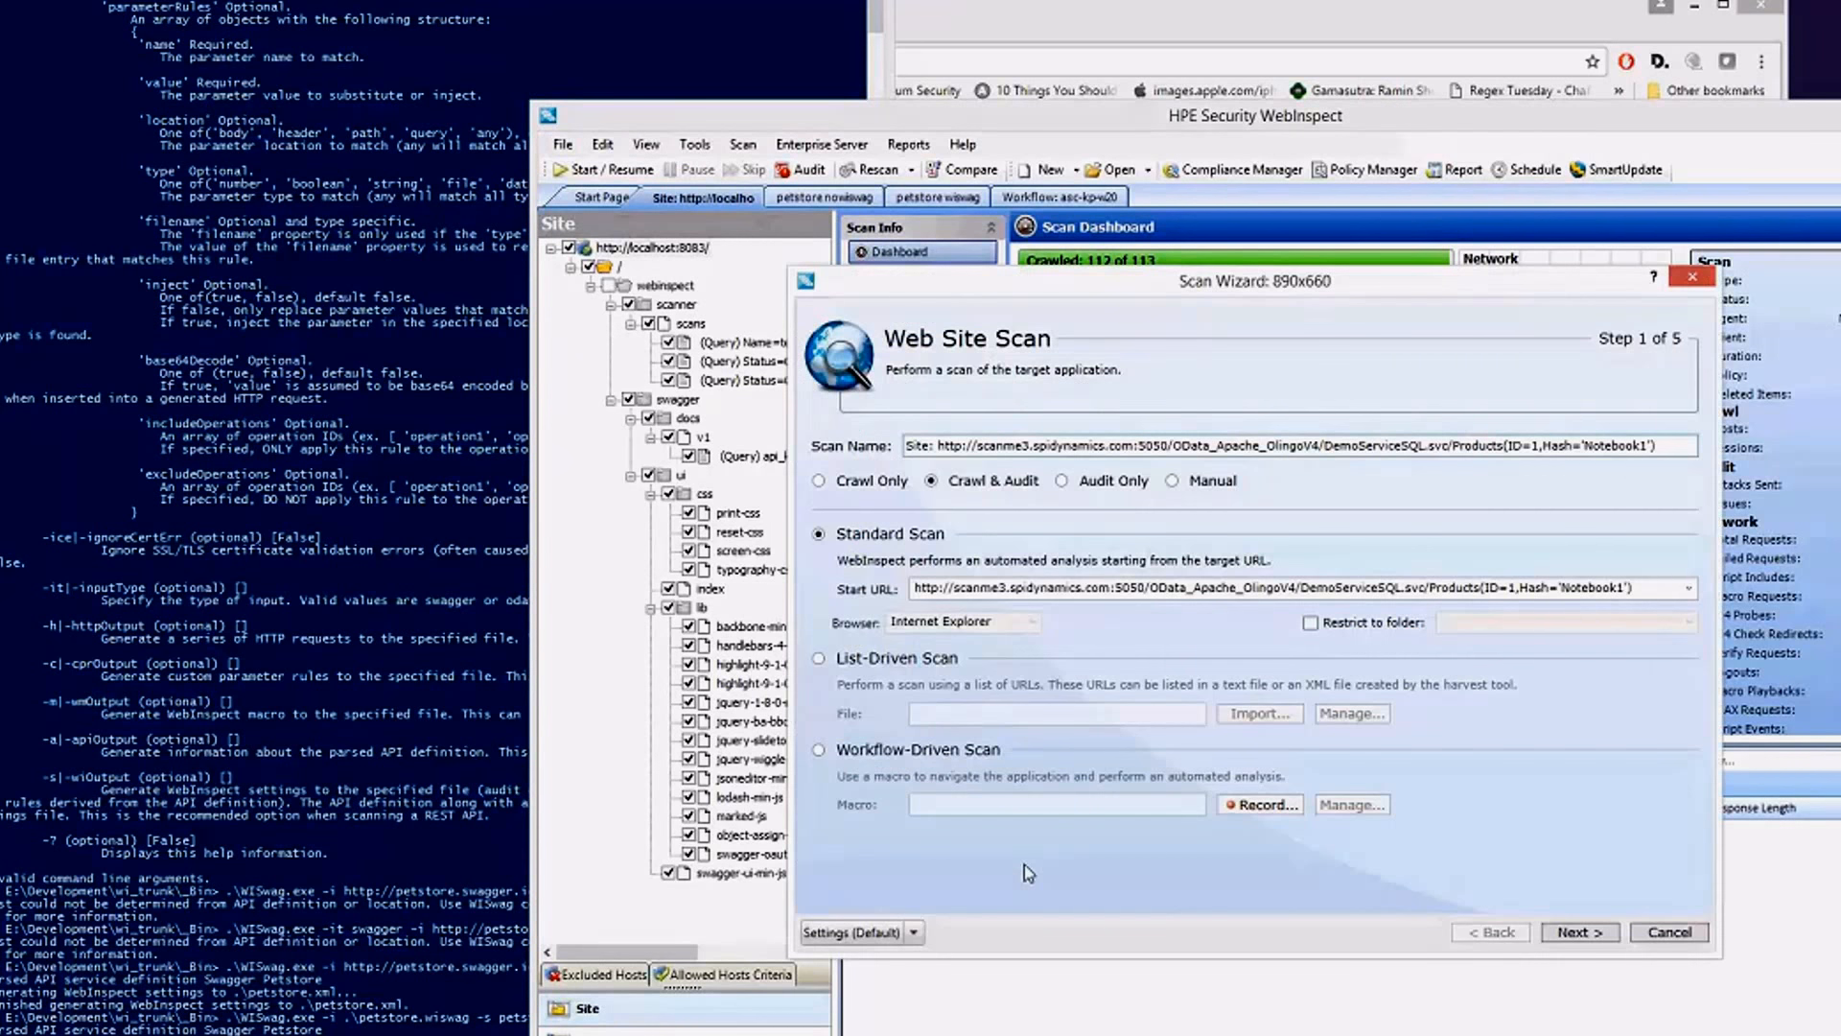
# Load the scan settings from petstore.xml in the E:\Development\wi_trunk\_Bin folder.
pyautogui.click(914, 932)
pyautogui.click(878, 1009)
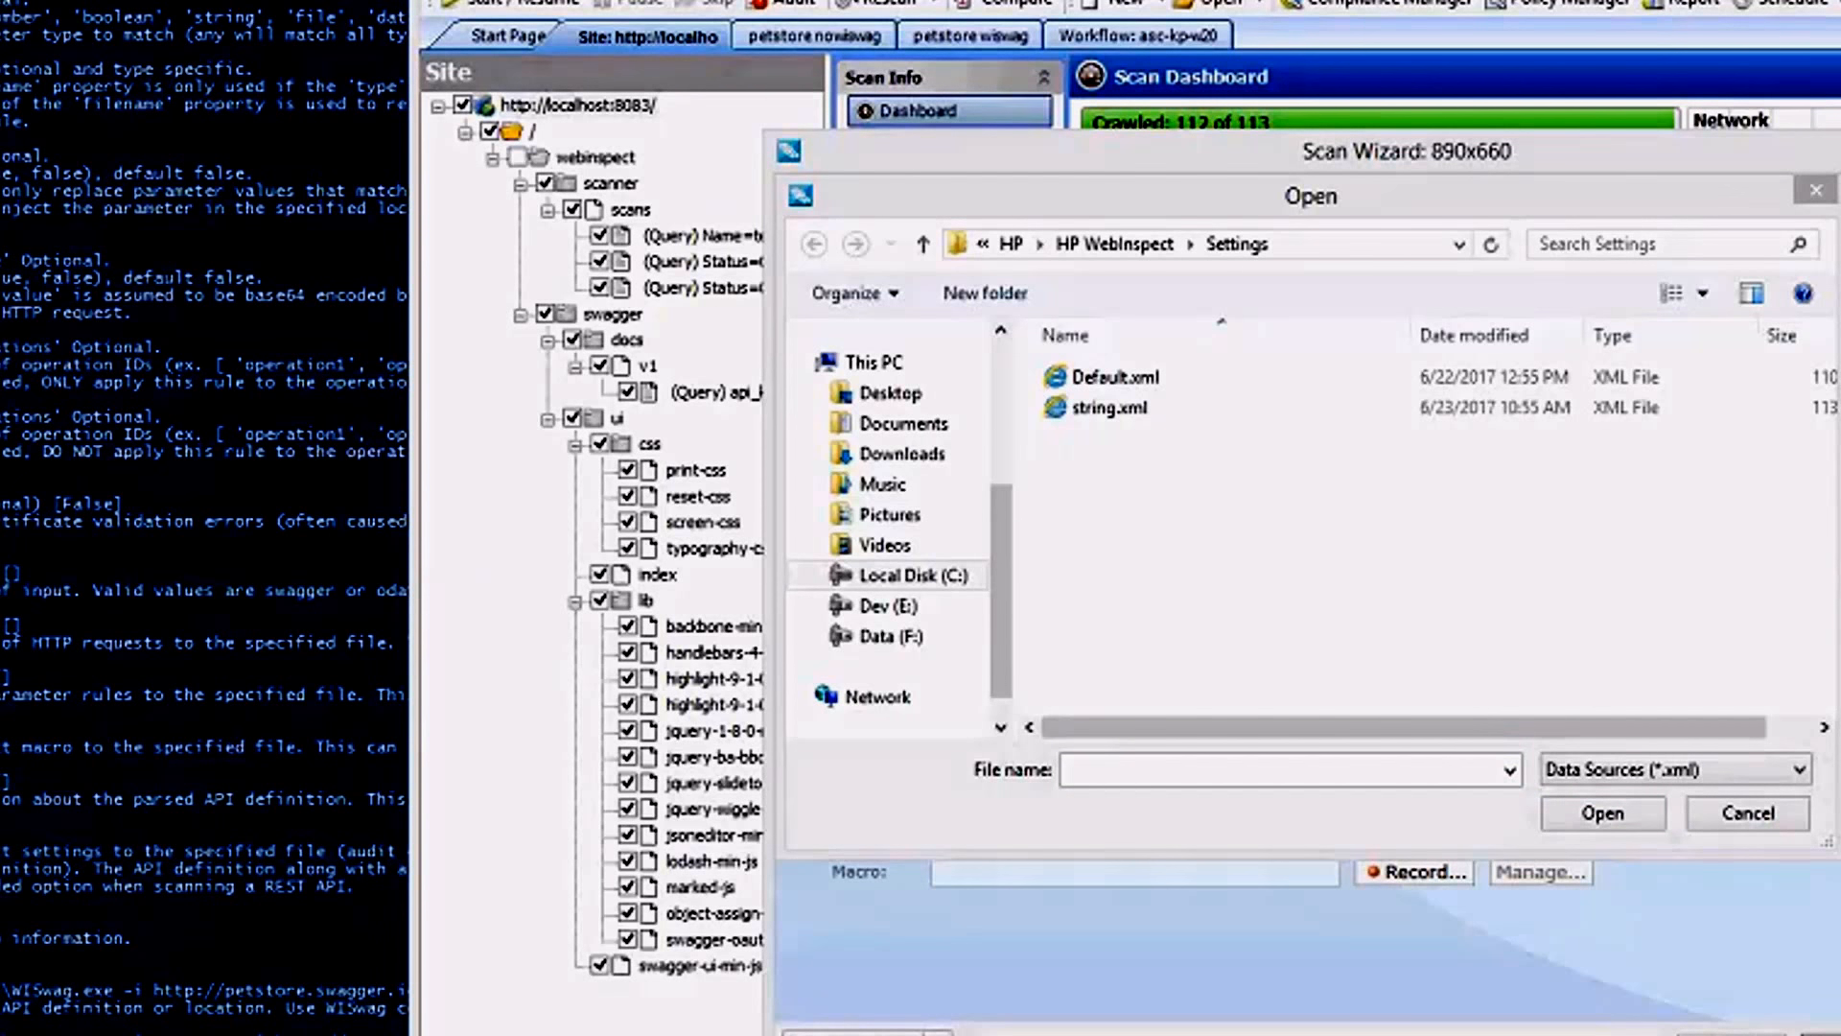
pyautogui.click(1333, 244)
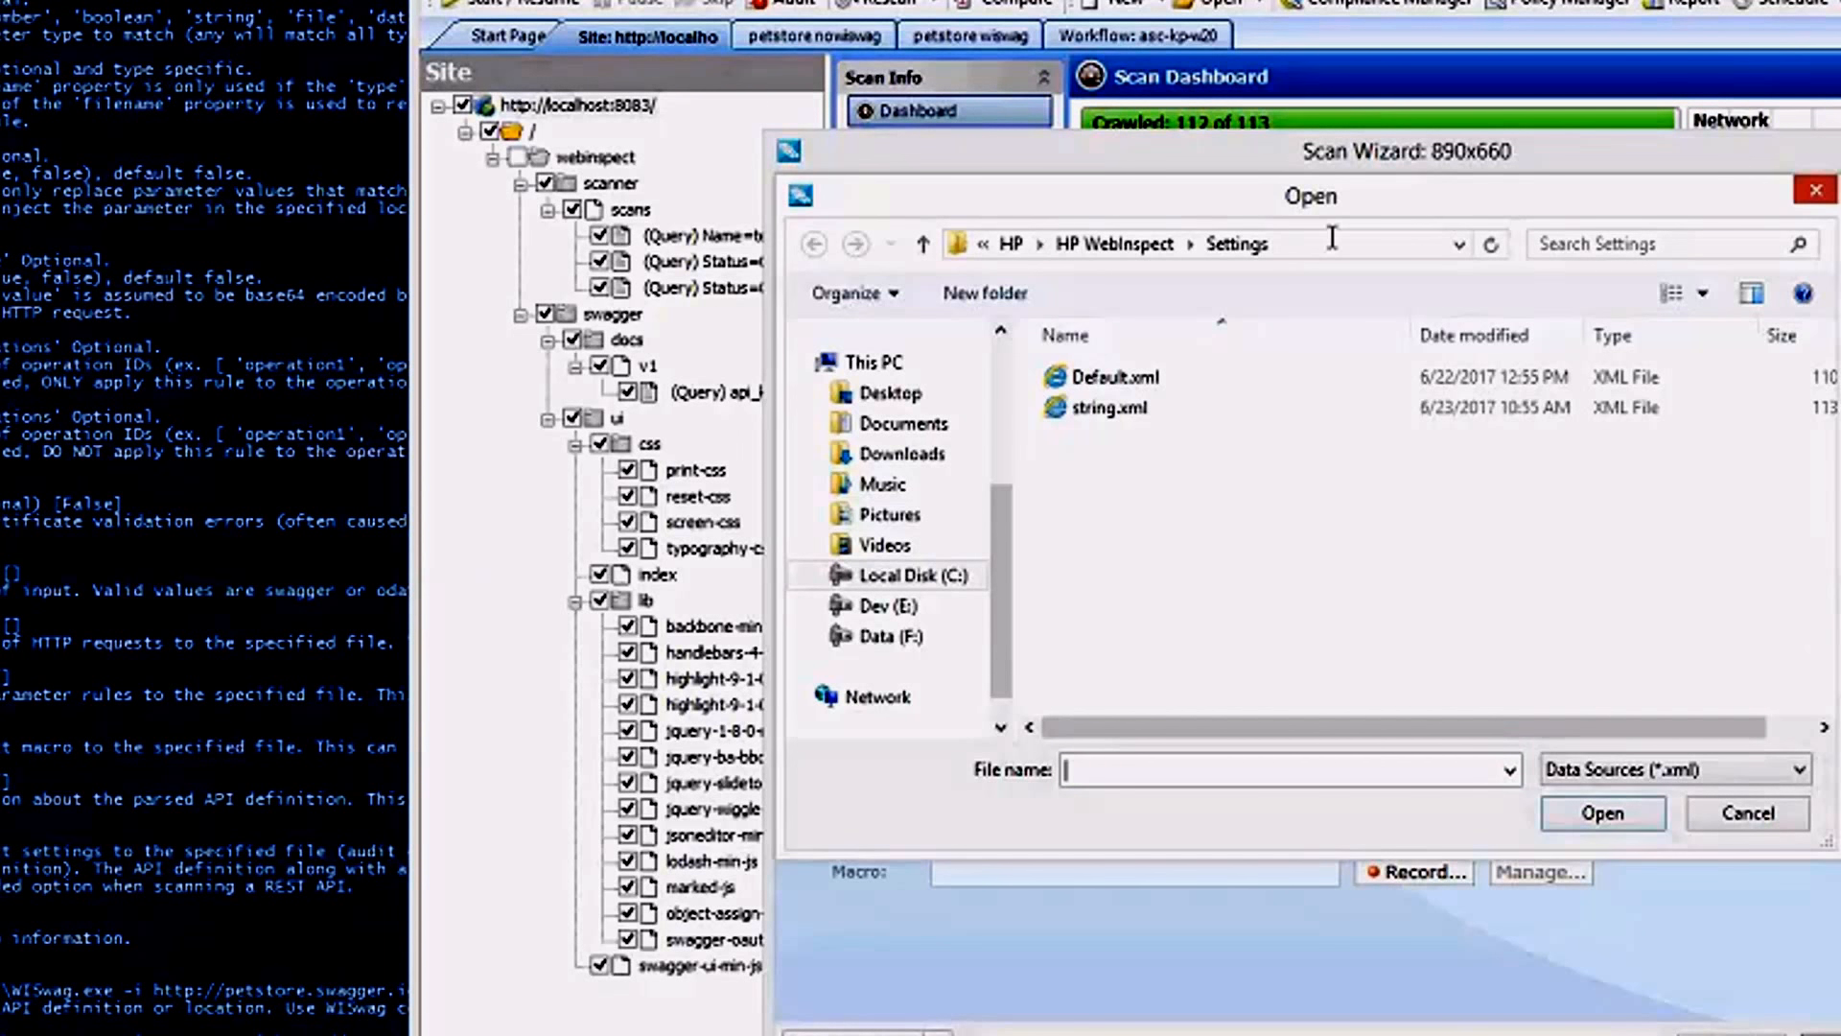
pyautogui.write('E:\\Development\\wi_trunk\\_Bin')
pyautogui.press('Return')
pyautogui.click(1125, 560)
pyautogui.press('p')
pyautogui.press('p')
pyautogui.press('p')
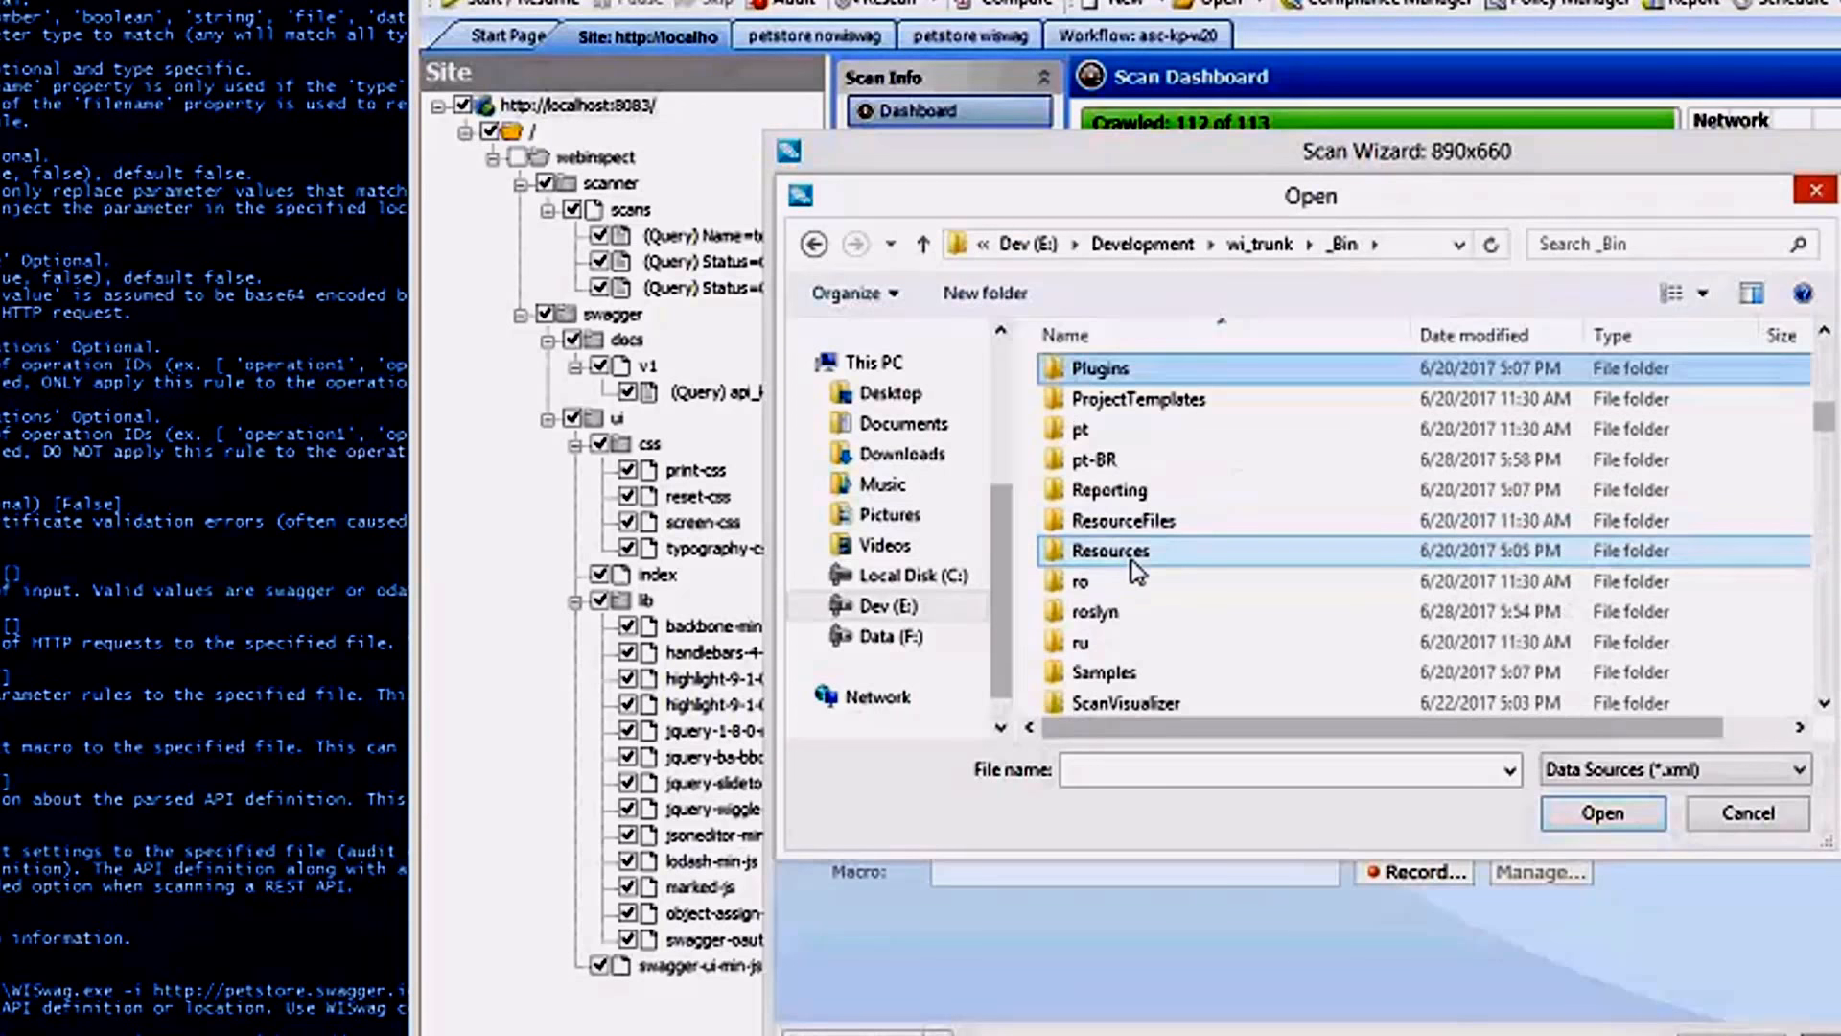
pyautogui.press('p')
pyautogui.press('p')
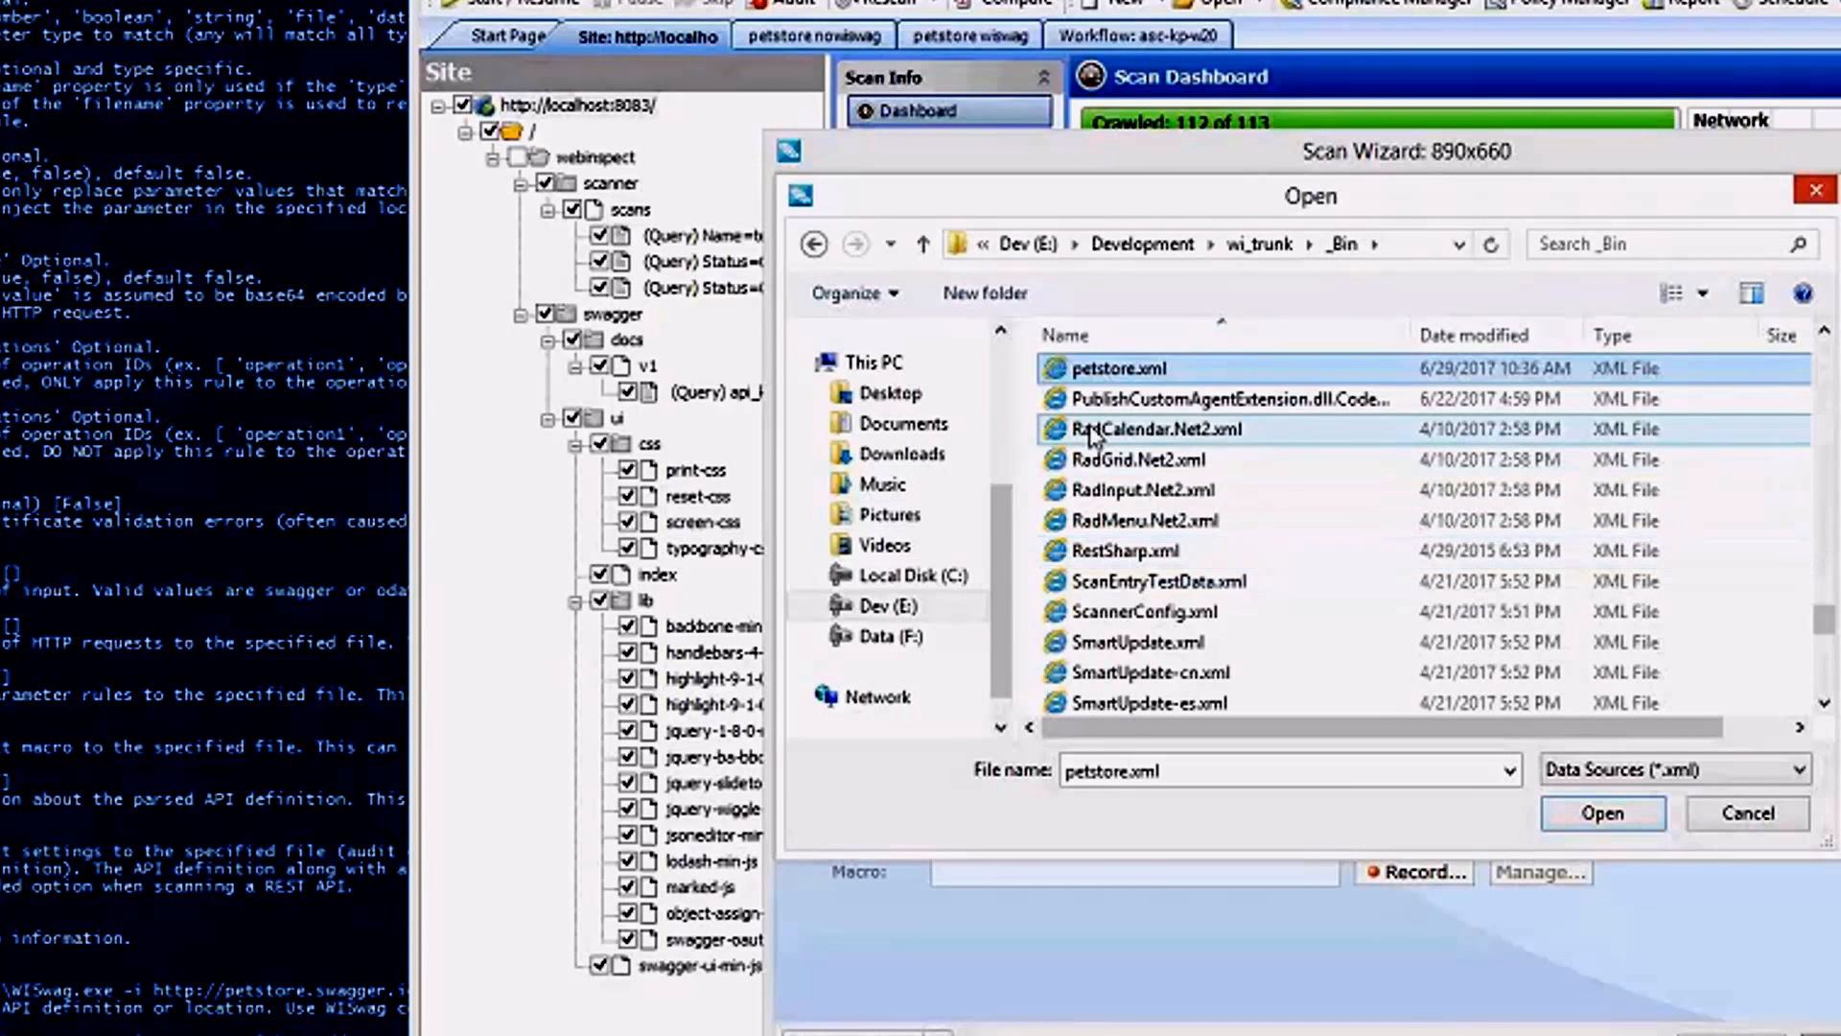
pyautogui.press('Return')
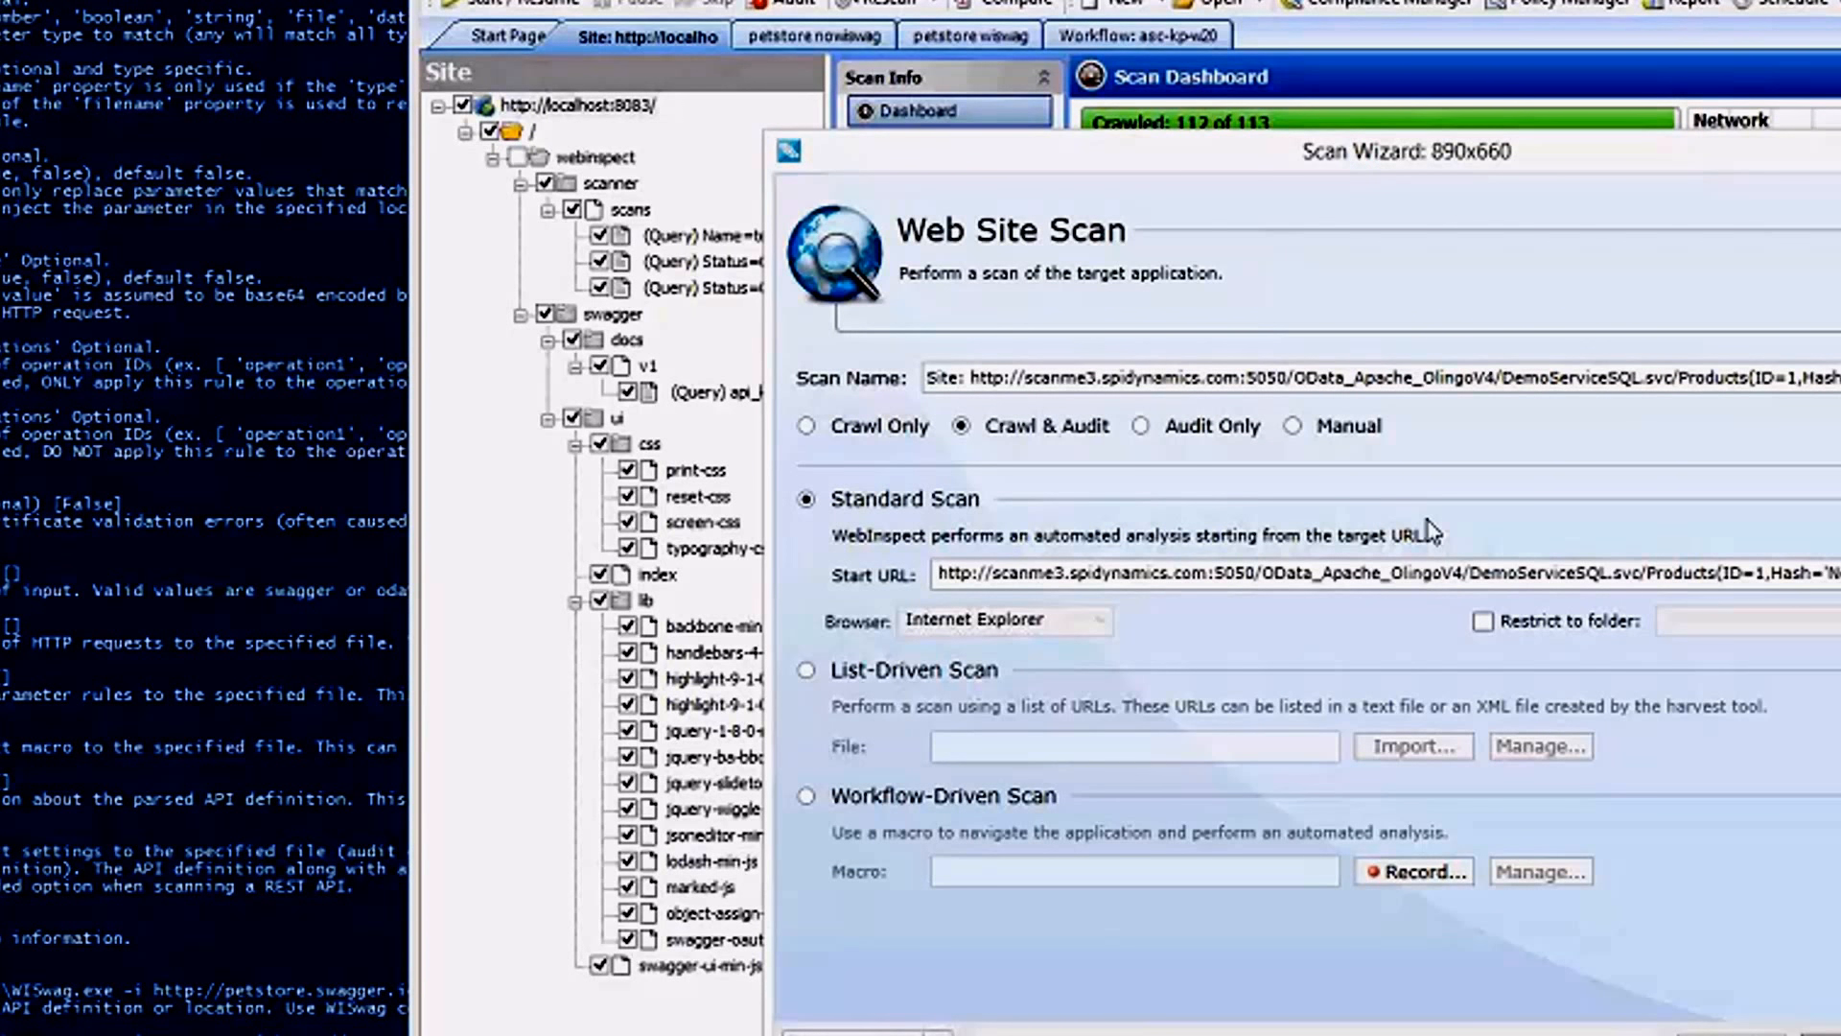
# Set the workflow-driven scan to Audit Only and open its Swagger Petstore macro for editing with an enlarged request list.
pyautogui.click(1141, 428)
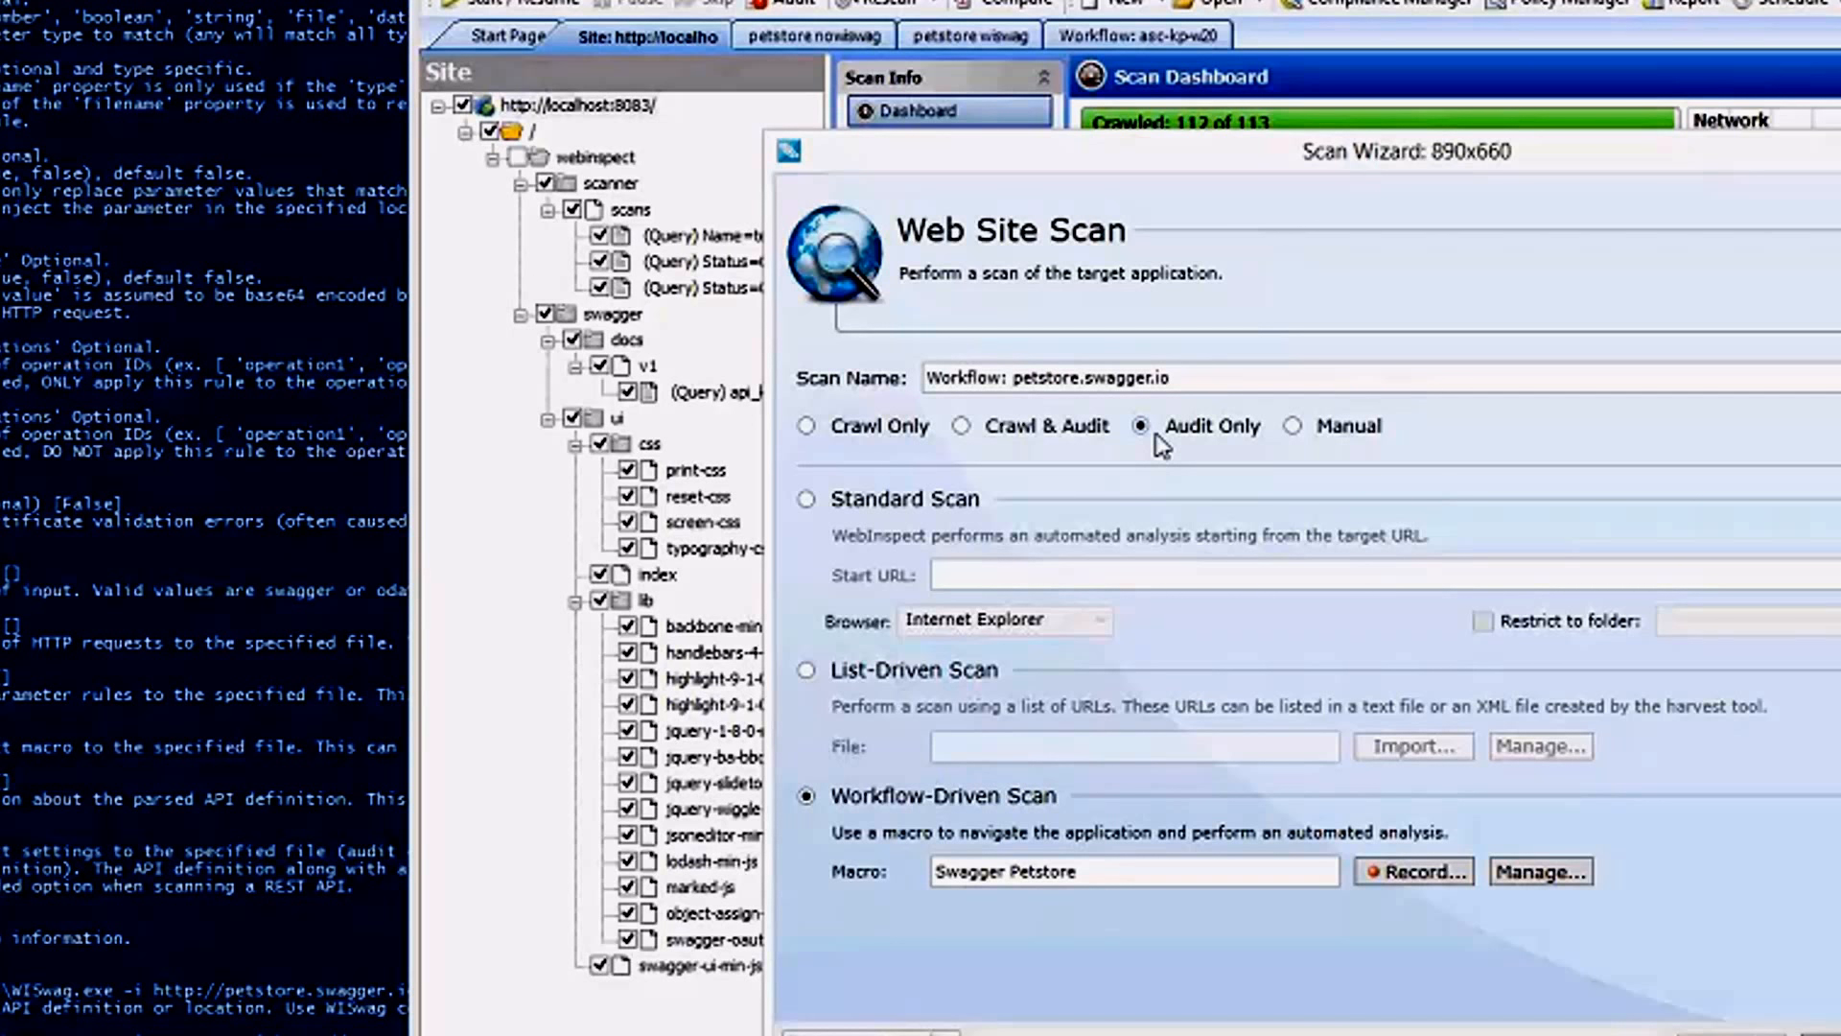
pyautogui.click(1504, 875)
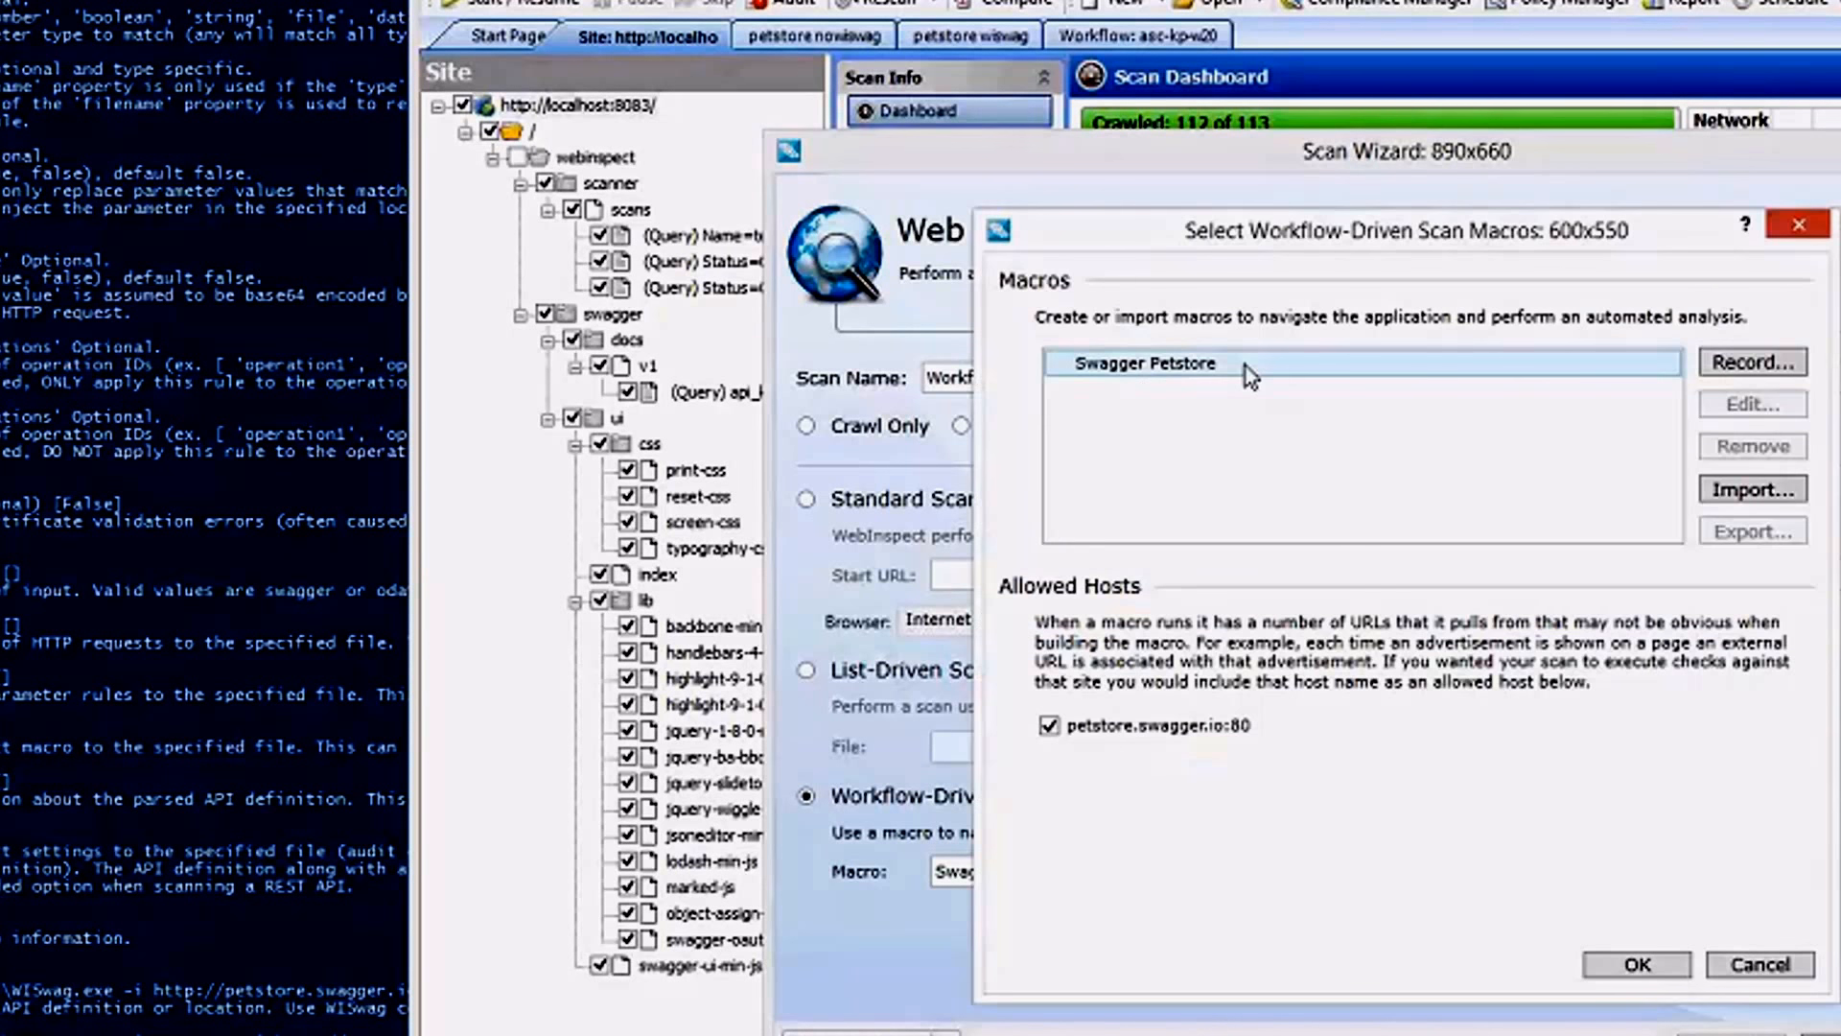
pyautogui.click(1247, 367)
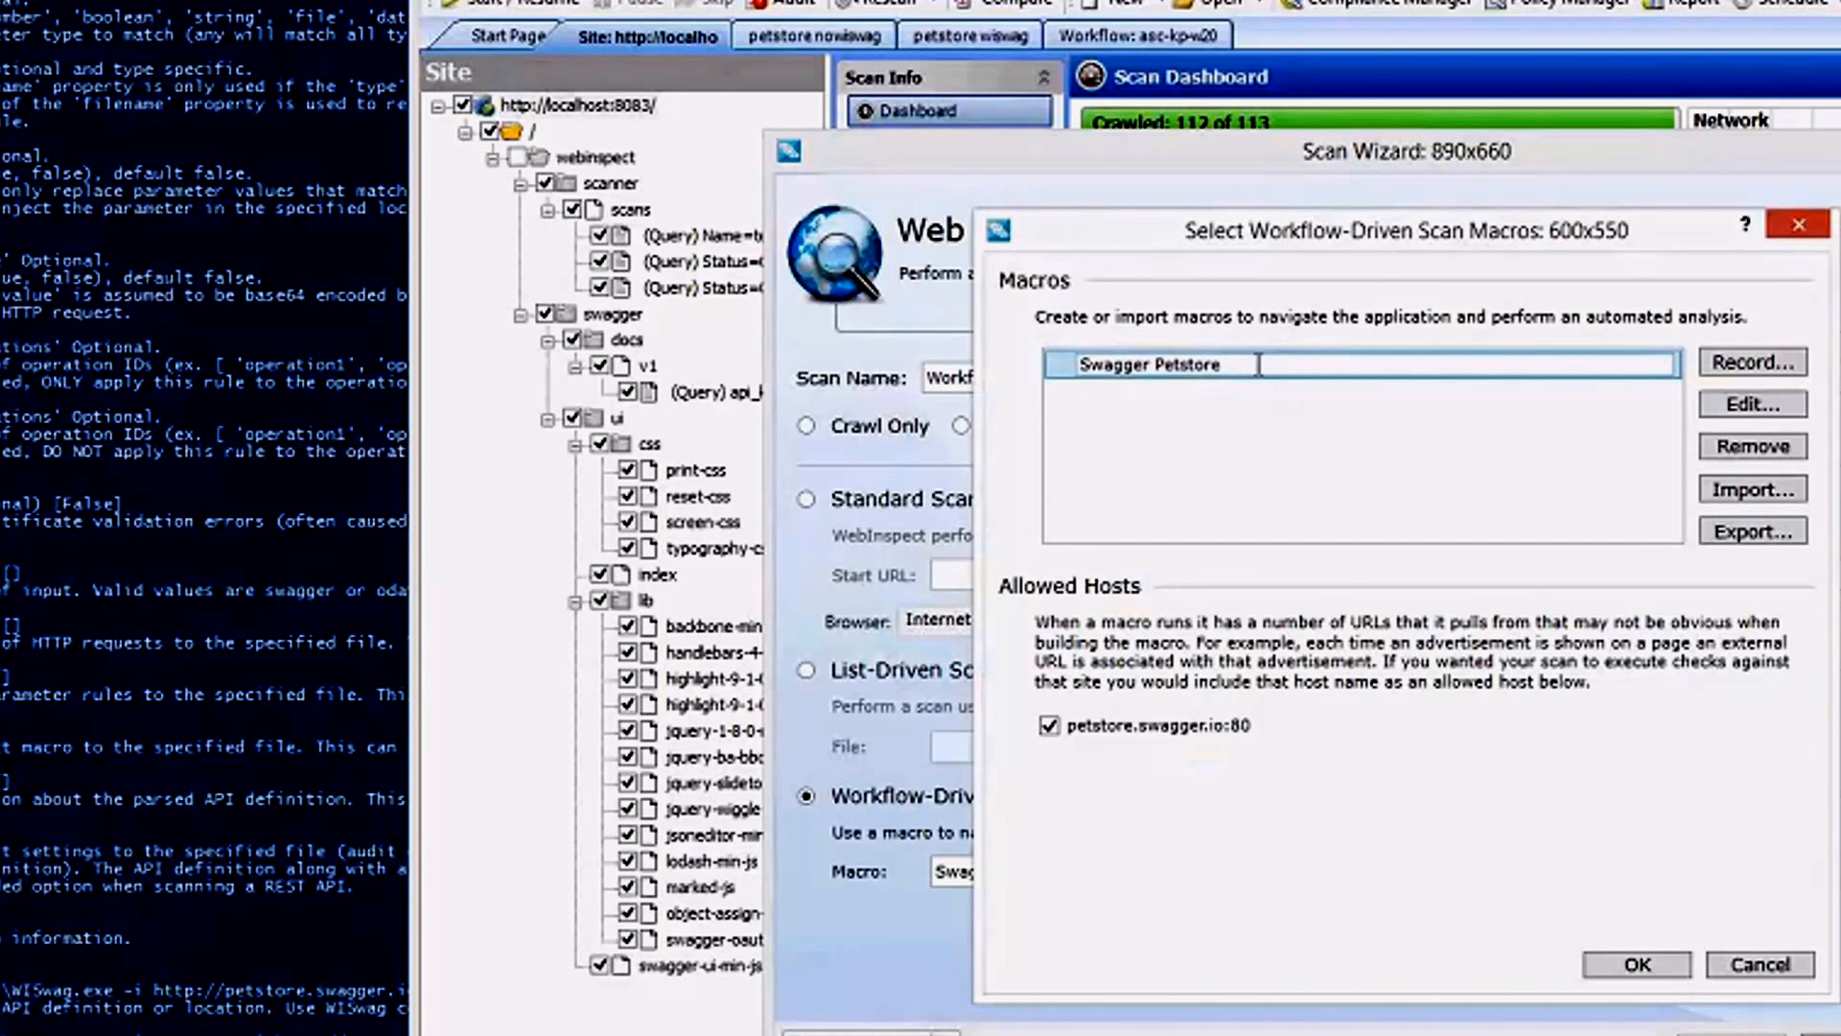
pyautogui.click(1769, 404)
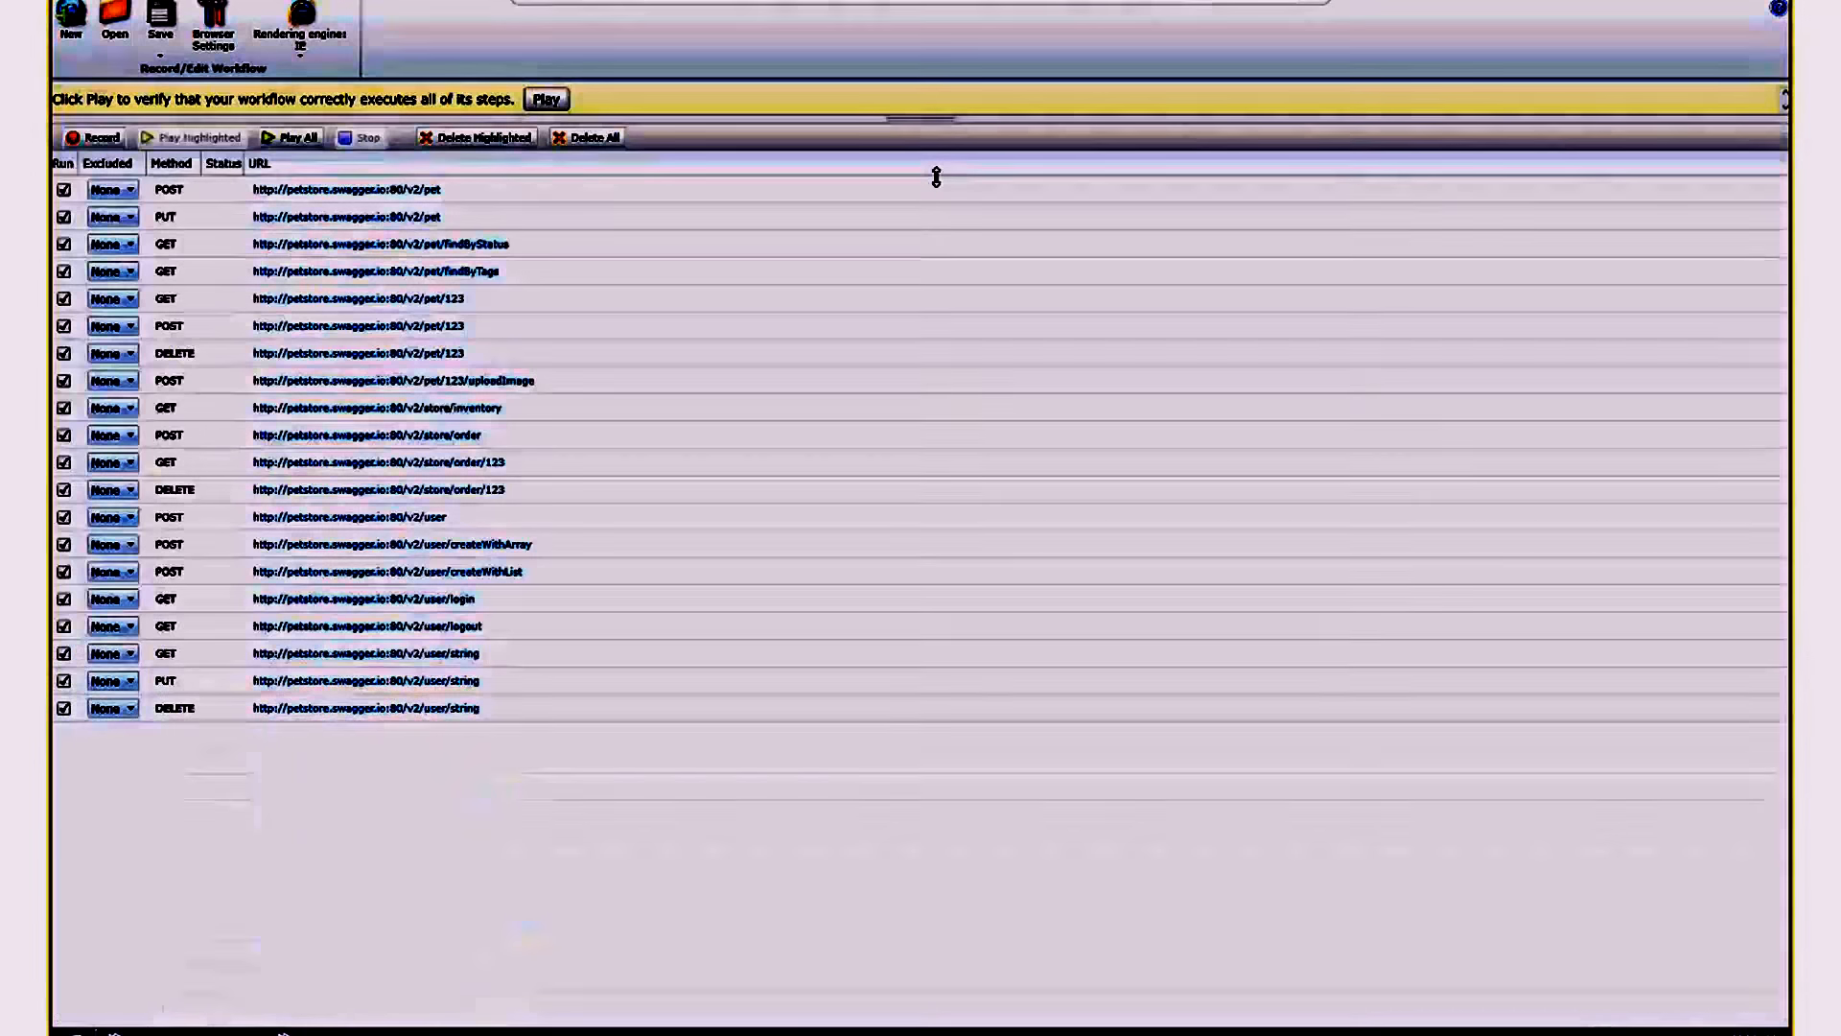
pyautogui.moveTo(936, 176); pyautogui.dragTo(936, 203)
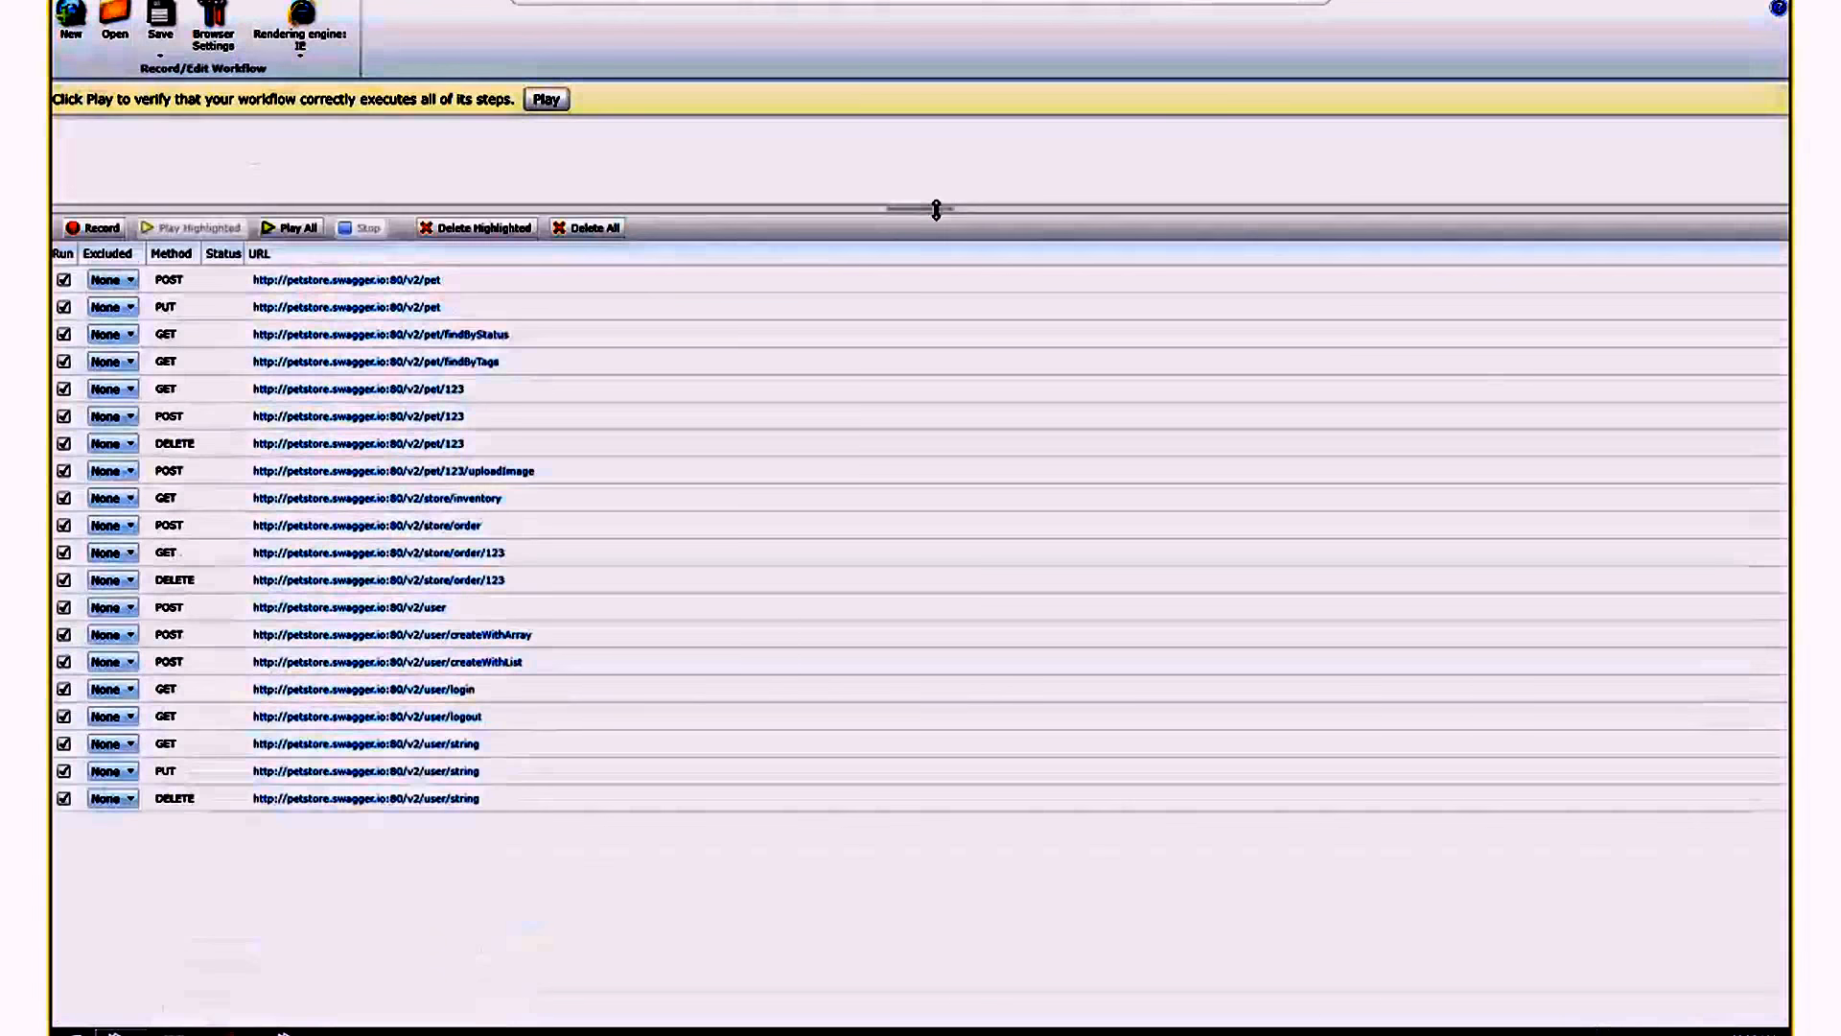
# Inspect the JSON body of the POST /v2/pet request and replay only that request.
pyautogui.click(384, 286)
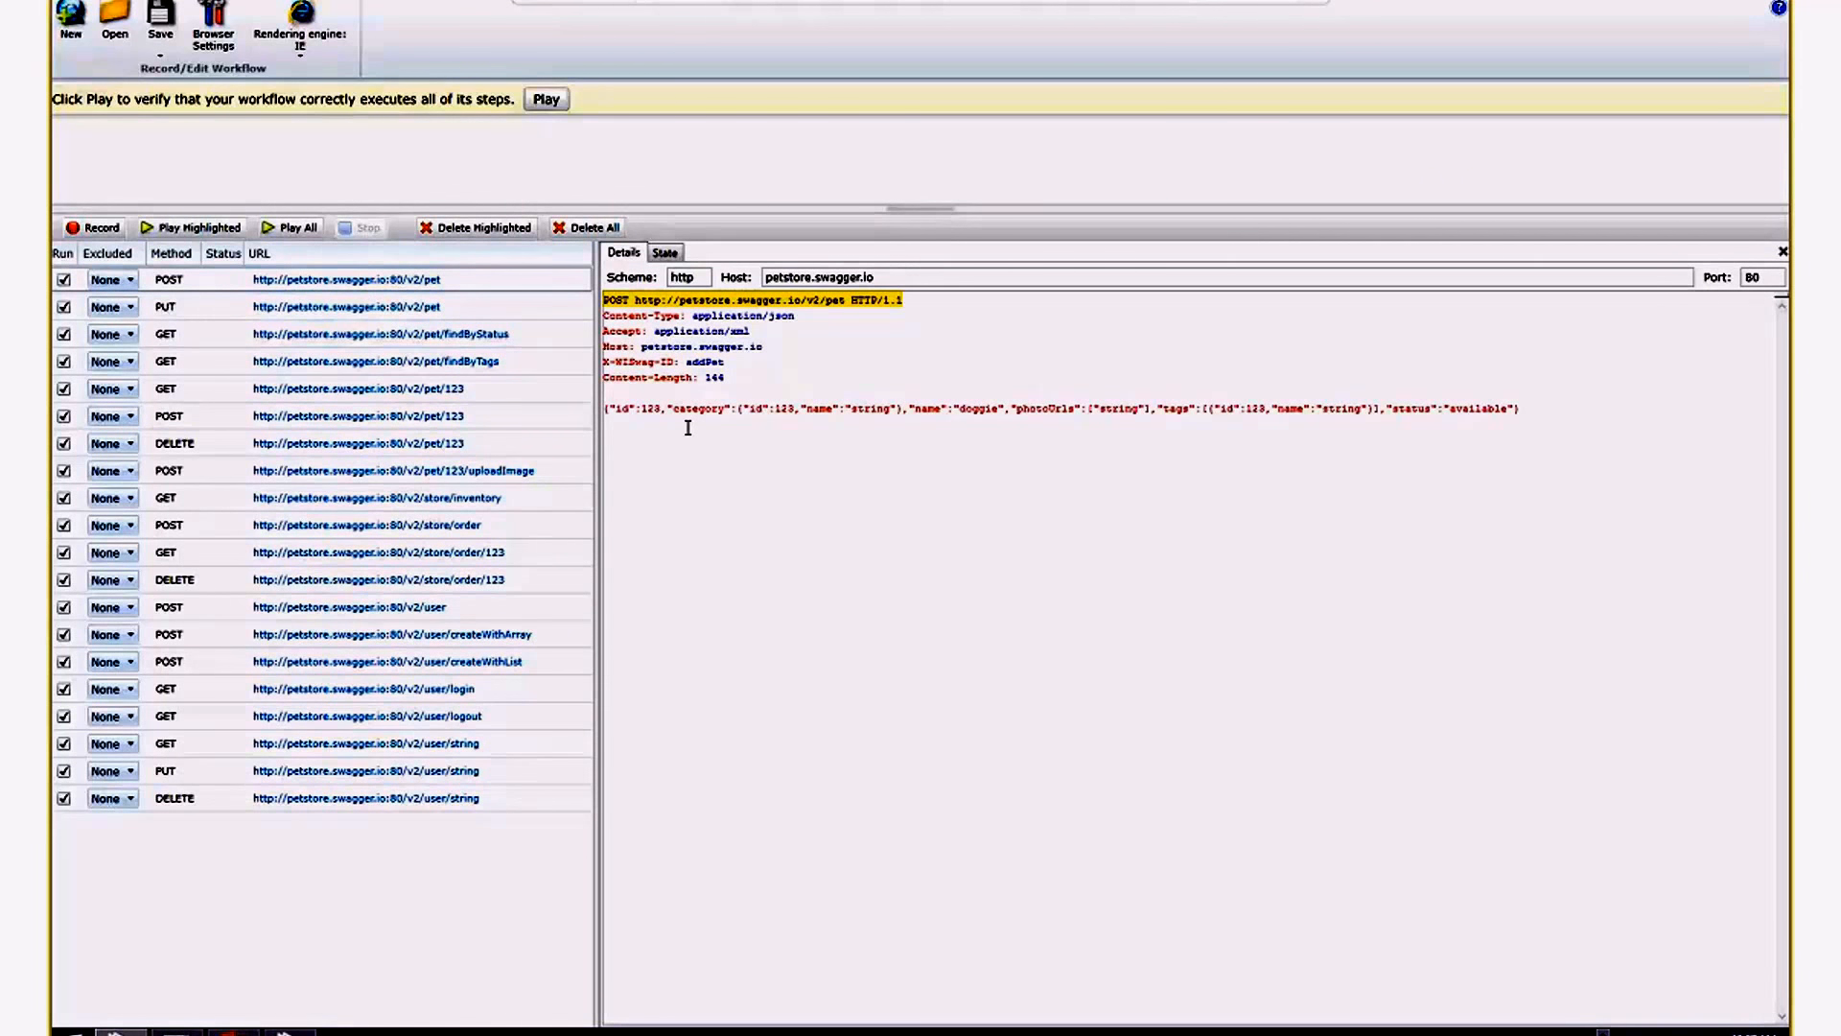
pyautogui.moveTo(607, 408); pyautogui.dragTo(1523, 410)
pyautogui.click(1358, 410)
pyautogui.click(212, 286)
pyautogui.click(200, 229)
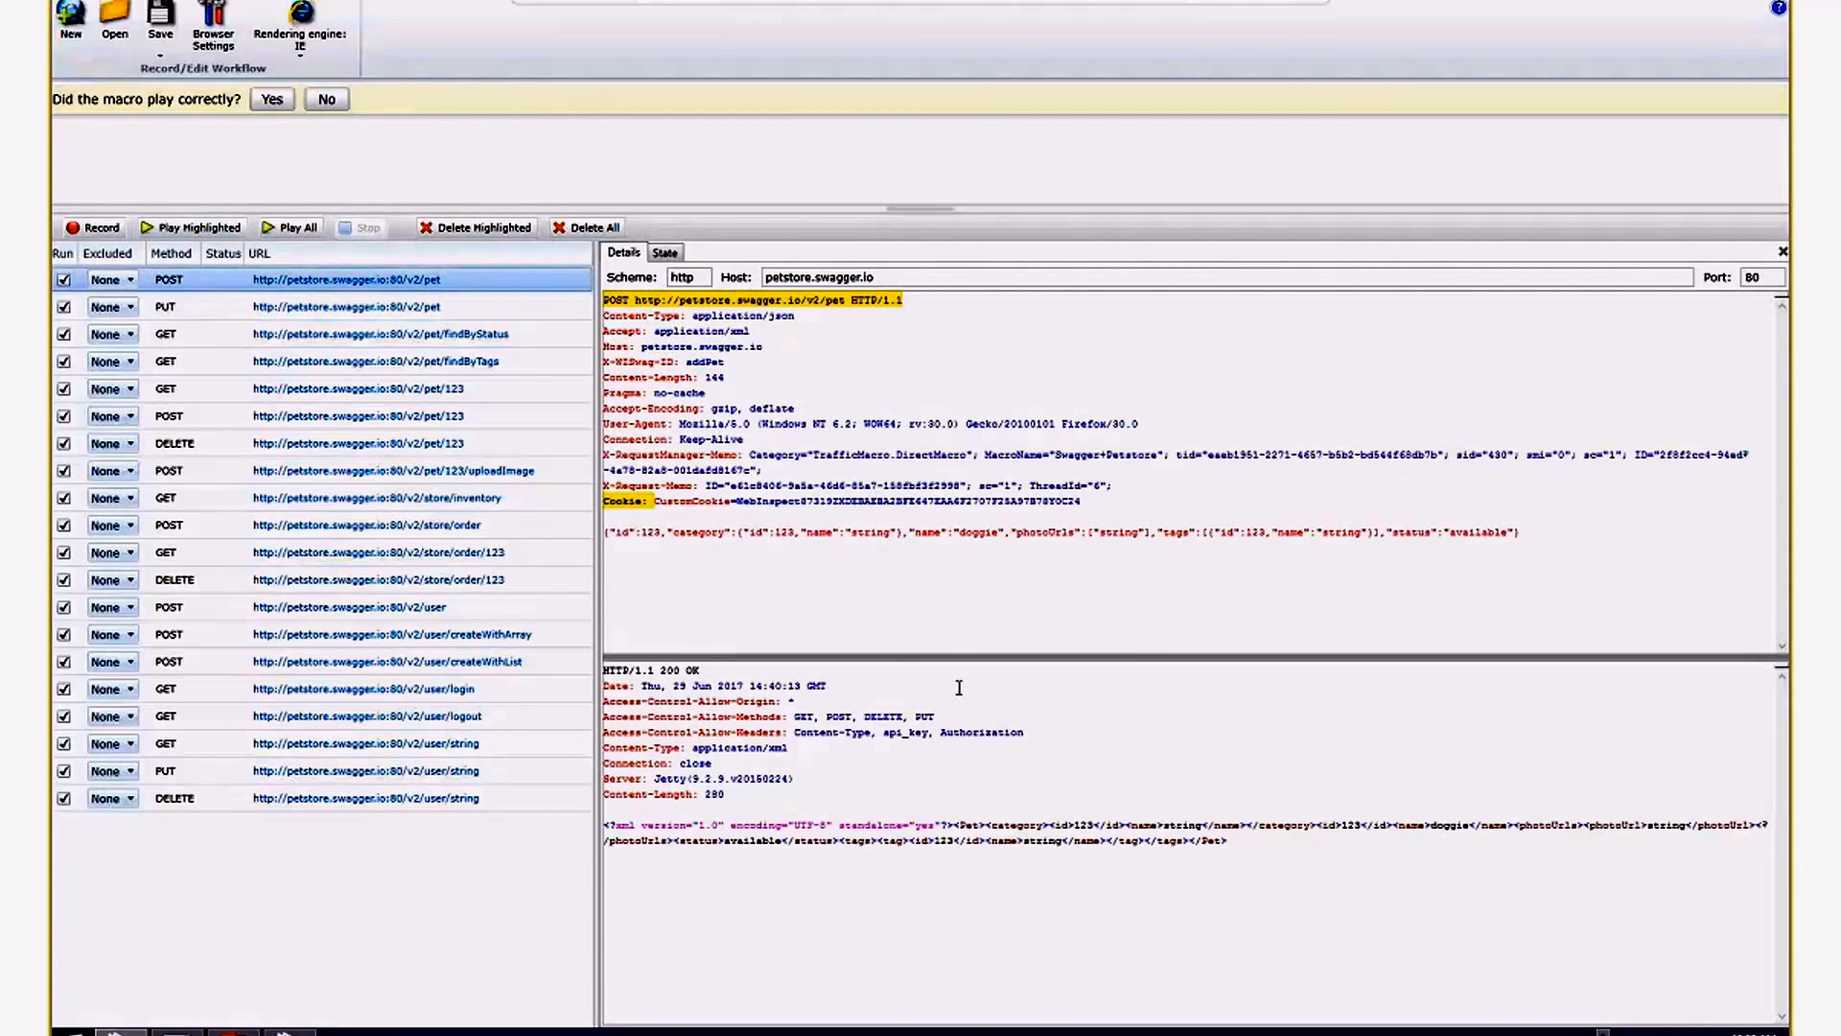
# Examine the response status, the JSON request body and the request line of the replayed POST /v2/pet request.
pyautogui.click(672, 812)
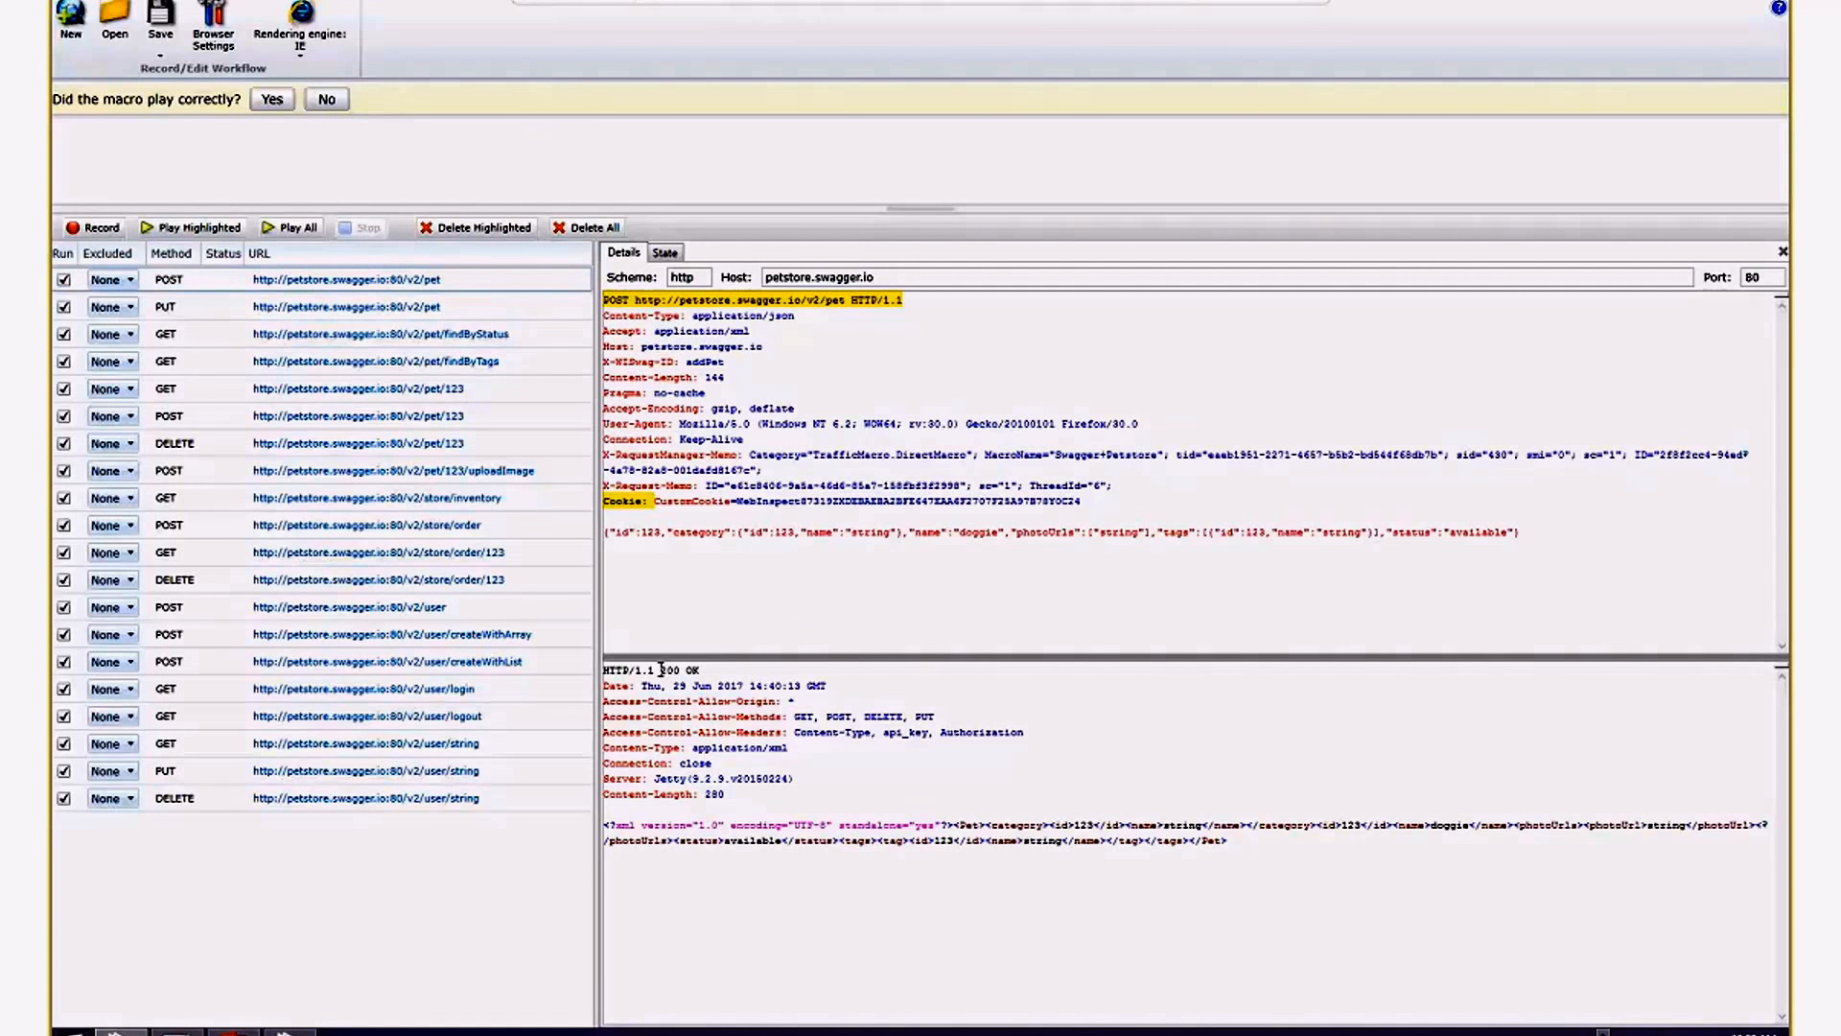
pyautogui.moveTo(660, 669); pyautogui.dragTo(700, 669)
pyautogui.click(638, 534)
pyautogui.hotkey('ctrl', 'a')
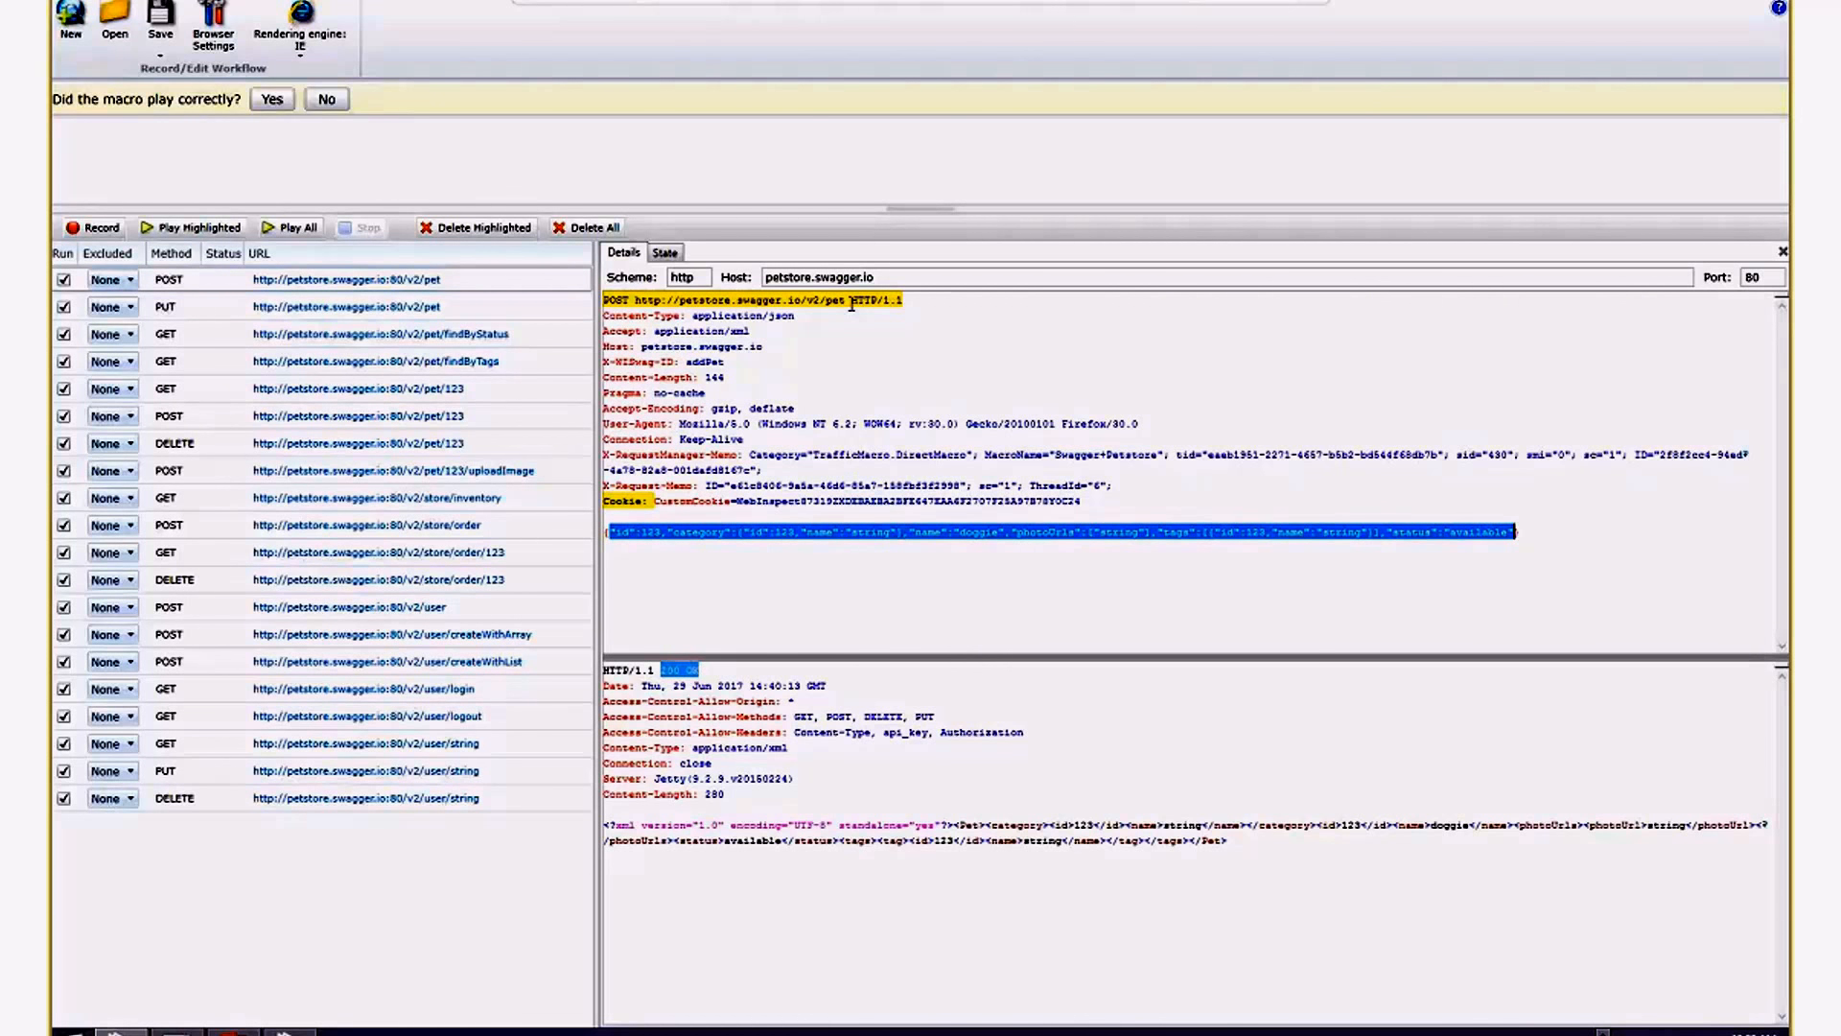
pyautogui.moveTo(846, 303); pyautogui.dragTo(602, 301)
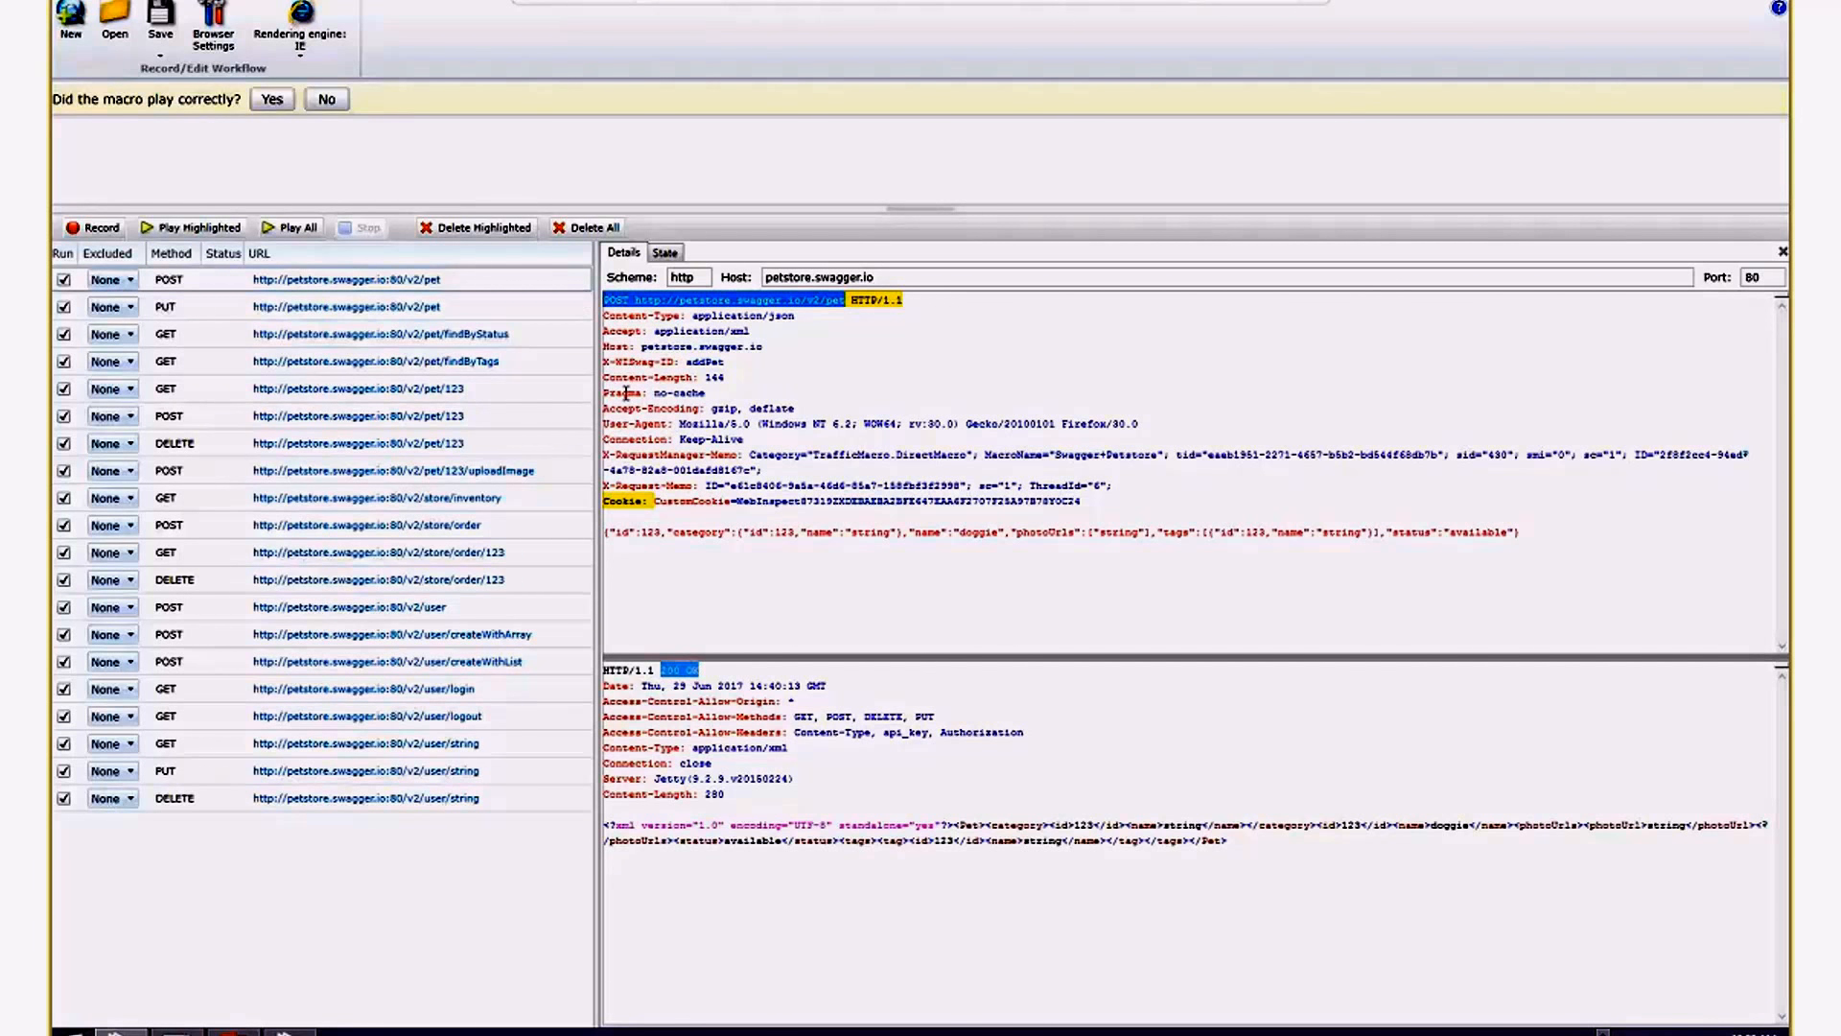
# Empty the JSON body of the POST /v2/pet request down to {} and replay the request.
pyautogui.click(610, 531)
pyautogui.hotkey('shift', 'End')
pyautogui.hotkey('ctrl', 'c')
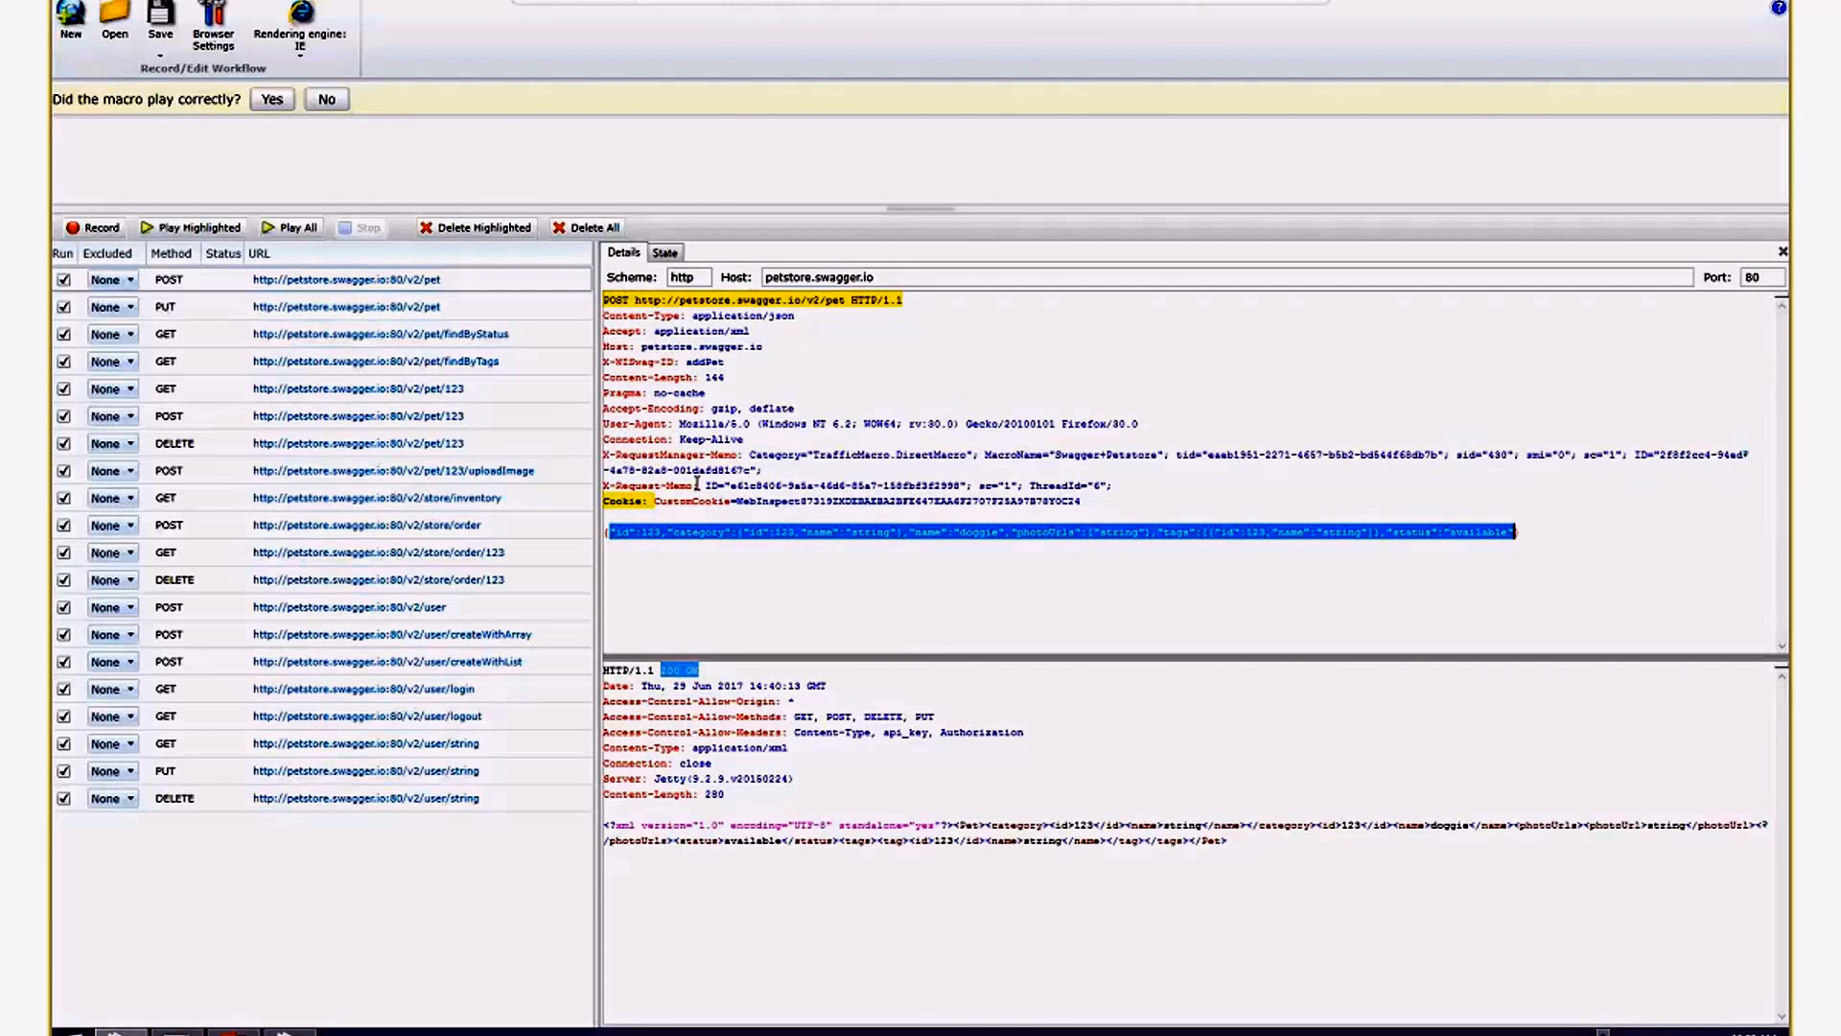
pyautogui.press('Delete')
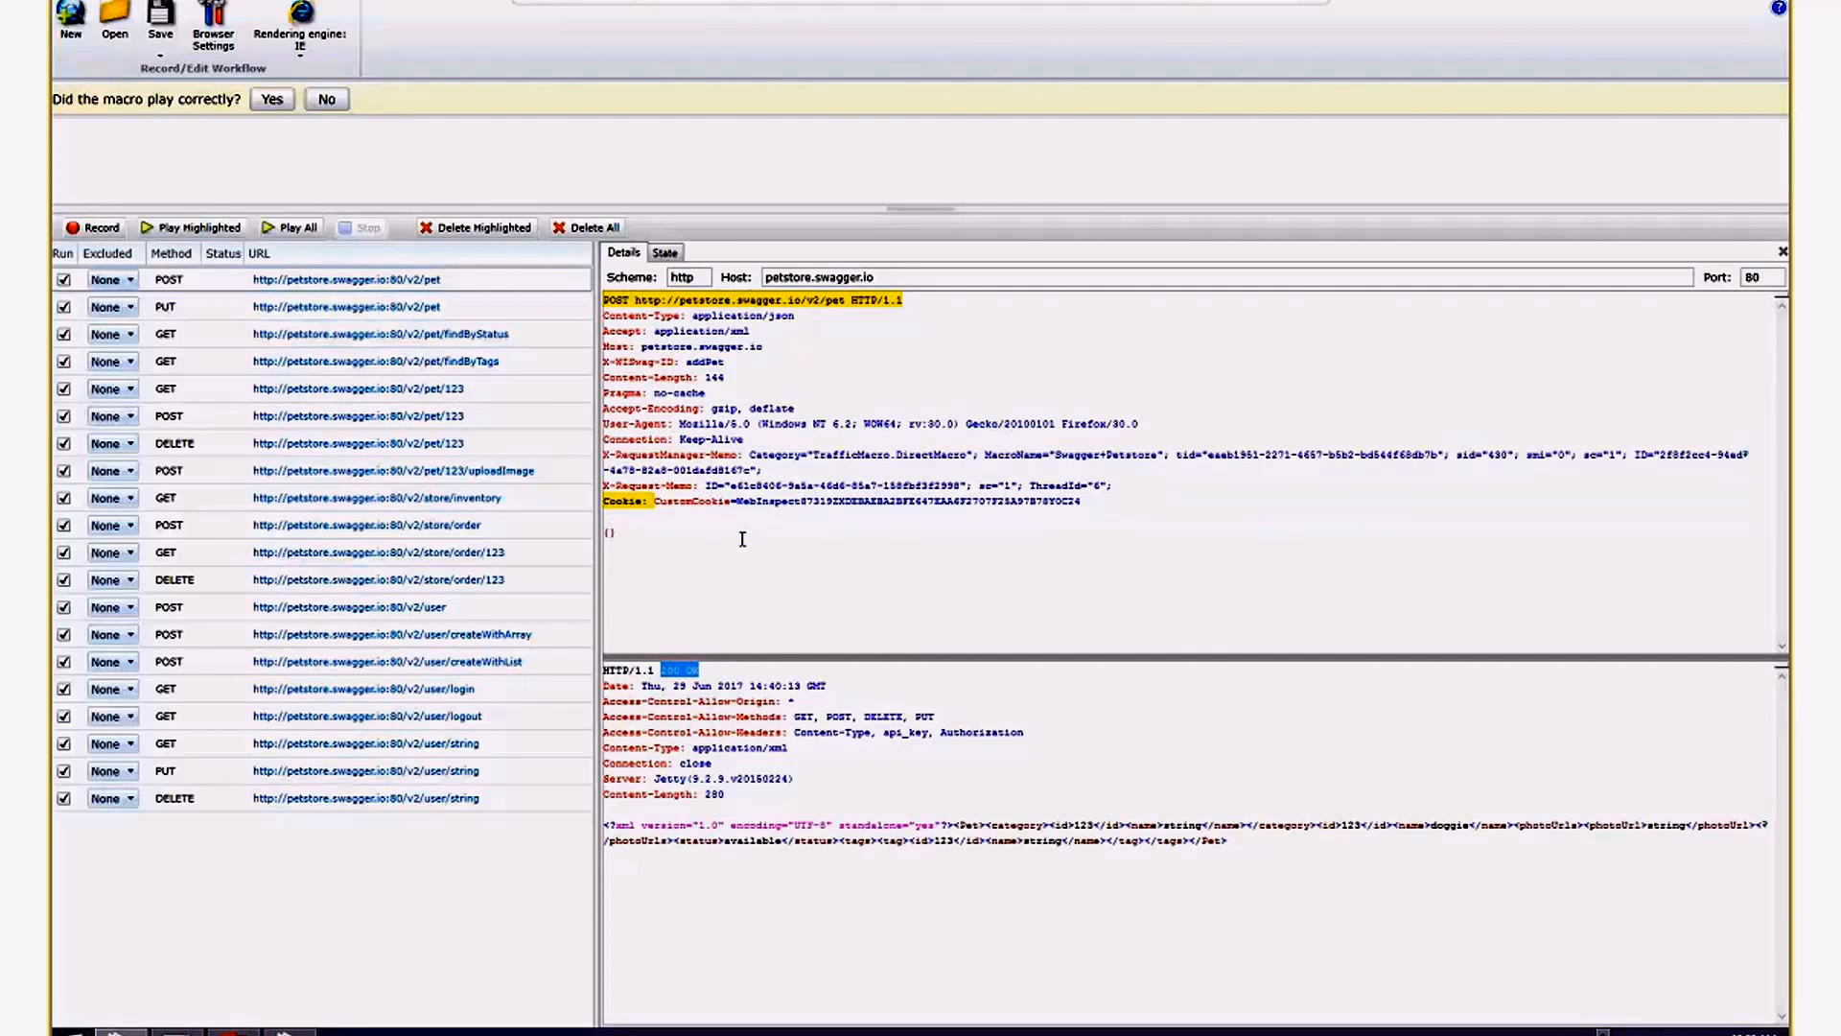
pyautogui.click(168, 232)
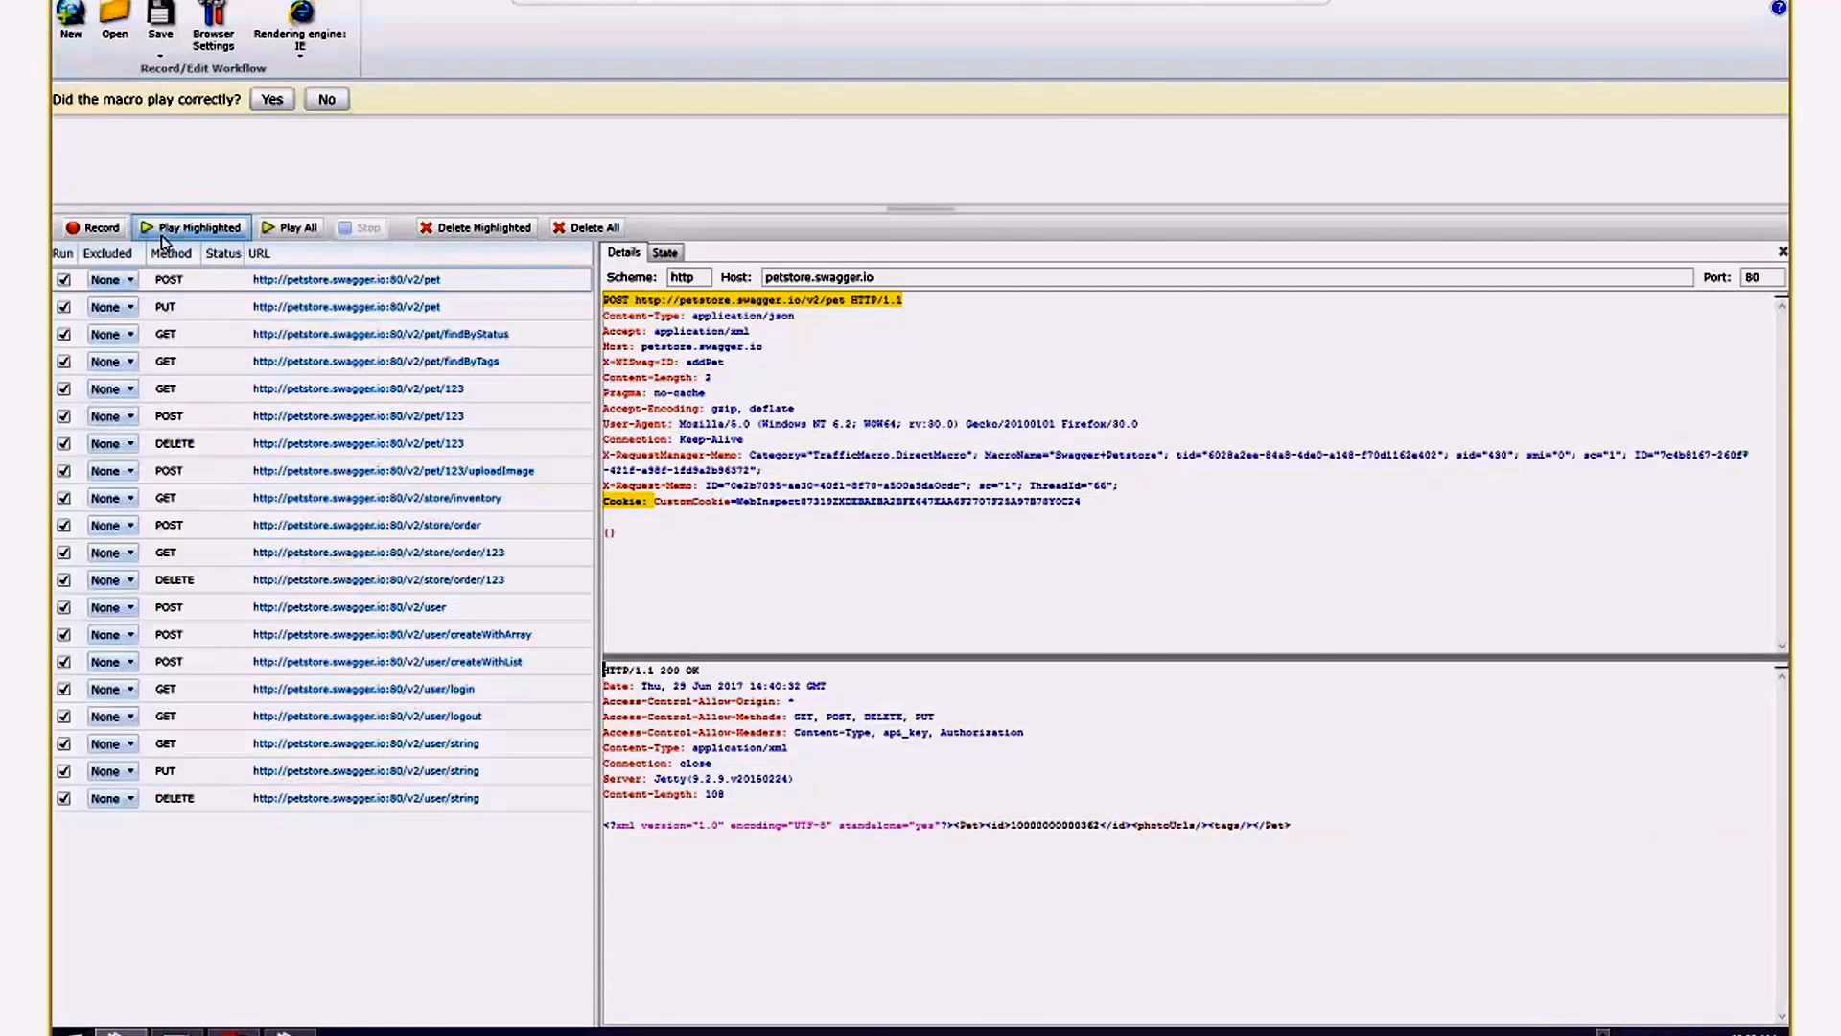
# Restore the full "doggie" JSON body of the POST /v2/pet request.
pyautogui.click(628, 534)
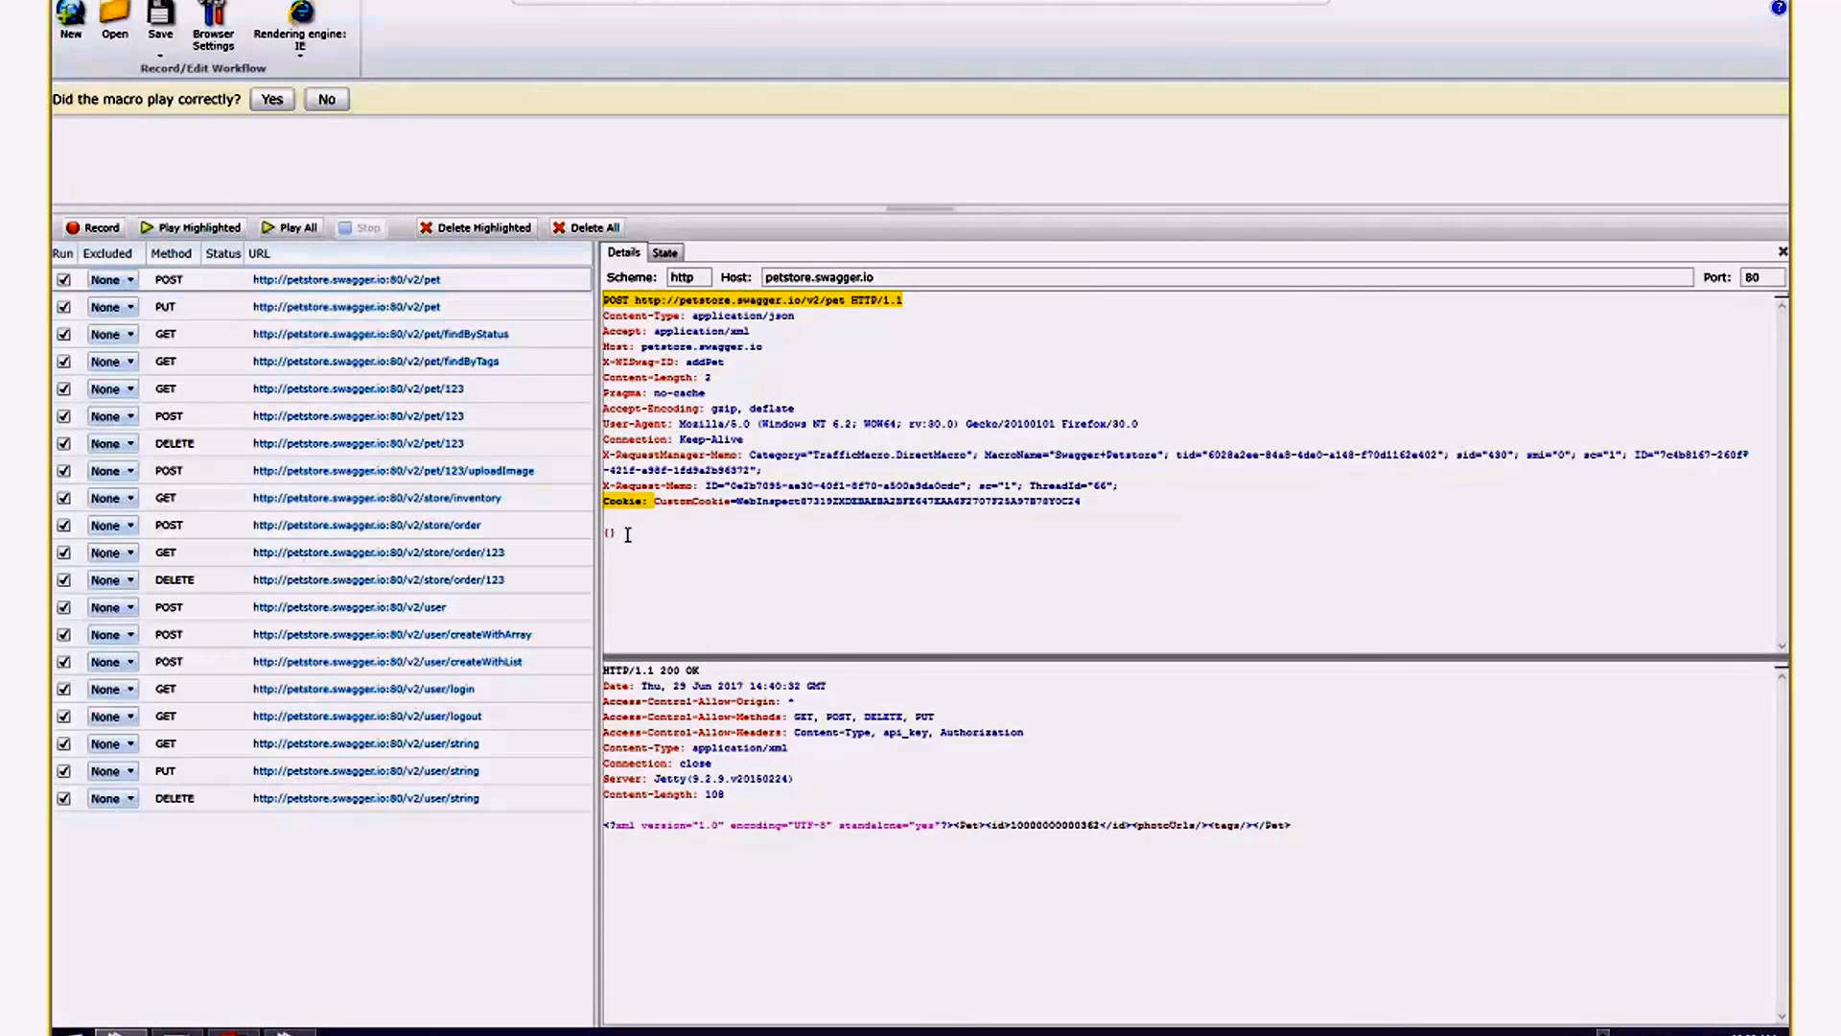
pyautogui.press('BackSpace')
pyautogui.press('BackSpace')
pyautogui.write('{"id":123,"category":{"id":123,"name":"string"},"name":"doggie","photoUrls":["string"],"tags":[{"id":123,"name":"string"}],"status":"available"}')
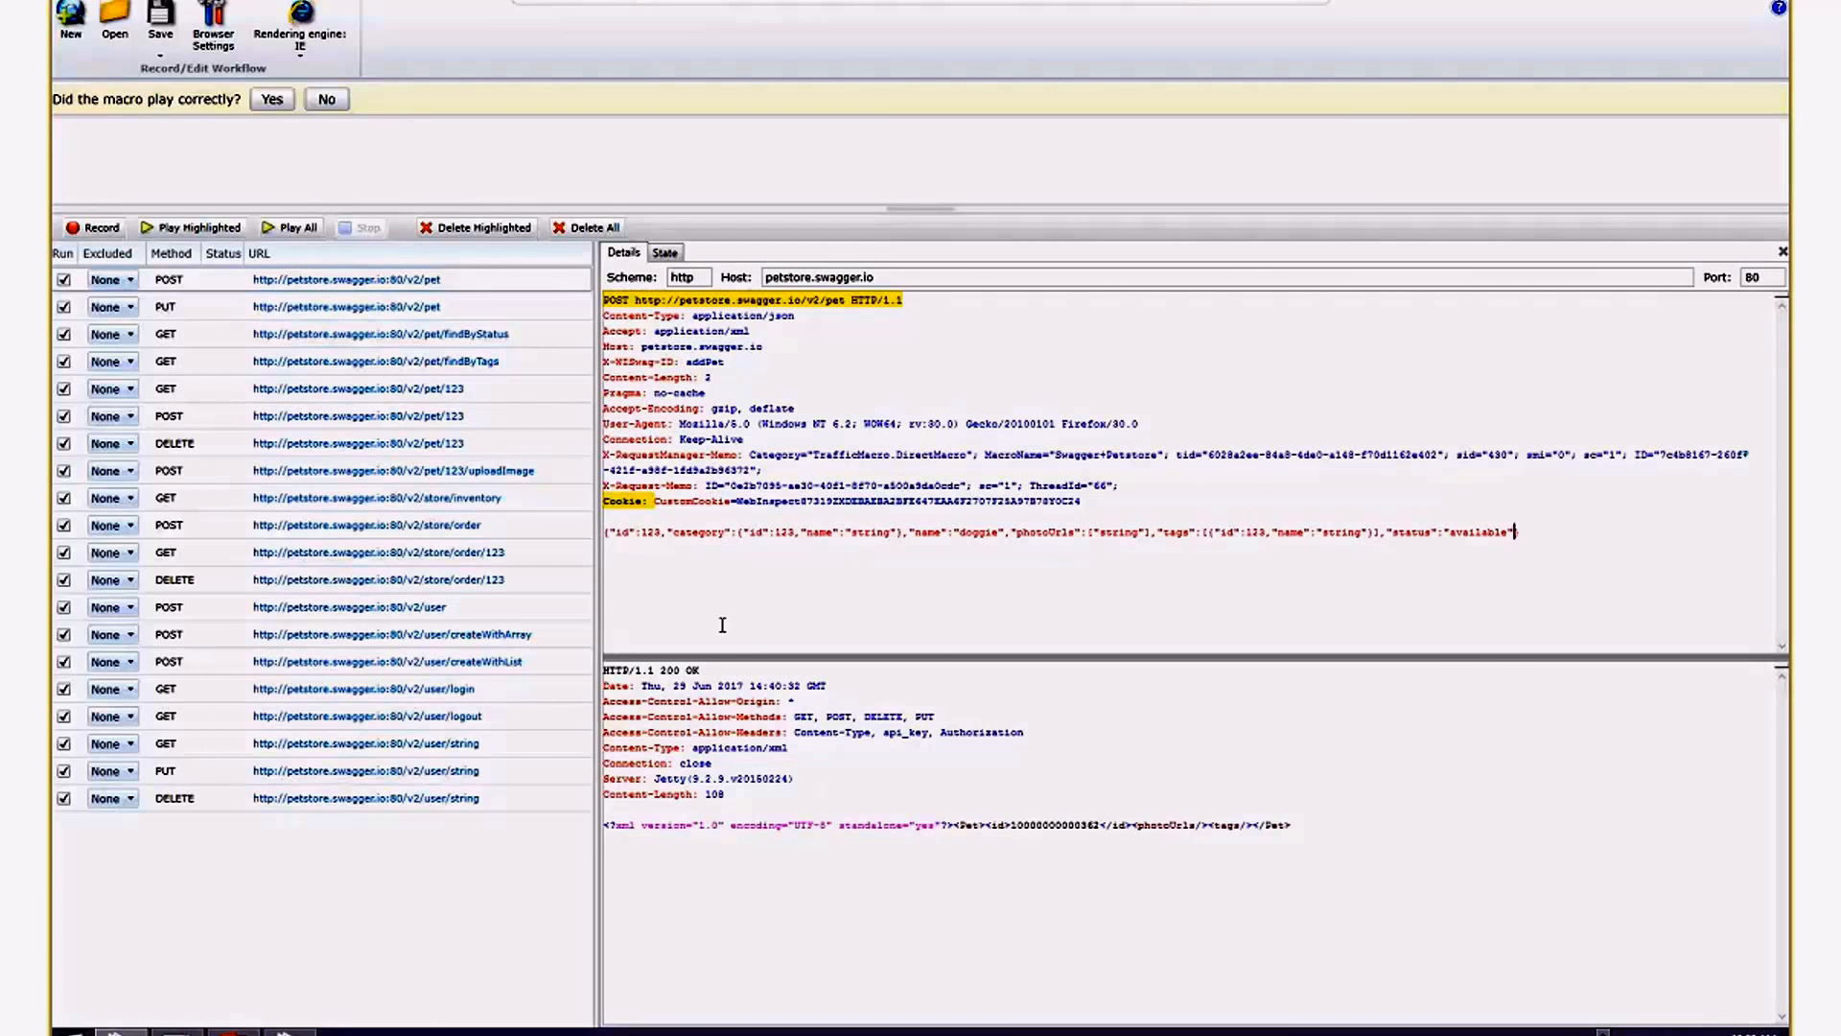
pyautogui.hotkey('ctrl', 'a')
pyautogui.write('{}')
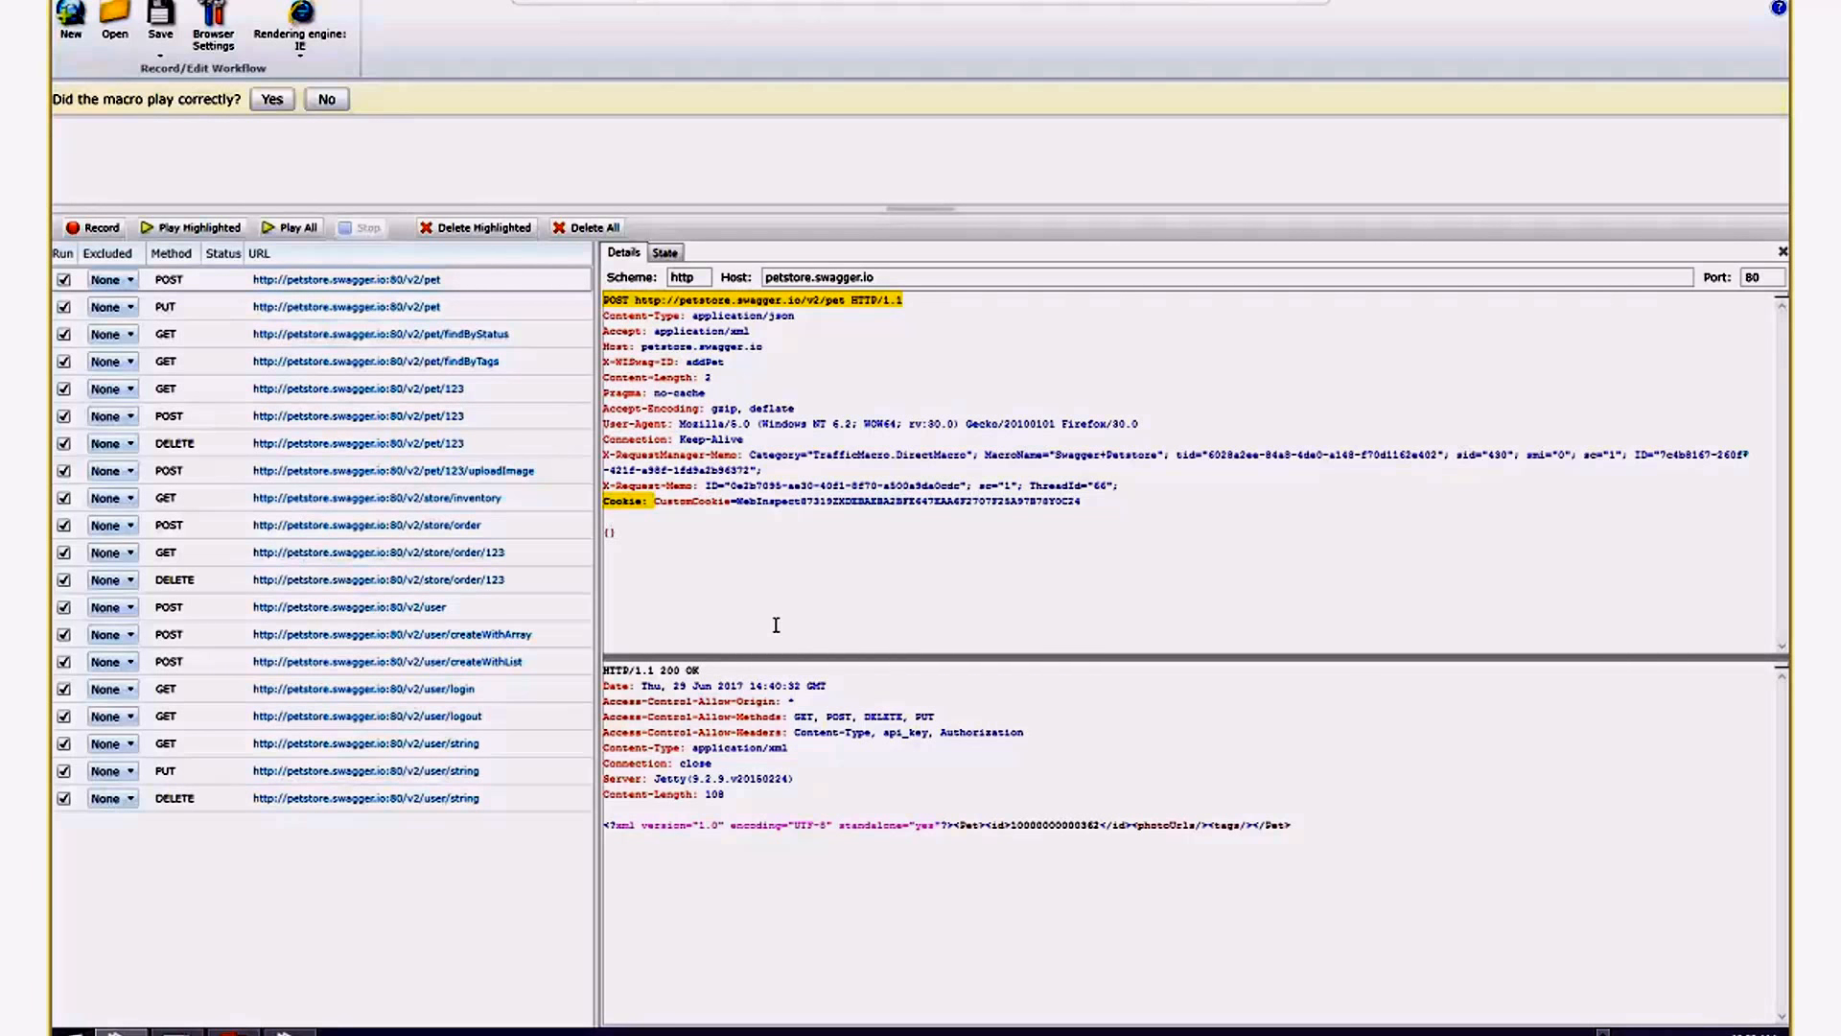
pyautogui.hotkey('ctrl', 'v')
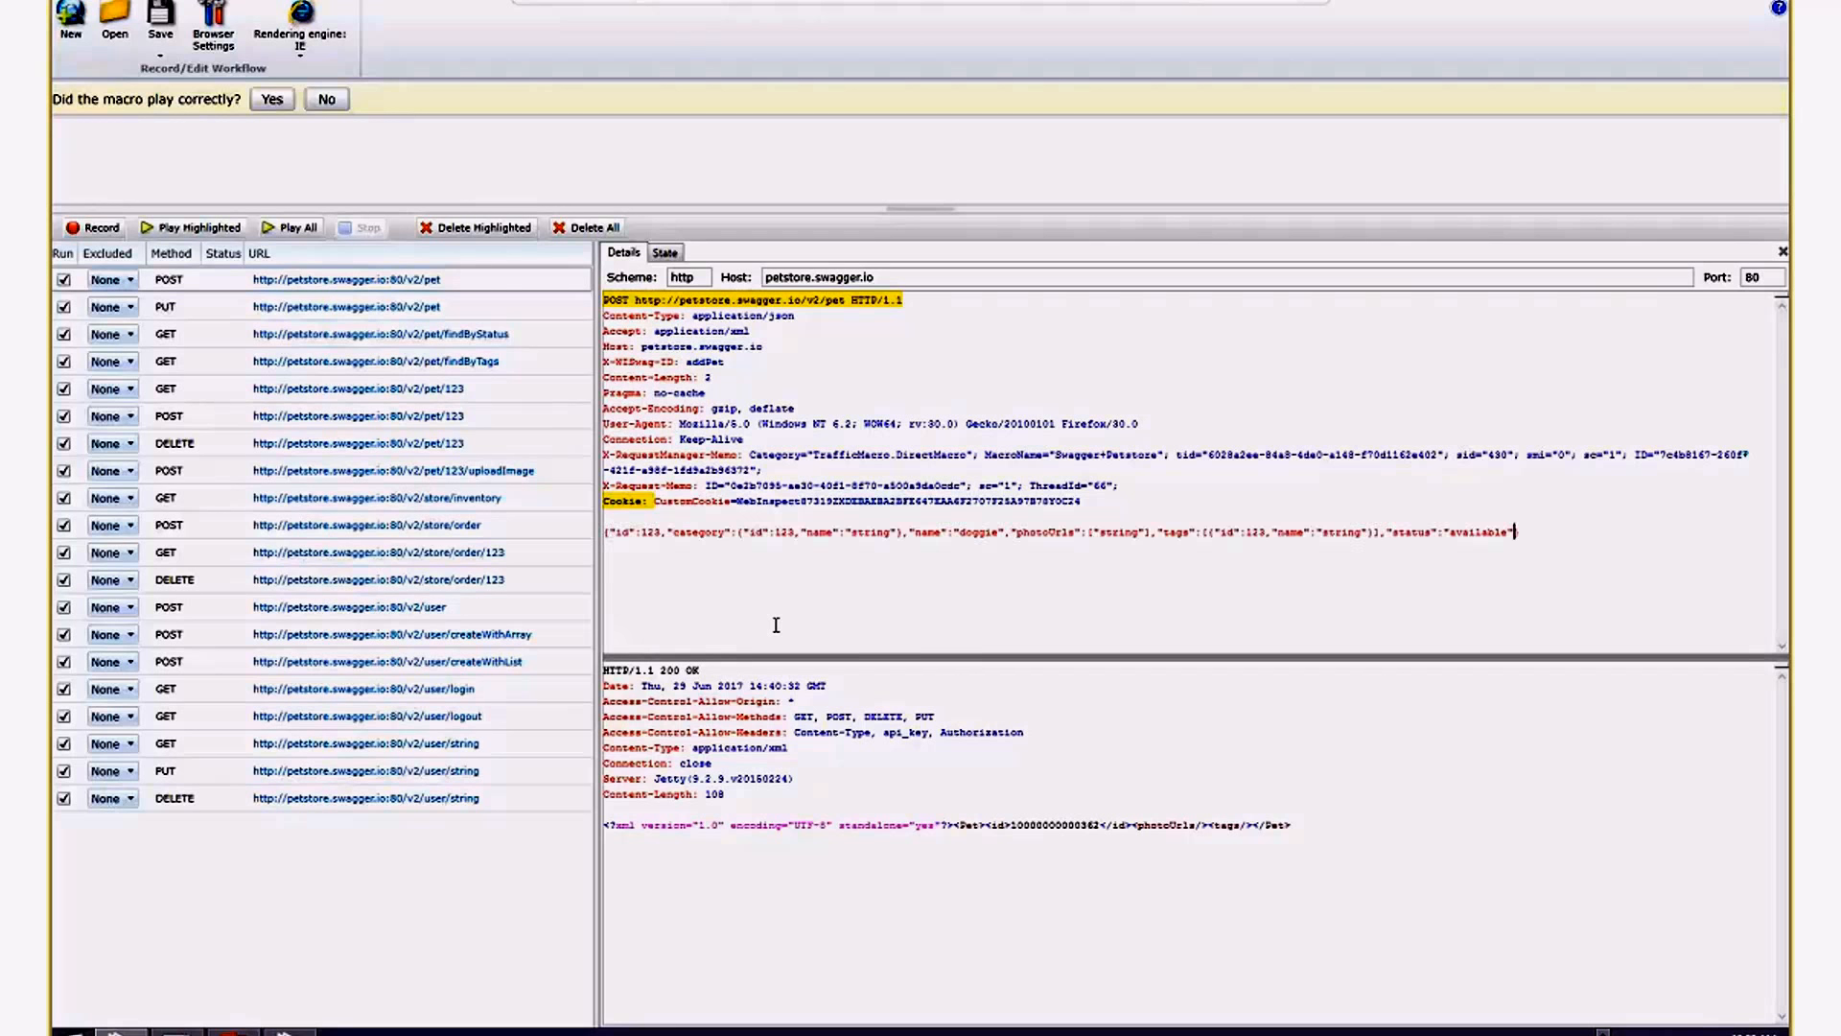
# Examine the id, name, photoUrls, tags and status values in the POST /v2/pet request body one by one.
pyautogui.doubleClick(651, 532)
pyautogui.click(649, 531)
pyautogui.doubleClick(786, 532)
pyautogui.doubleClick(872, 531)
pyautogui.doubleClick(969, 531)
pyautogui.doubleClick(1120, 531)
pyautogui.doubleClick(1257, 532)
pyautogui.doubleClick(1340, 531)
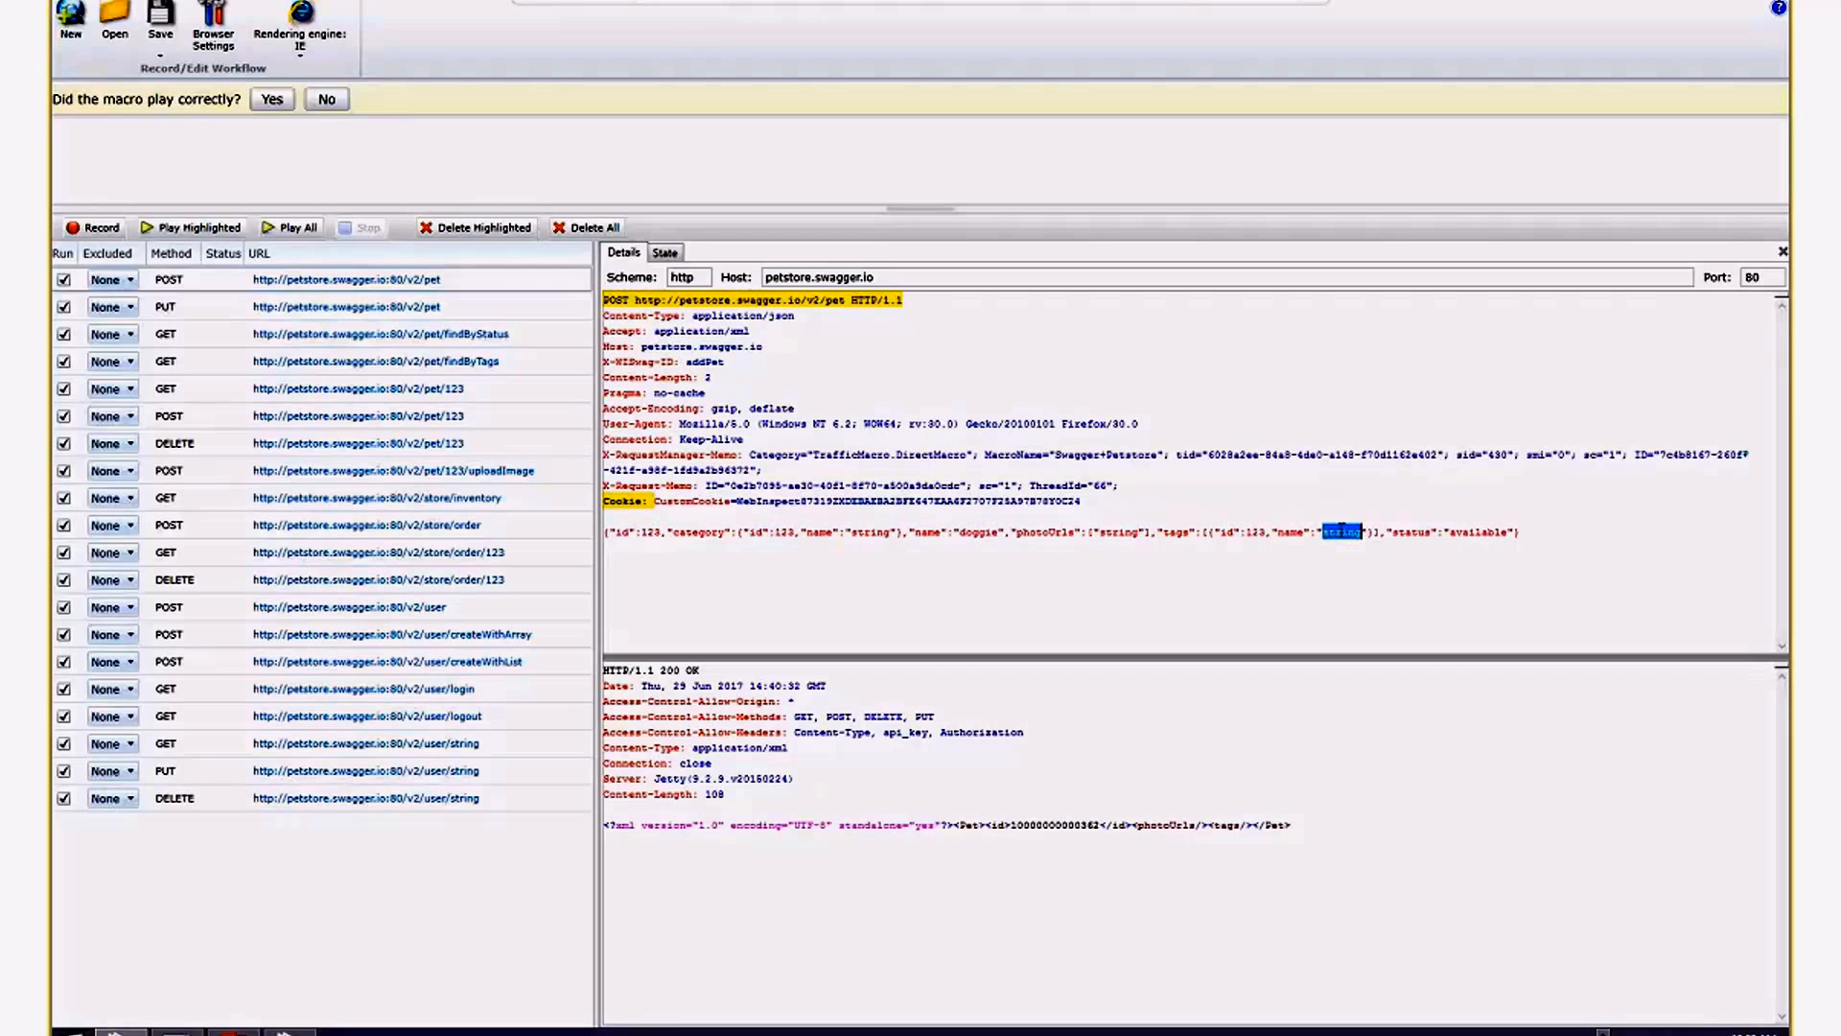
pyautogui.doubleClick(1484, 531)
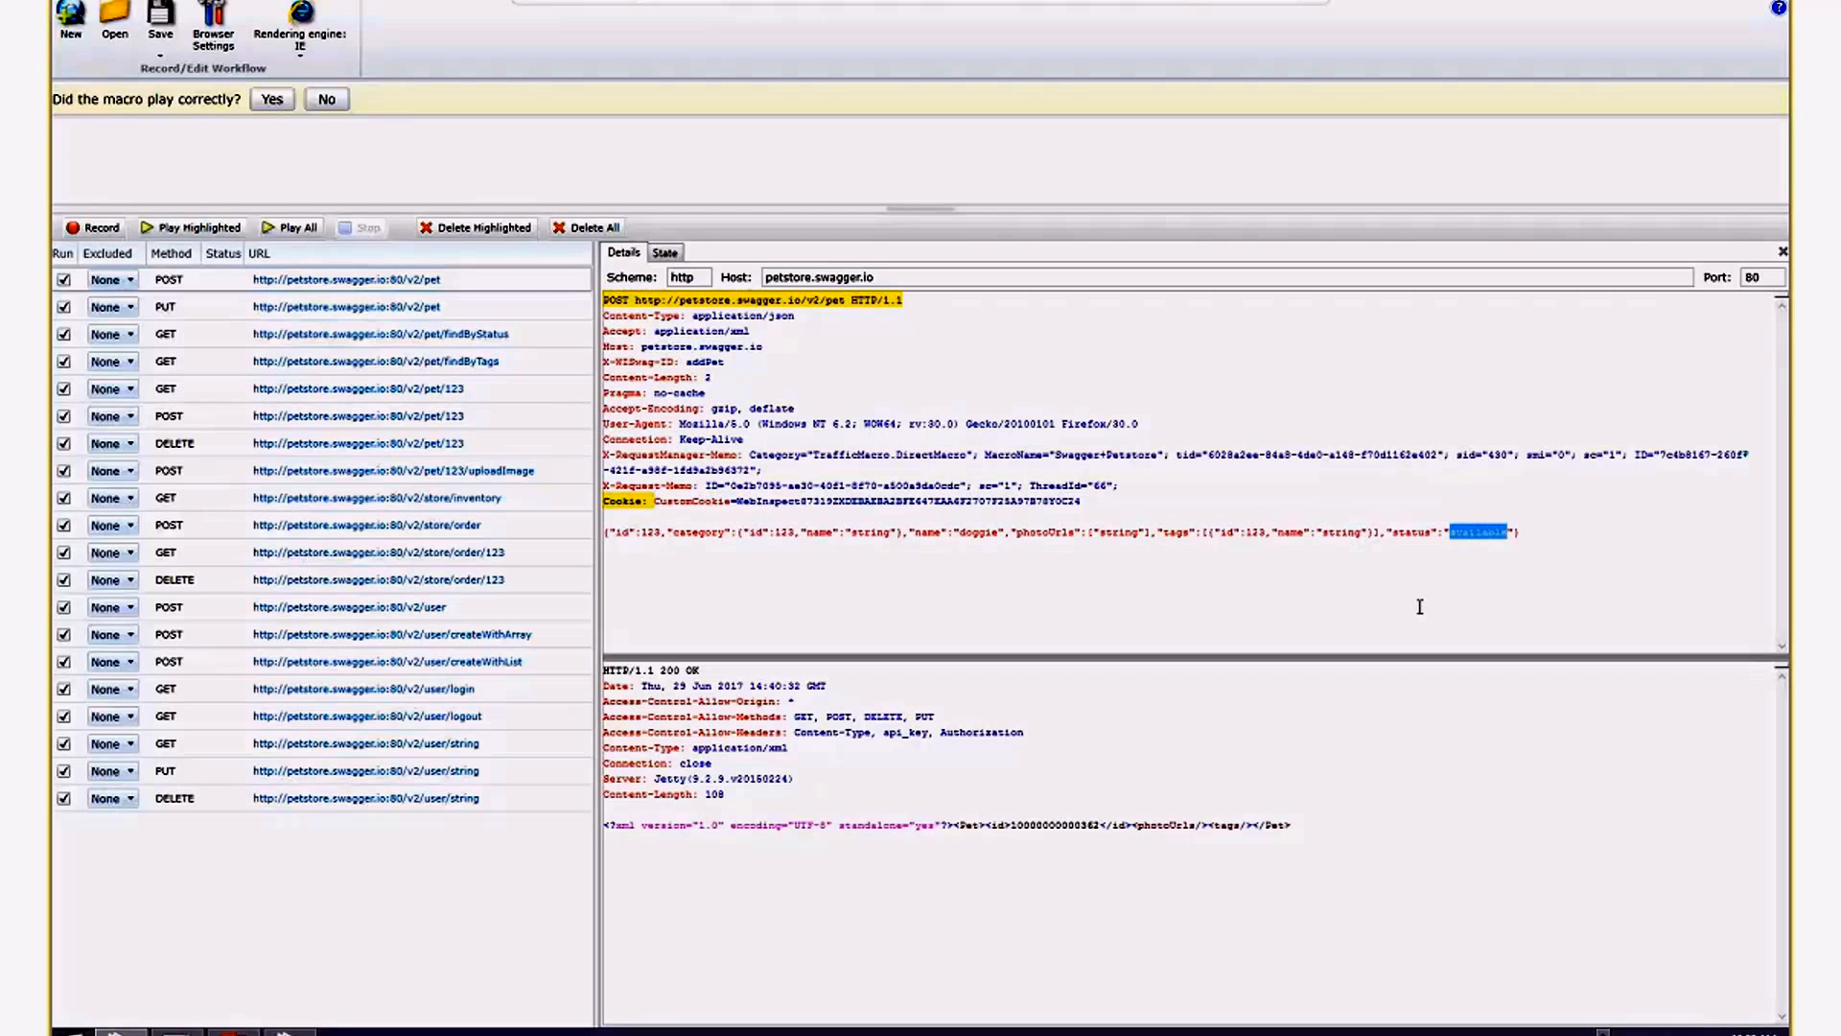
pyautogui.click(926, 802)
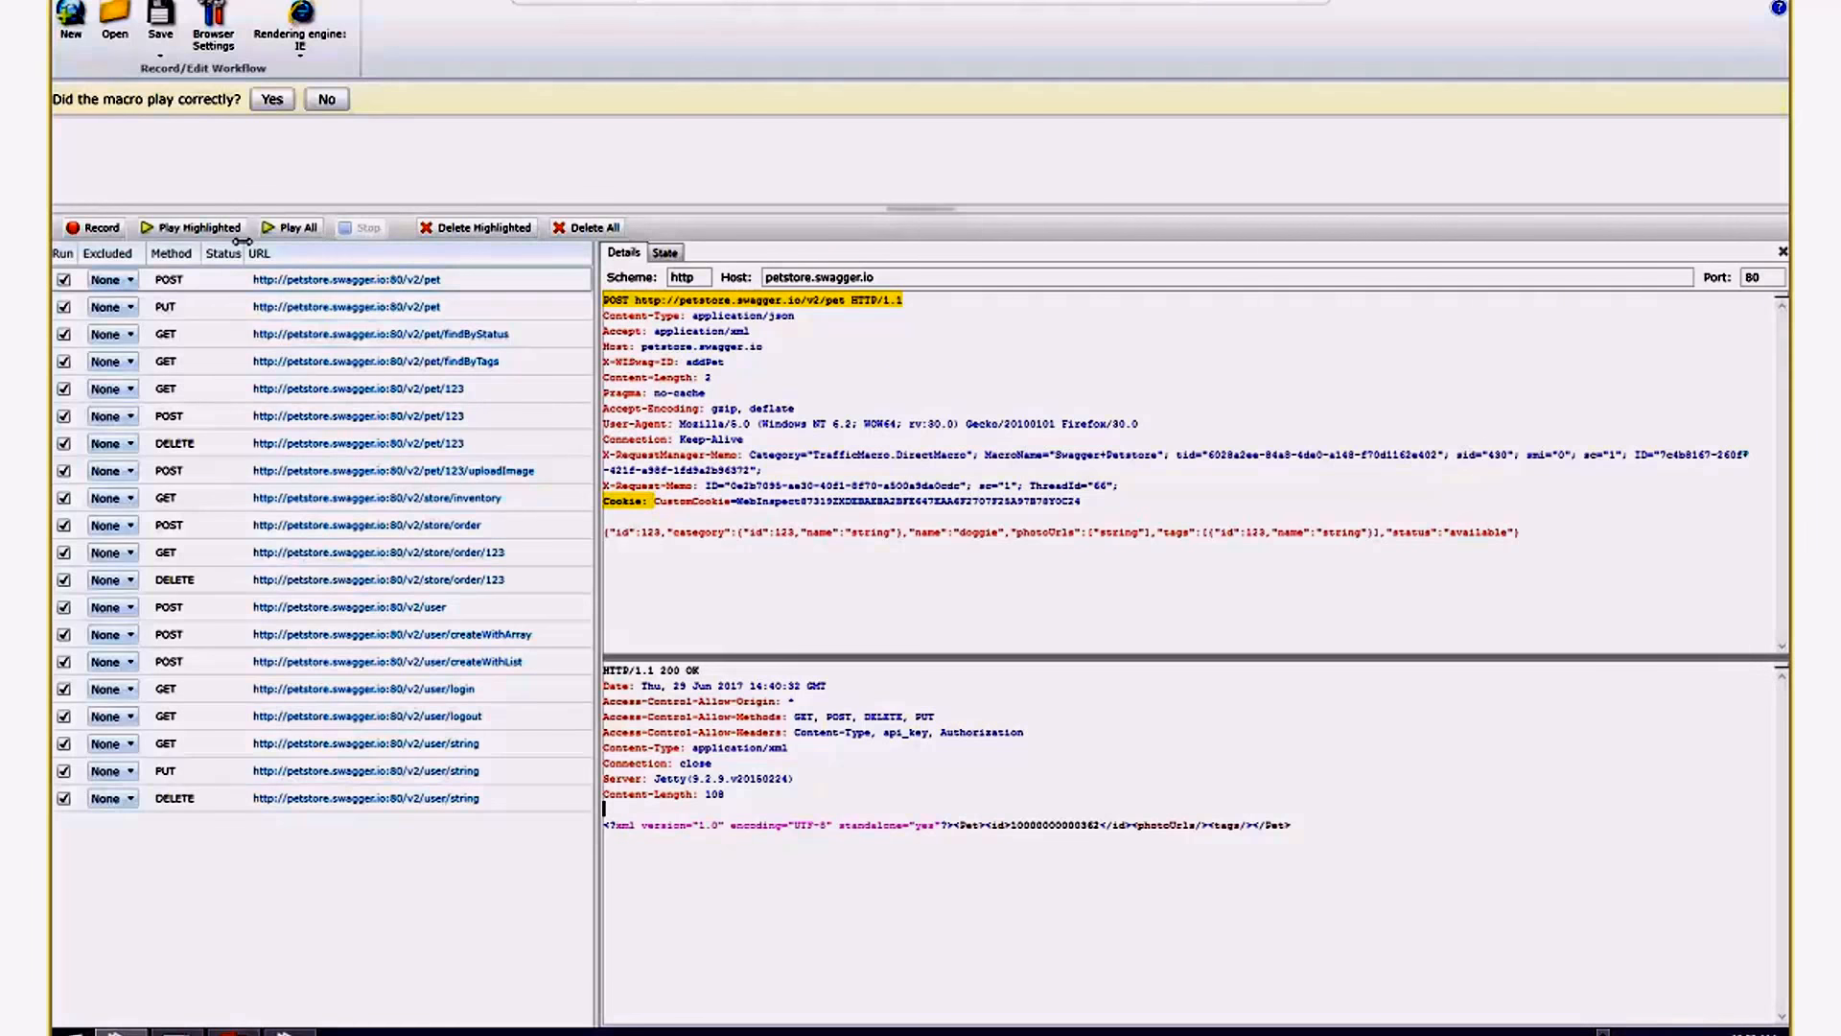
# Review the PUT /v2/pet, findByStatus and findByTags requests and the GET and POST requests for /v2/pet/123.
pyautogui.click(250, 310)
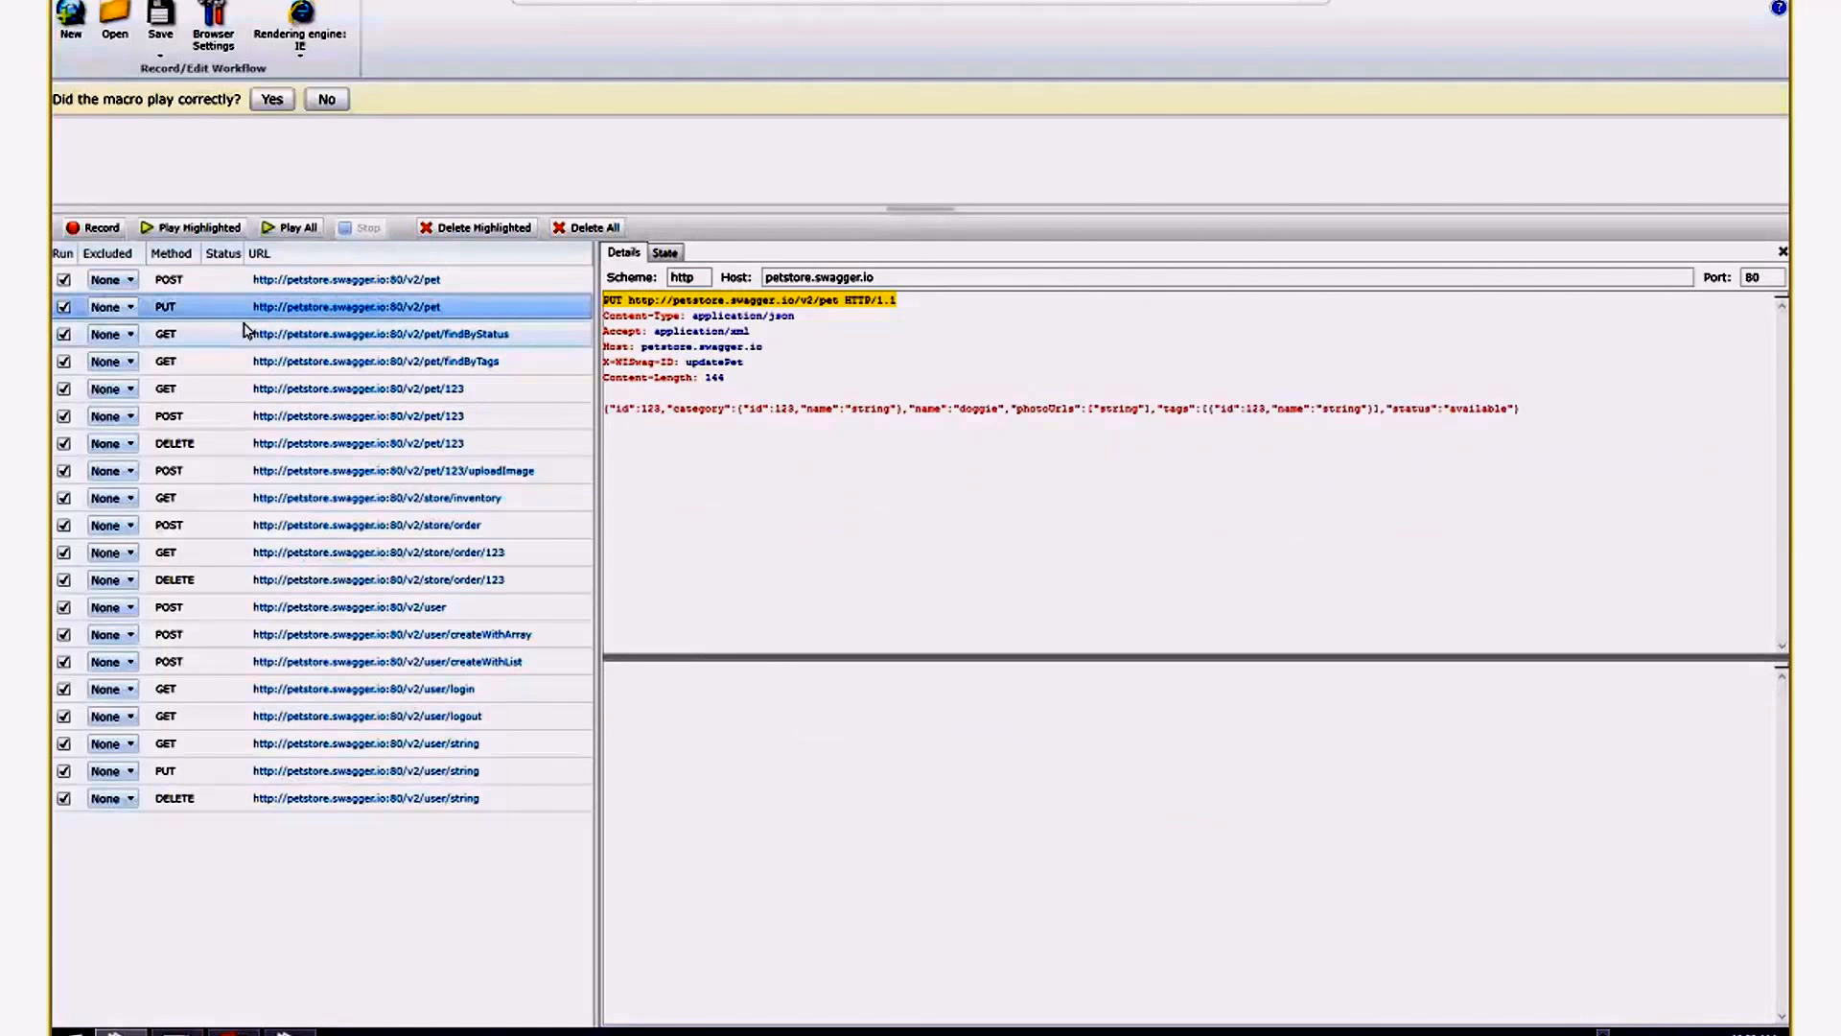
pyautogui.click(239, 336)
pyautogui.click(240, 360)
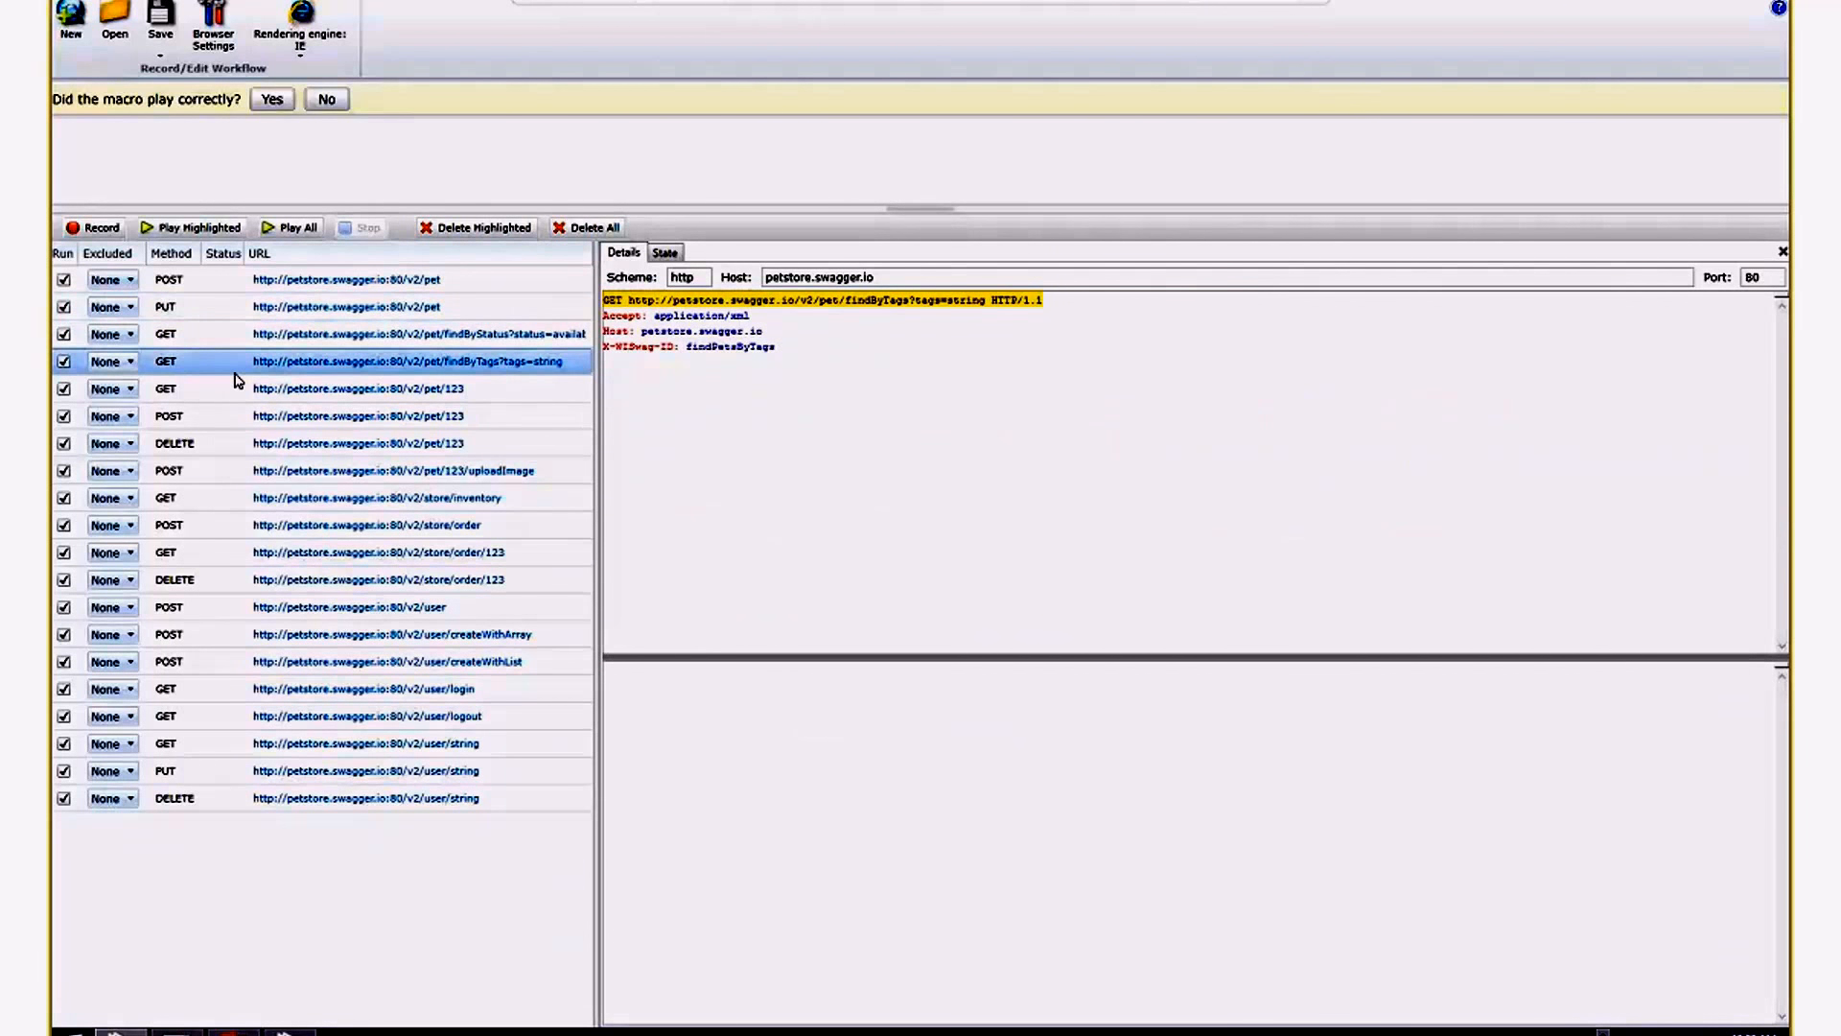
pyautogui.click(239, 389)
pyautogui.click(240, 419)
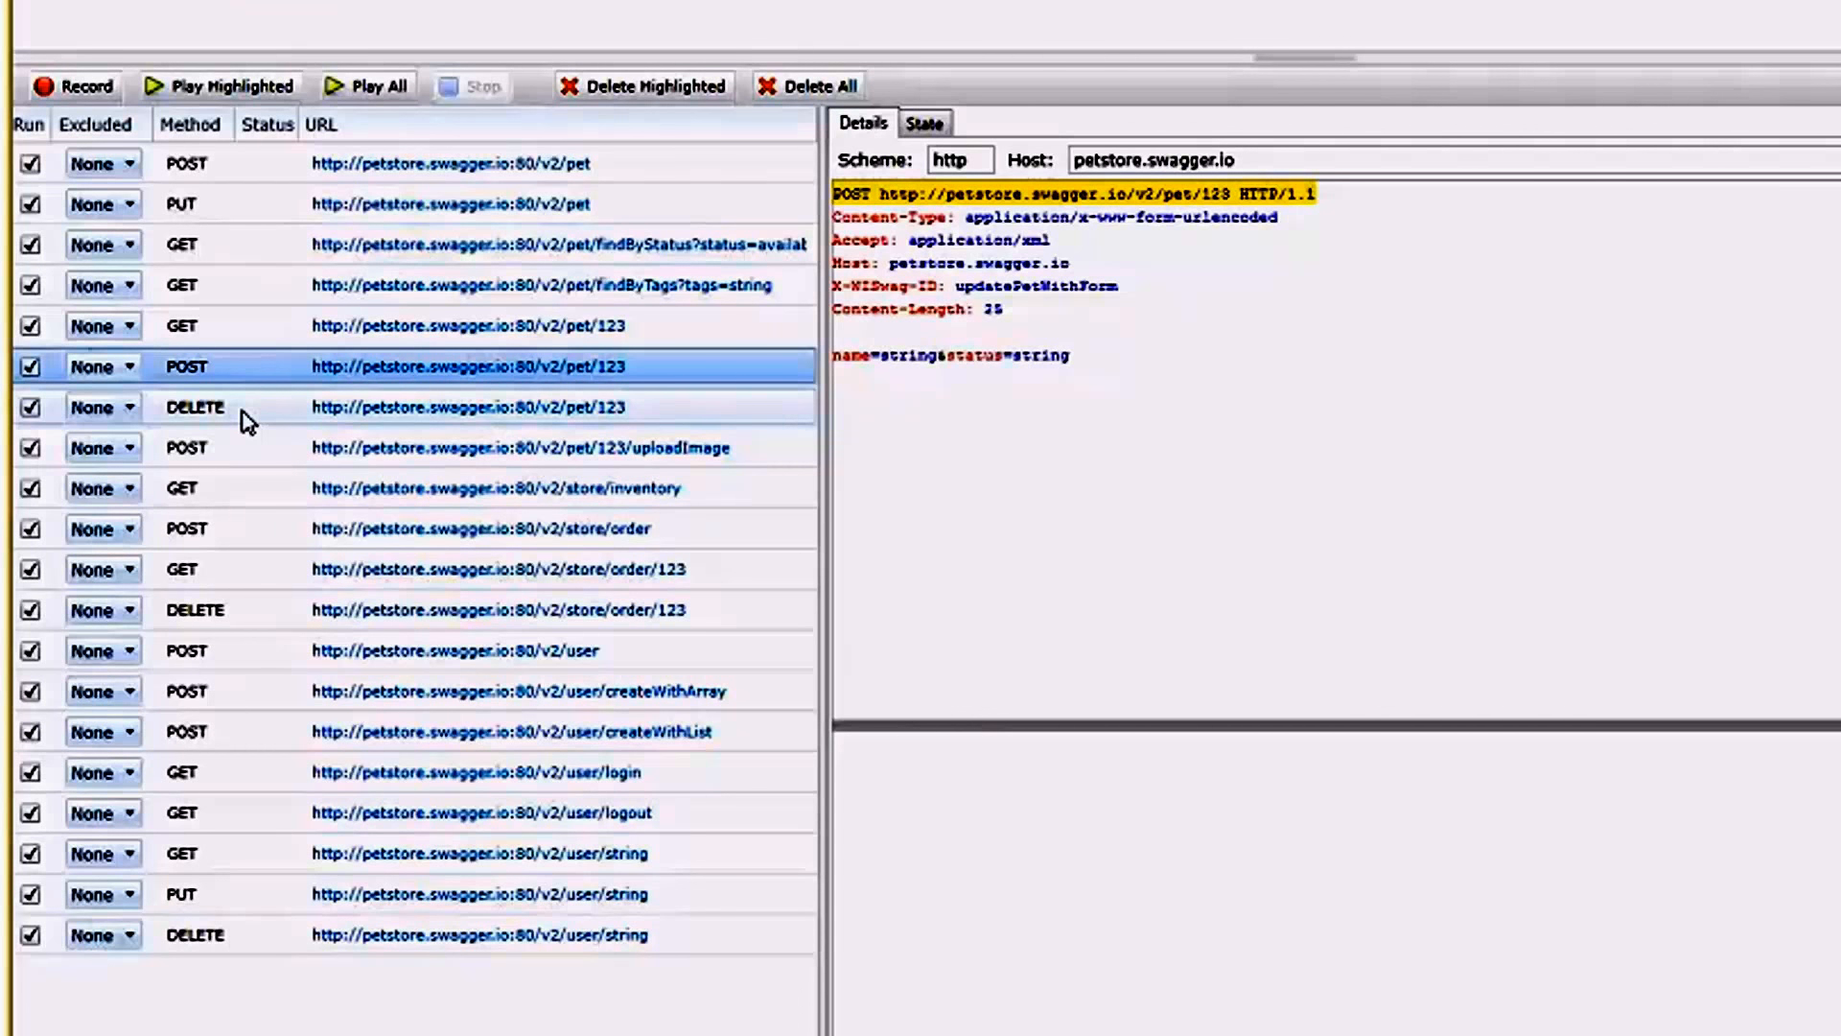
# Compare the DELETE request for /v2/pet/123 with the DELETE request for /v2/store/order/123.
pyautogui.click(248, 420)
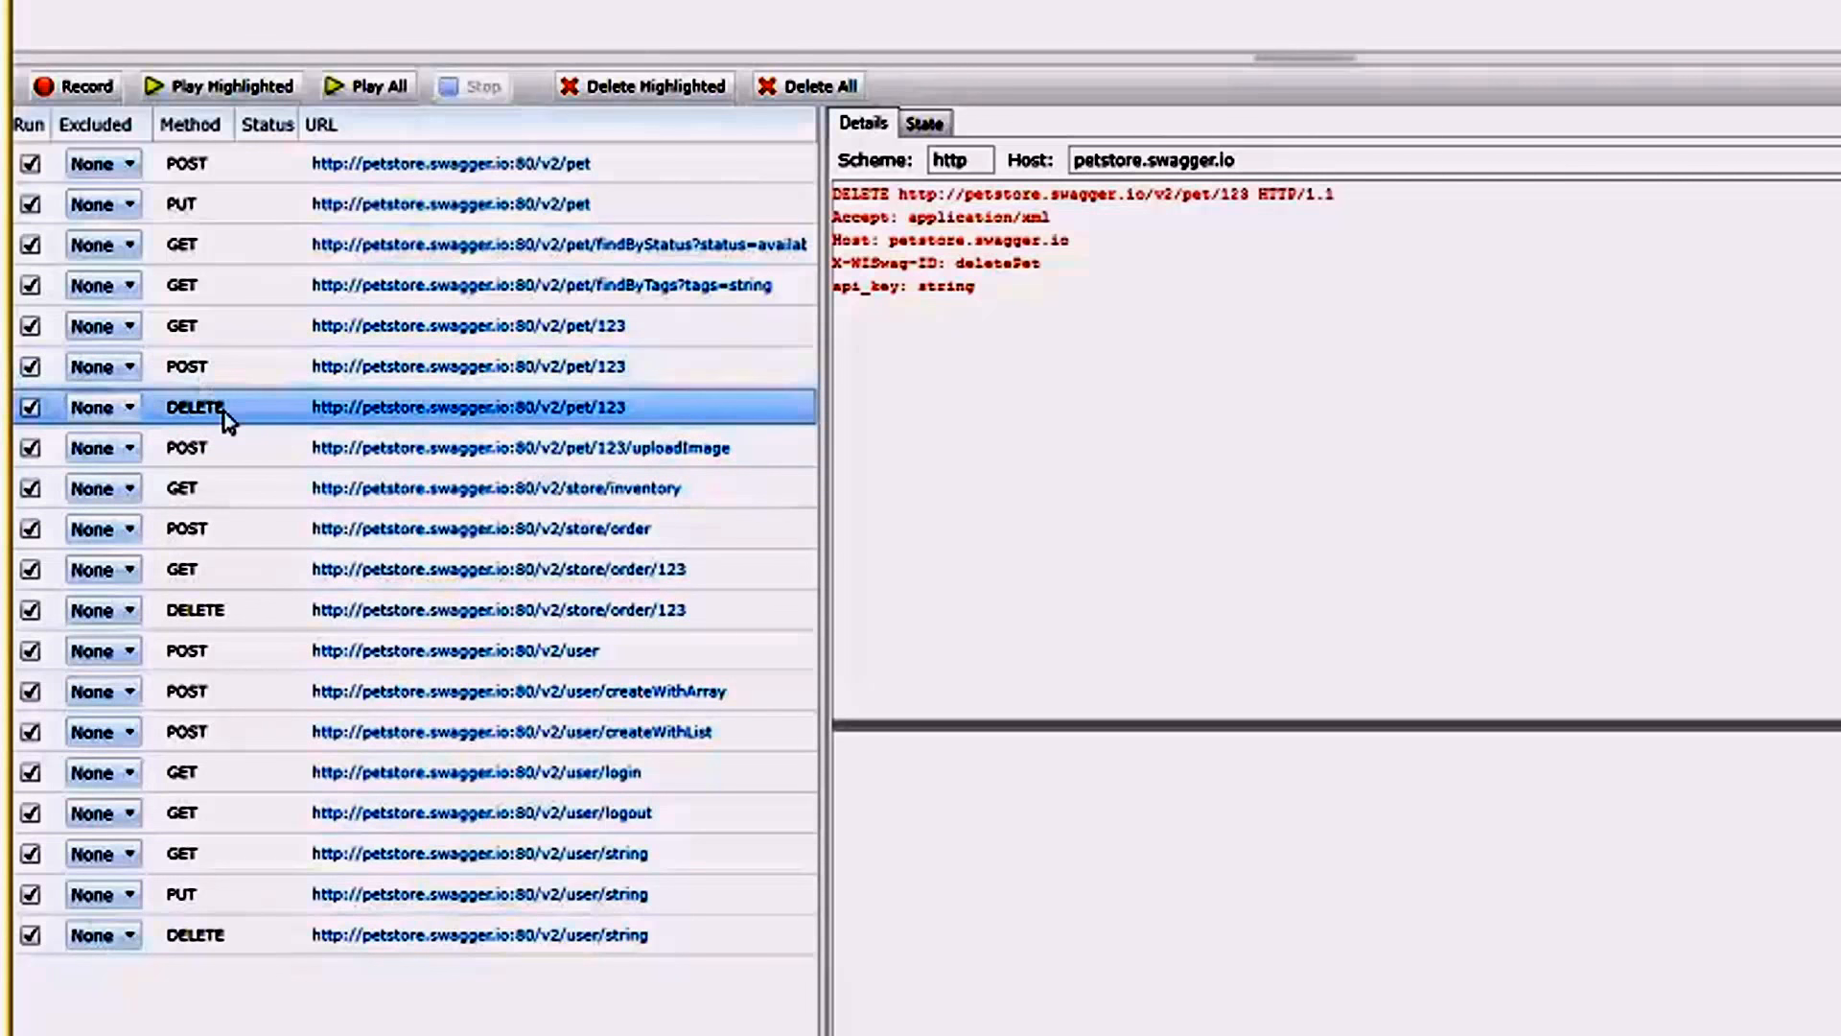
pyautogui.click(244, 614)
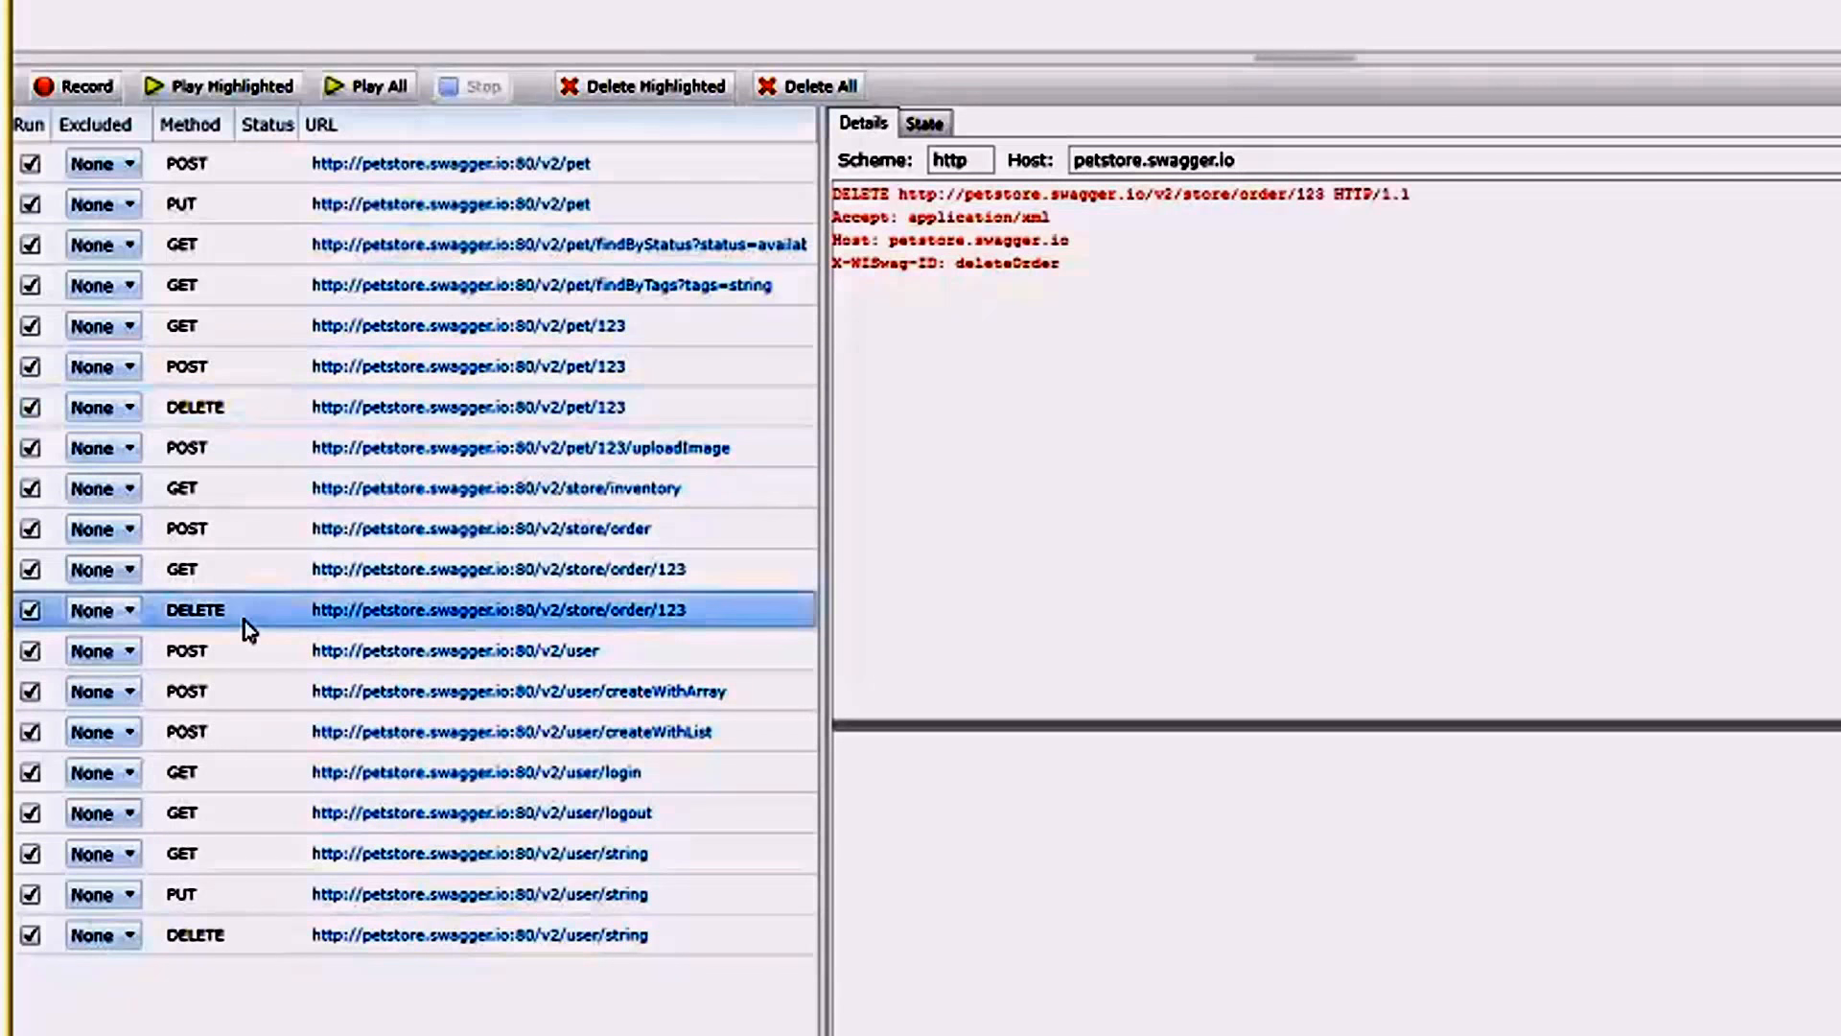
pyautogui.click(260, 410)
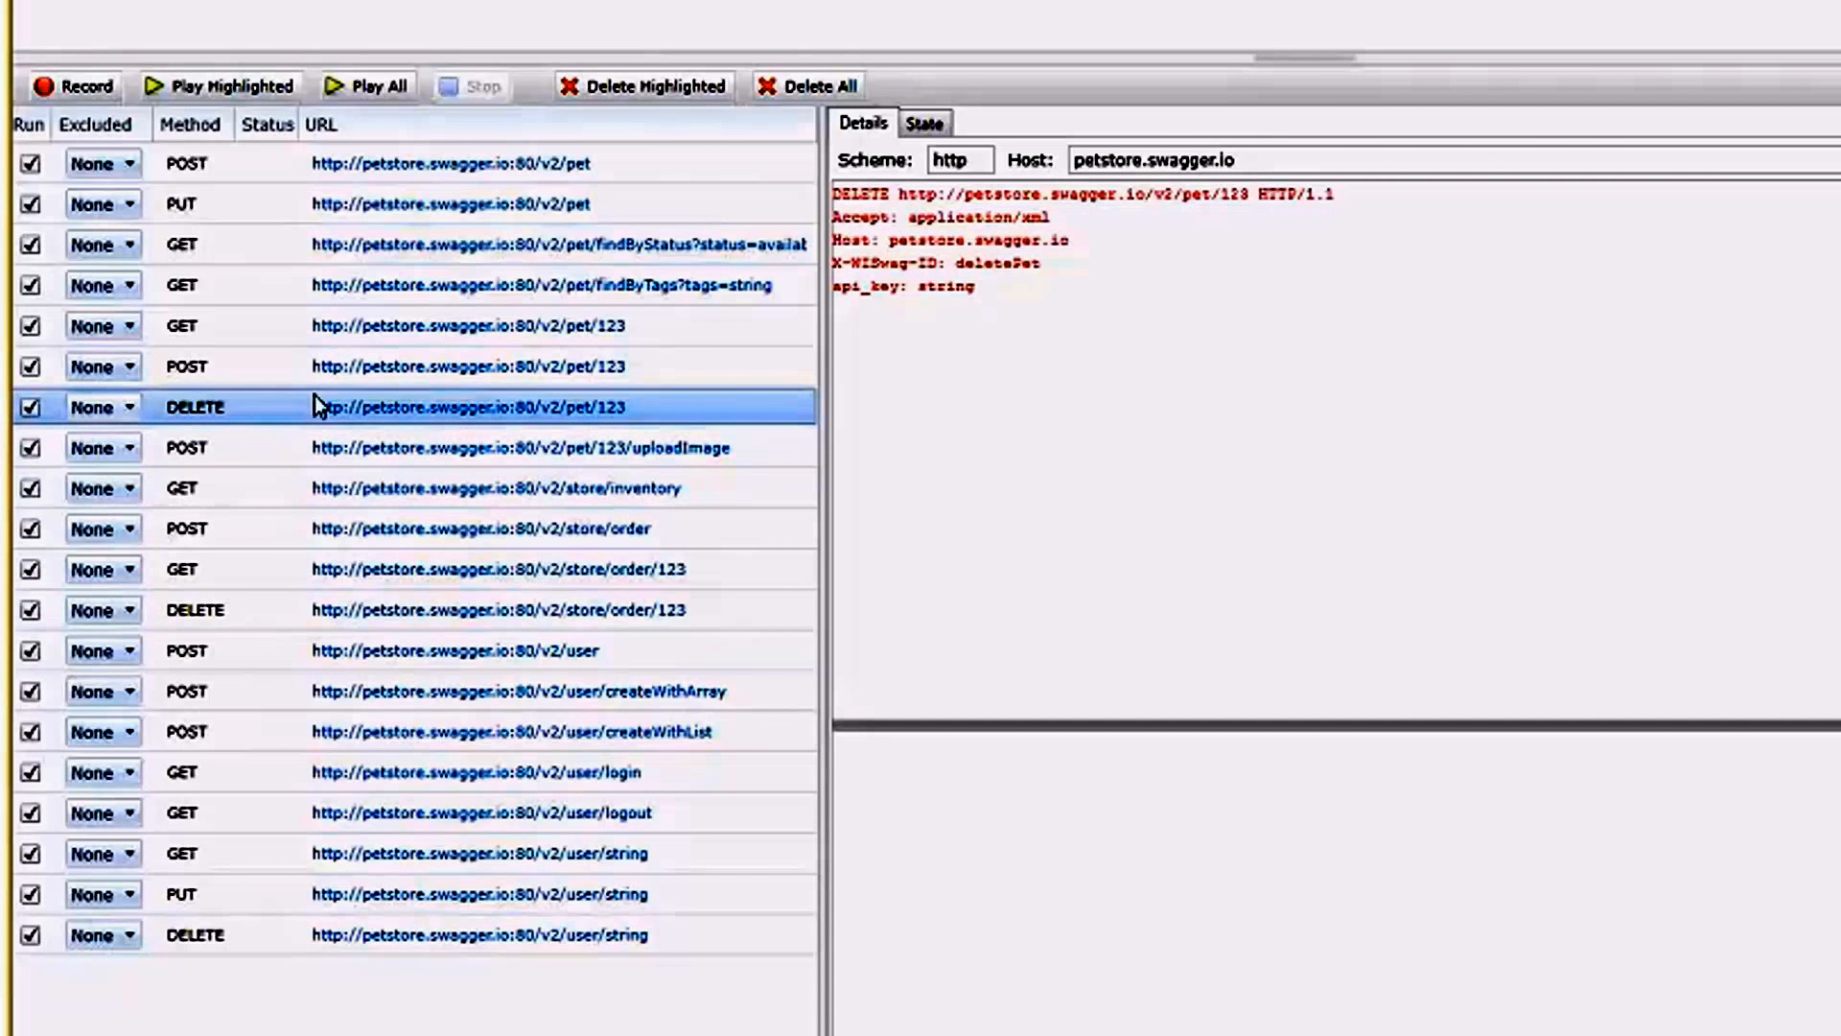
# Compare the id used in the POST and DELETE /v2/pet/123 requests with the category id in the POST /v2/pet body.
pyautogui.click(232, 382)
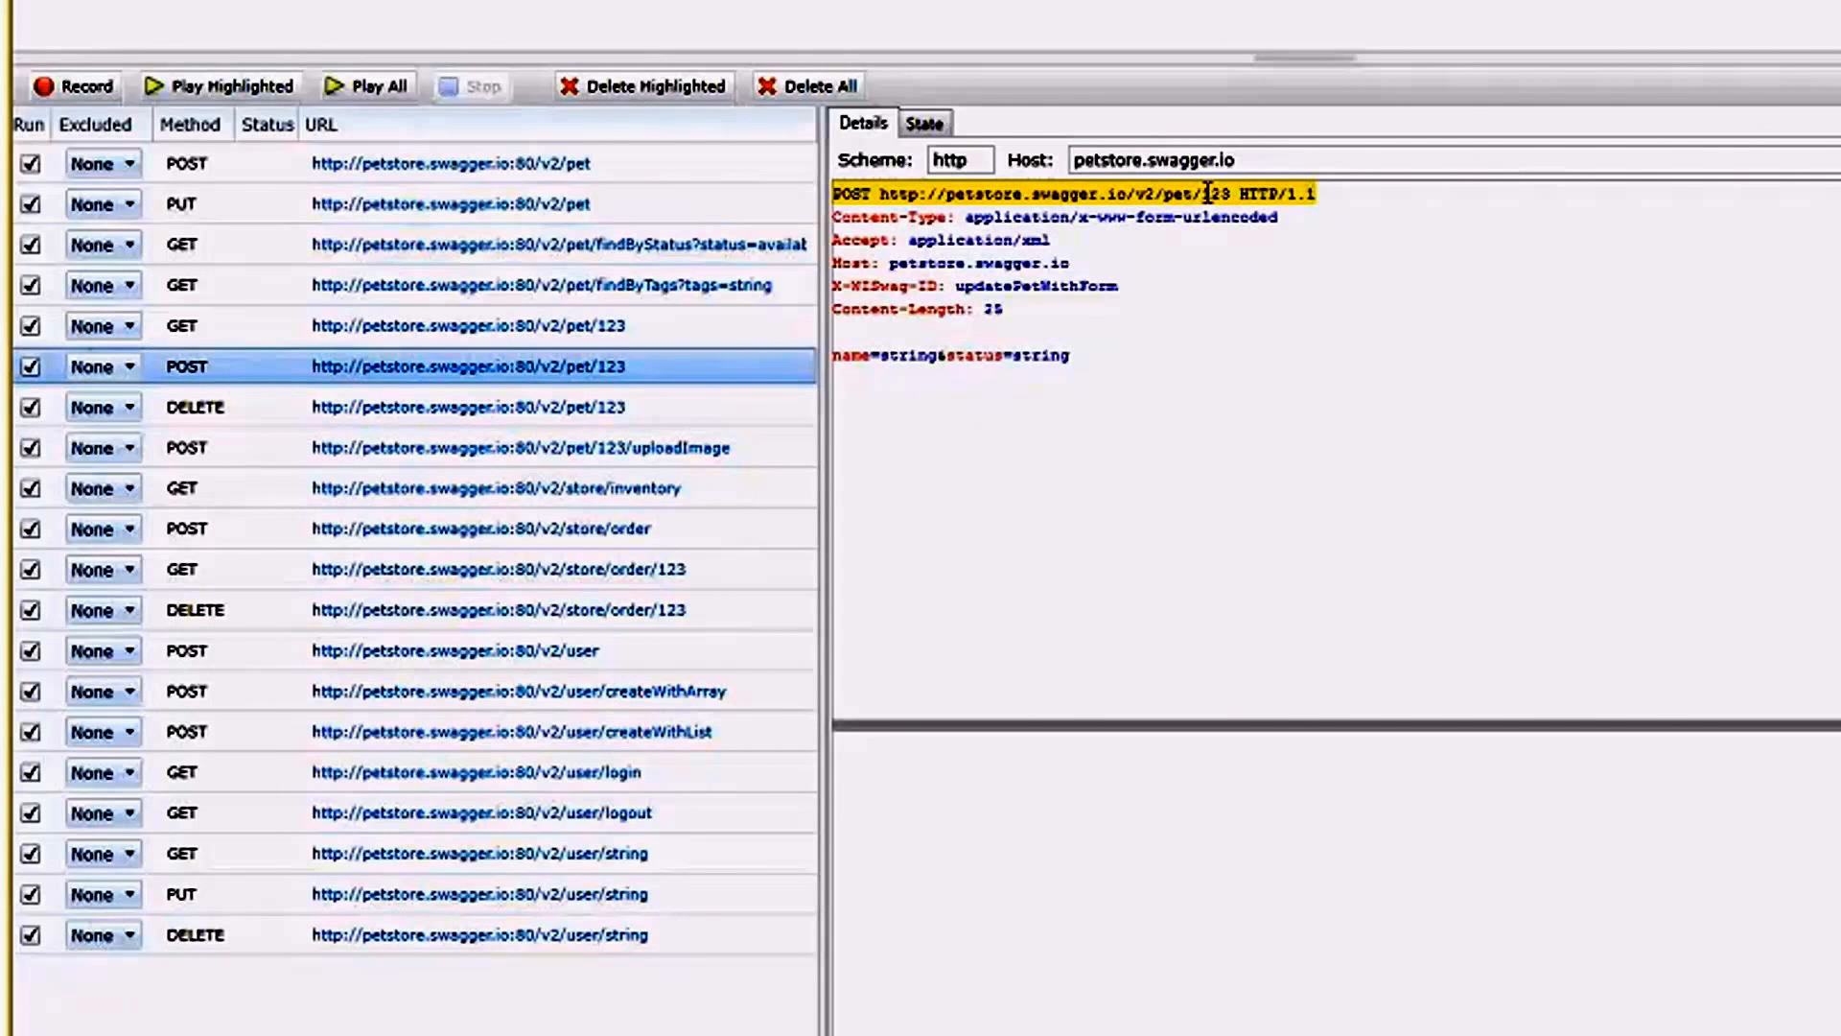
pyautogui.click(274, 169)
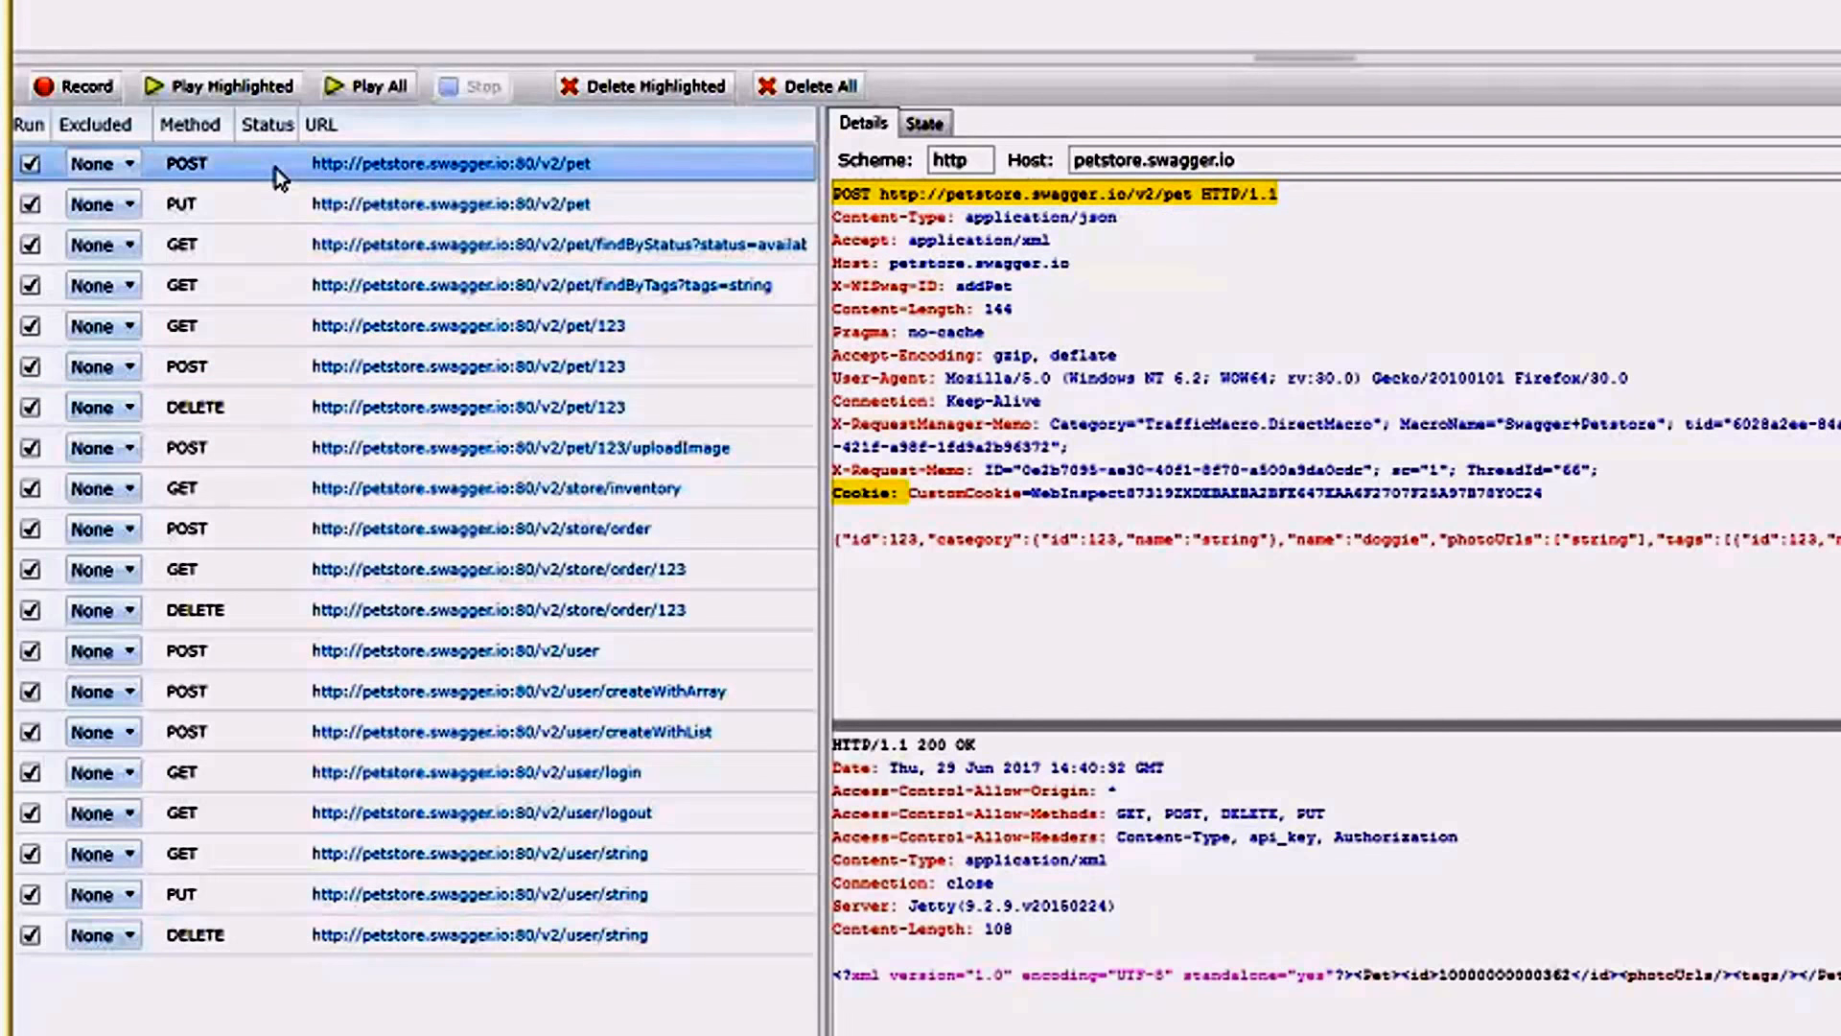
pyautogui.doubleClick(1104, 539)
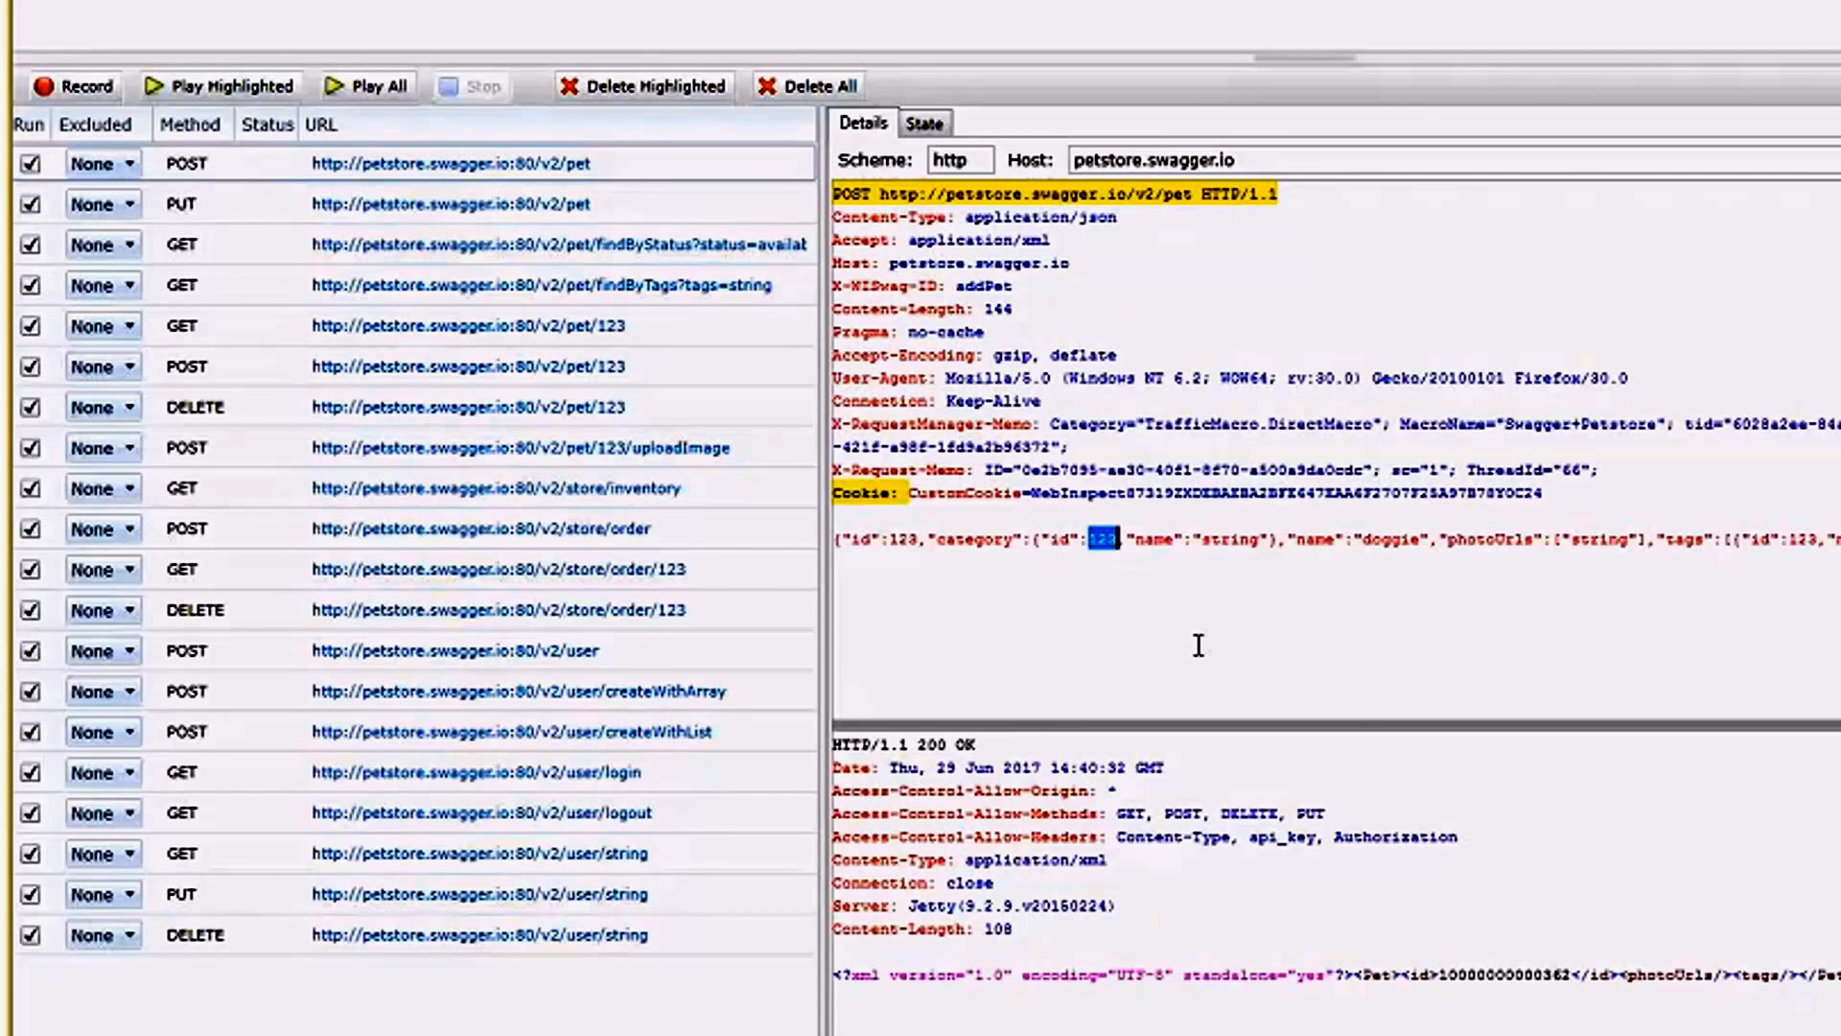
pyautogui.click(246, 412)
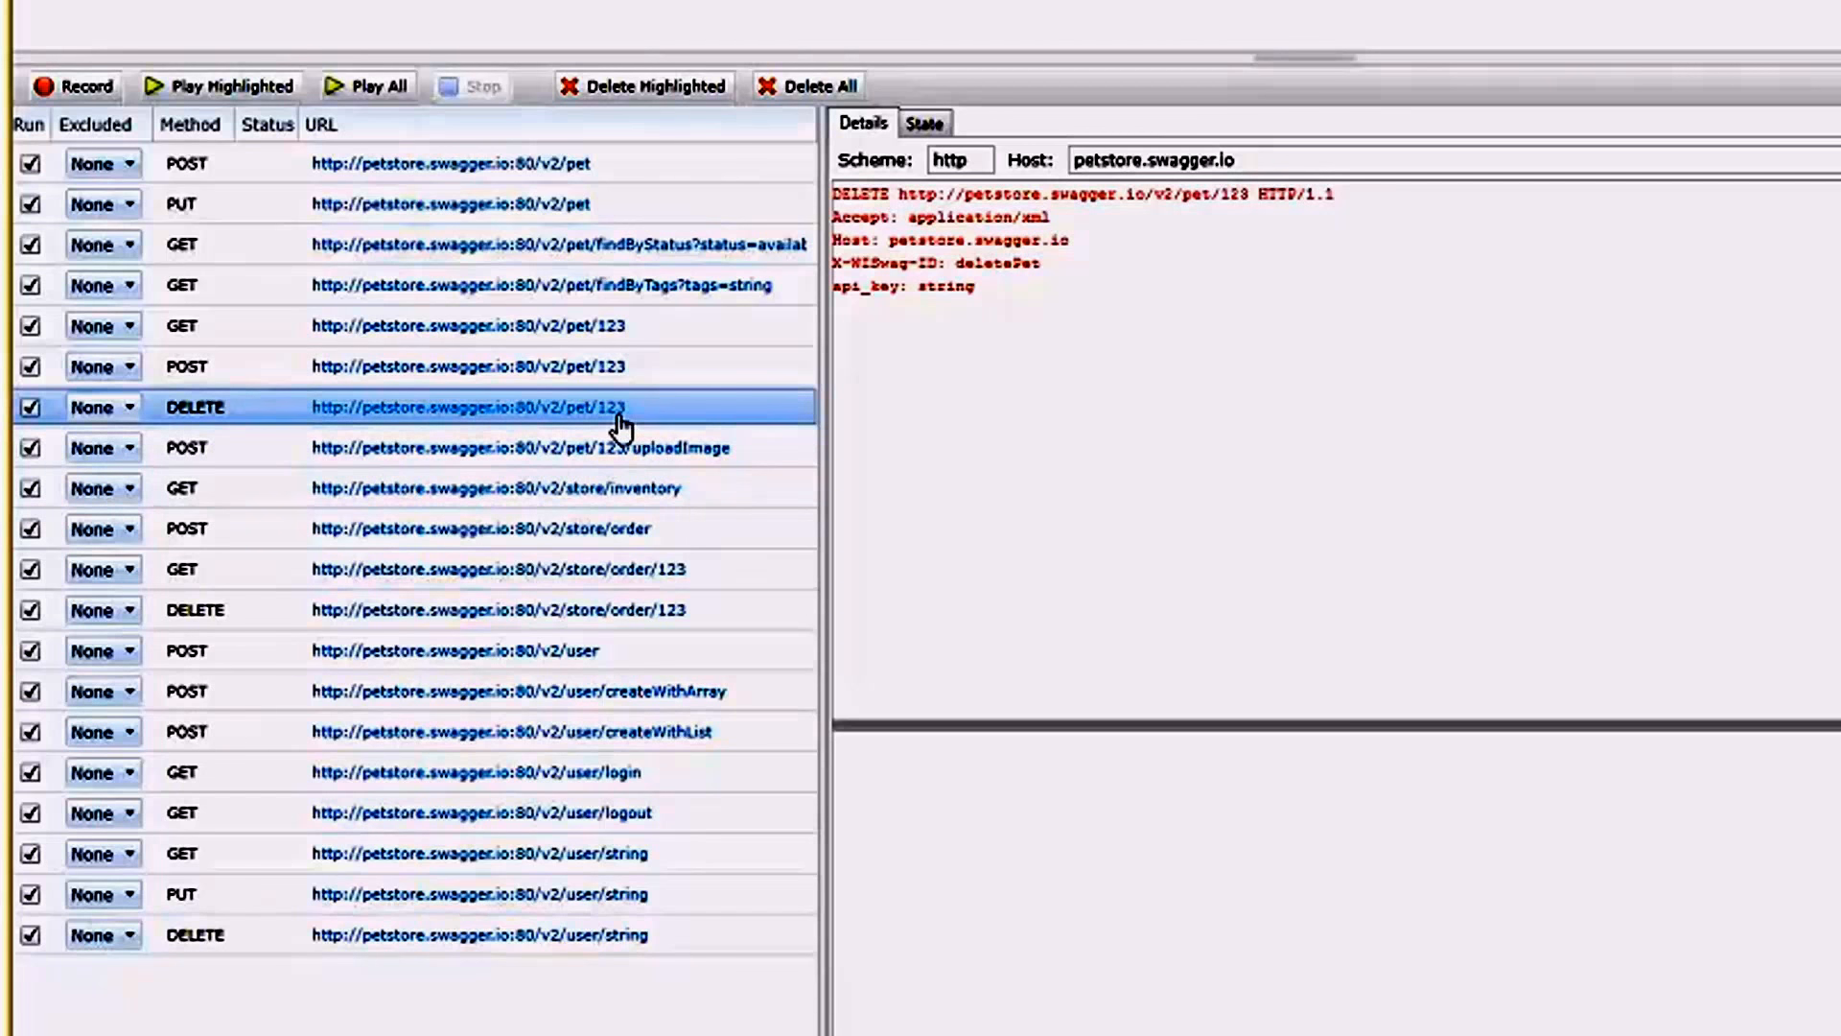
# Check the POST /v2/pet/123 request once more against the POST /v2/pet request.
pyautogui.click(249, 367)
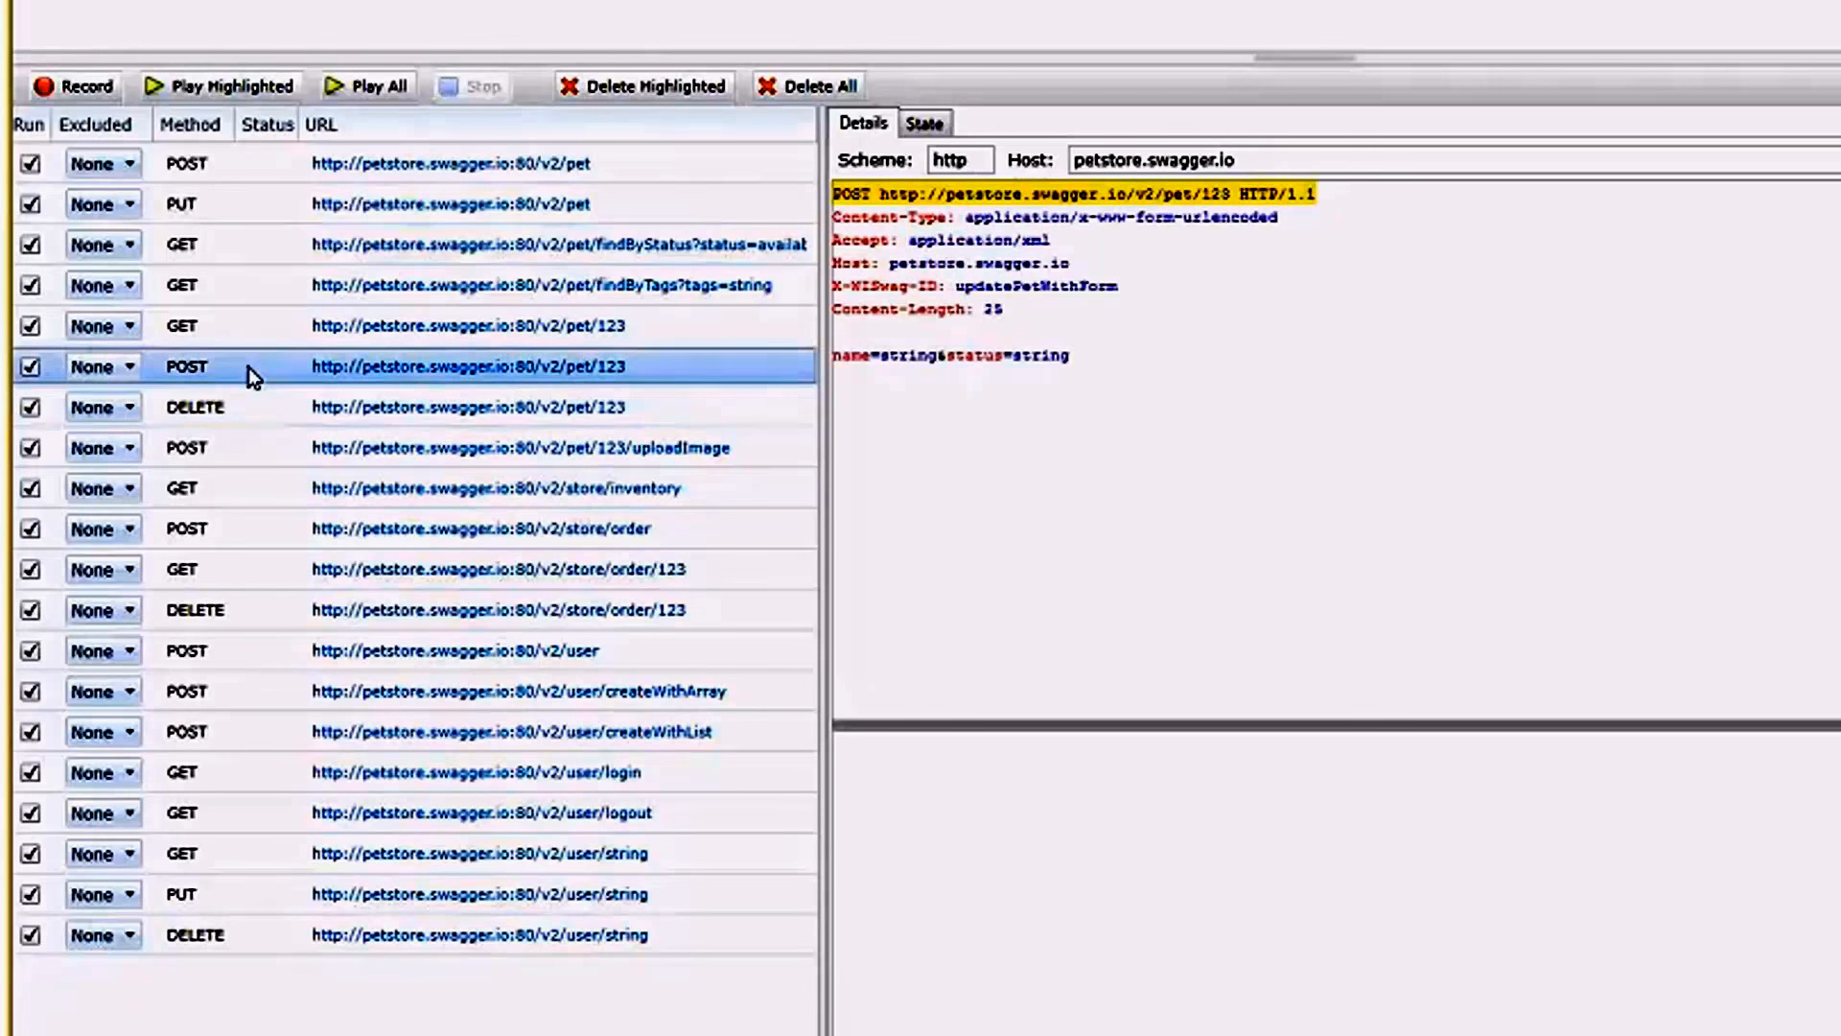
pyautogui.click(264, 163)
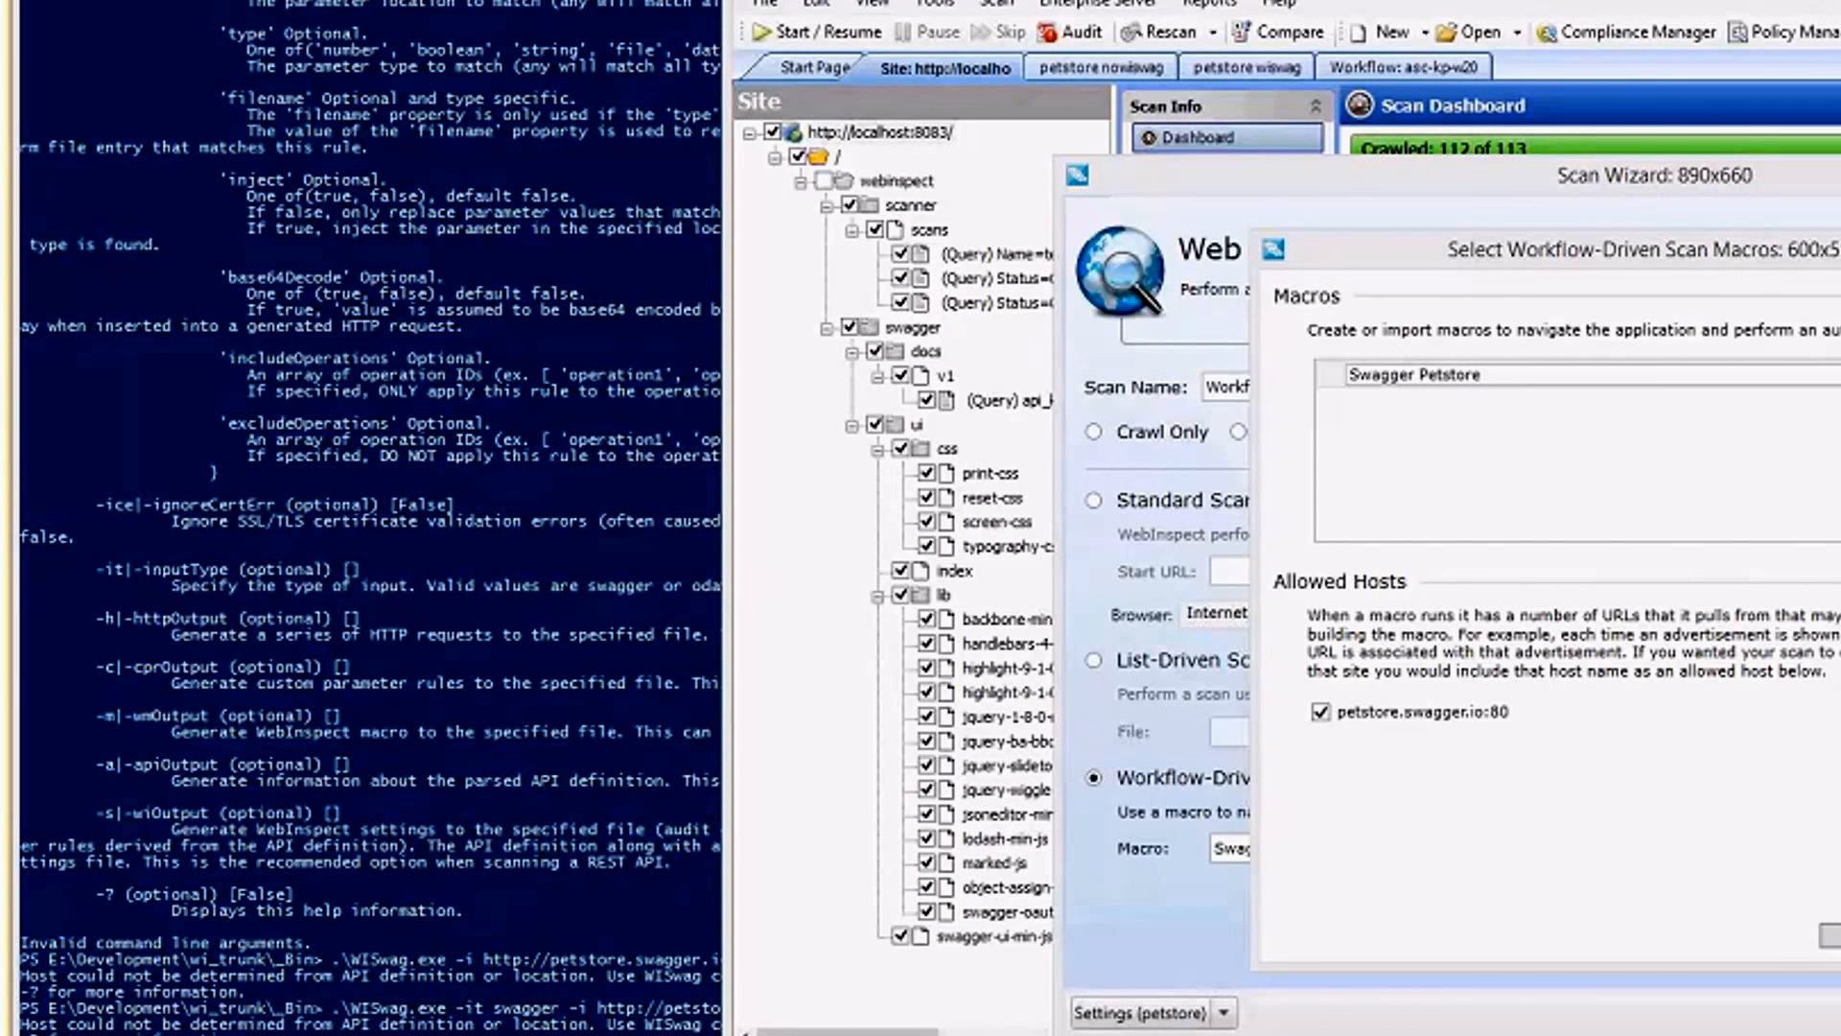
# Switch to Programmer's Notepad and review the petstore.wiswag configuration alongside the WISwag help text in the console.
pyautogui.moveTo(1839, 48); pyautogui.dragTo(1669, 56)
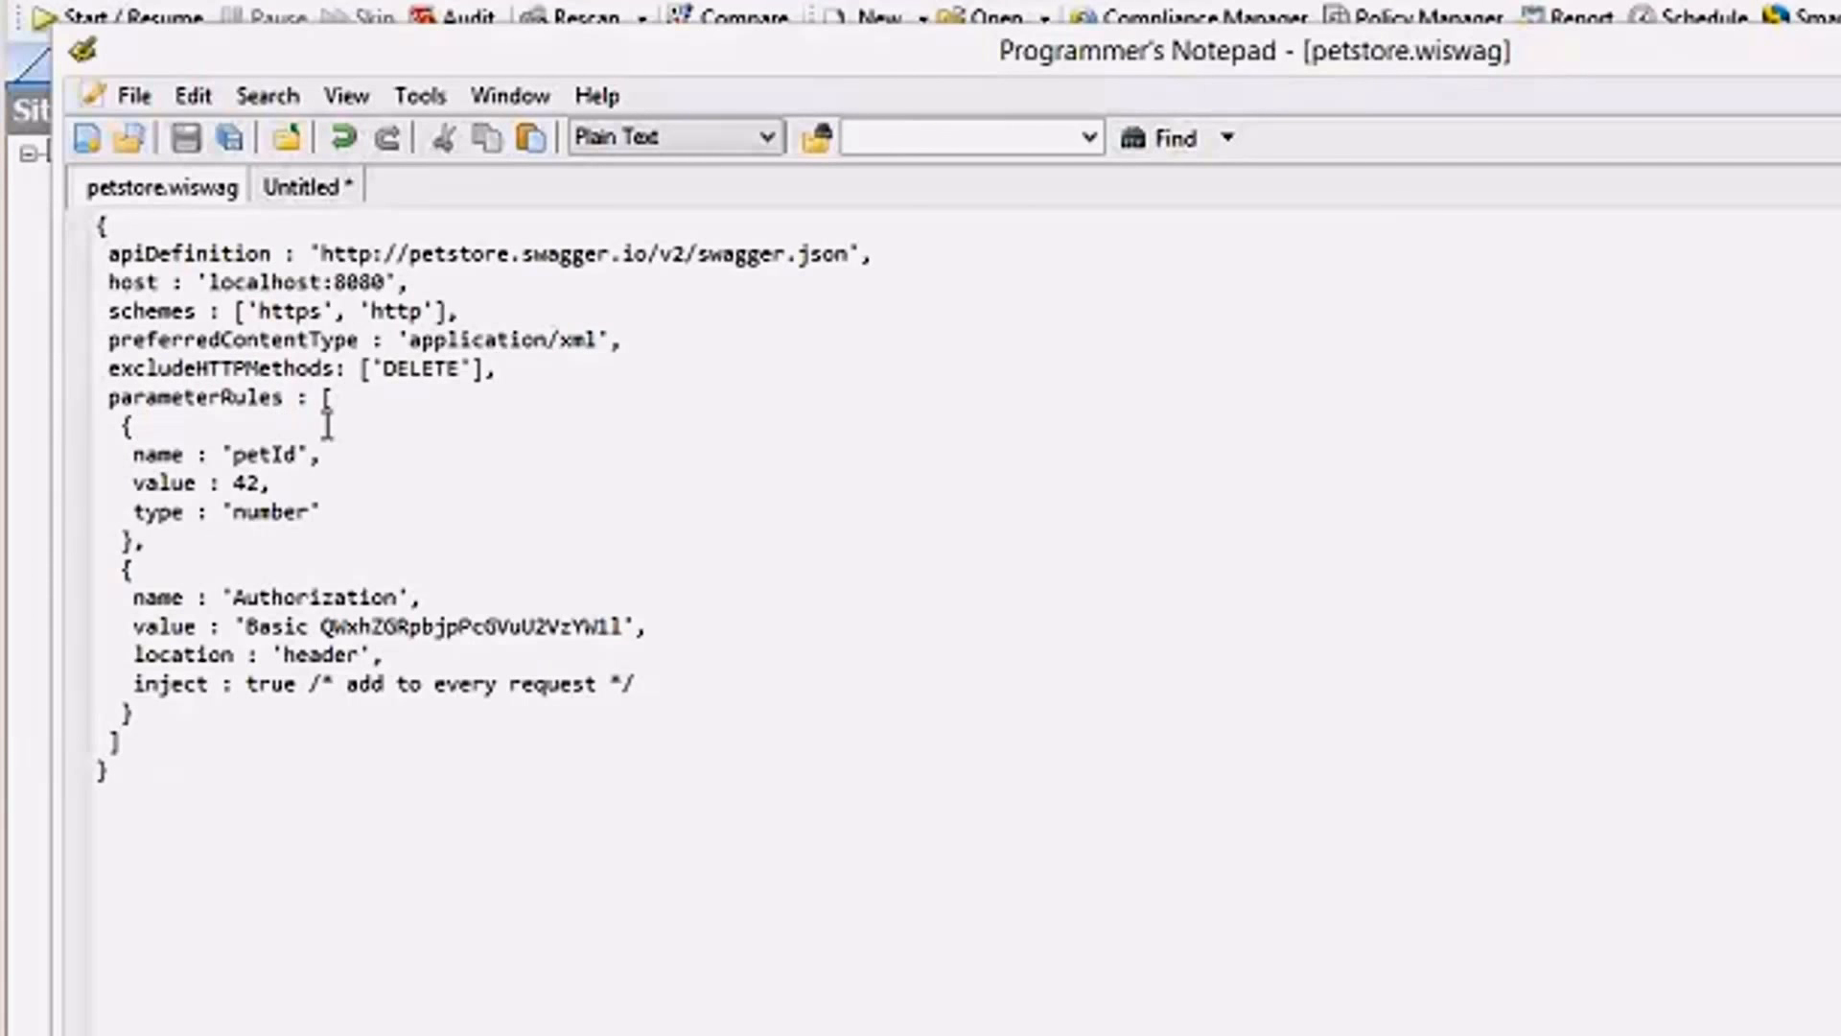
pyautogui.click(349, 256)
pyautogui.press('Home')
pyautogui.click(218, 836)
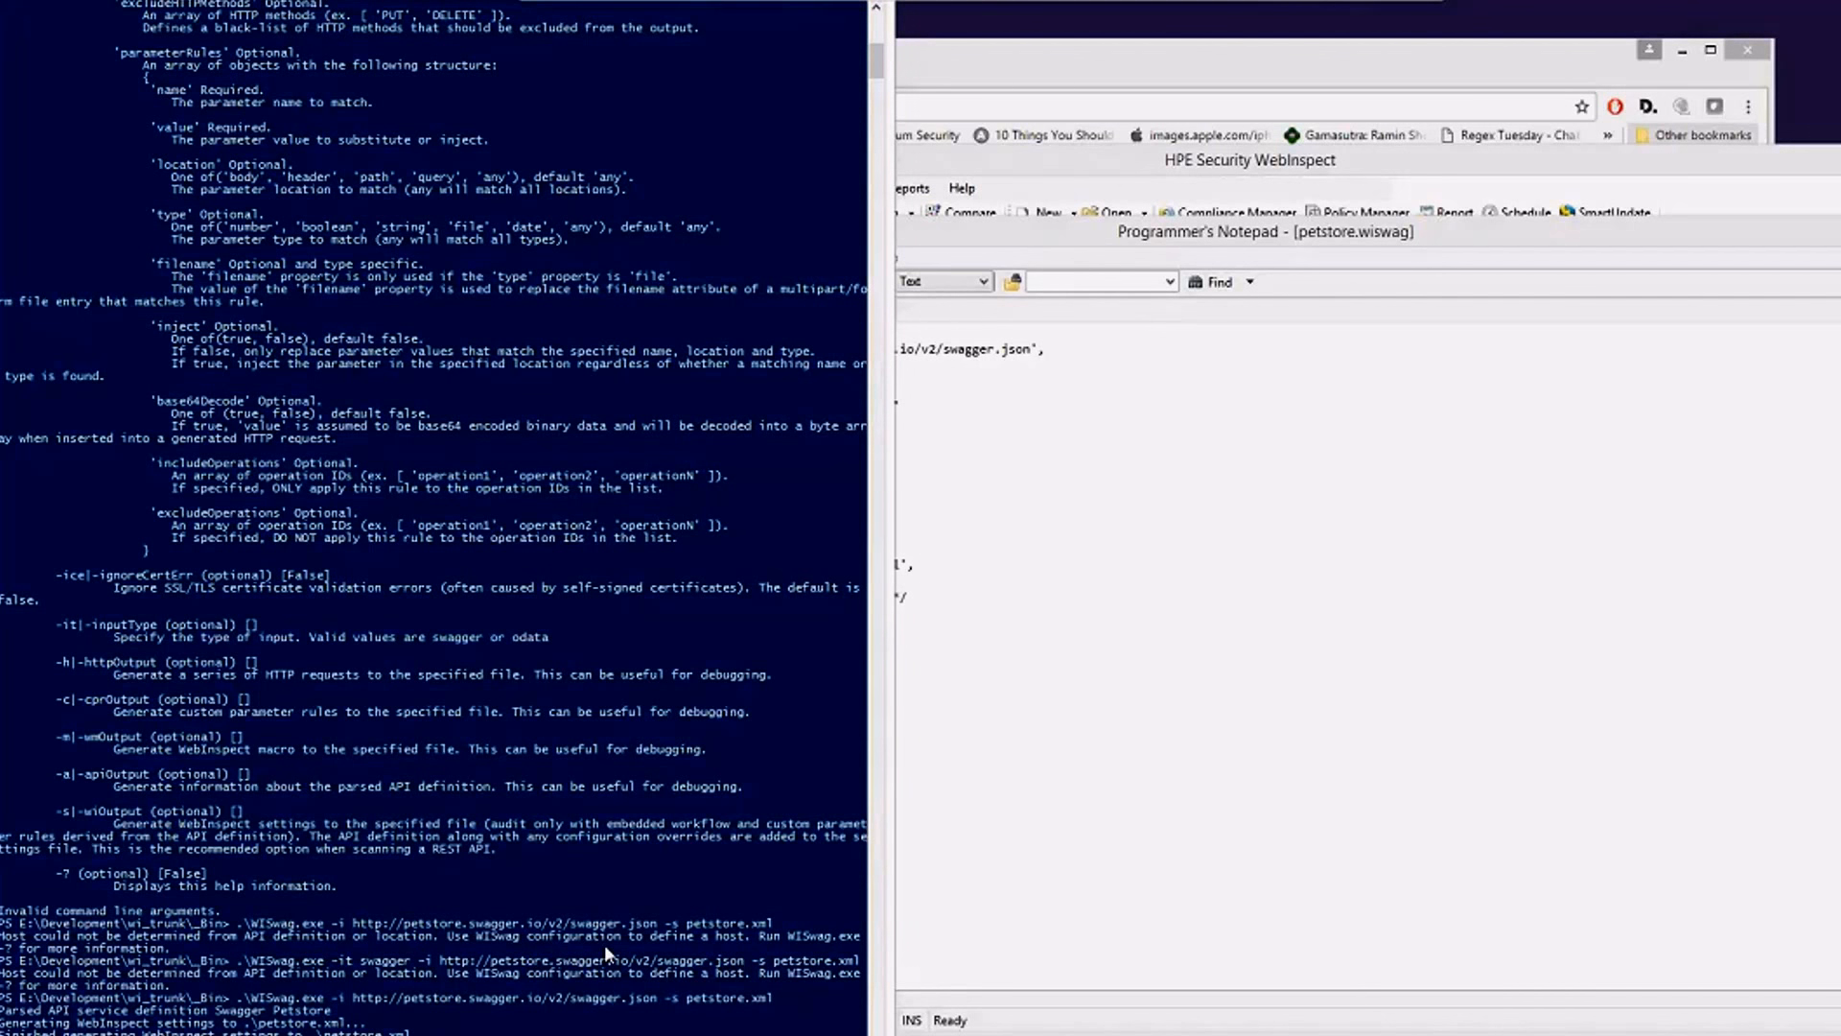
pyautogui.click(1112, 608)
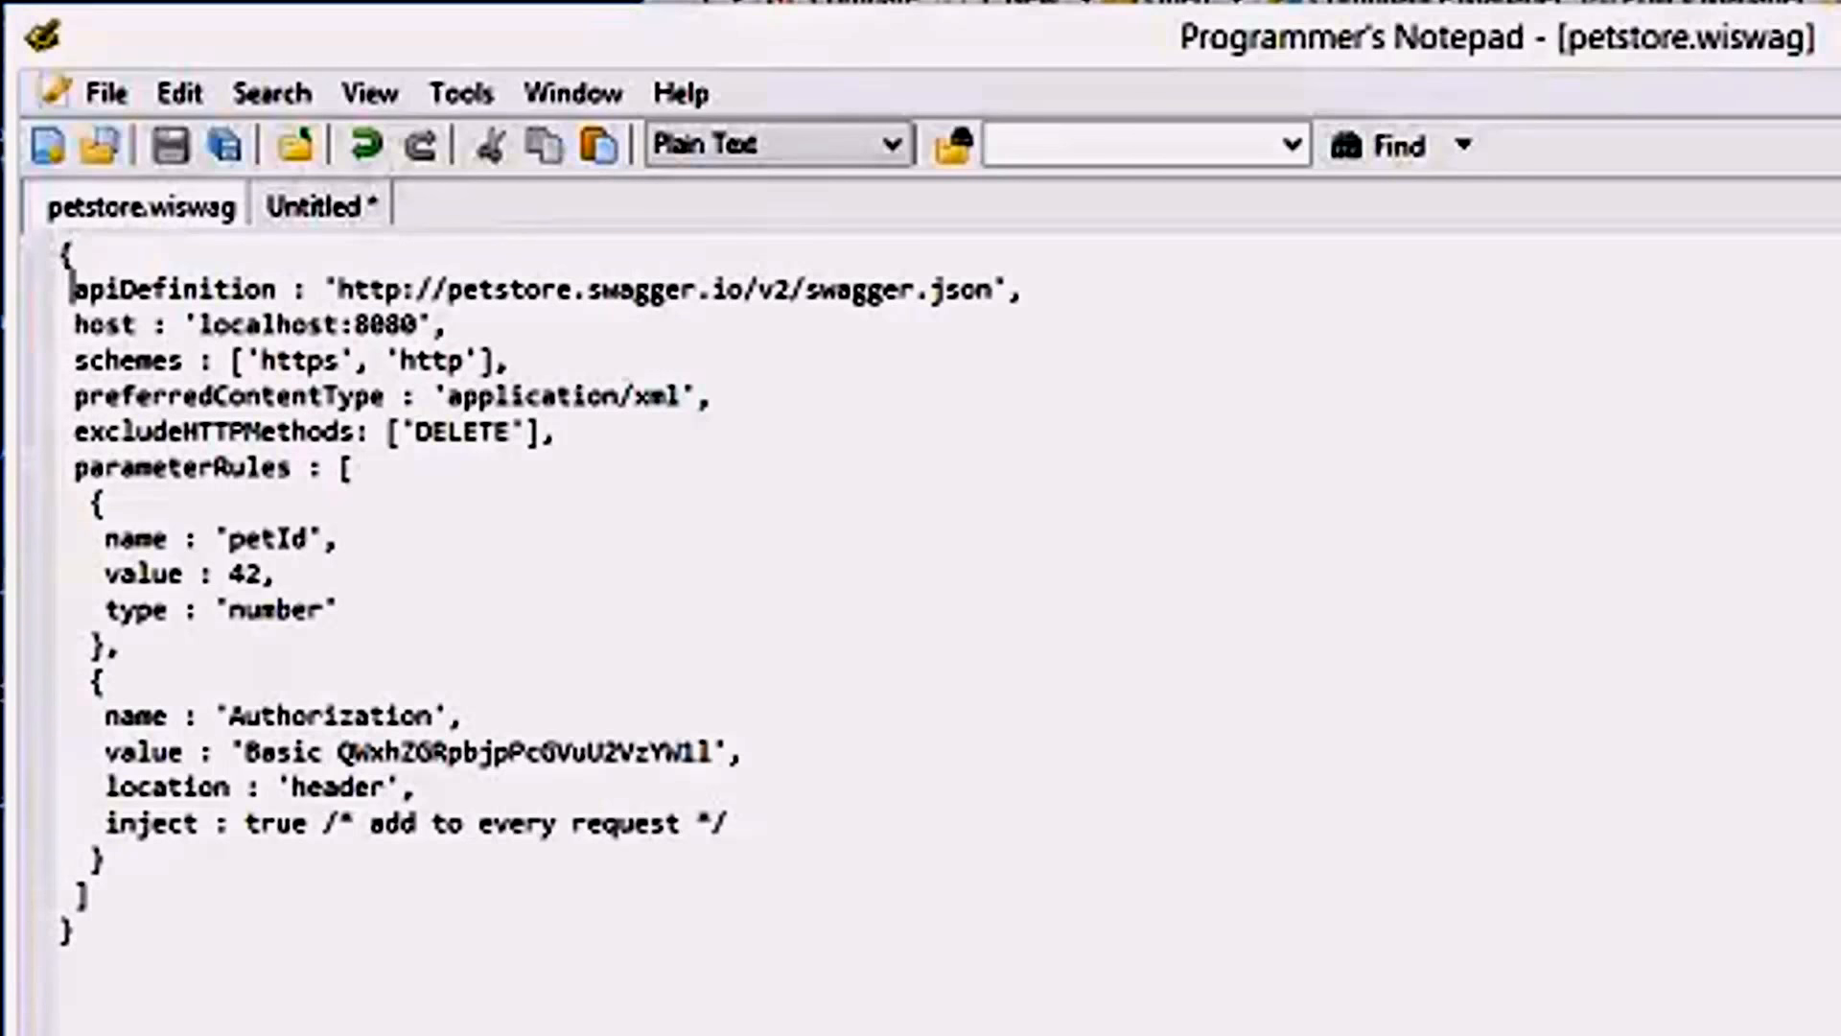
# Examine the apiDefinition and host lines of petstore.wiswag by highlighting each in turn.
pyautogui.hotkey('shift', 'End')
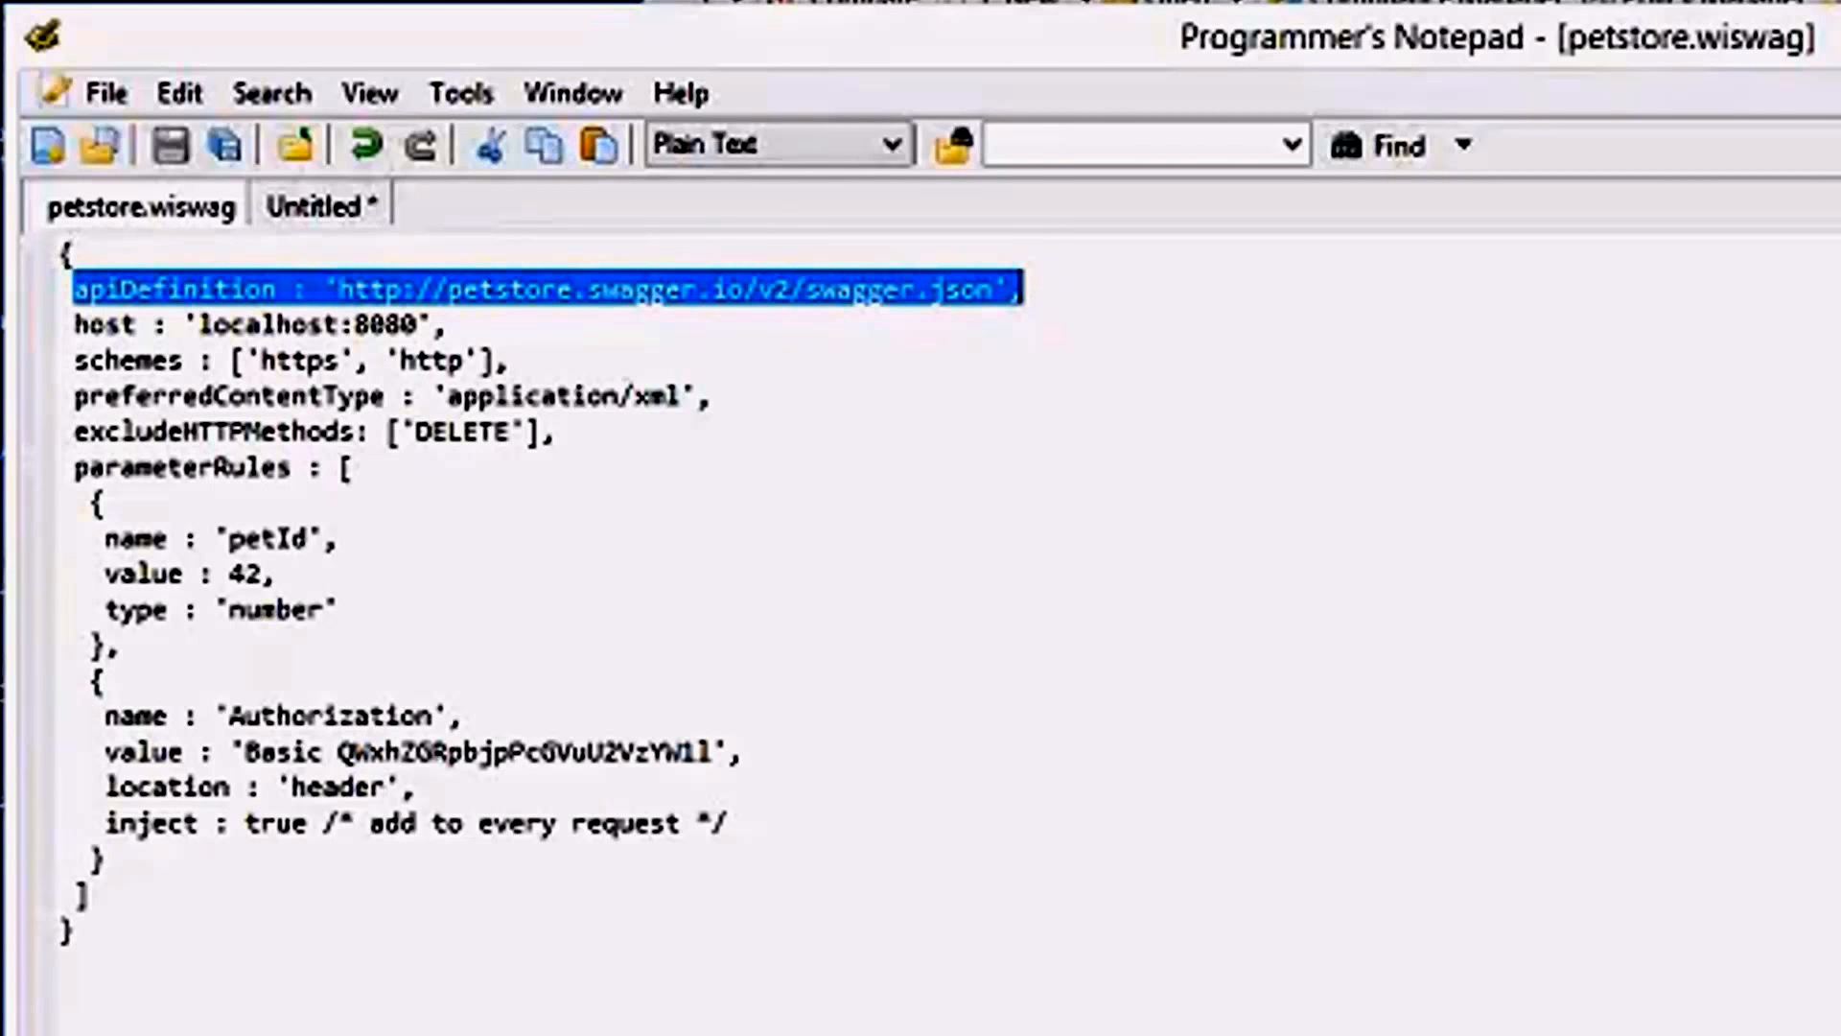
pyautogui.press('Home')
pyautogui.press('Down')
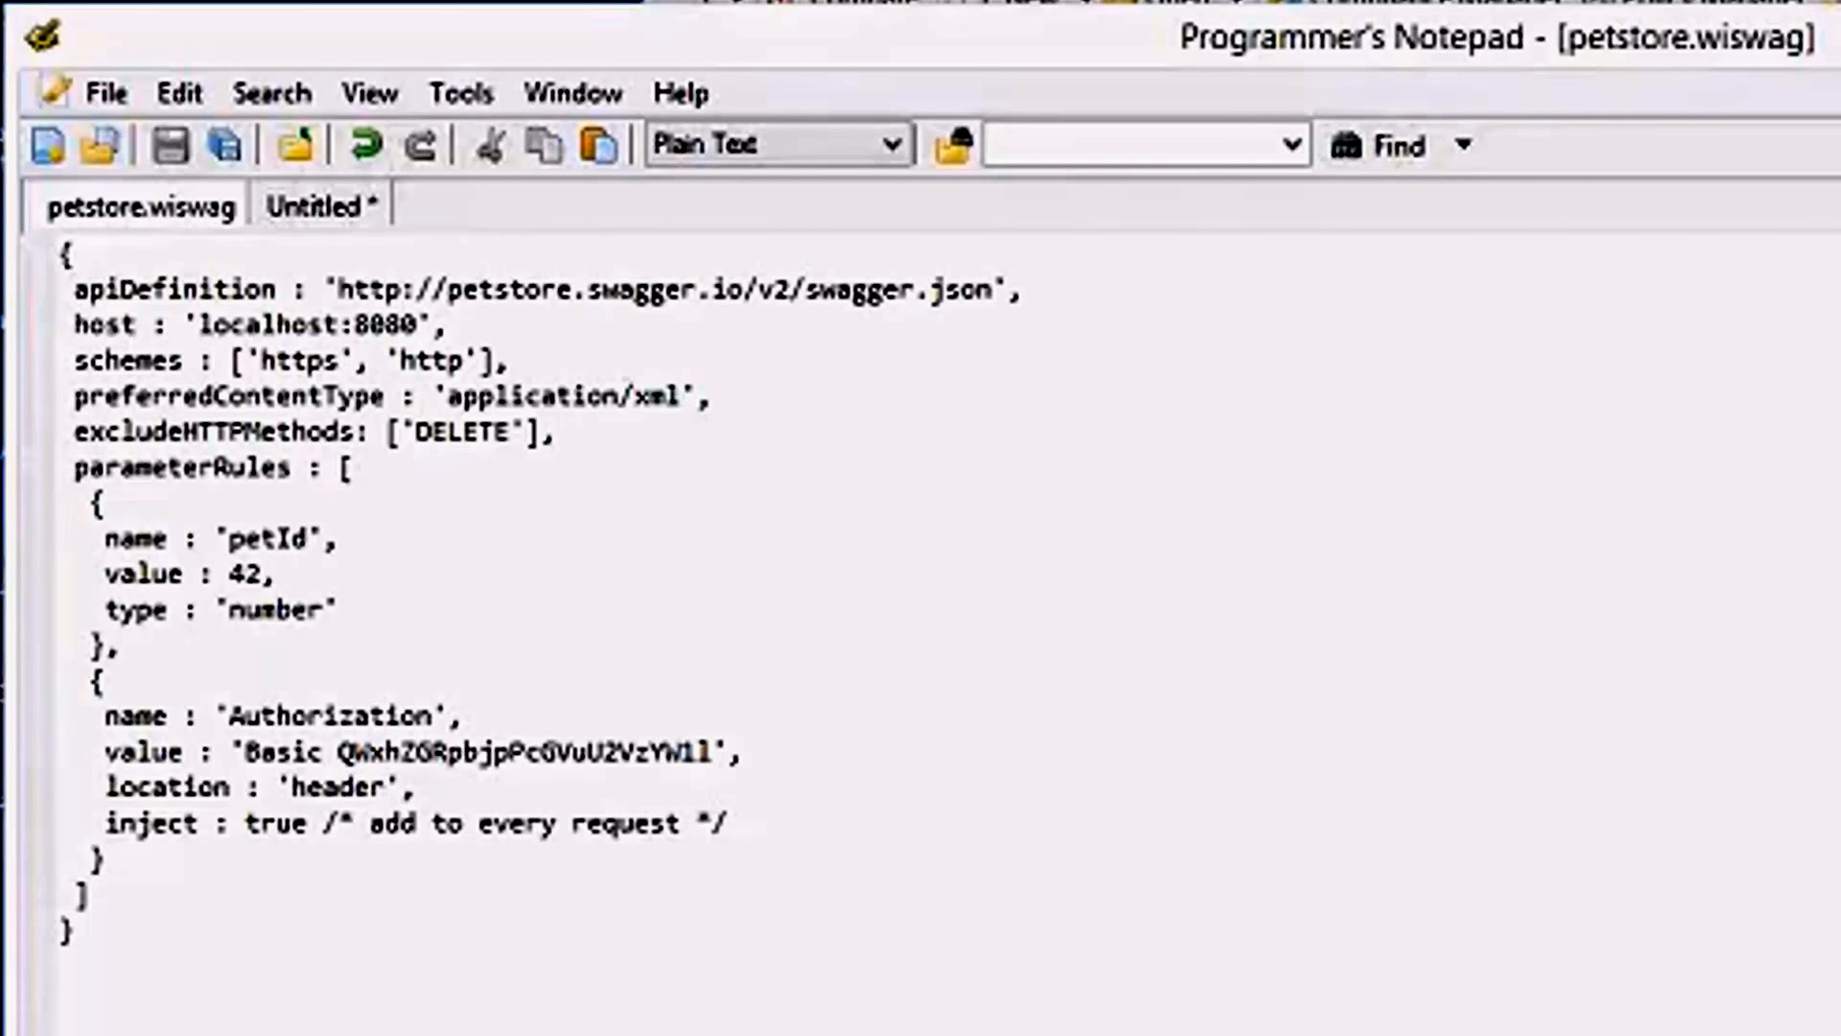
pyautogui.hotkey('shift', 'End')
pyautogui.press('Home')
pyautogui.press('Up')
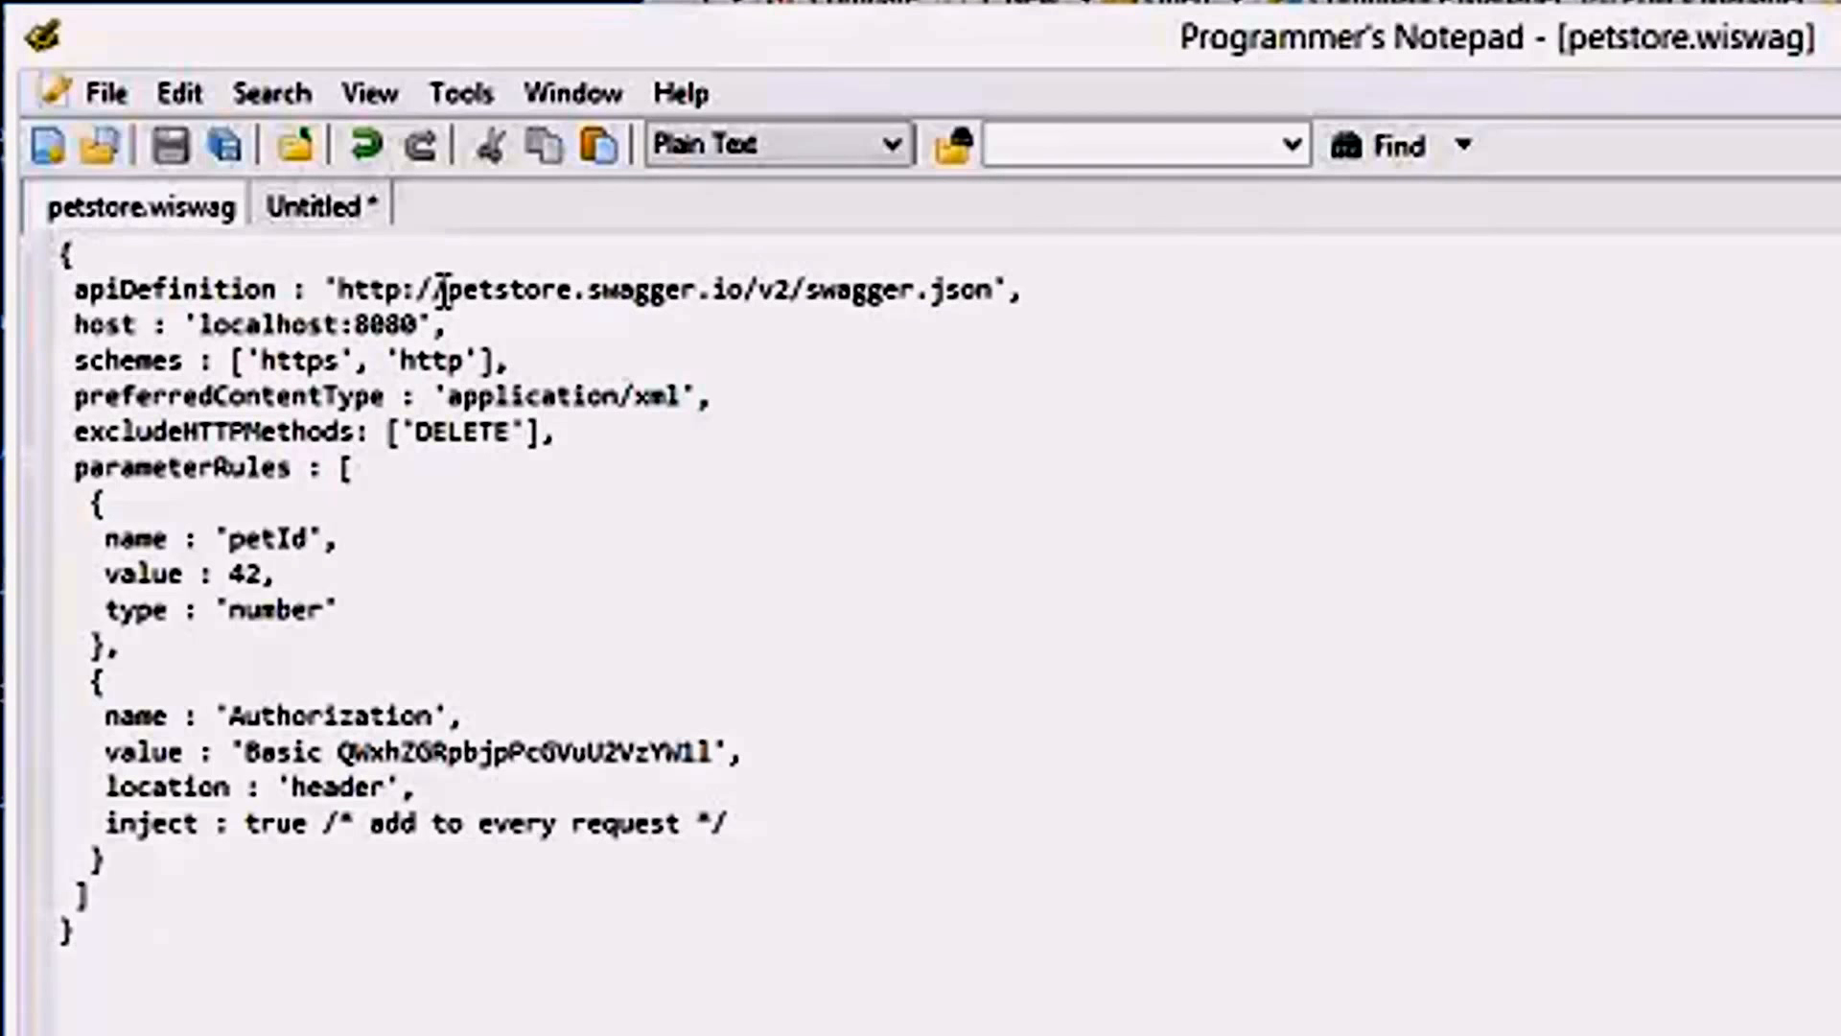
# Compare the petstore.swagger.io host in the apiDefinition URL with the separate host setting.
pyautogui.moveTo(445, 288); pyautogui.dragTo(743, 288)
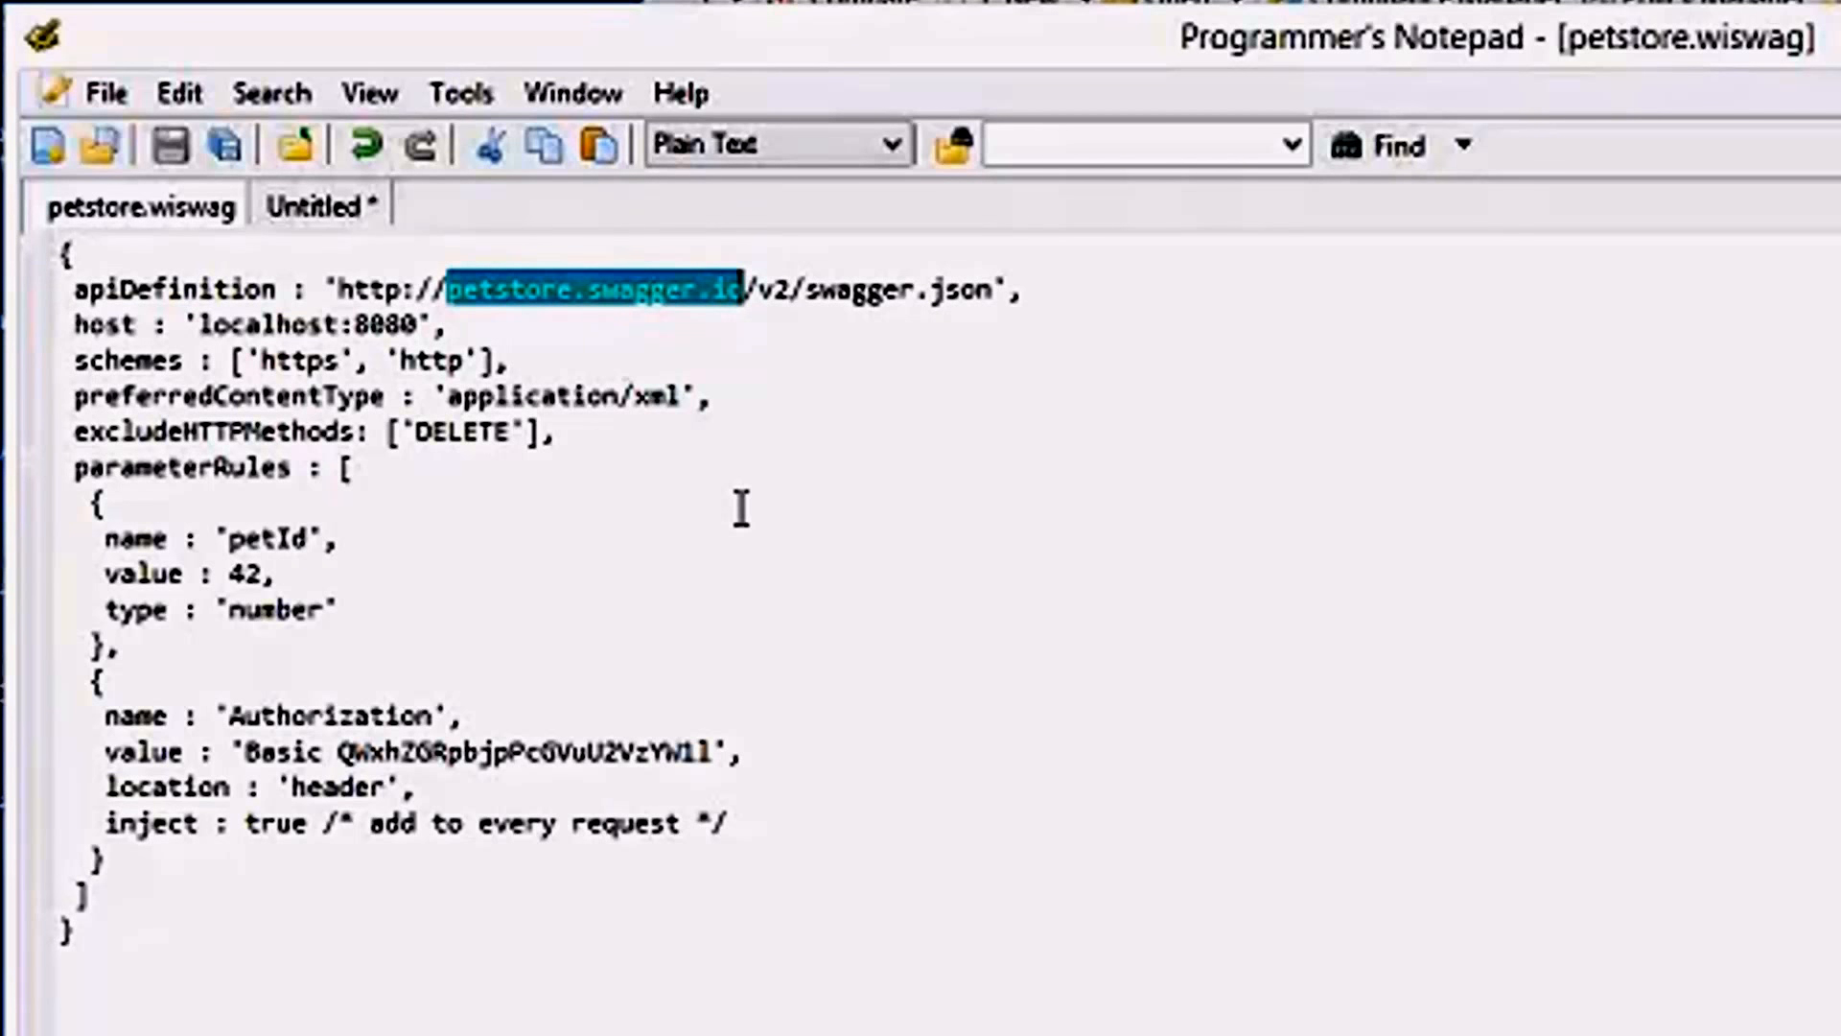
pyautogui.click(630, 333)
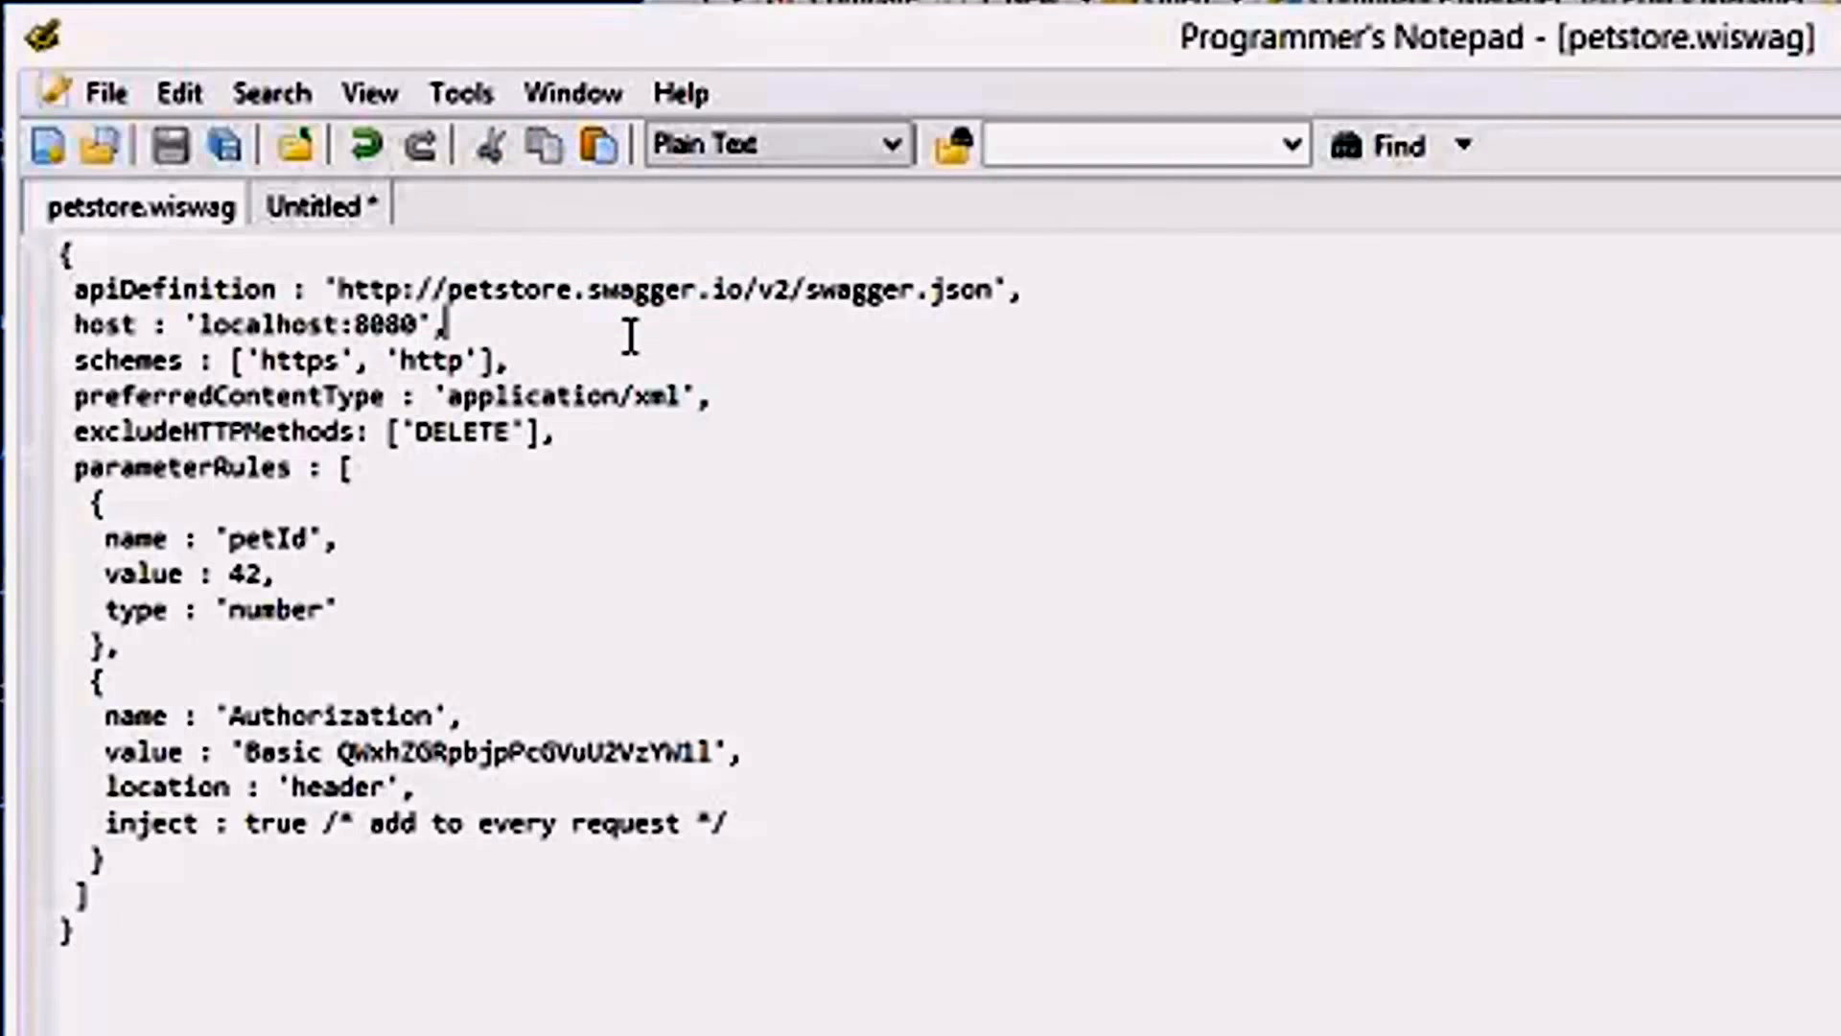
pyautogui.press('Left')
pyautogui.hotkey('shift', 'Home')
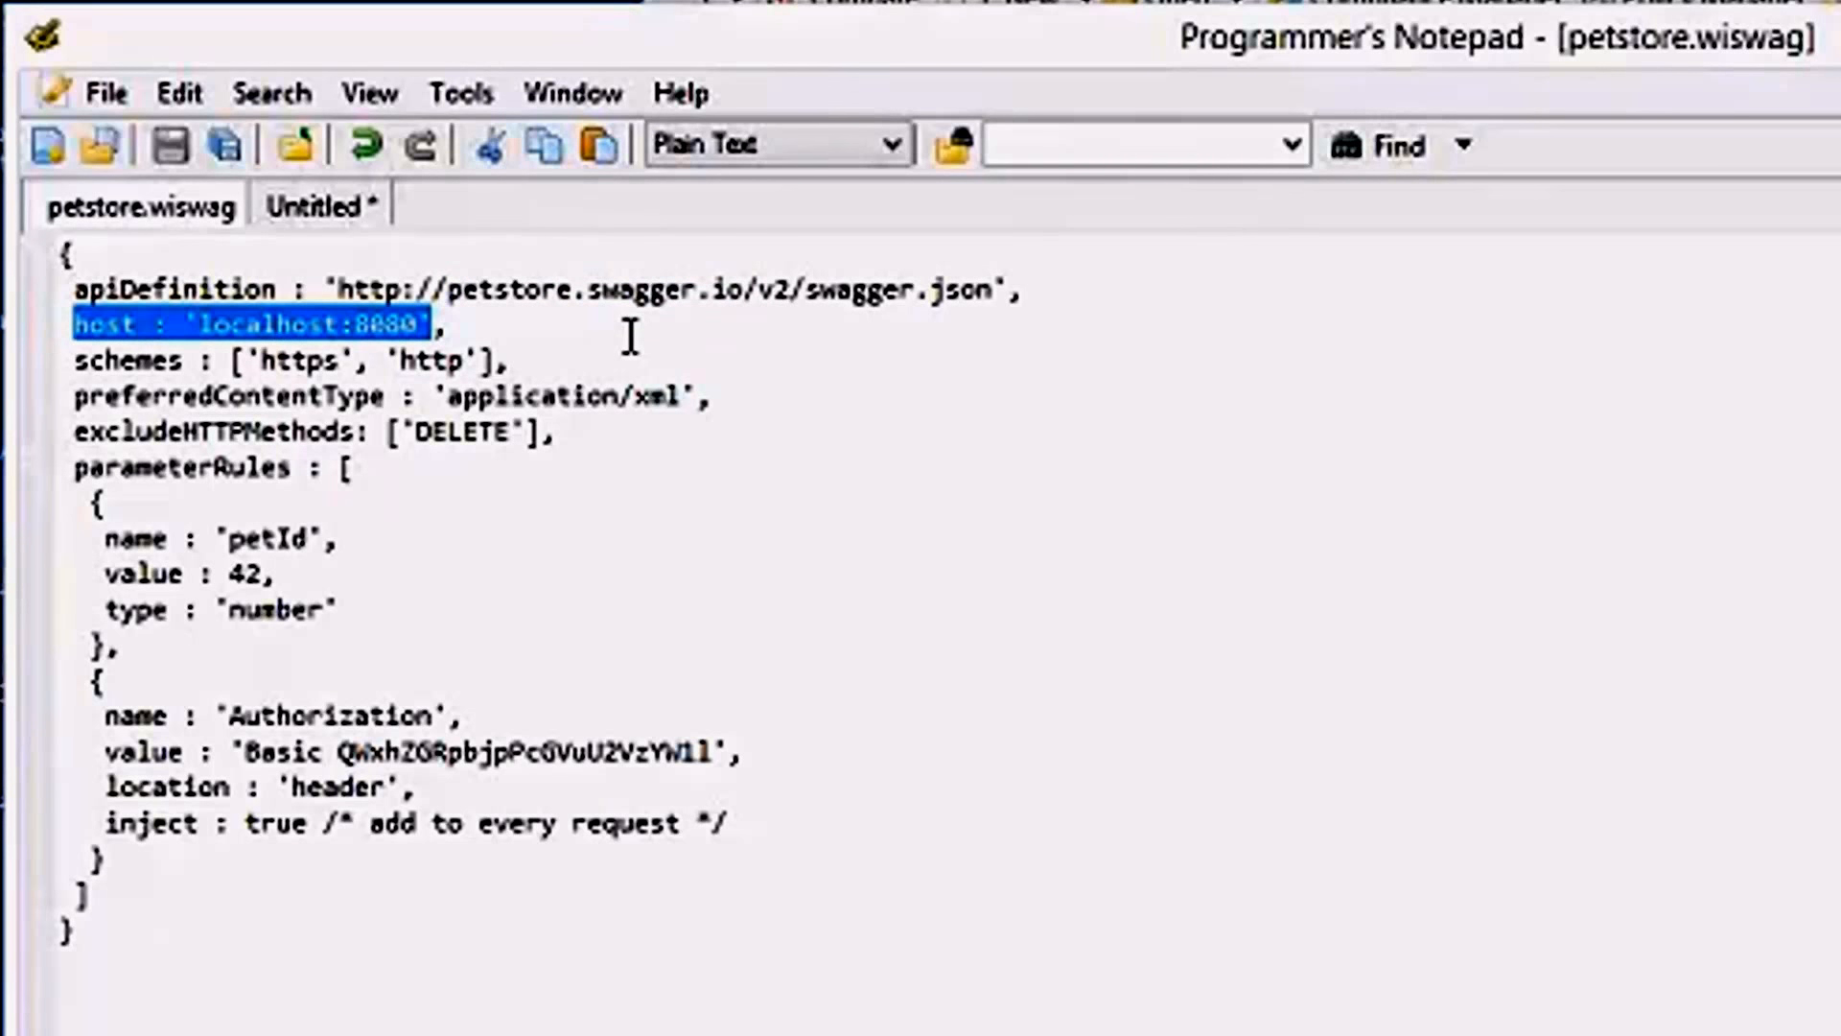
pyautogui.press('Left')
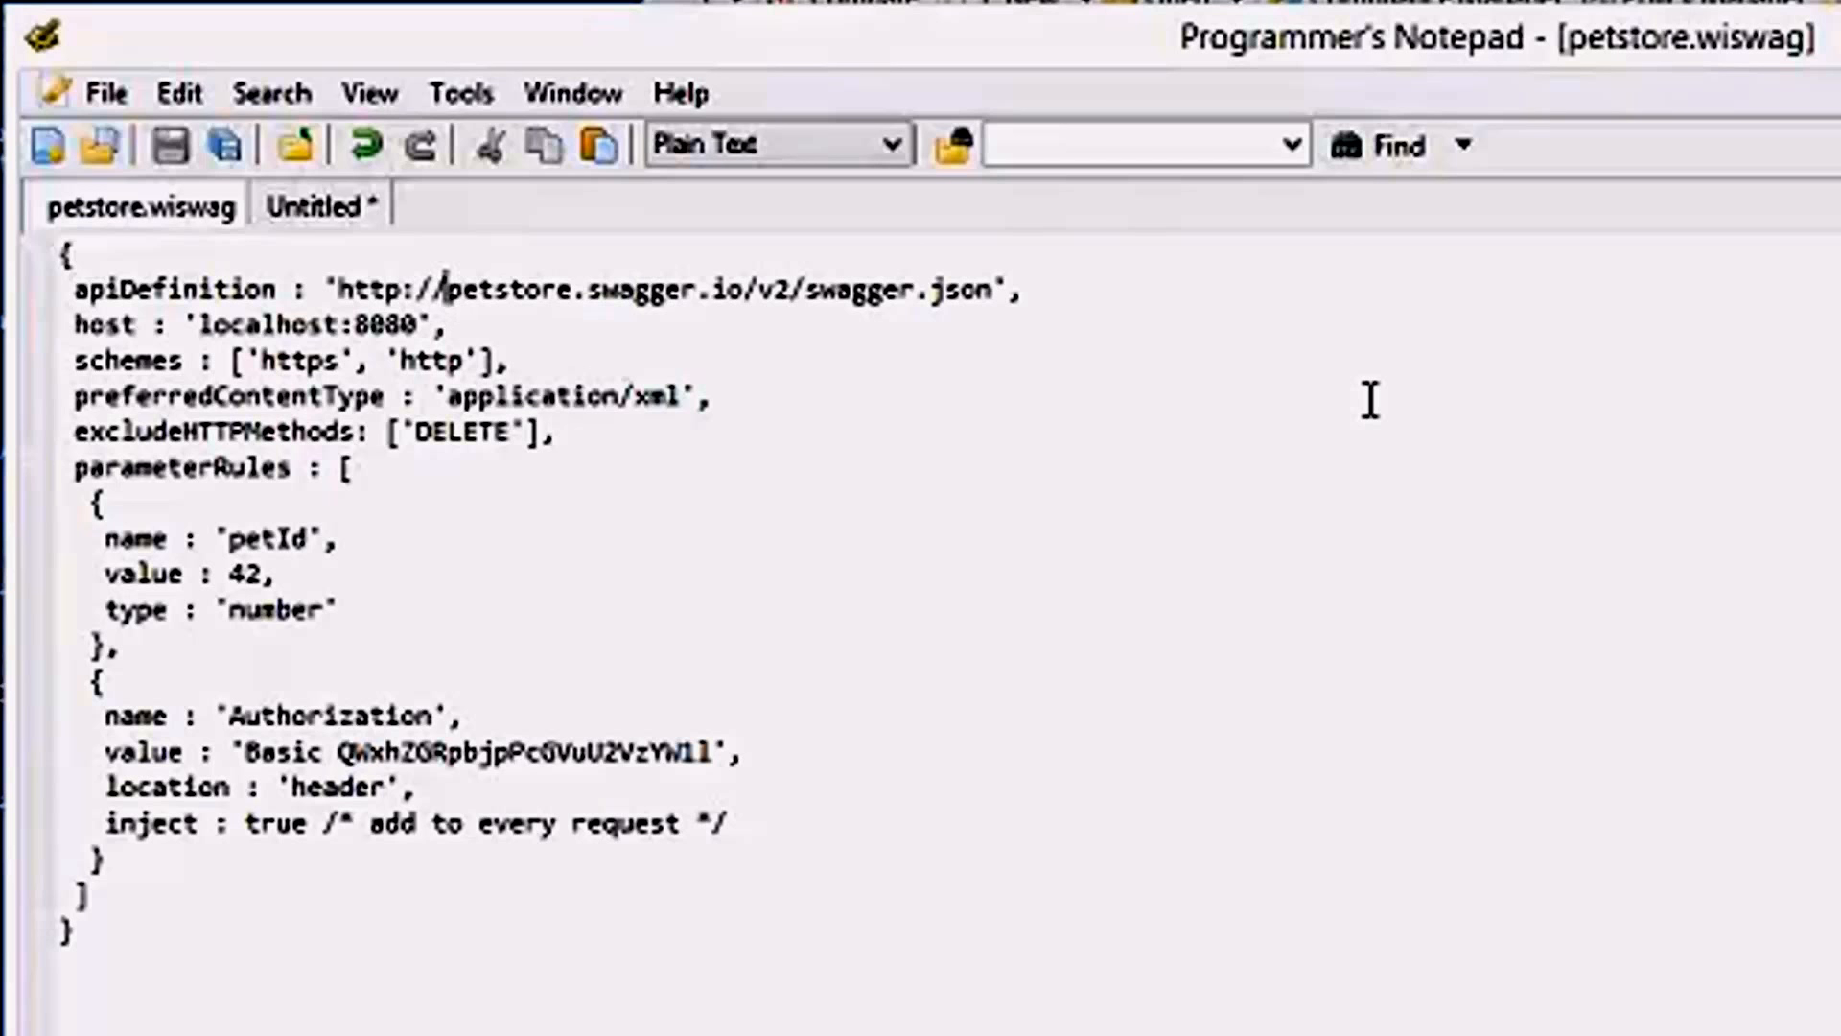
# Examine the schemes setting of the configuration and its https and http entries individually.
pyautogui.press('Down')
pyautogui.press('Left')
pyautogui.press('Home')
pyautogui.hotkey('shift', 'Down')
pyautogui.hotkey('shift', 'Up')
pyautogui.press('Down')
pyautogui.hotkey('shift', 'End')
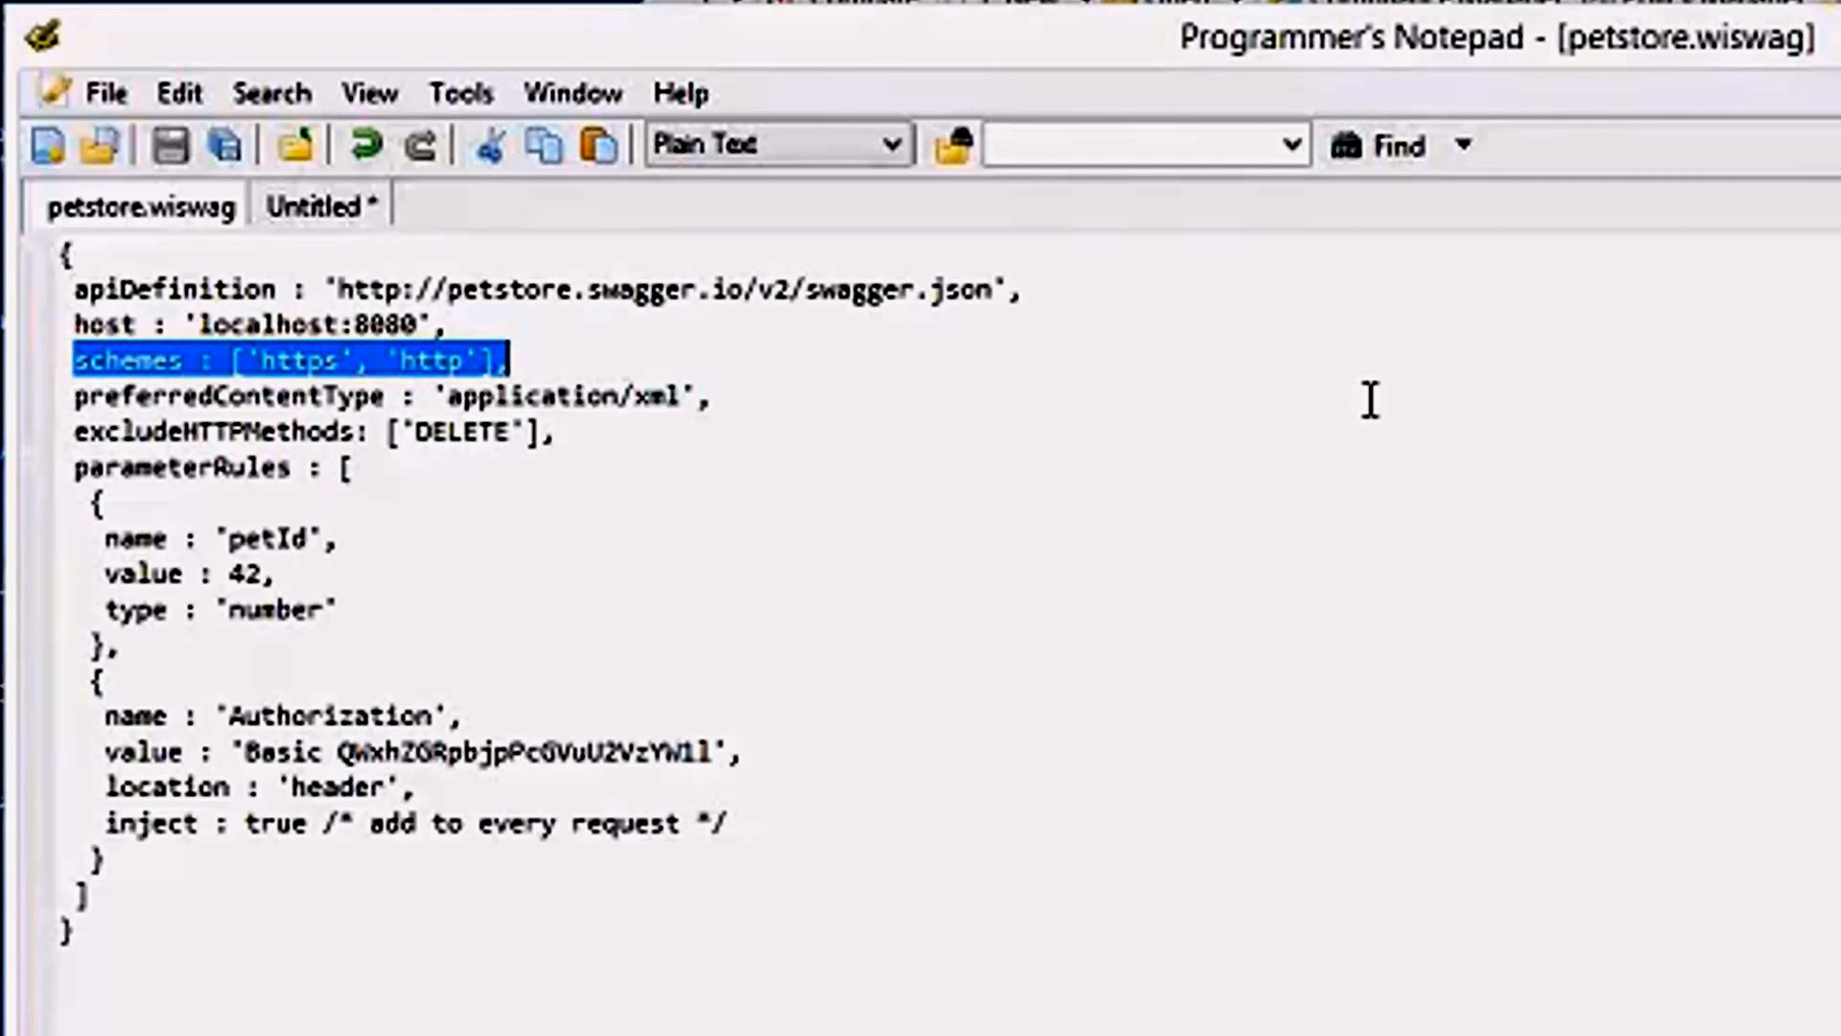
pyautogui.press('Left')
pyautogui.press('Left')
pyautogui.press('Left')
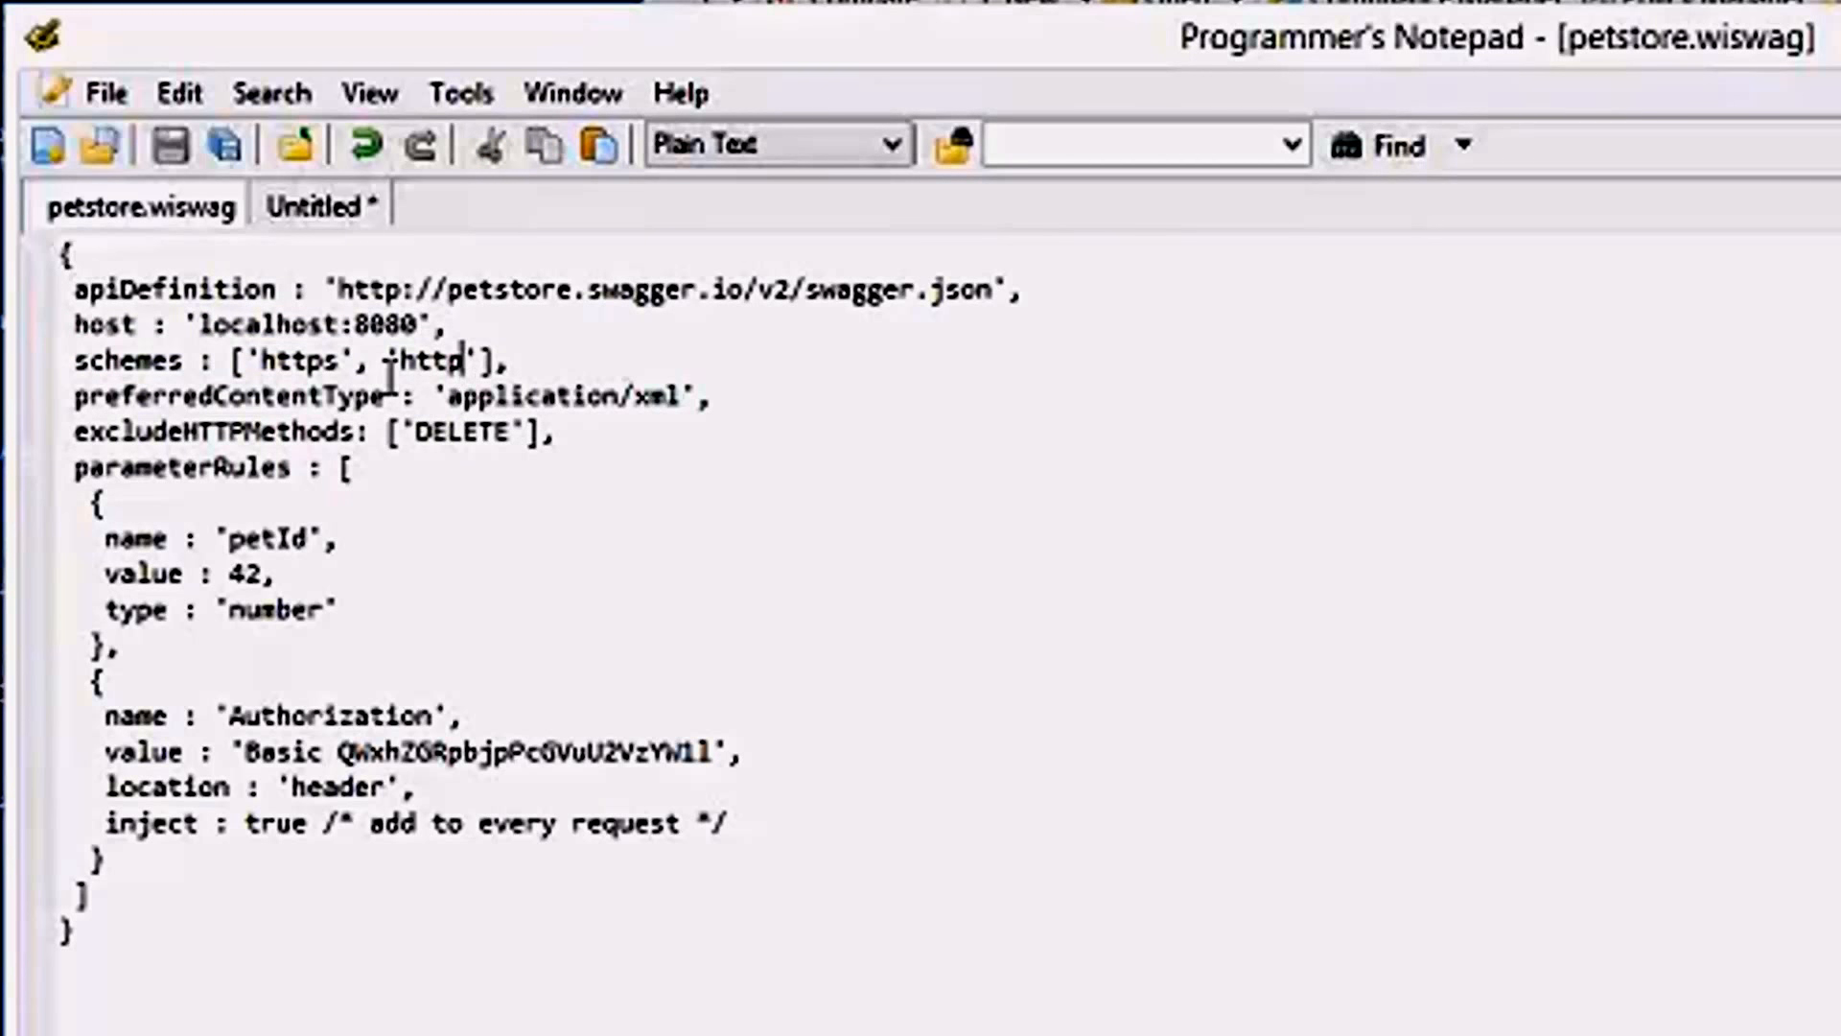
pyautogui.doubleClick(309, 363)
pyautogui.click(420, 364)
pyautogui.doubleClick(422, 364)
# Set preferredContentType to 'application/json' in petstore.wiswag and save the file.
pyautogui.click(276, 395)
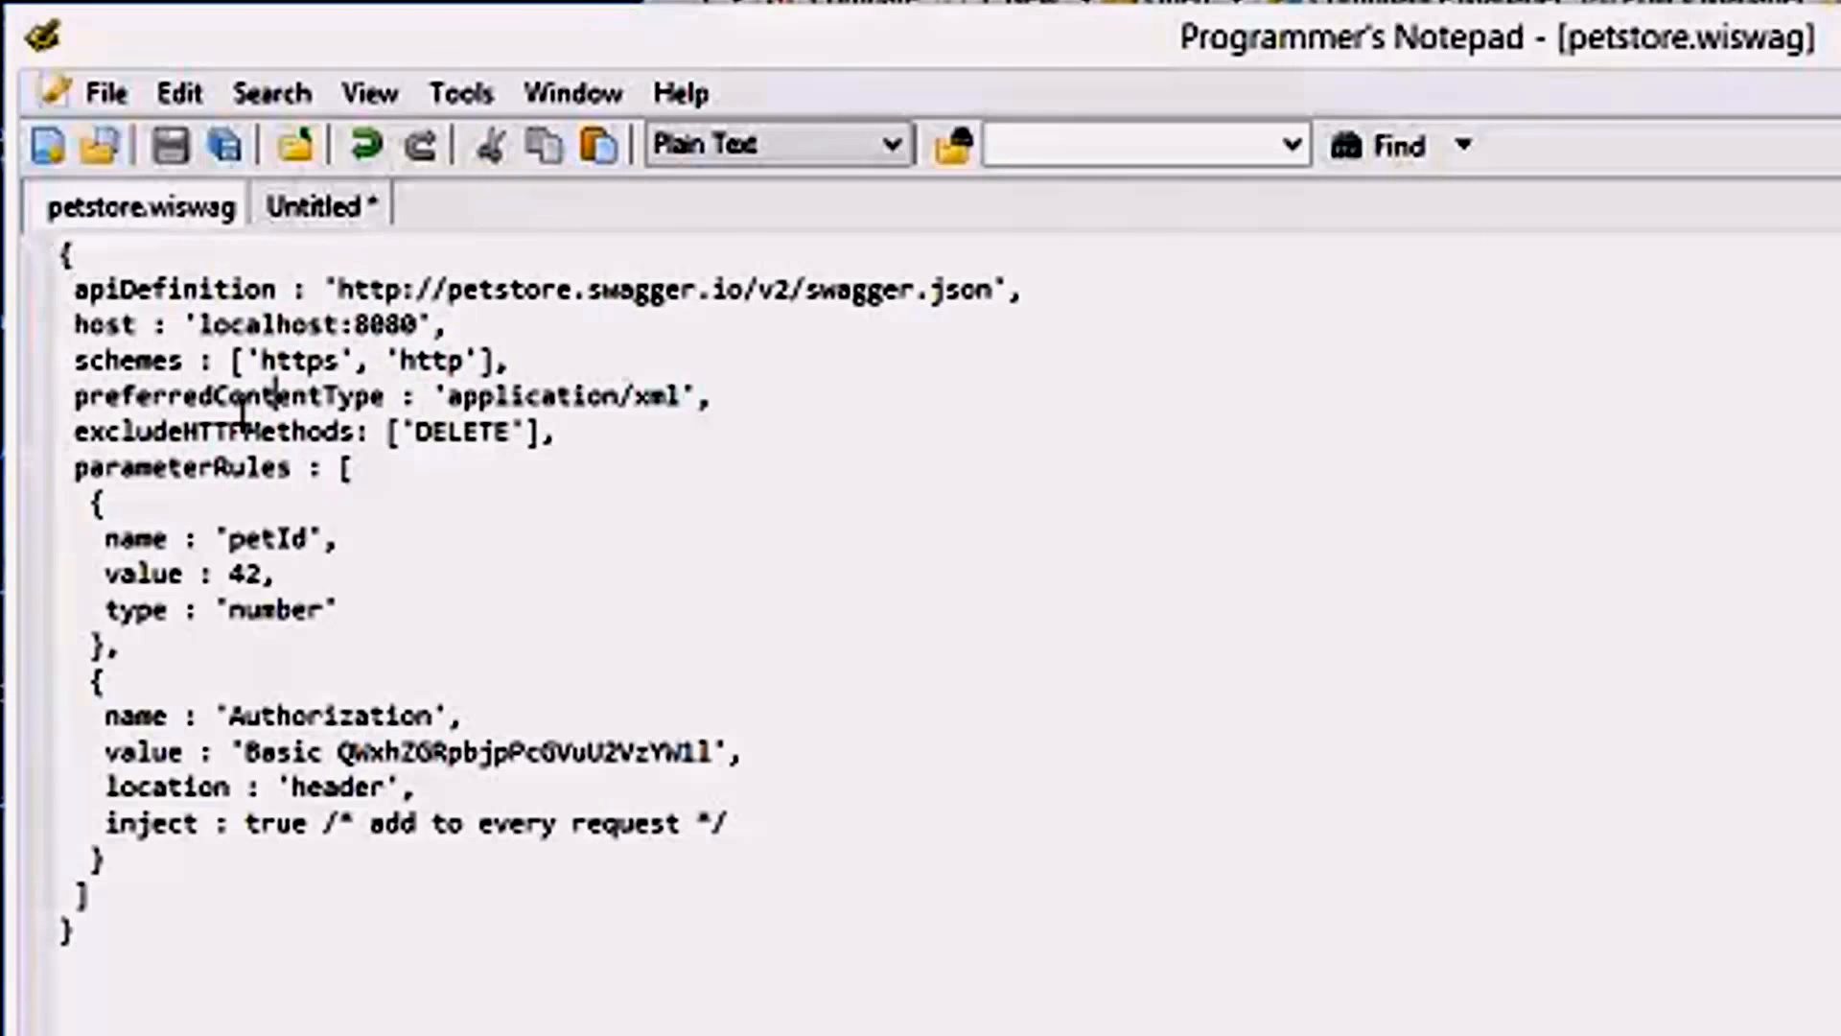
pyautogui.doubleClick(245, 397)
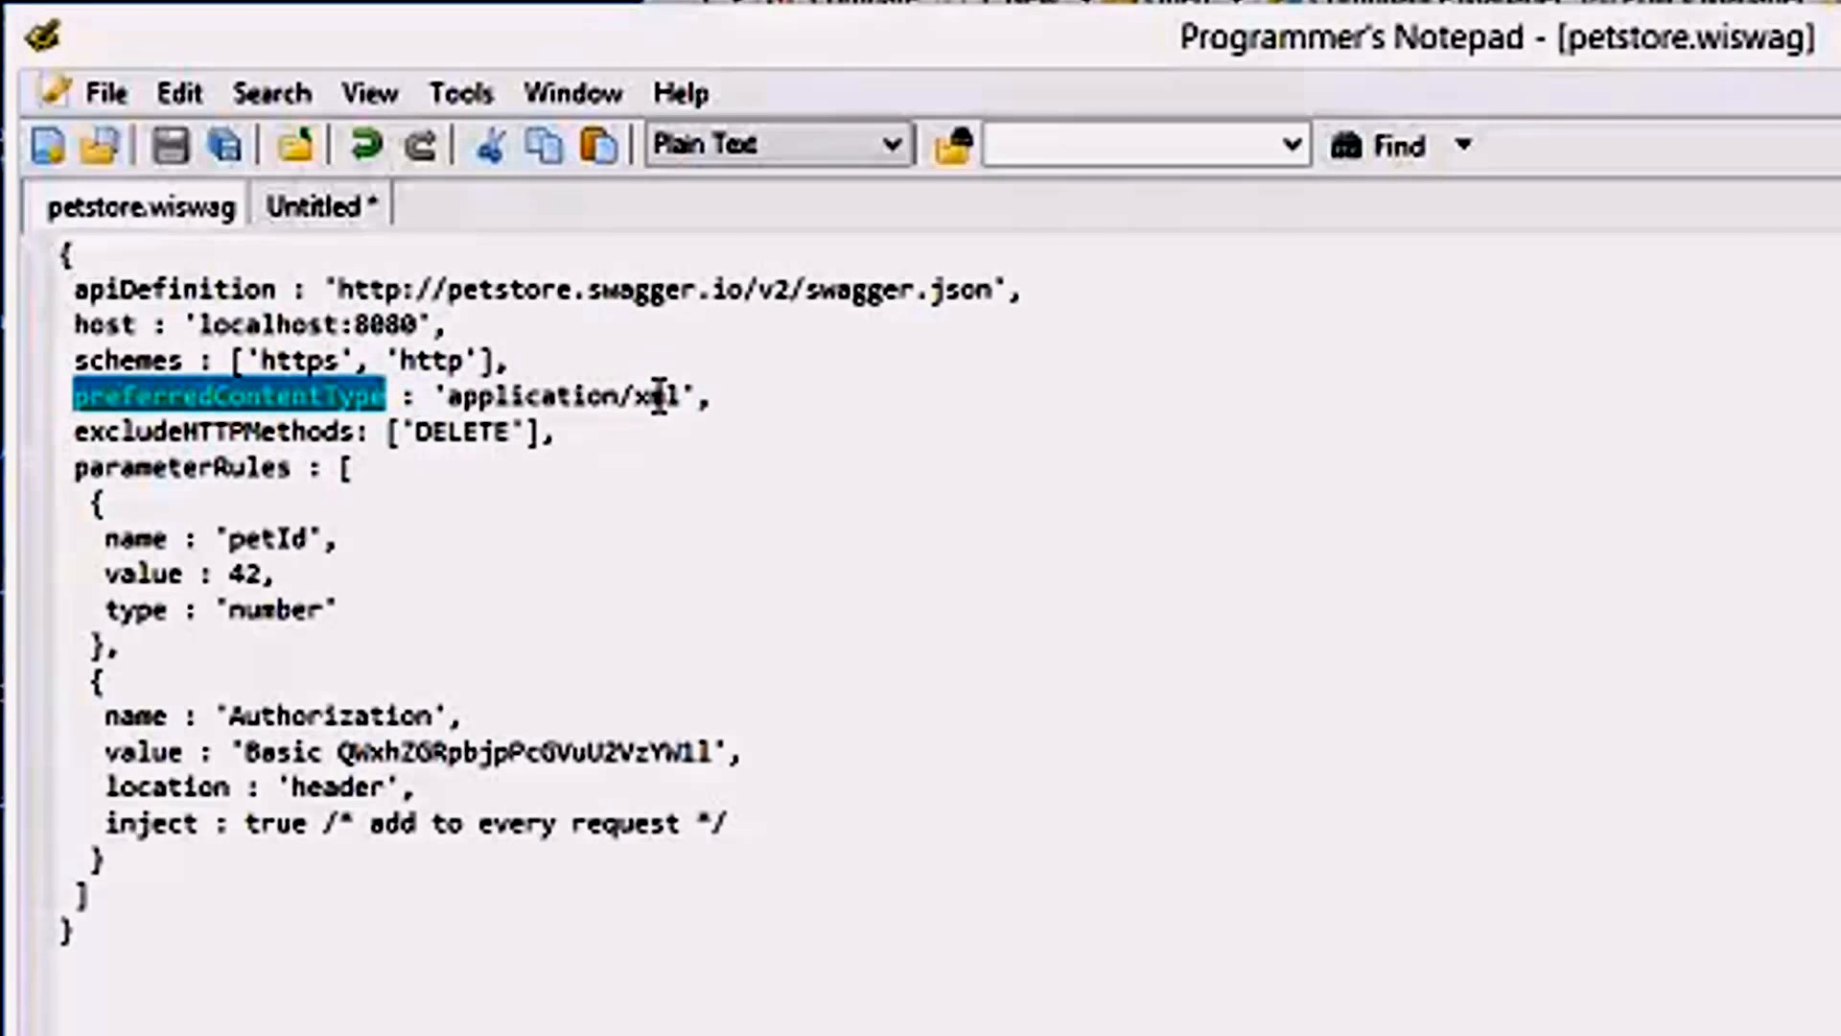
pyautogui.doubleClick(658, 395)
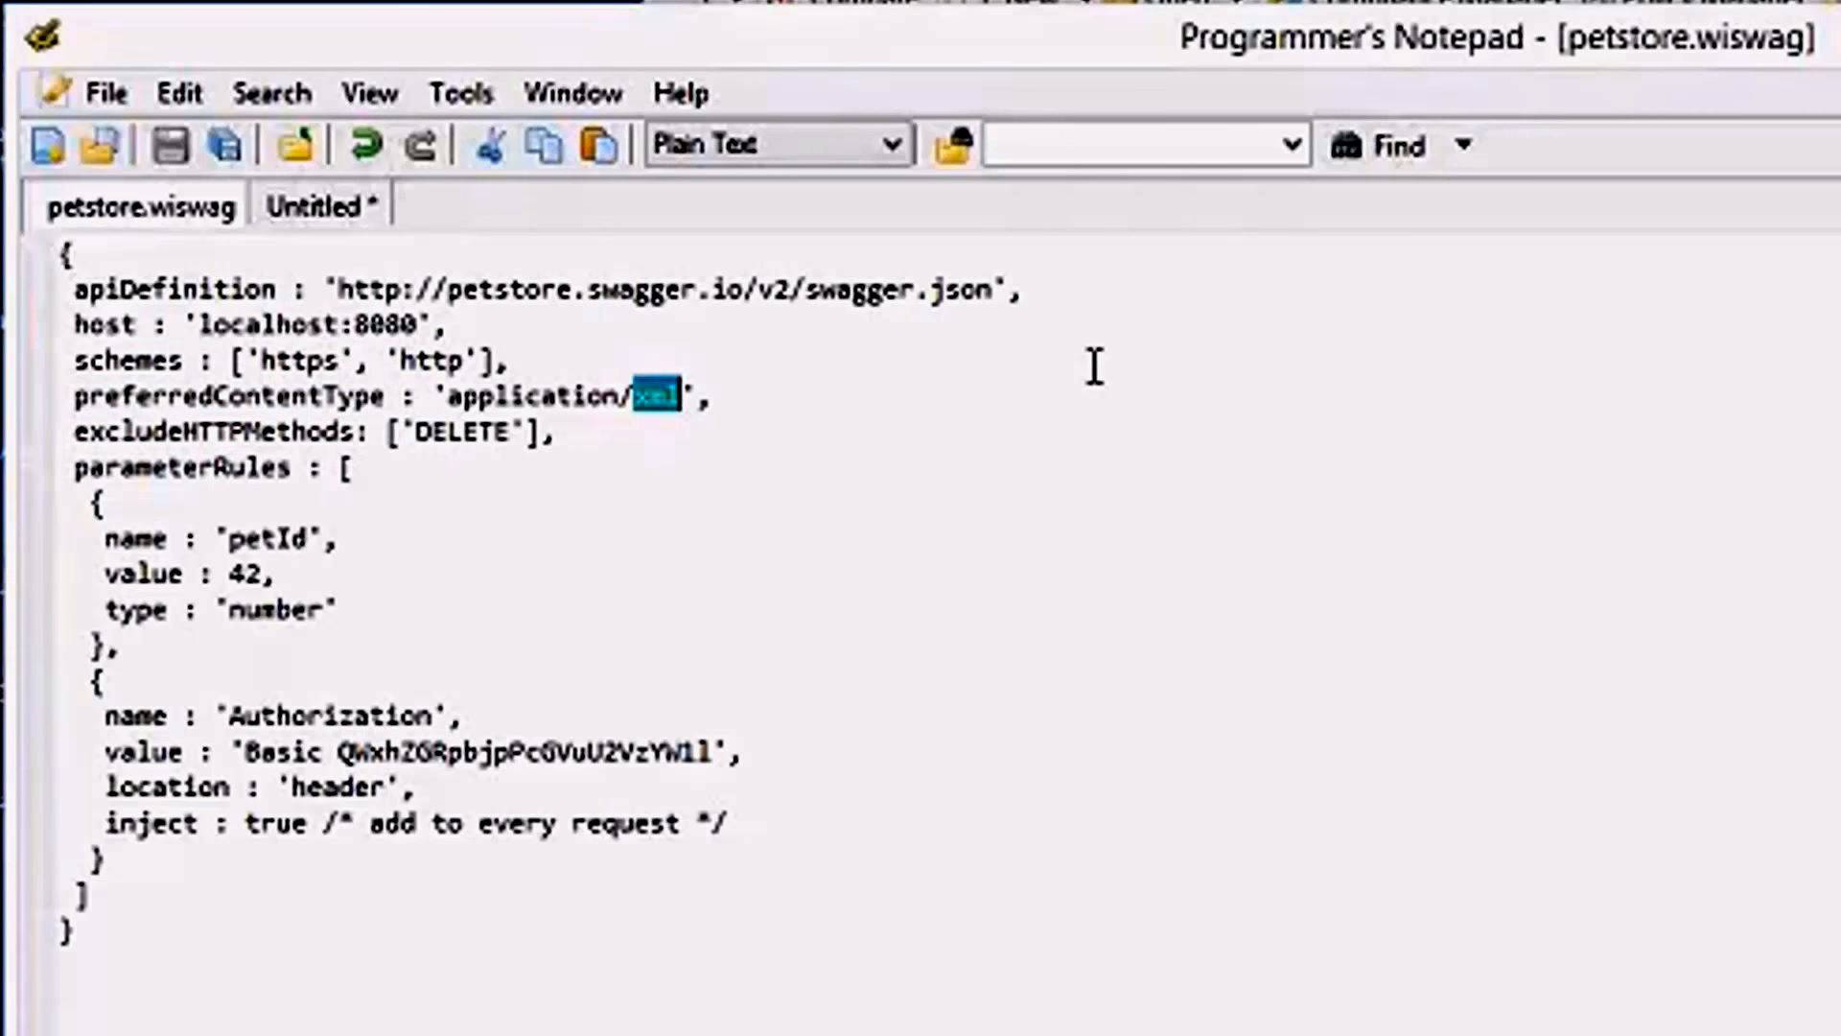
pyautogui.write('json')
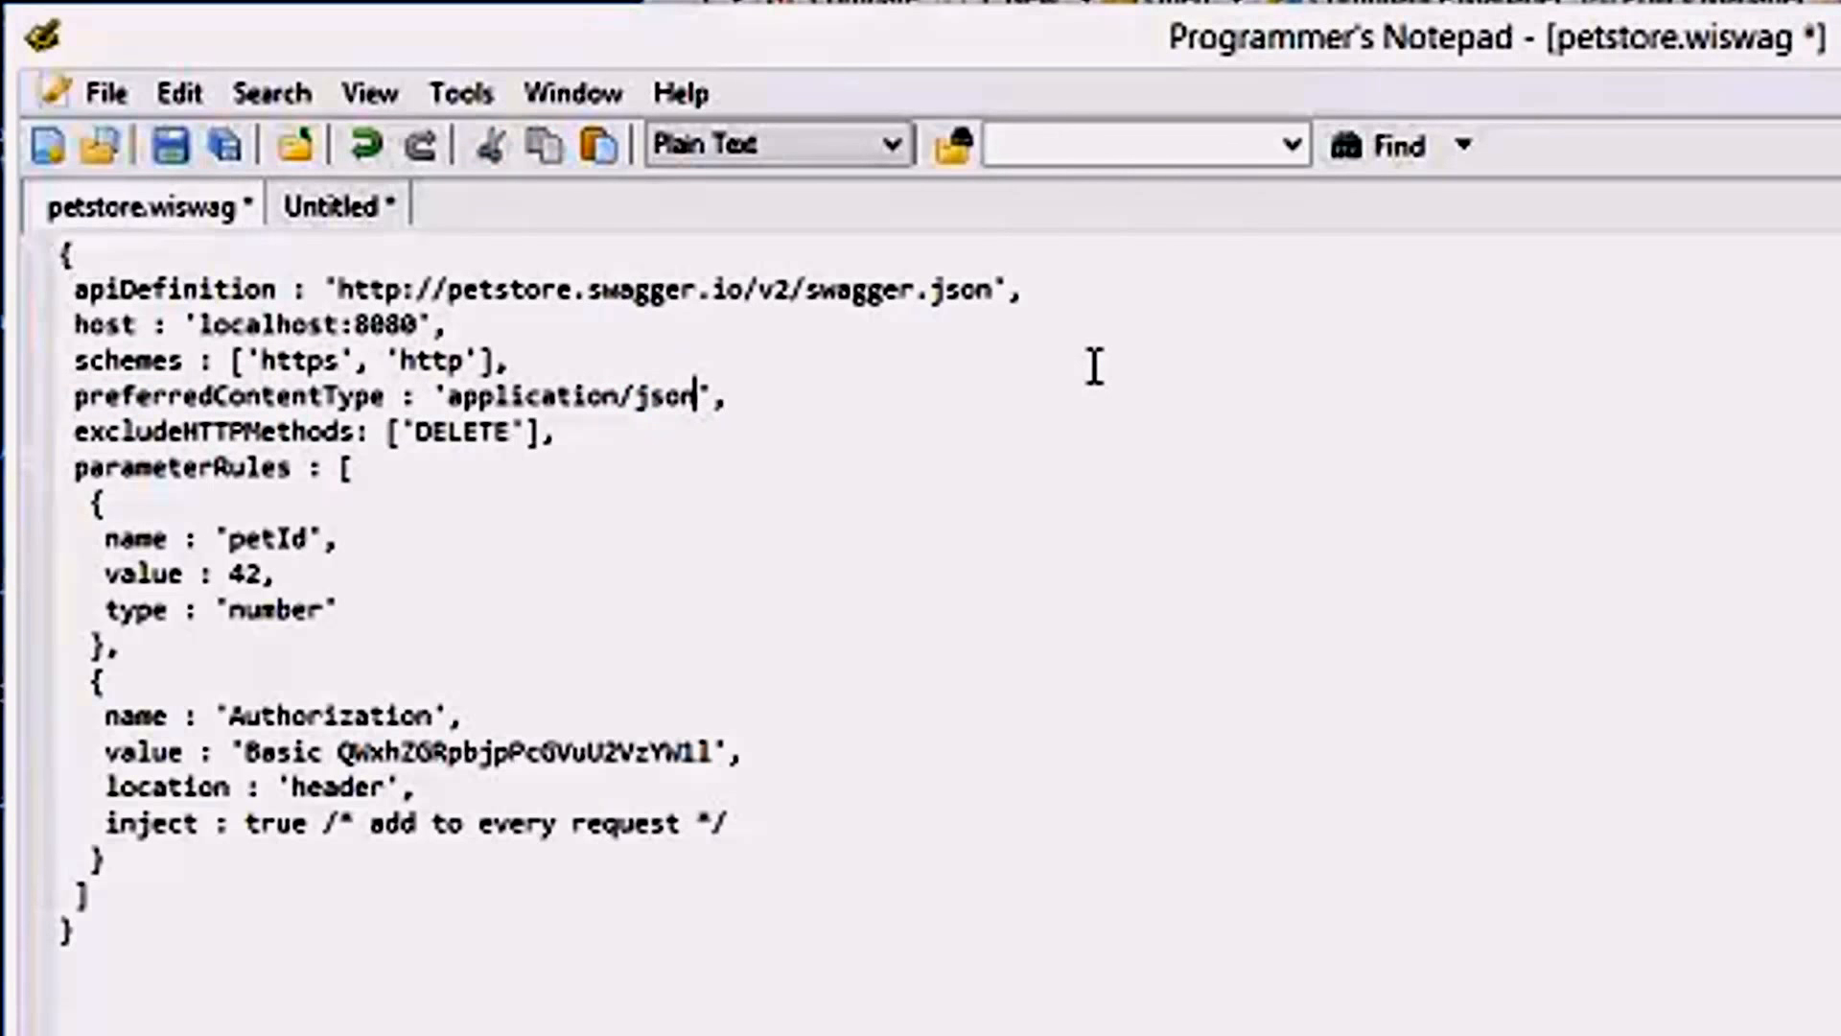
pyautogui.press('End')
pyautogui.hotkey('ctrl', 's')
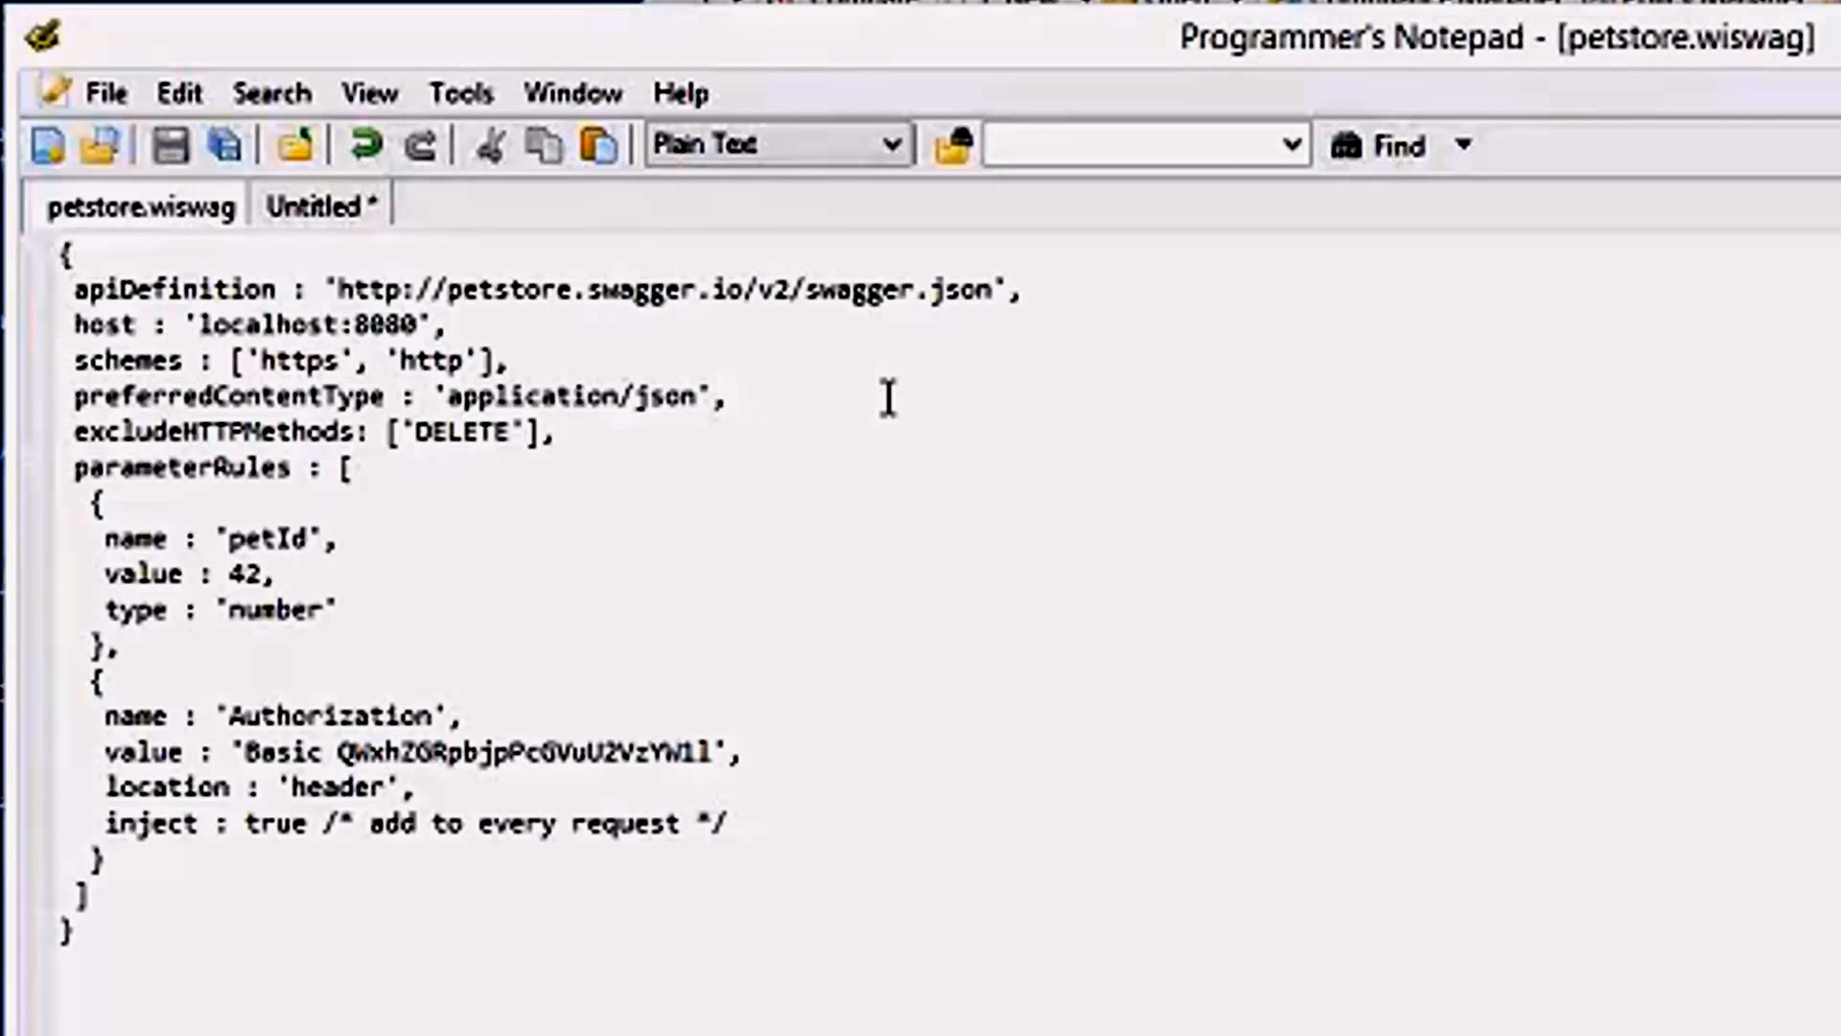
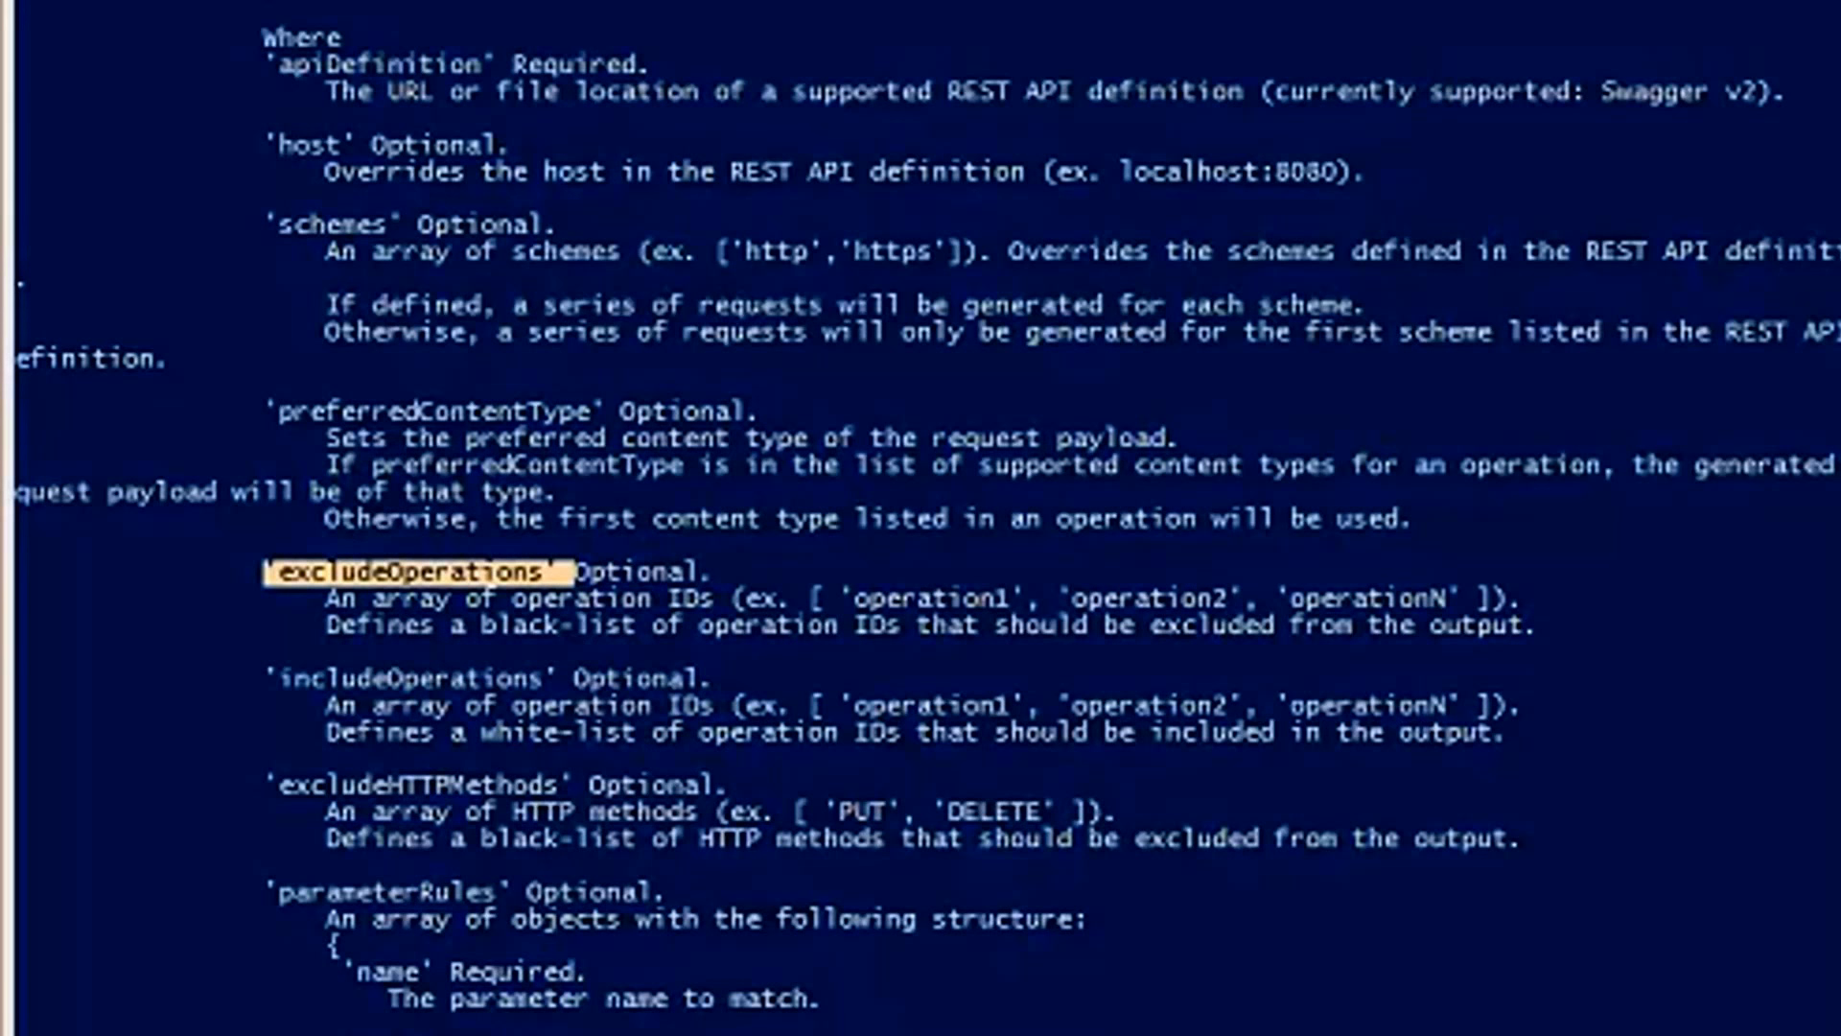
# Switch to the Swagger JSON definition and search it for "id" to locate the operationId entries.
pyautogui.hotkey('alt', 'Tab')
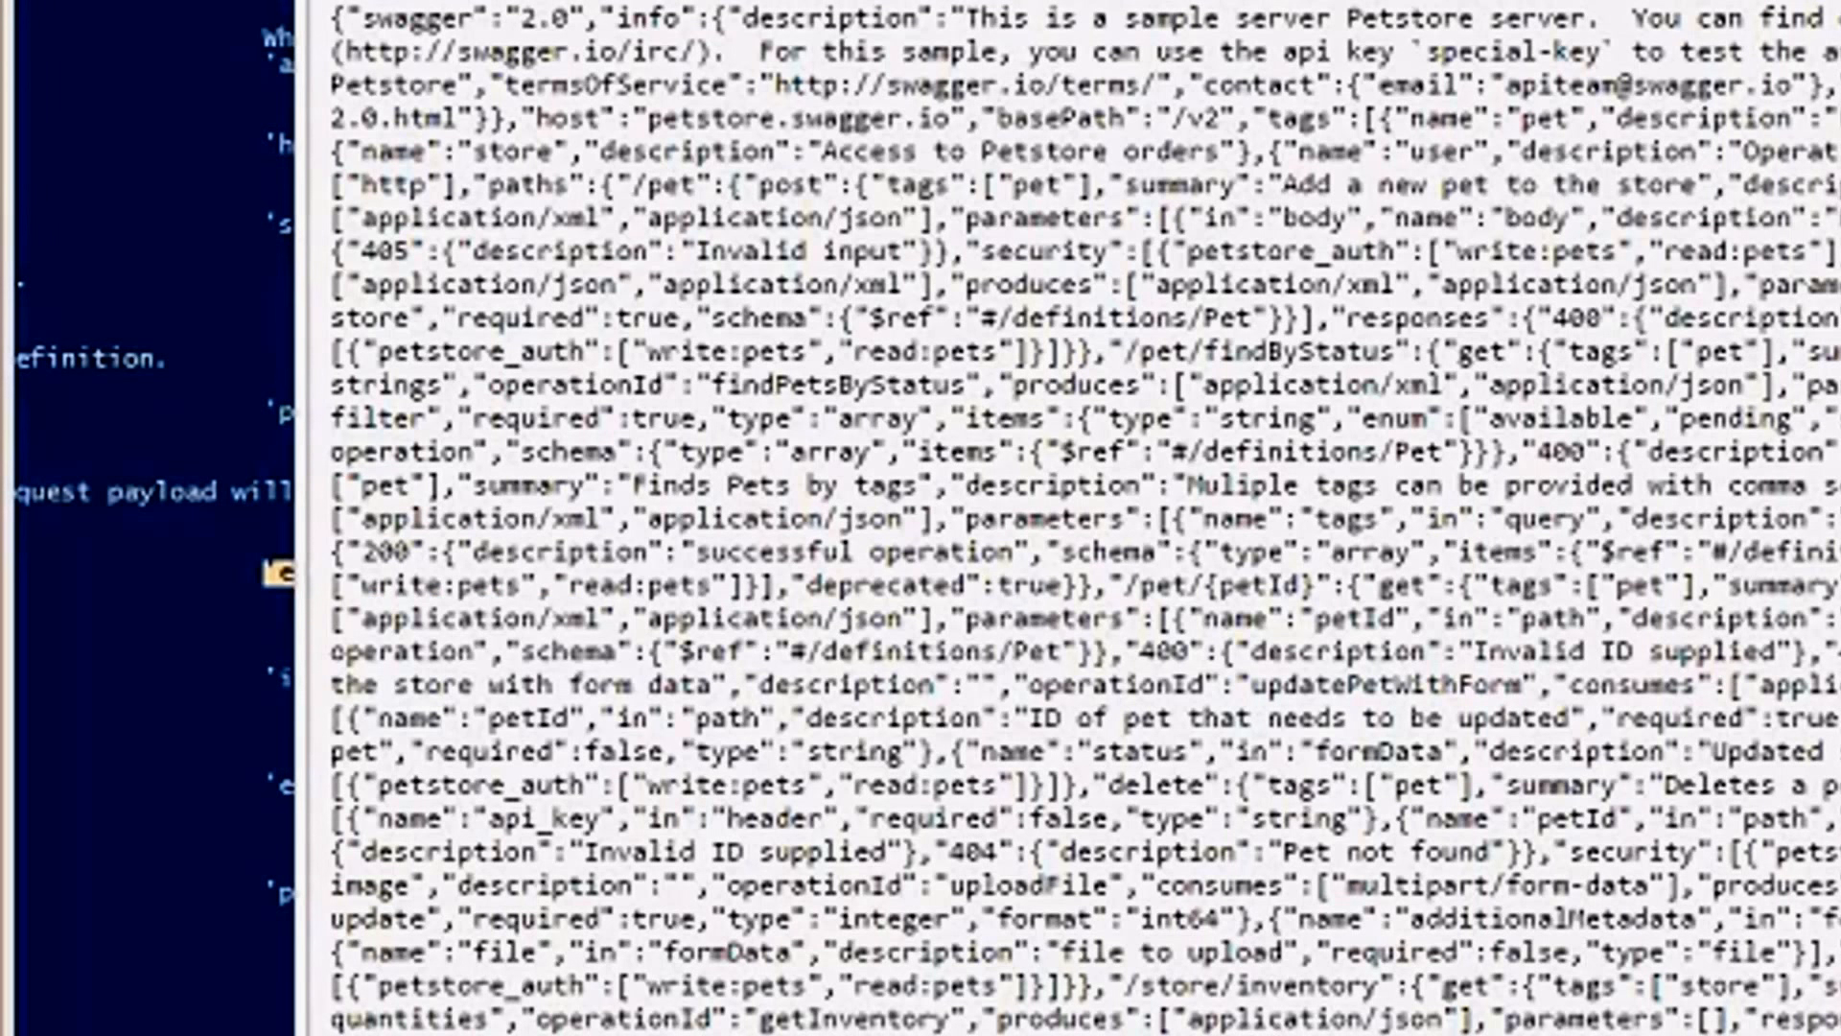
pyautogui.write('id')
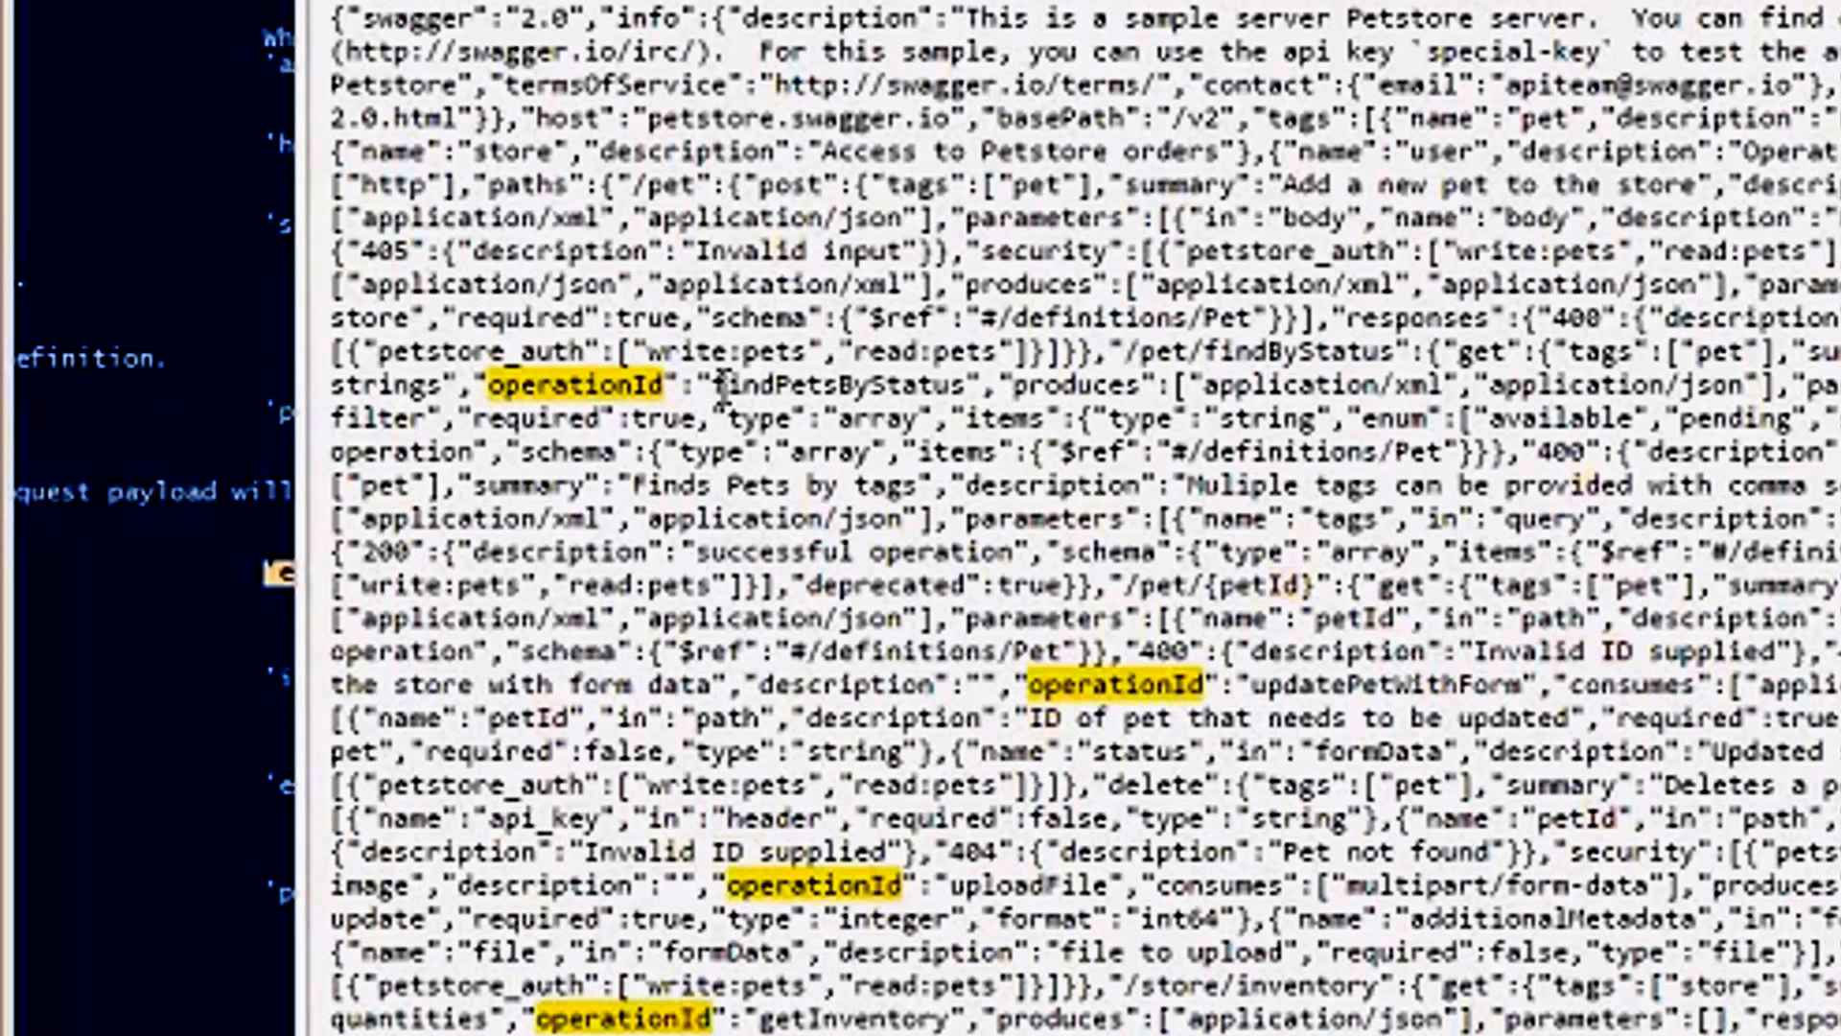
pyautogui.doubleClick(721, 386)
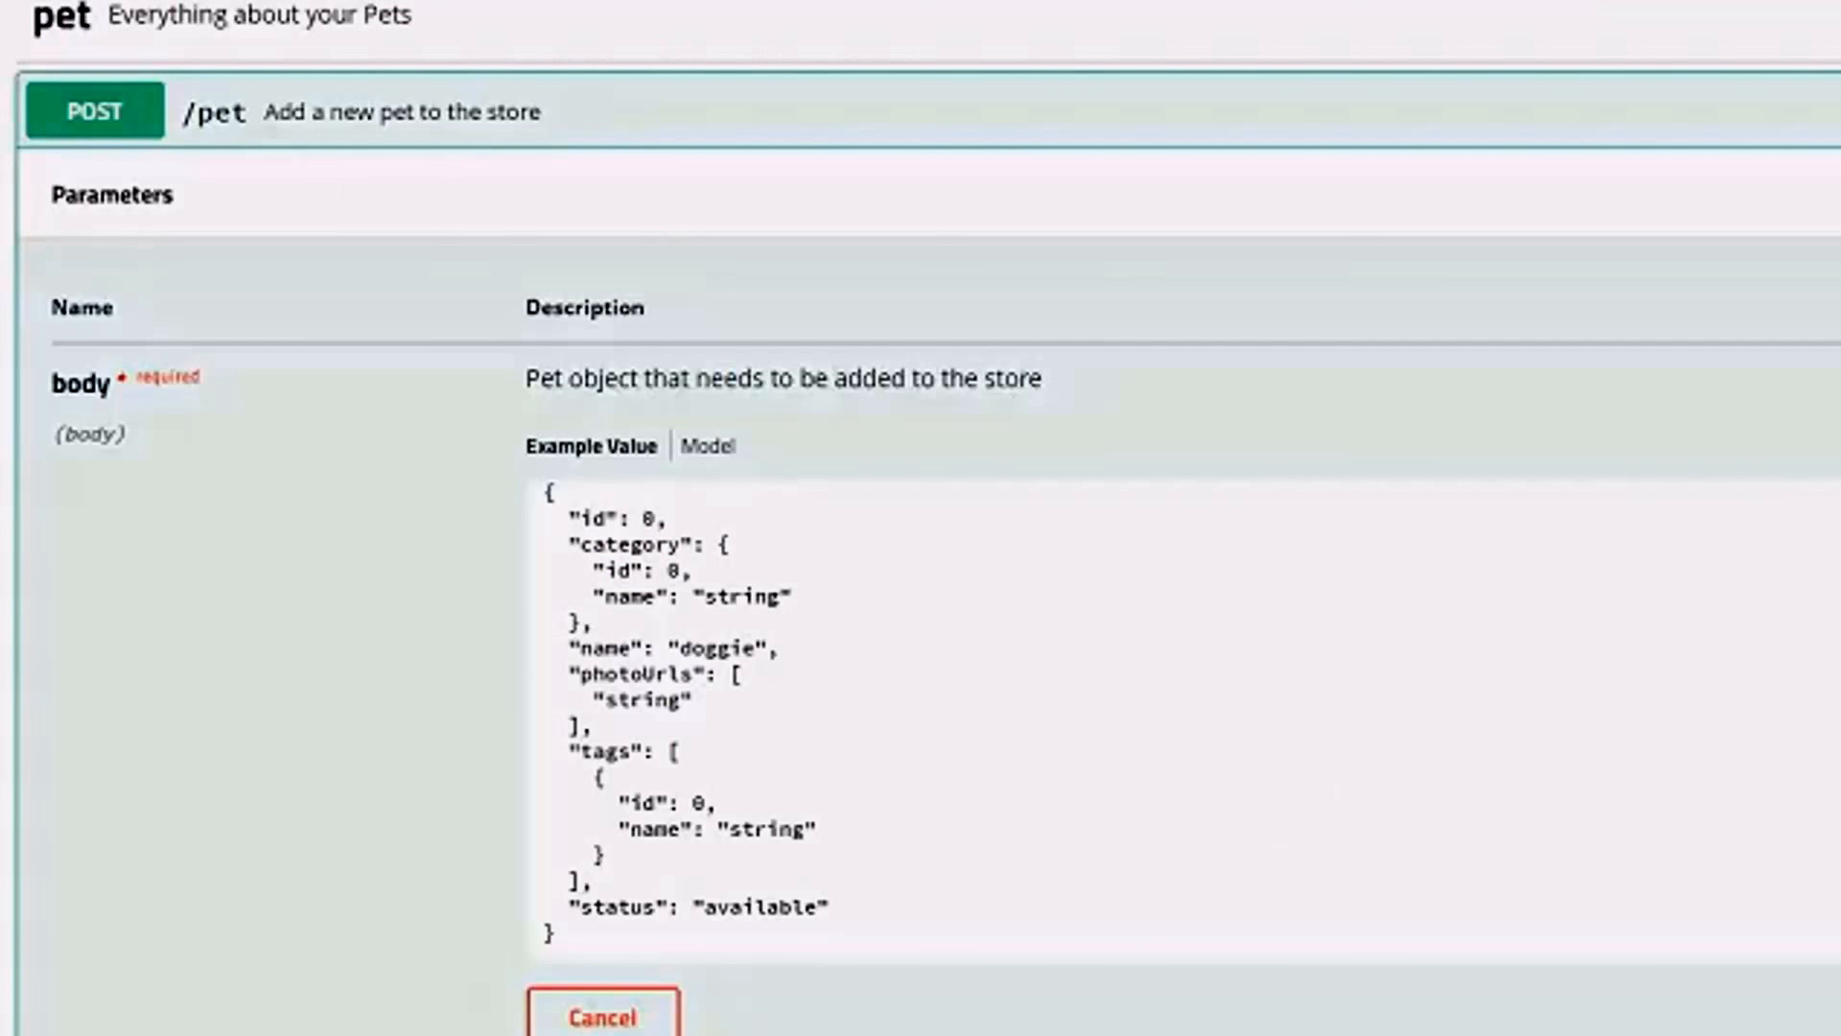
# Switch to petstore.wiswag and add excludeOperations: ['addPet'], below the excludeHTTPMethods line.
pyautogui.hotkey('alt', 'Tab')
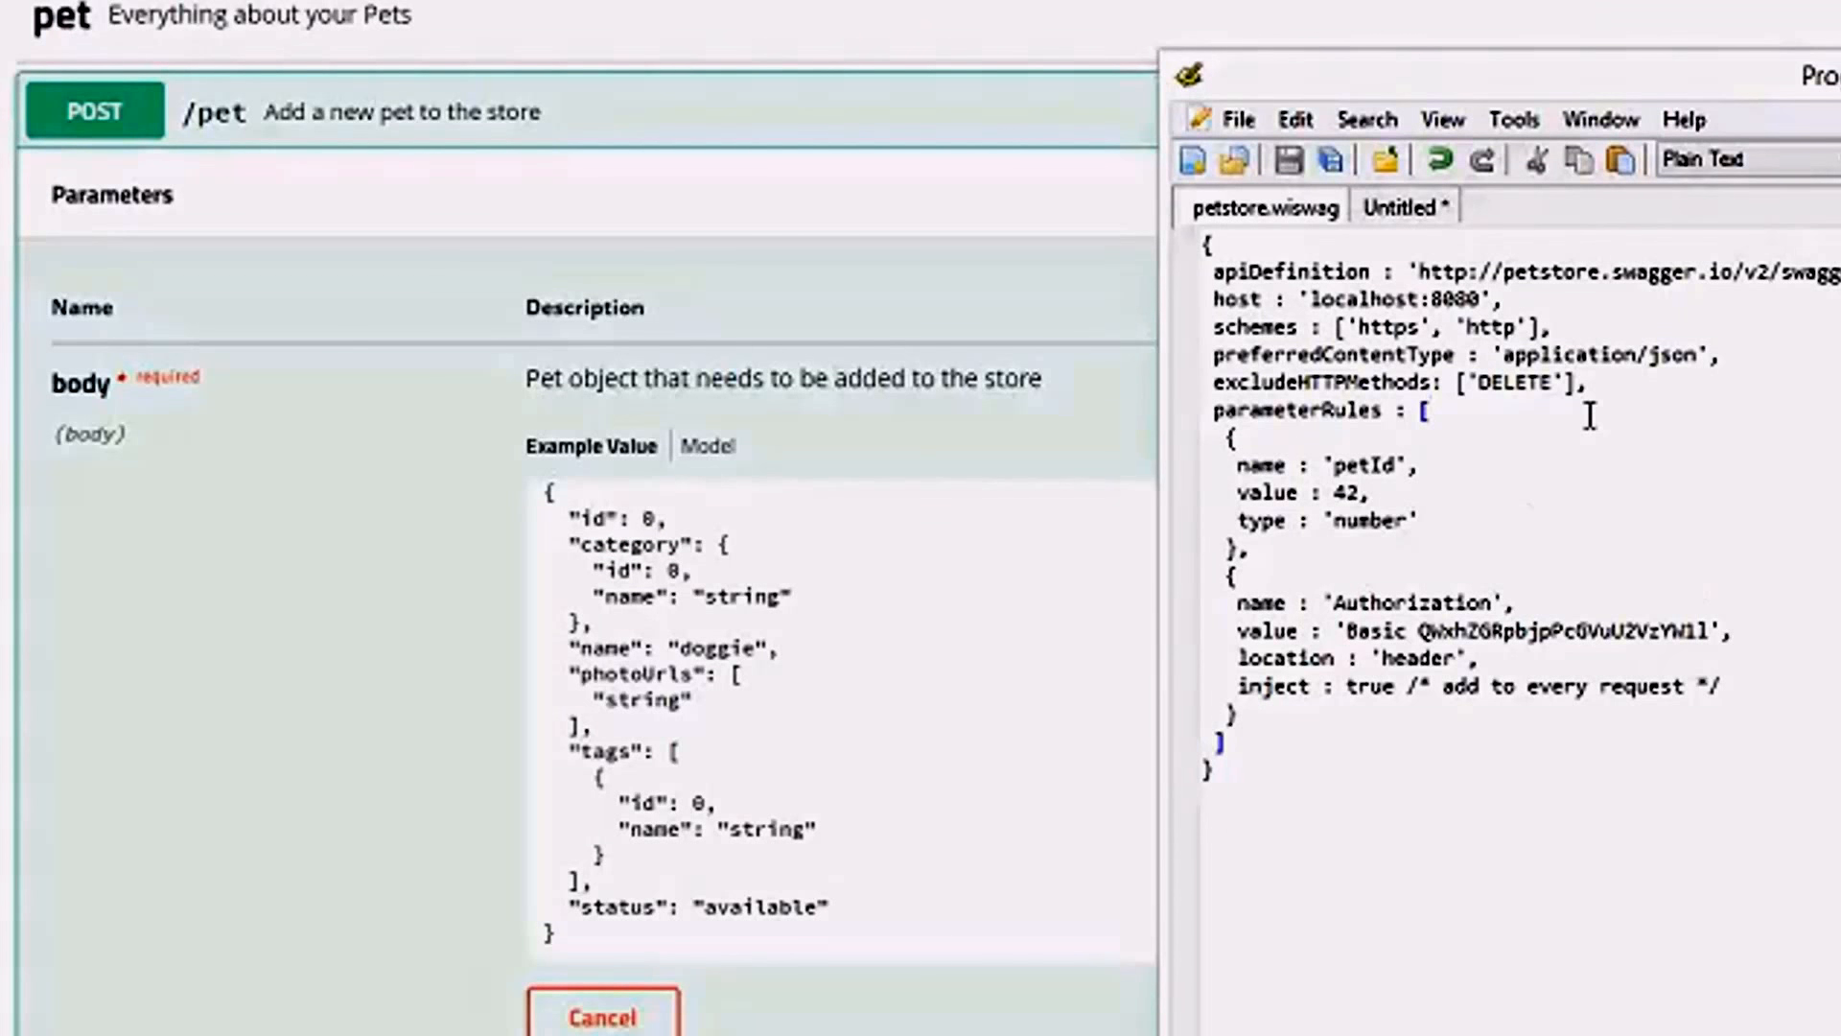
pyautogui.click(1639, 383)
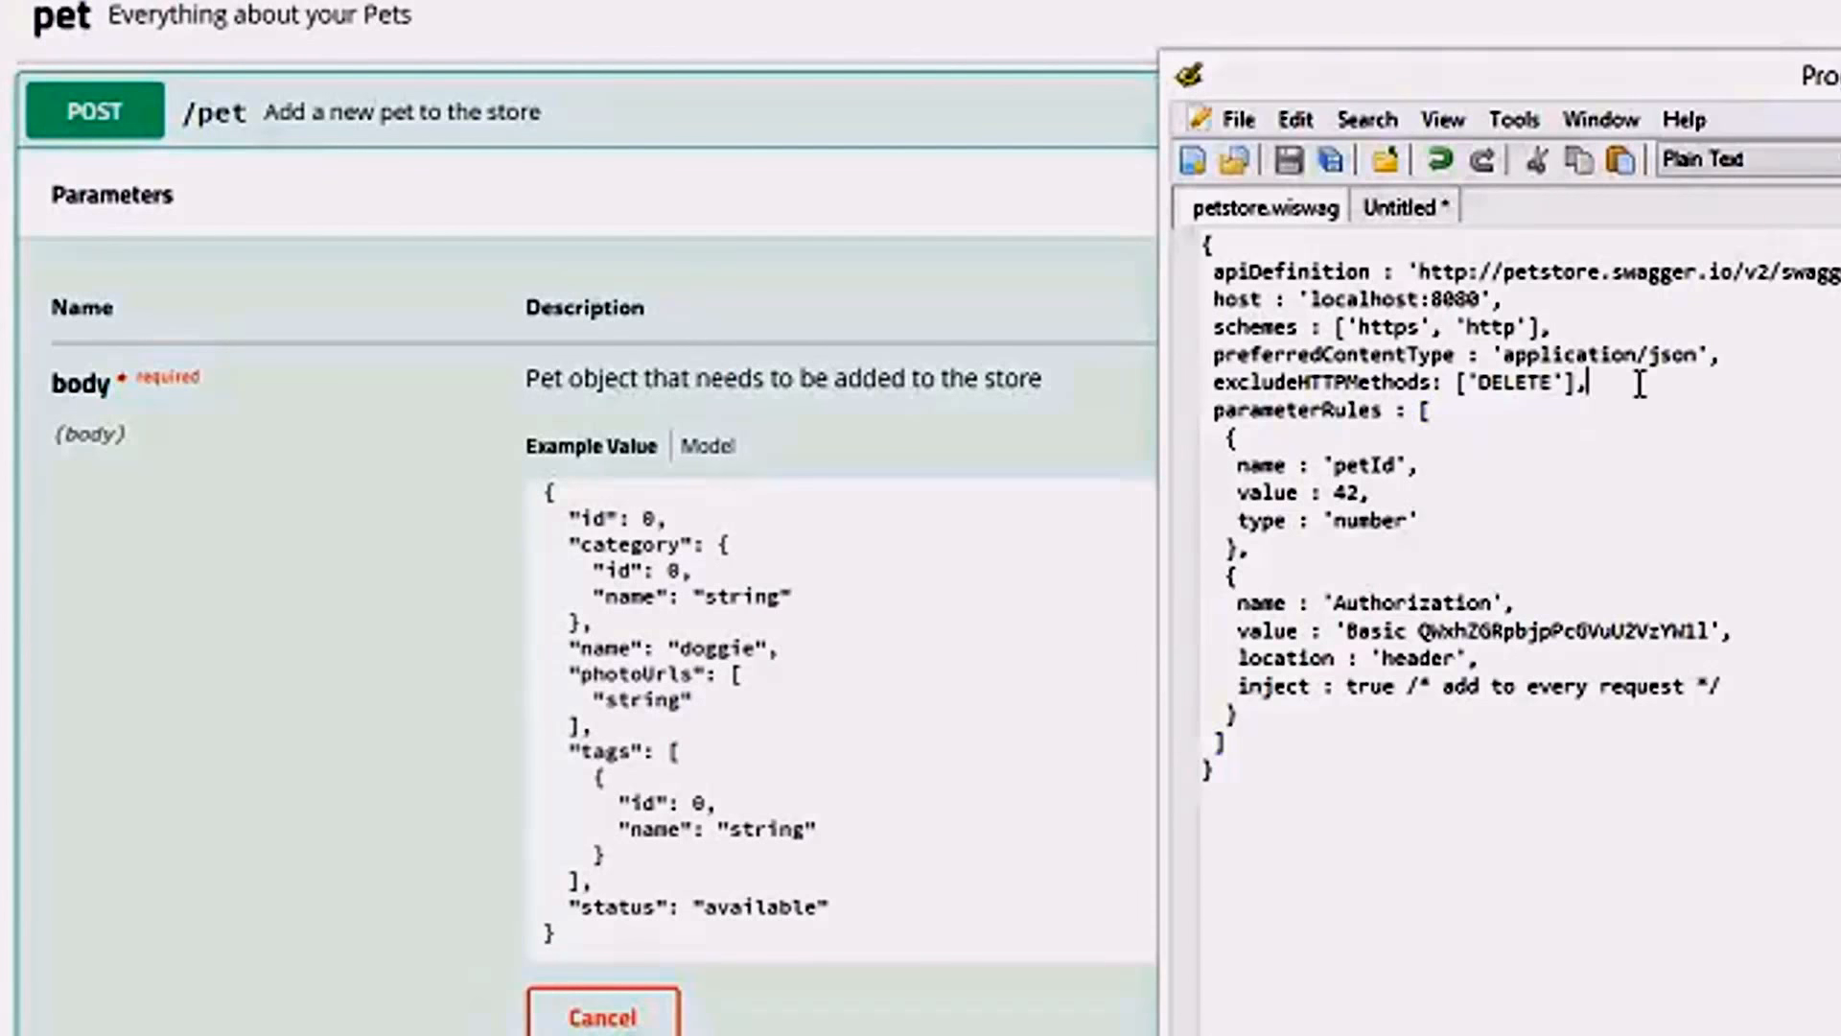
pyautogui.press('Return')
pyautogui.write('ex')
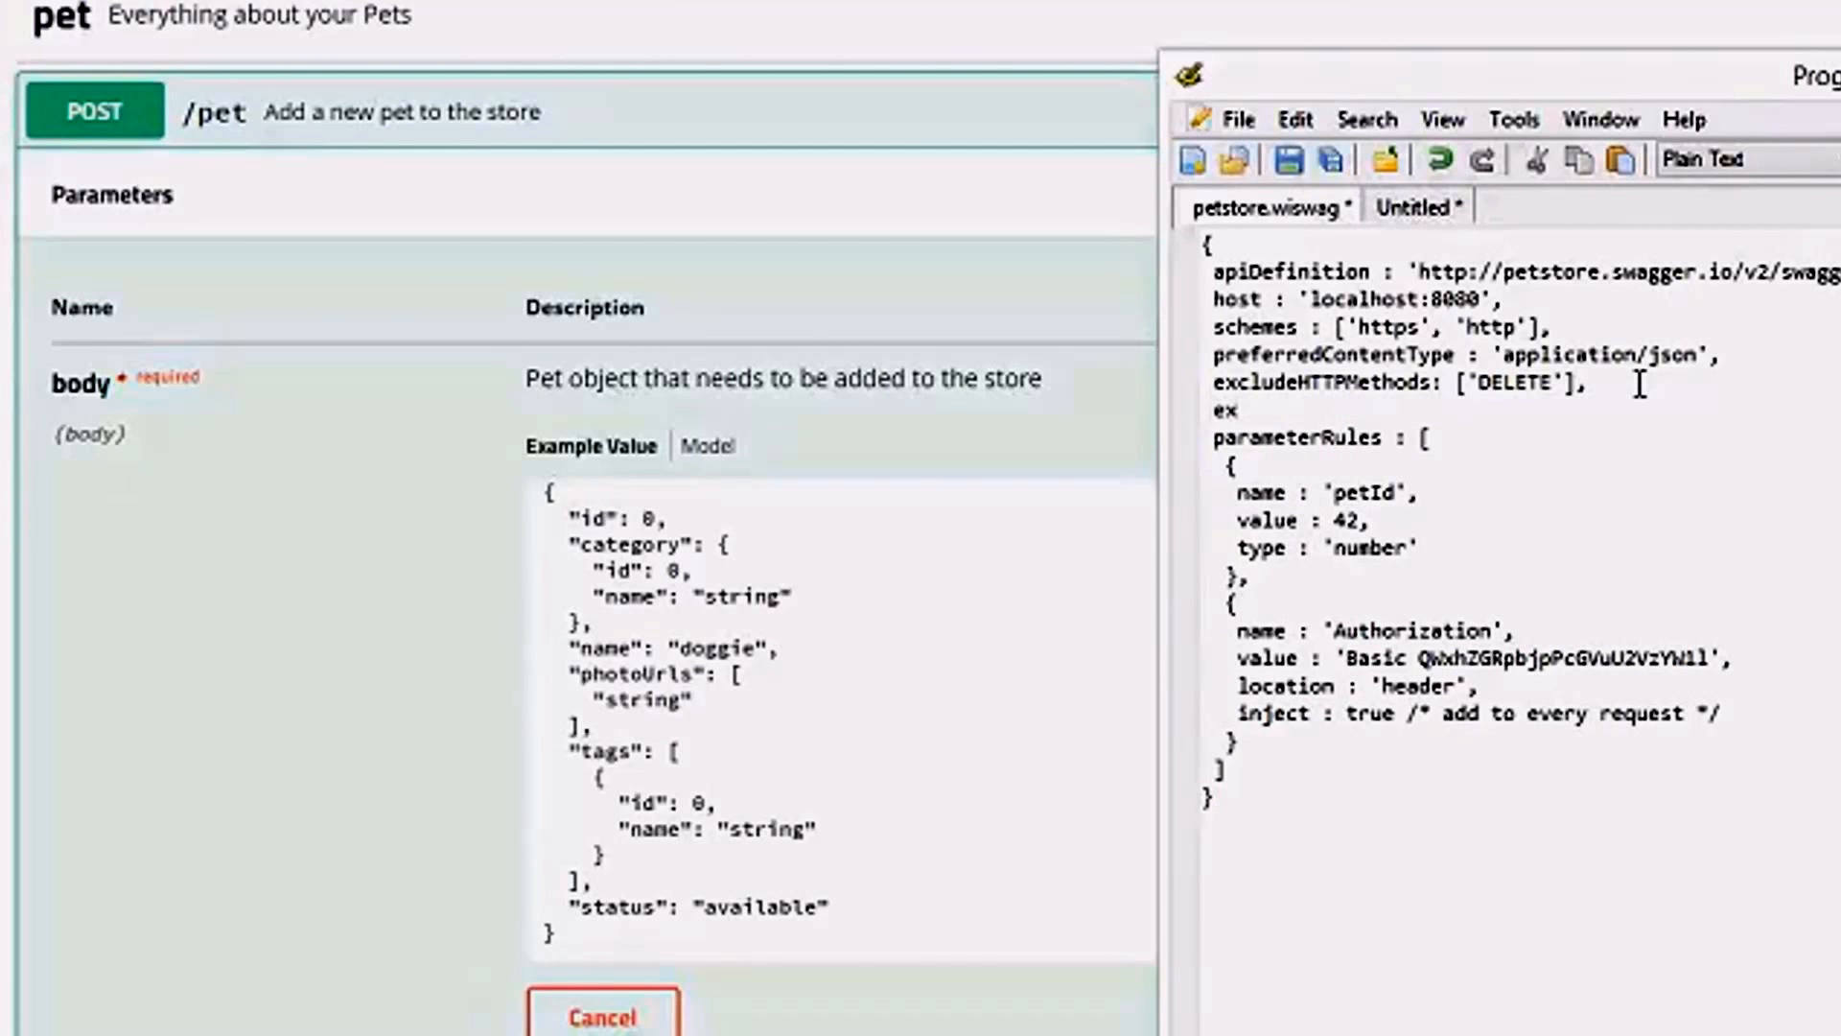
pyautogui.write('cludeOper')
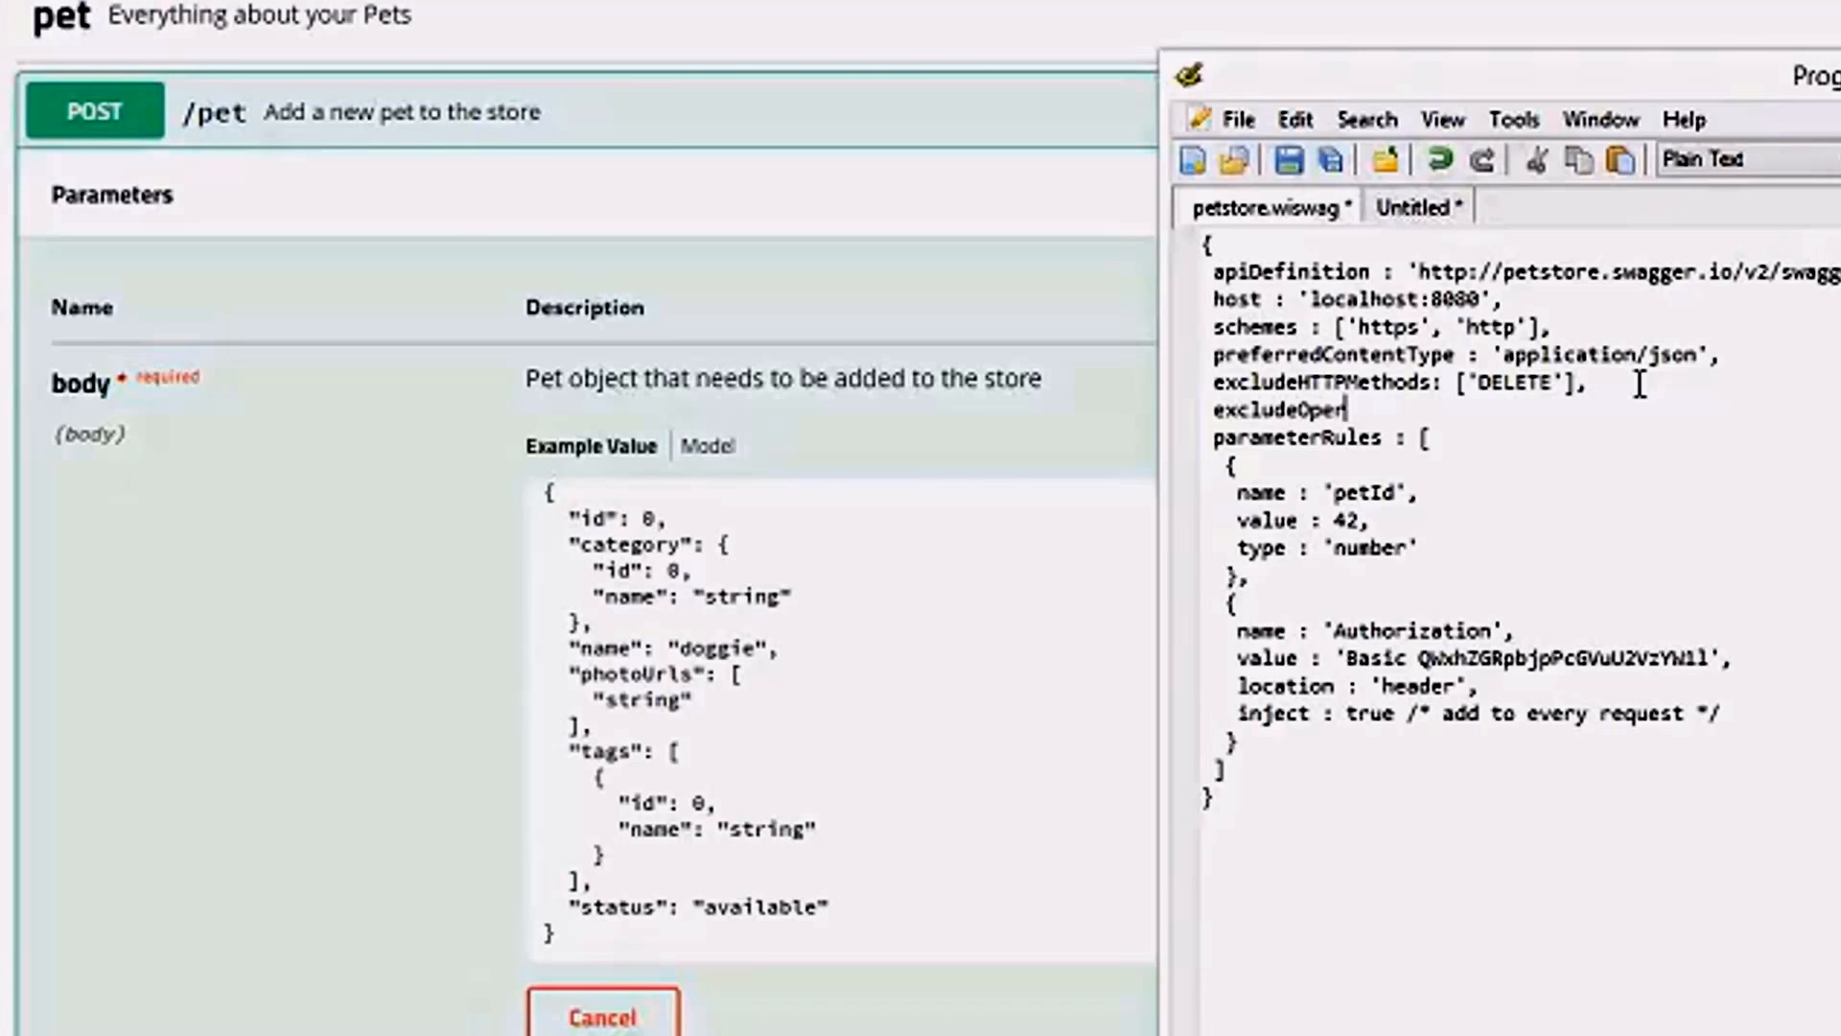
pyautogui.write('ations')
pyautogui.write(": ['addPe")
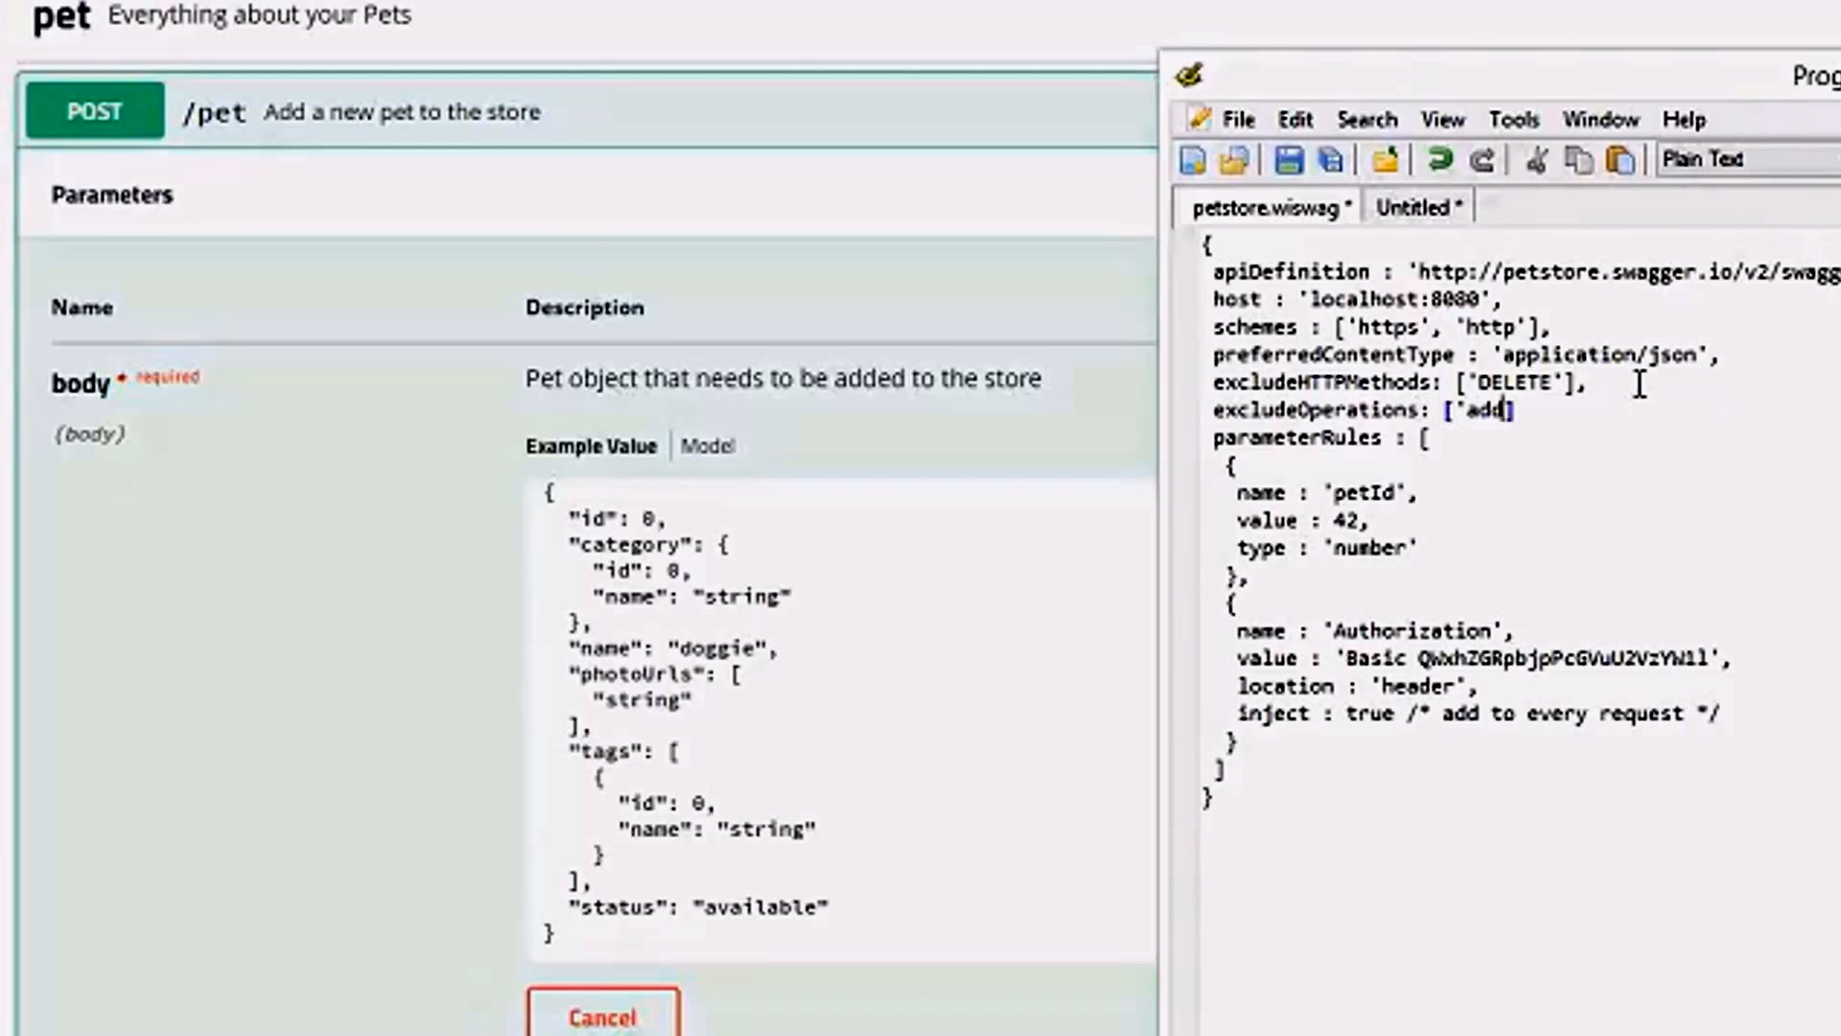
pyautogui.write("t'")
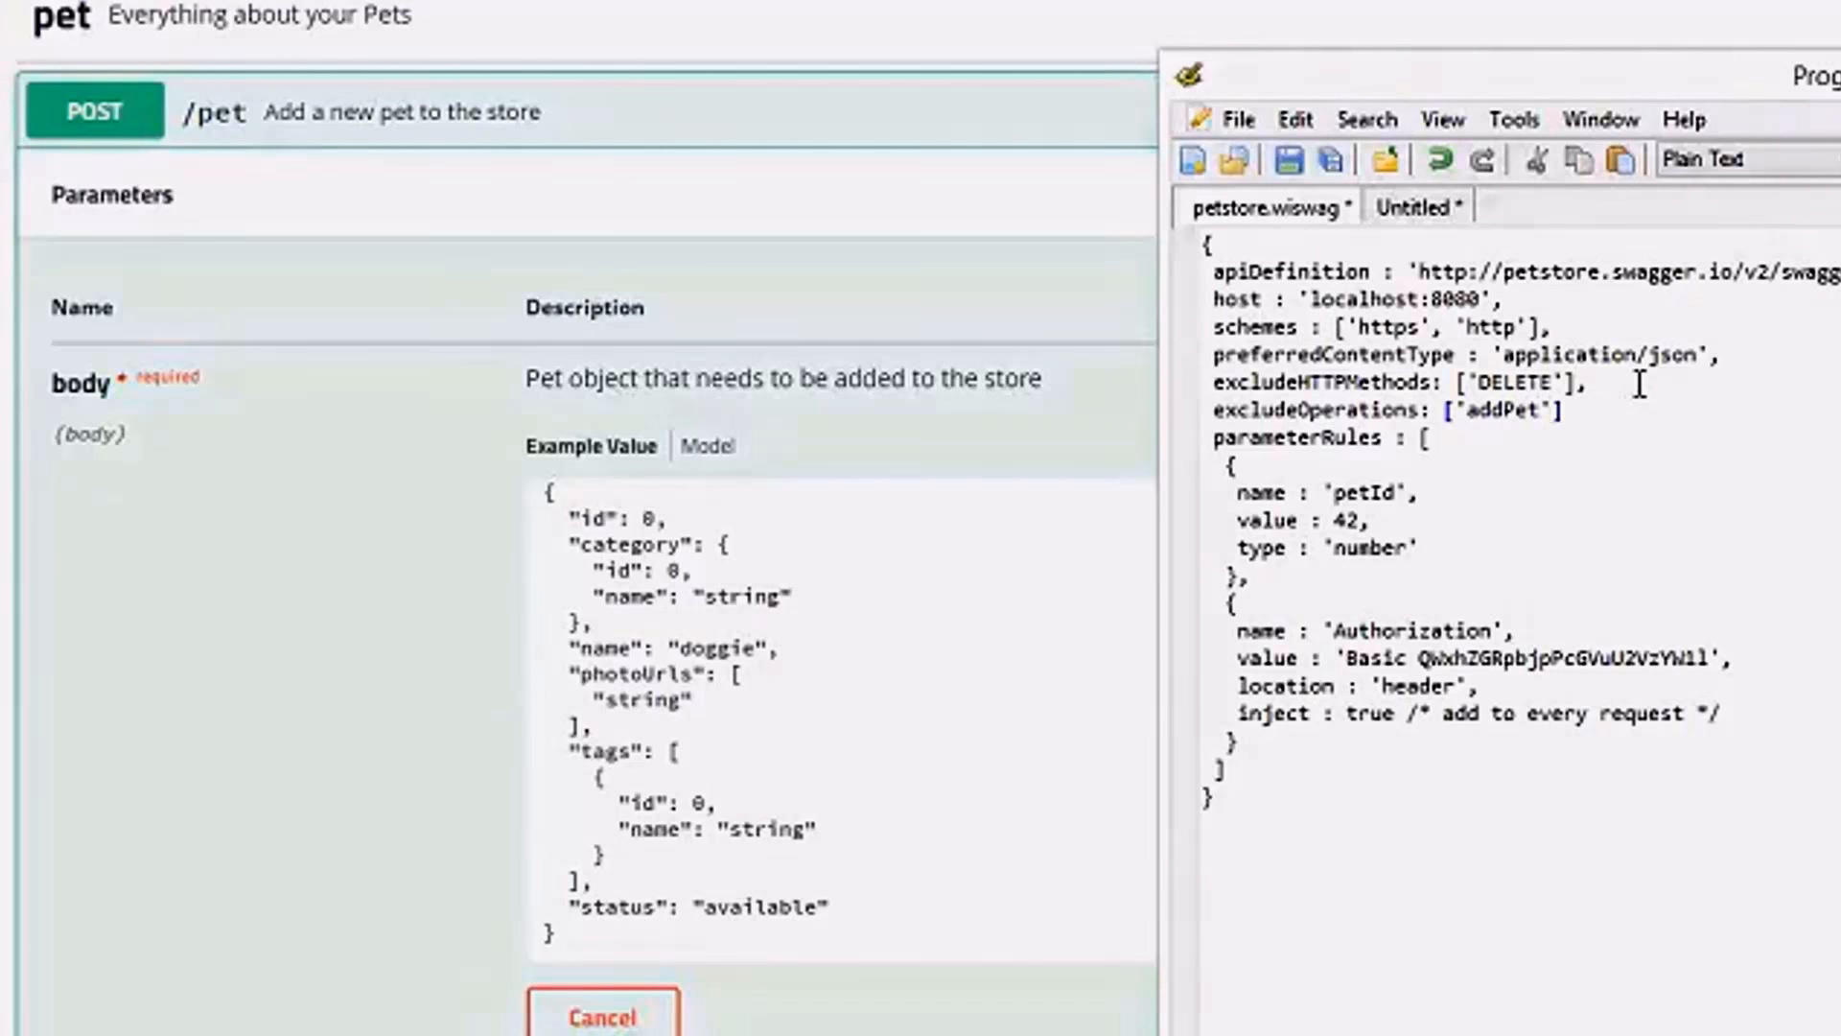
pyautogui.write('],')
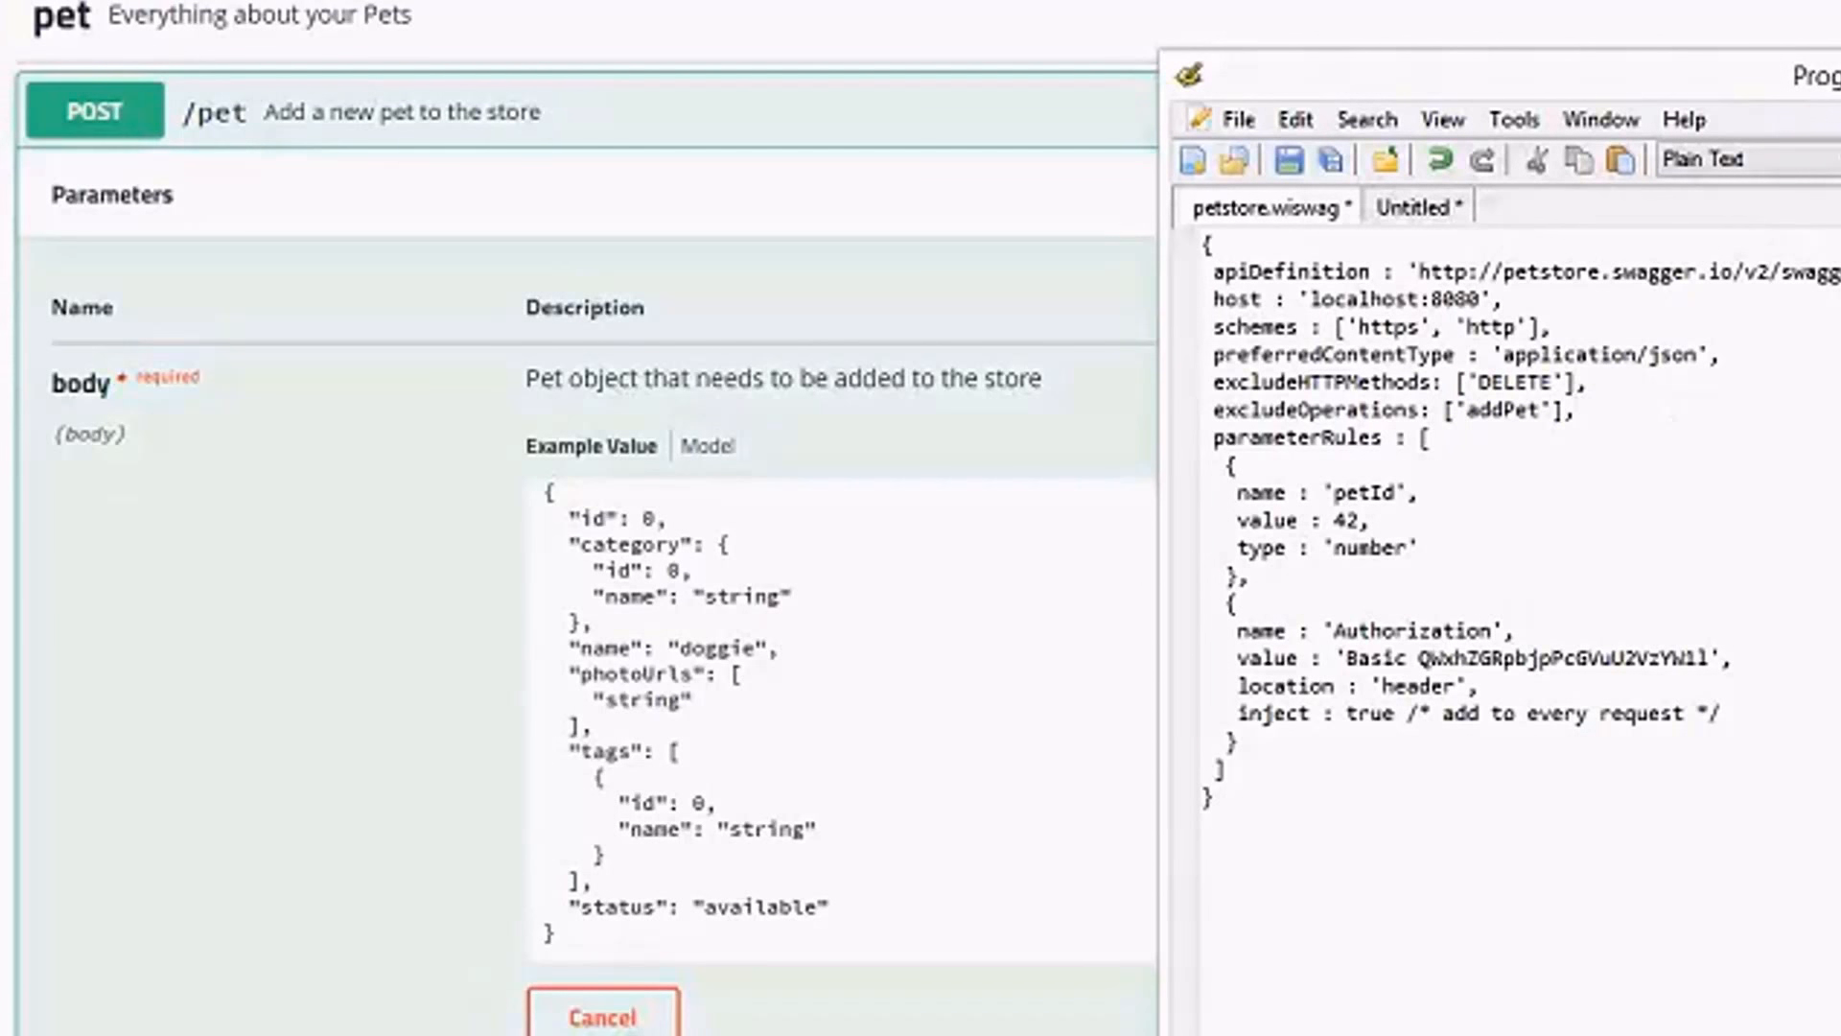
# Compare the includeOperations option in the WISwag help text with the excludeOperations setting in petstore.wiswag.
pyautogui.hotkey('alt', 'Tab')
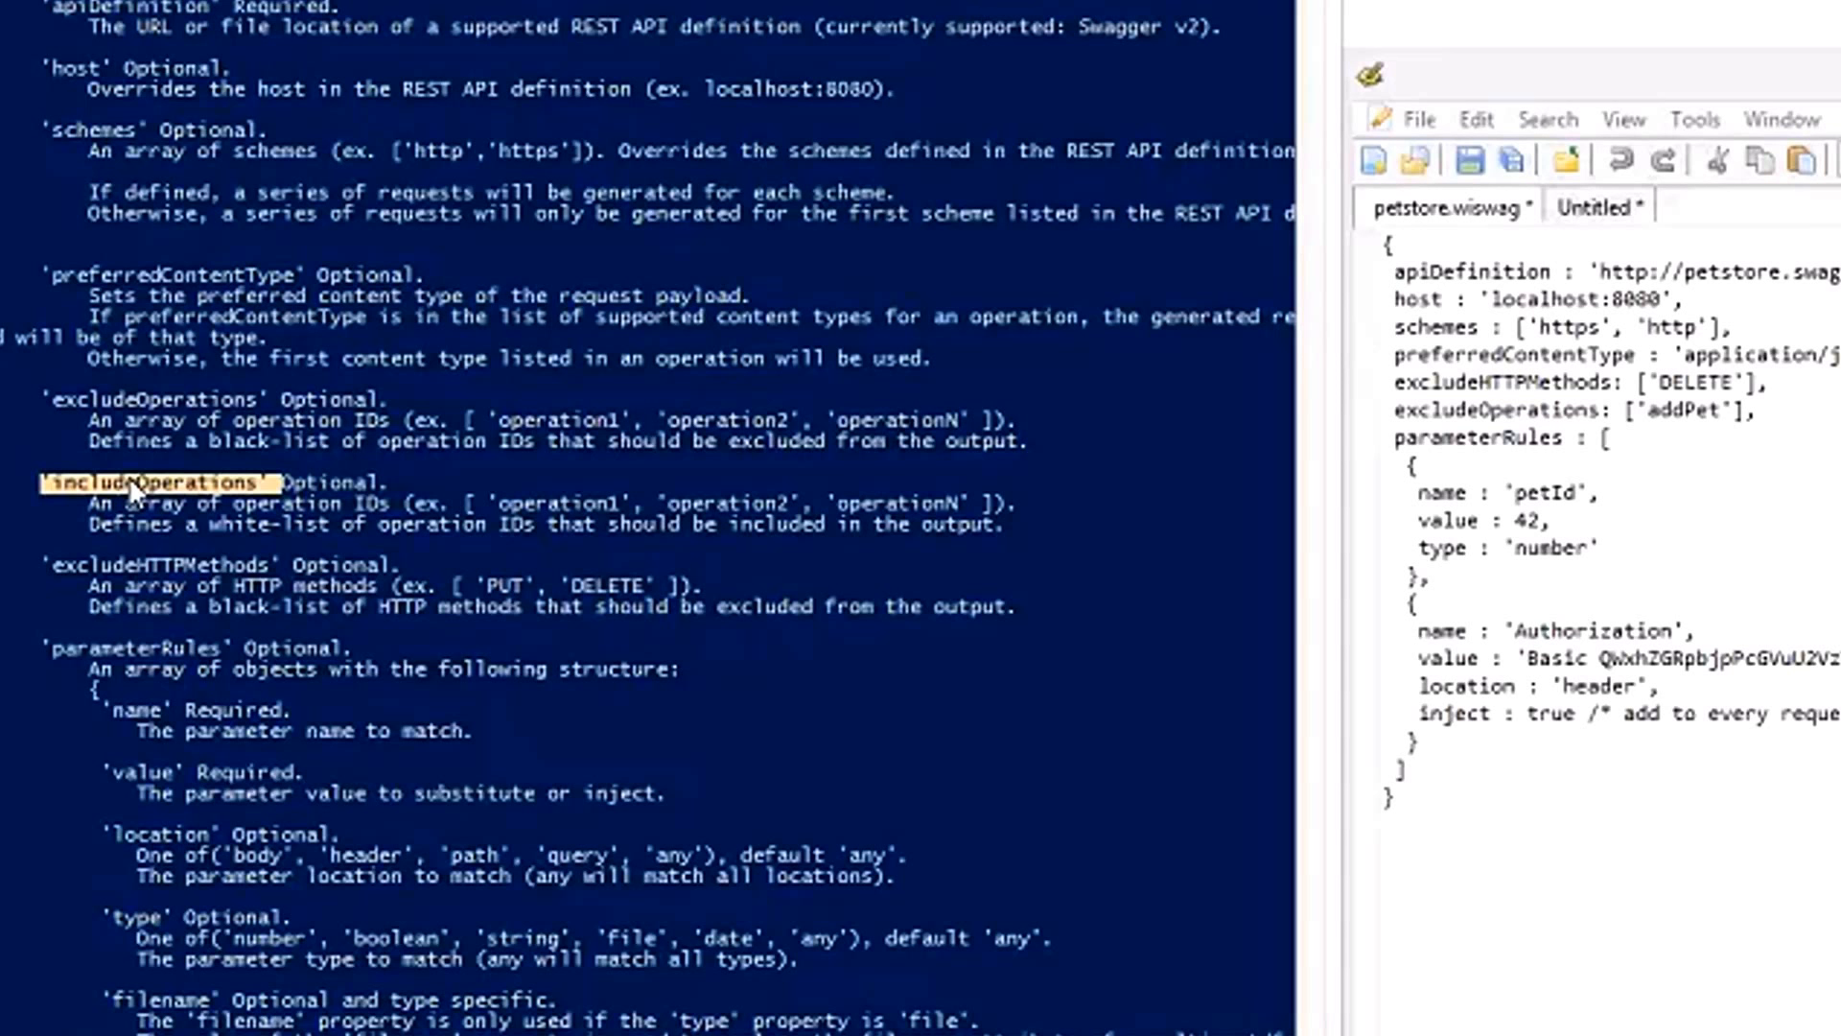
pyautogui.click(128, 478)
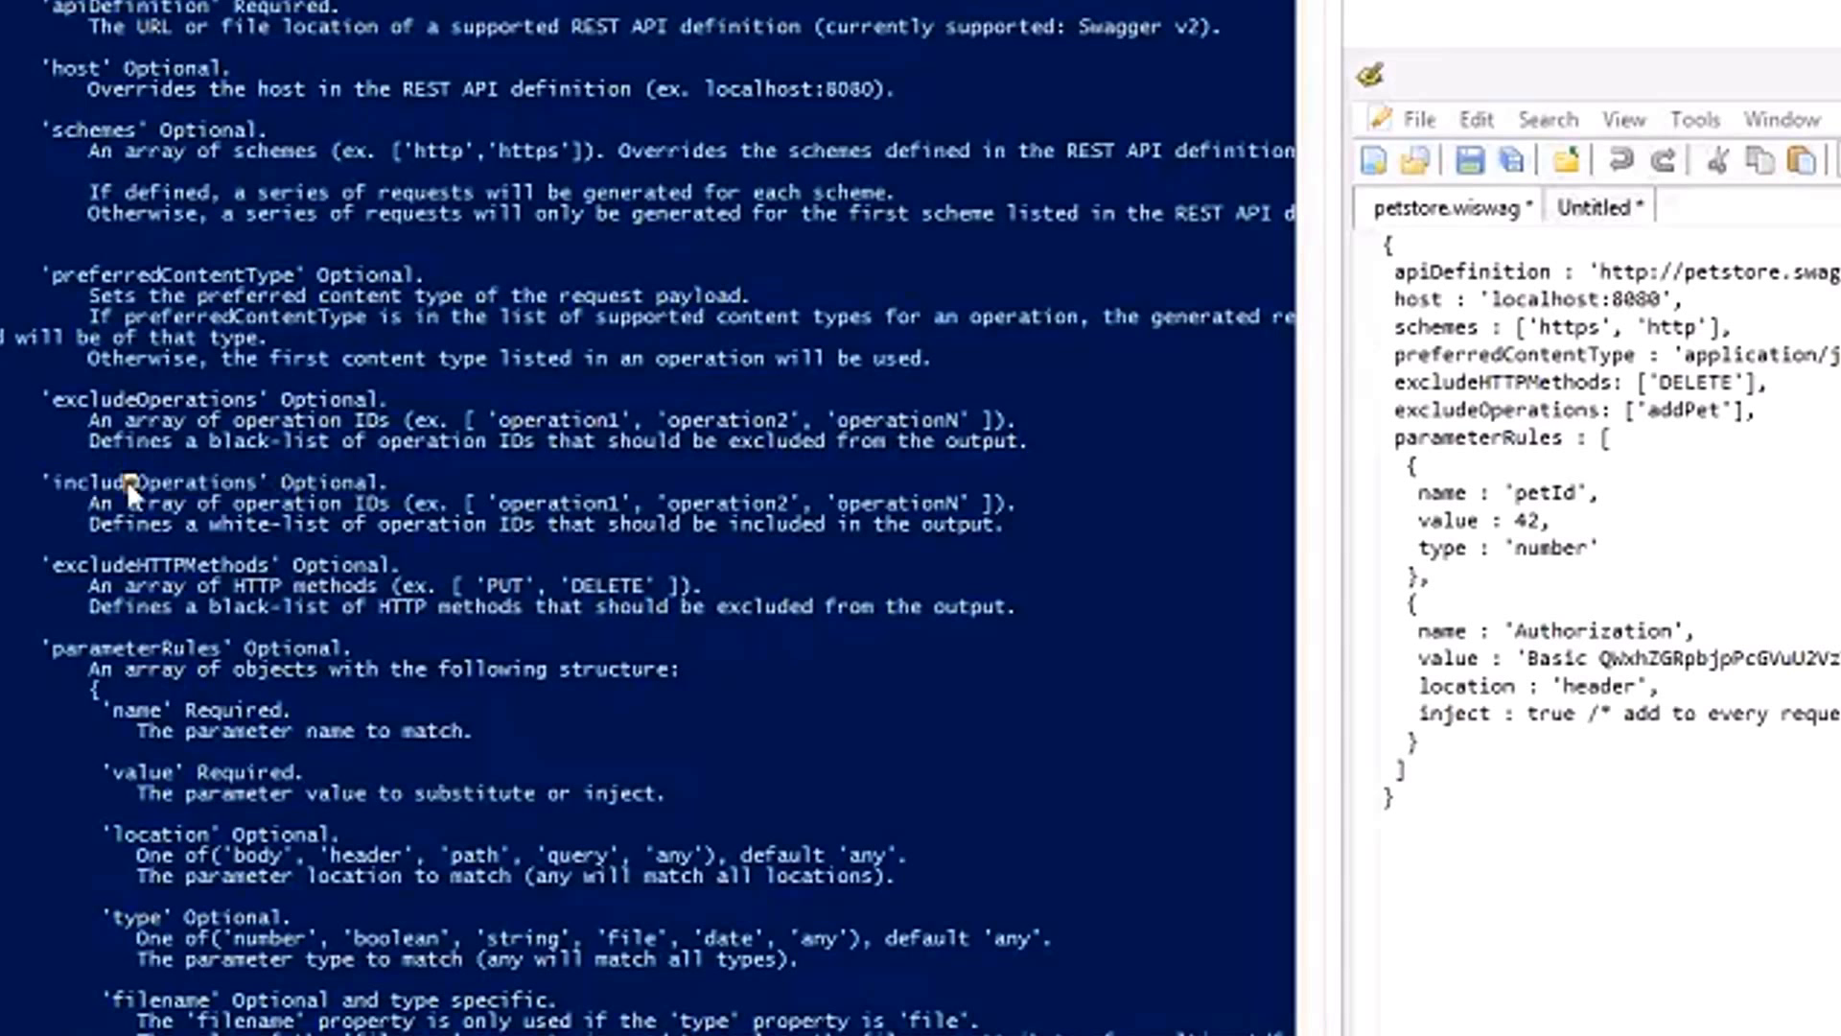
pyautogui.doubleClick(128, 483)
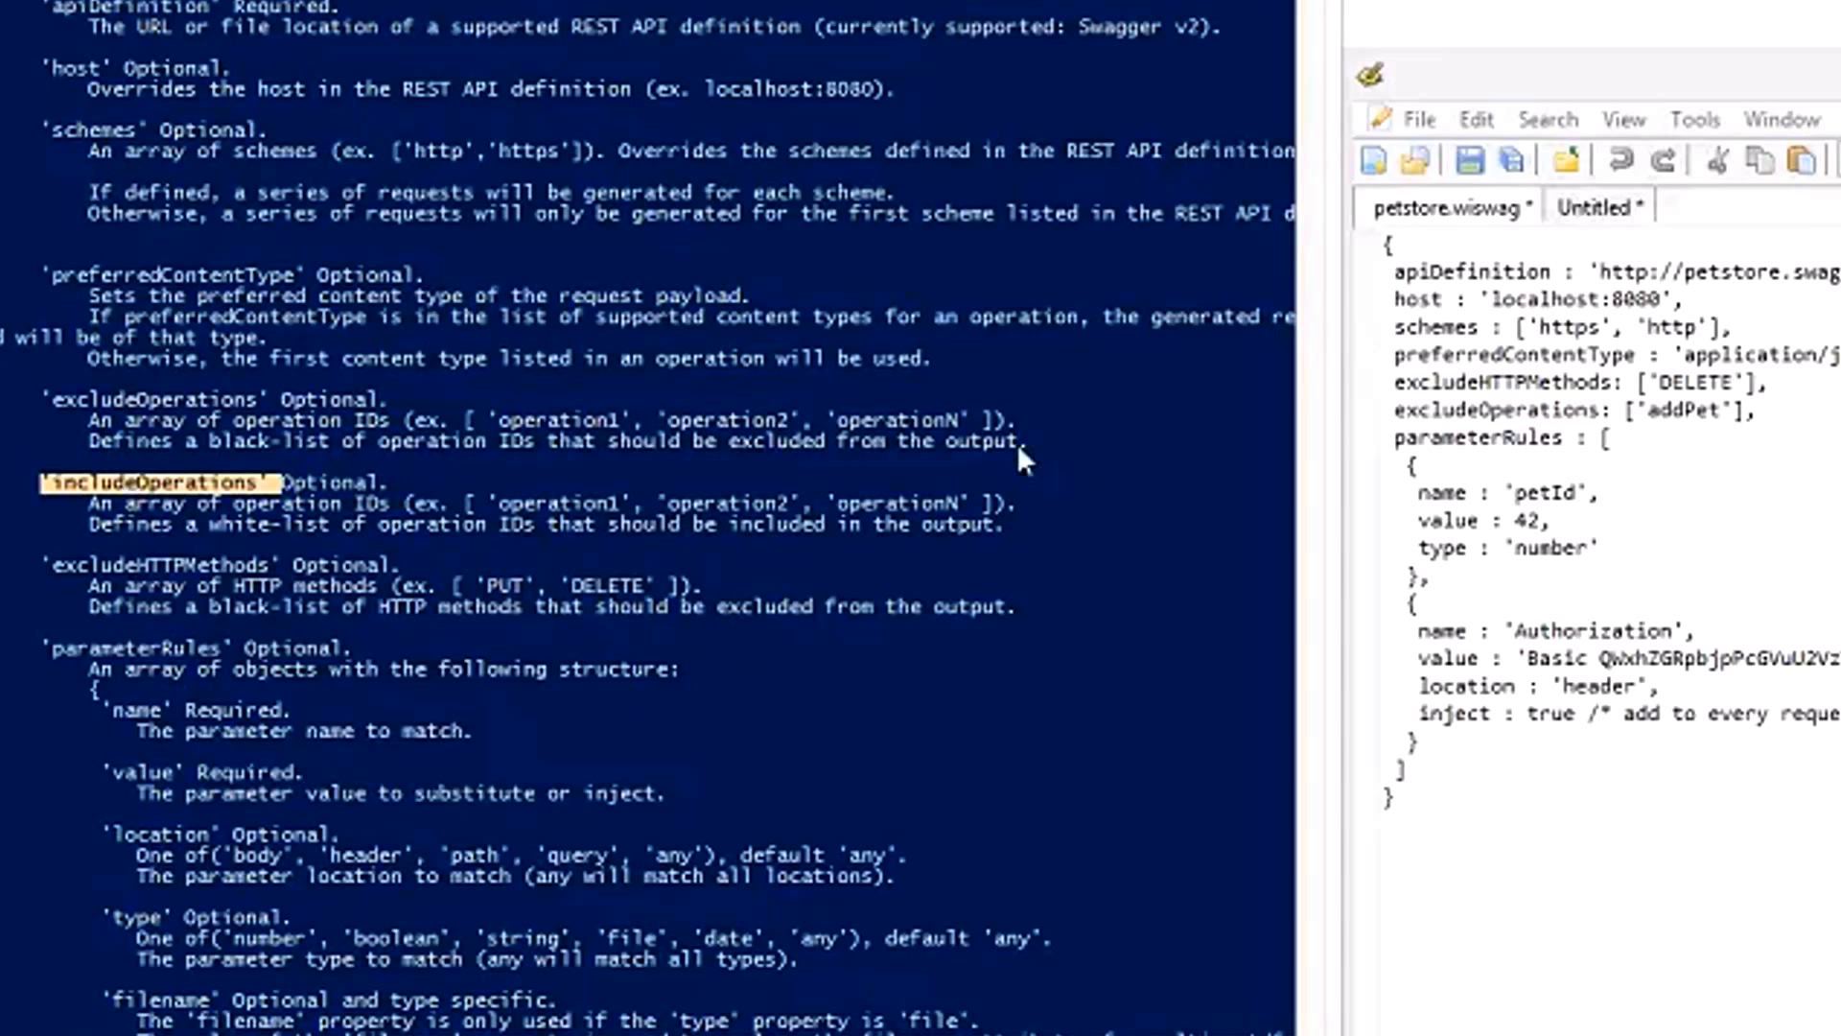
pyautogui.doubleClick(1477, 410)
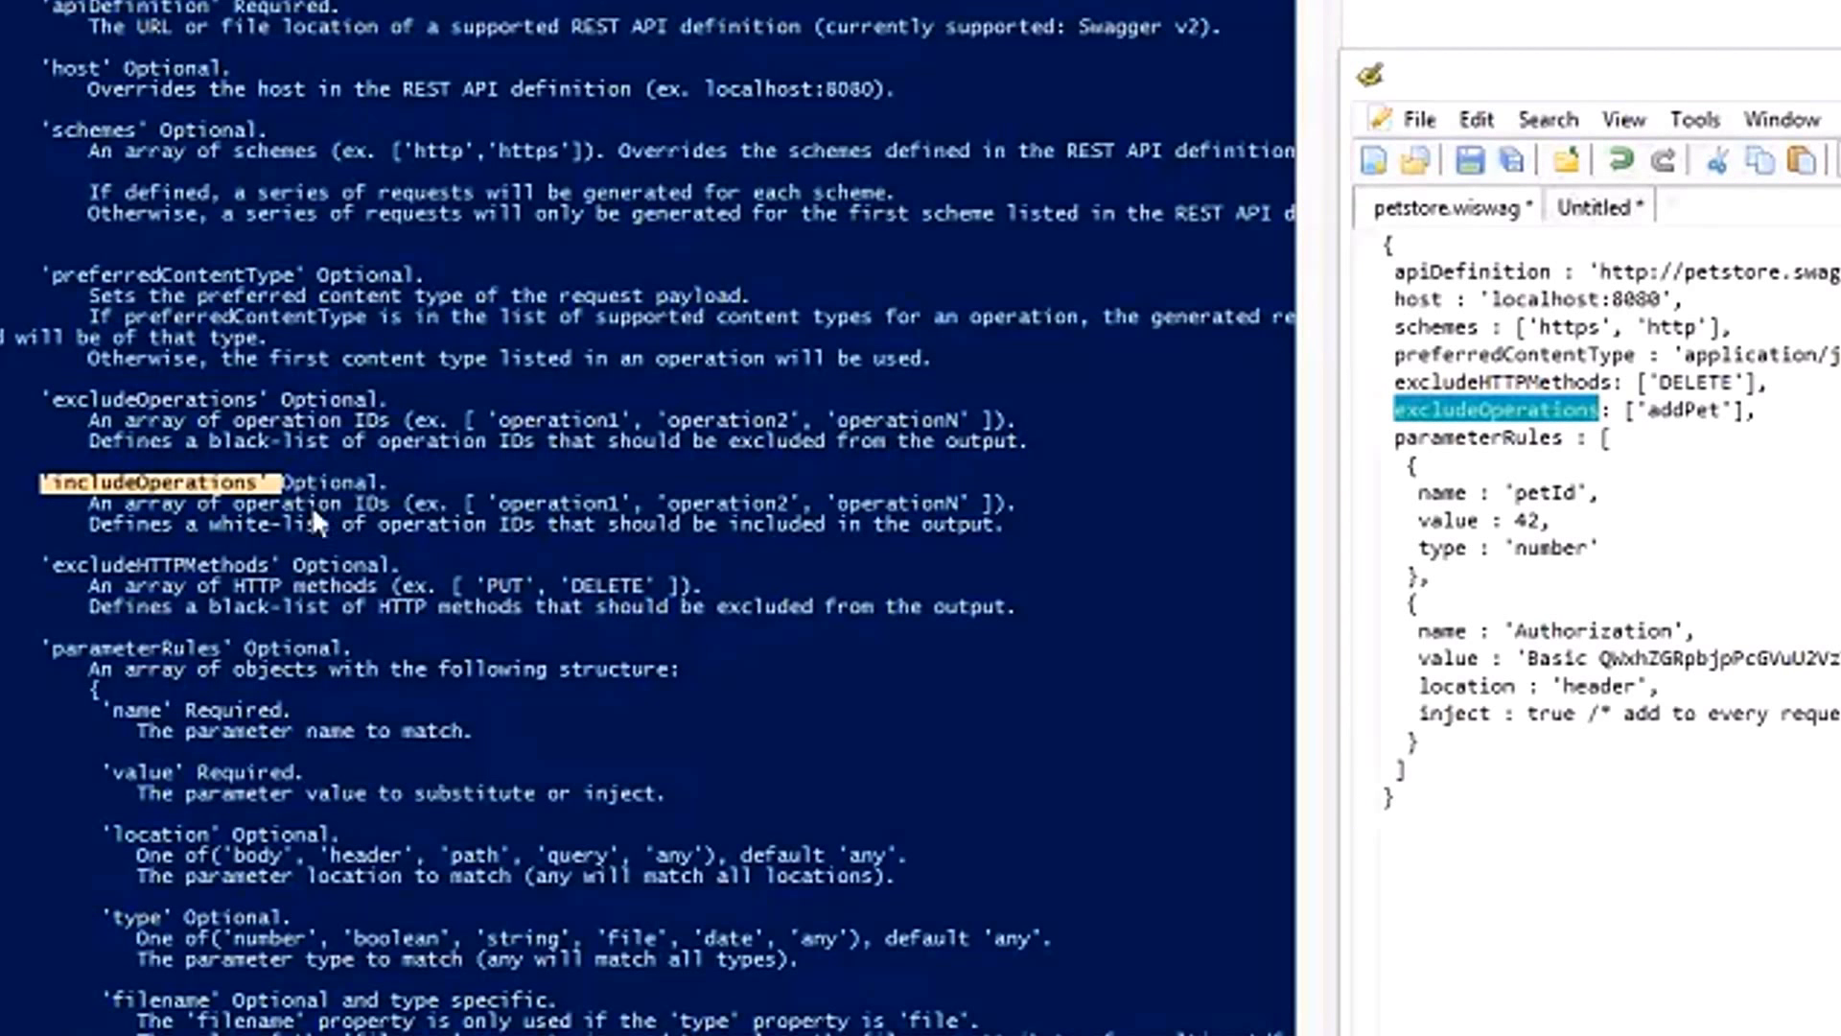
pyautogui.click(206, 488)
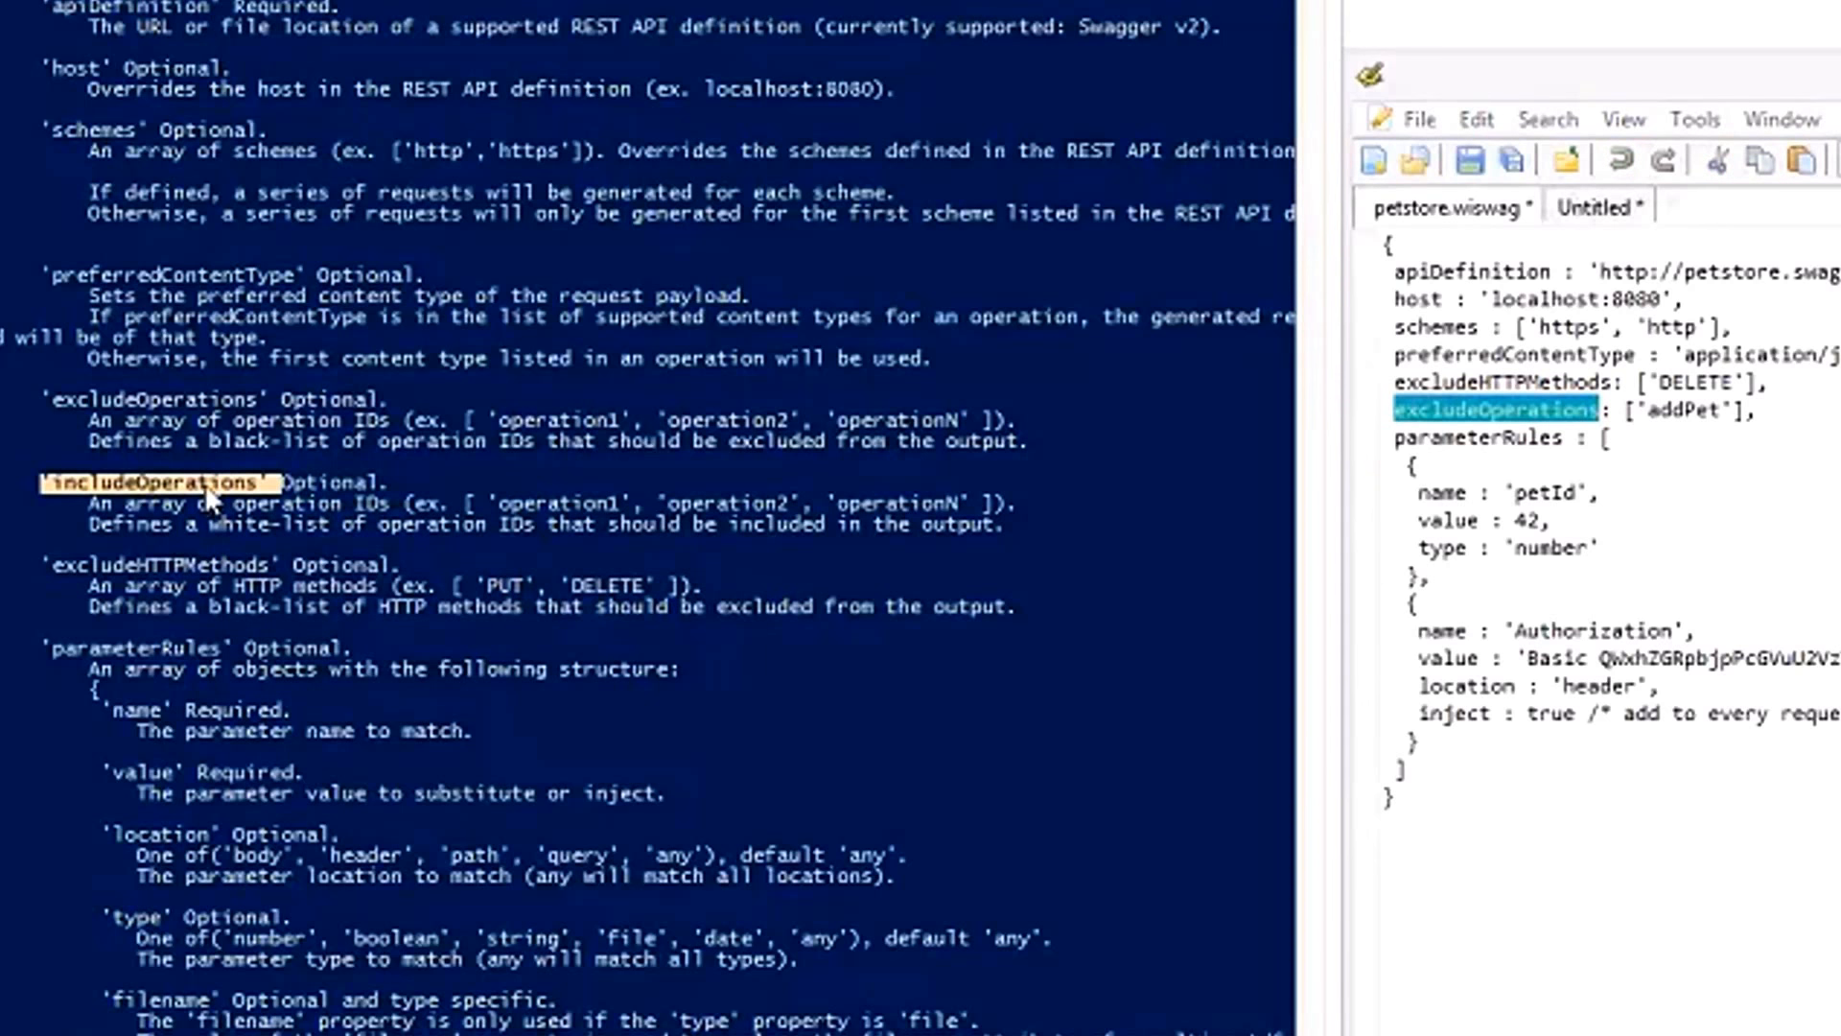
pyautogui.click(1748, 480)
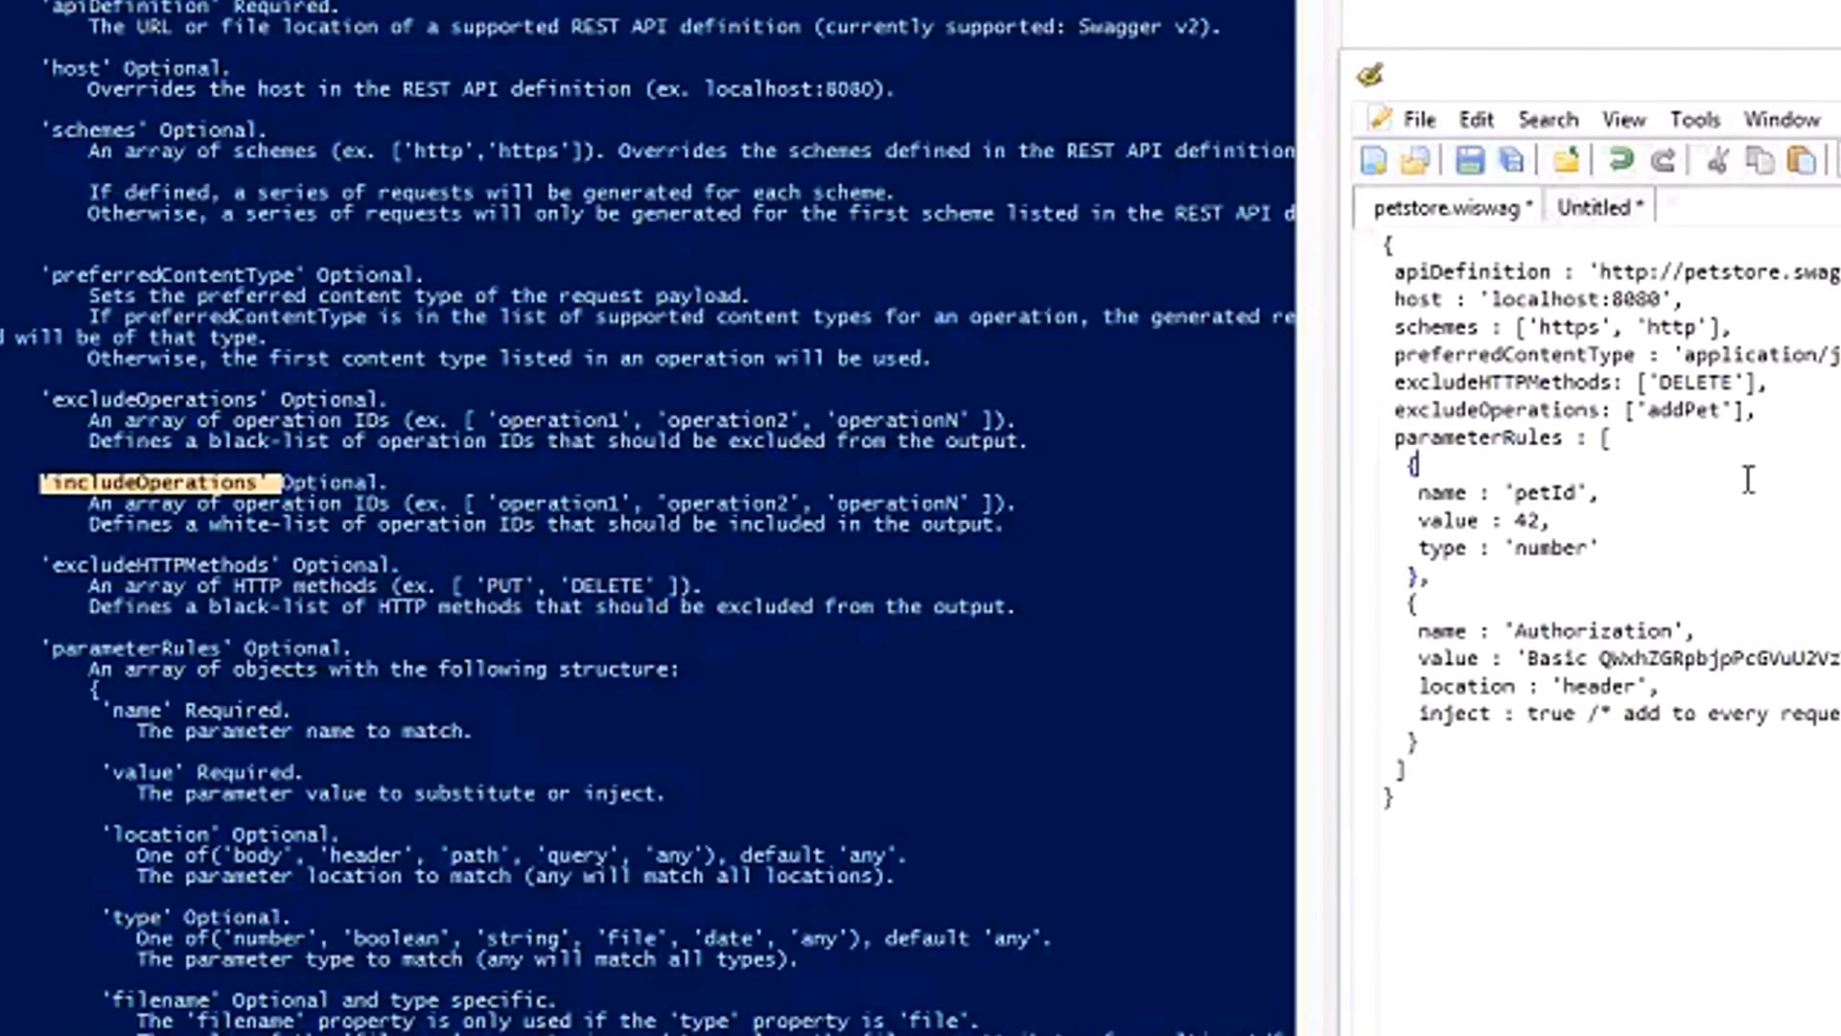
# Examine the parameterRules section and the name, value and type entries of its petId rule.
pyautogui.doubleClick(1496, 438)
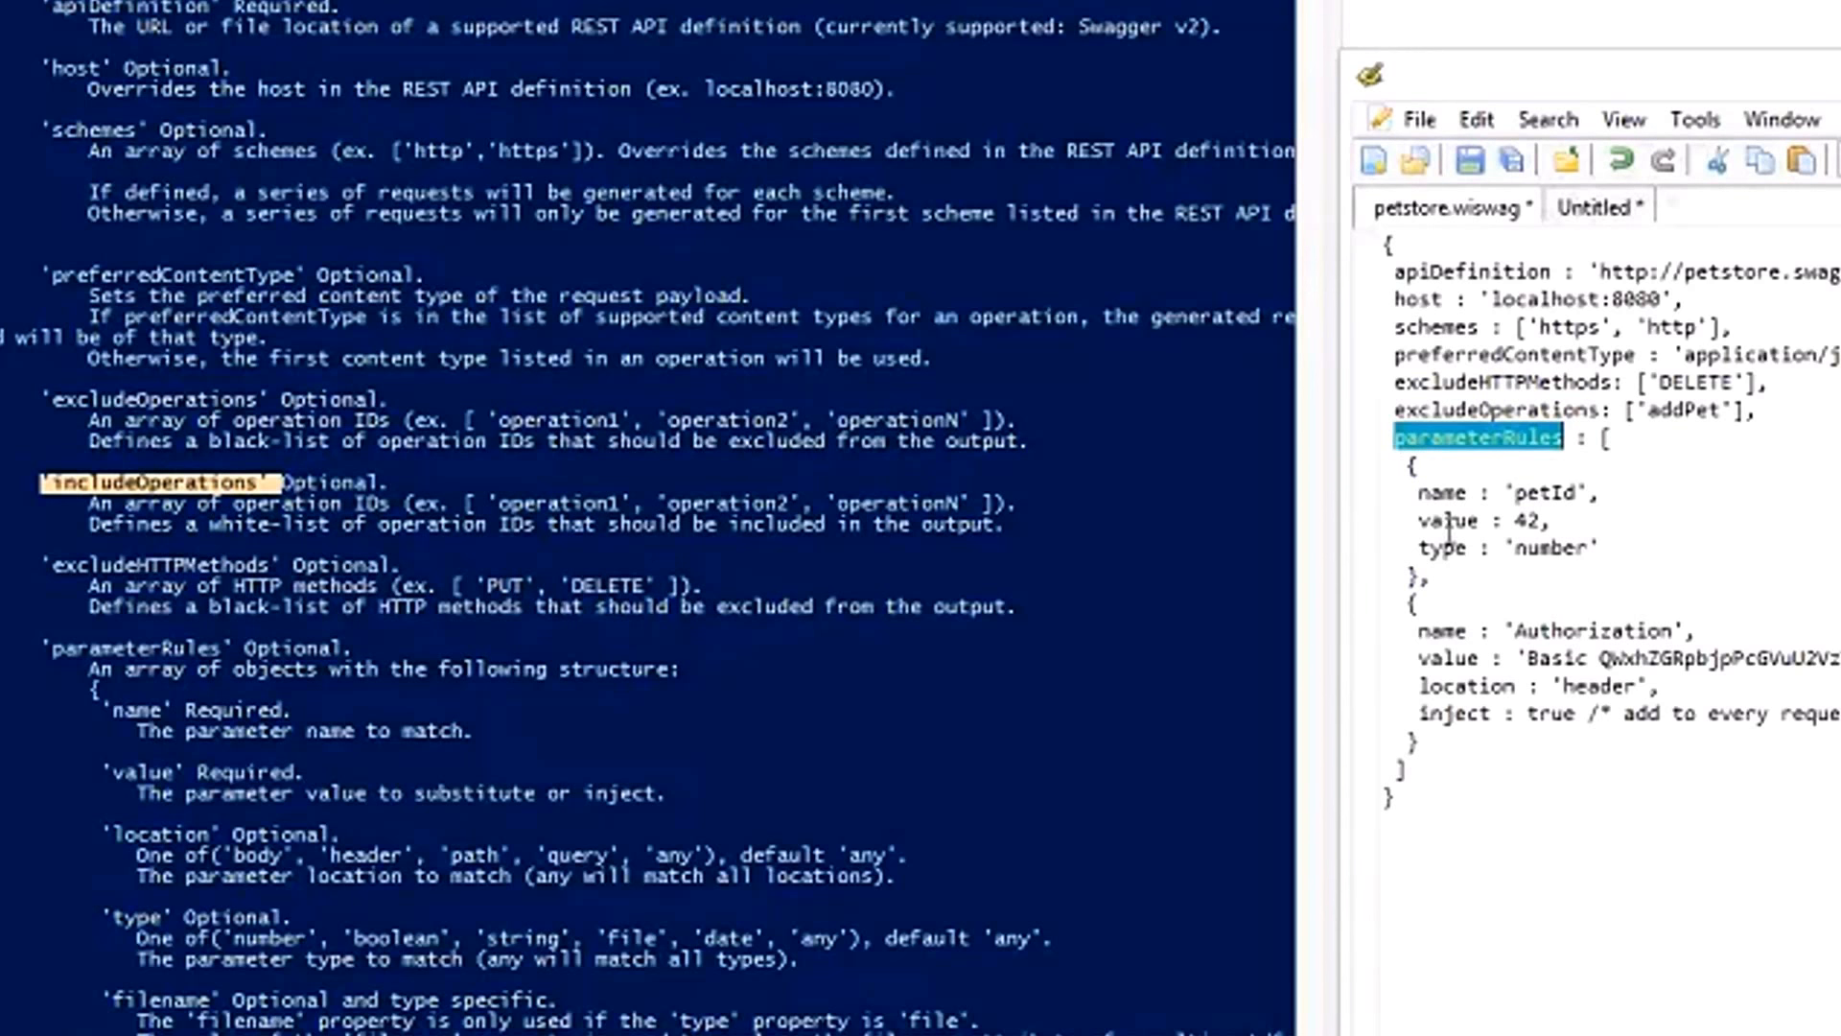
pyautogui.tripleClick(1525, 441)
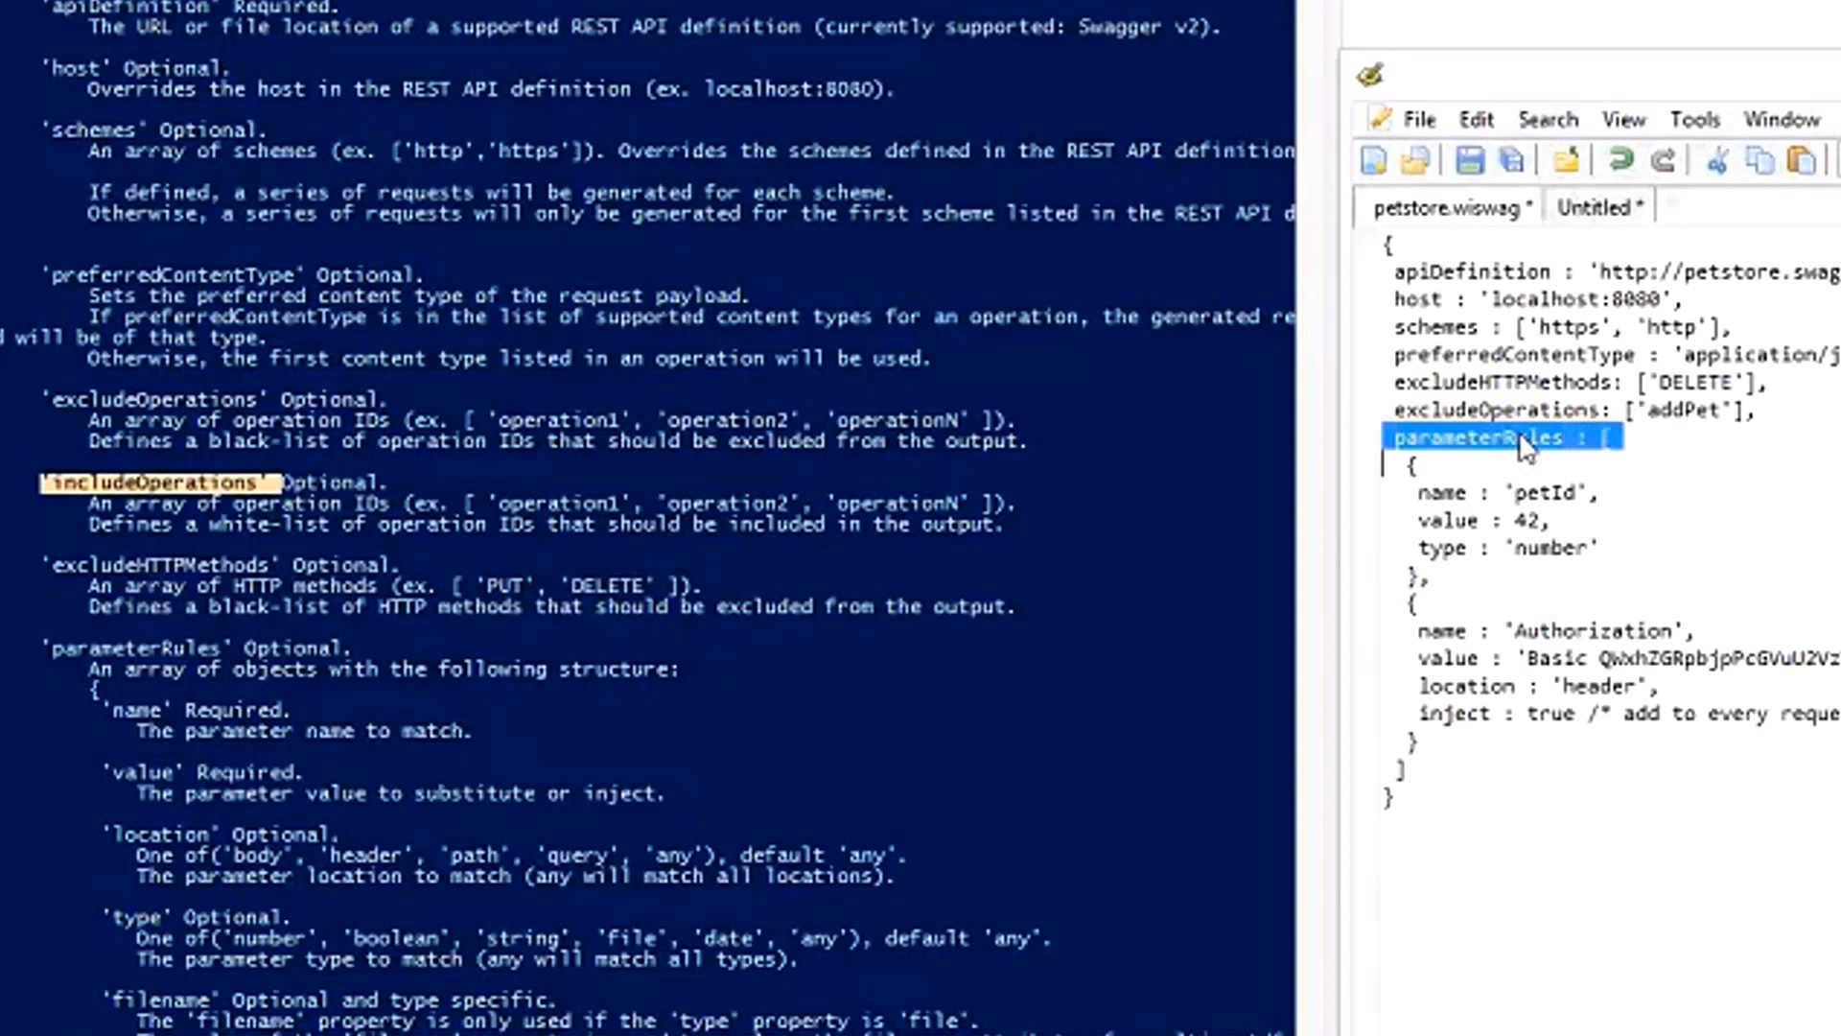
pyautogui.click(1525, 441)
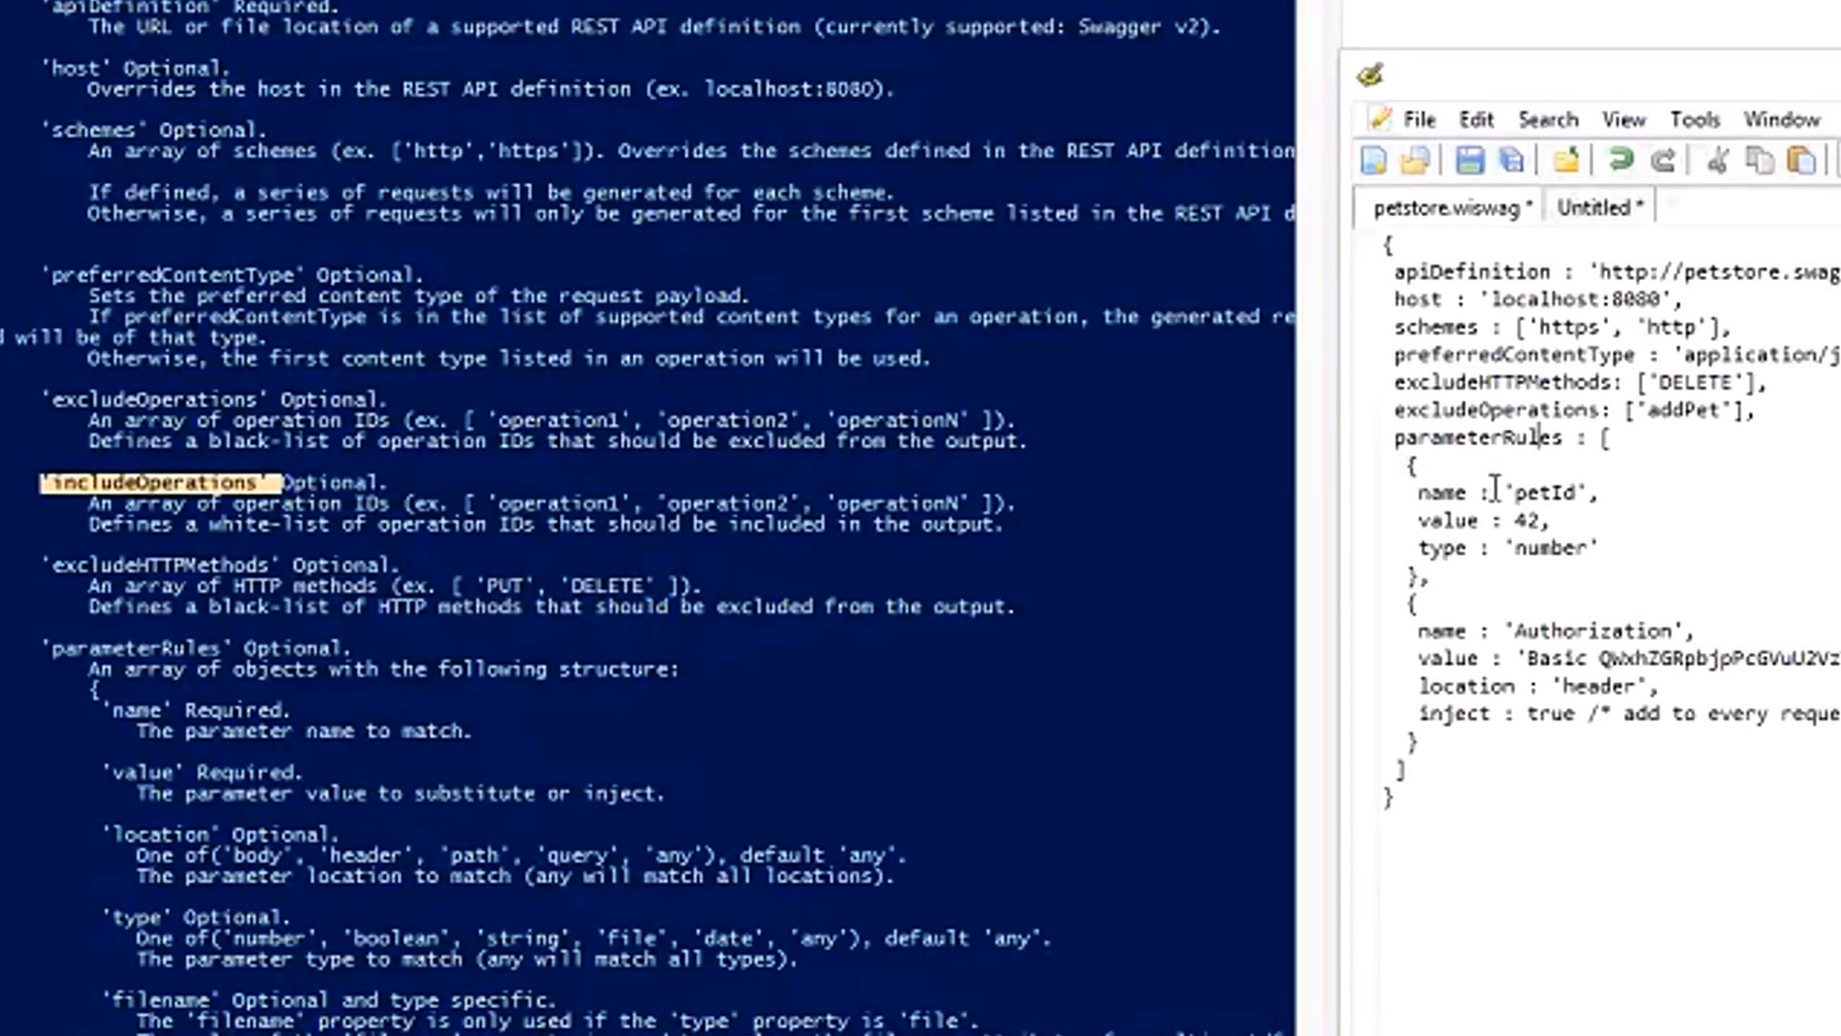
pyautogui.doubleClick(1443, 495)
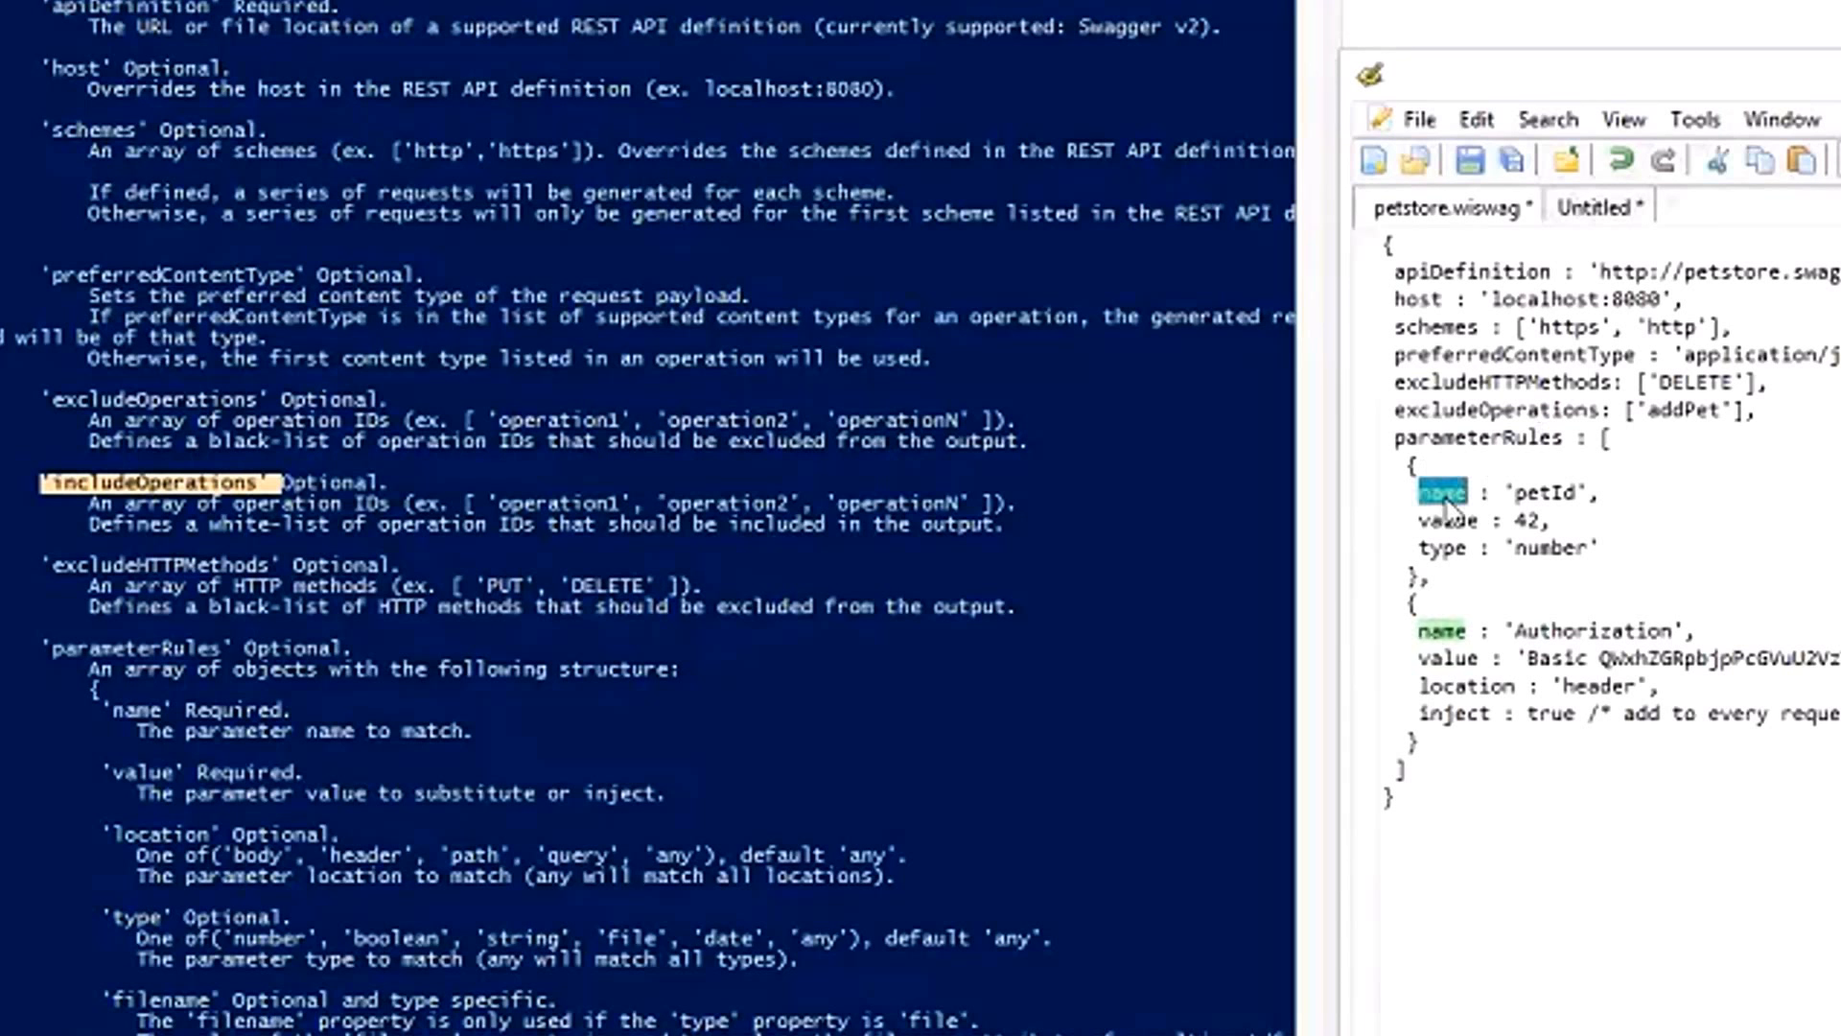
pyautogui.doubleClick(1550, 498)
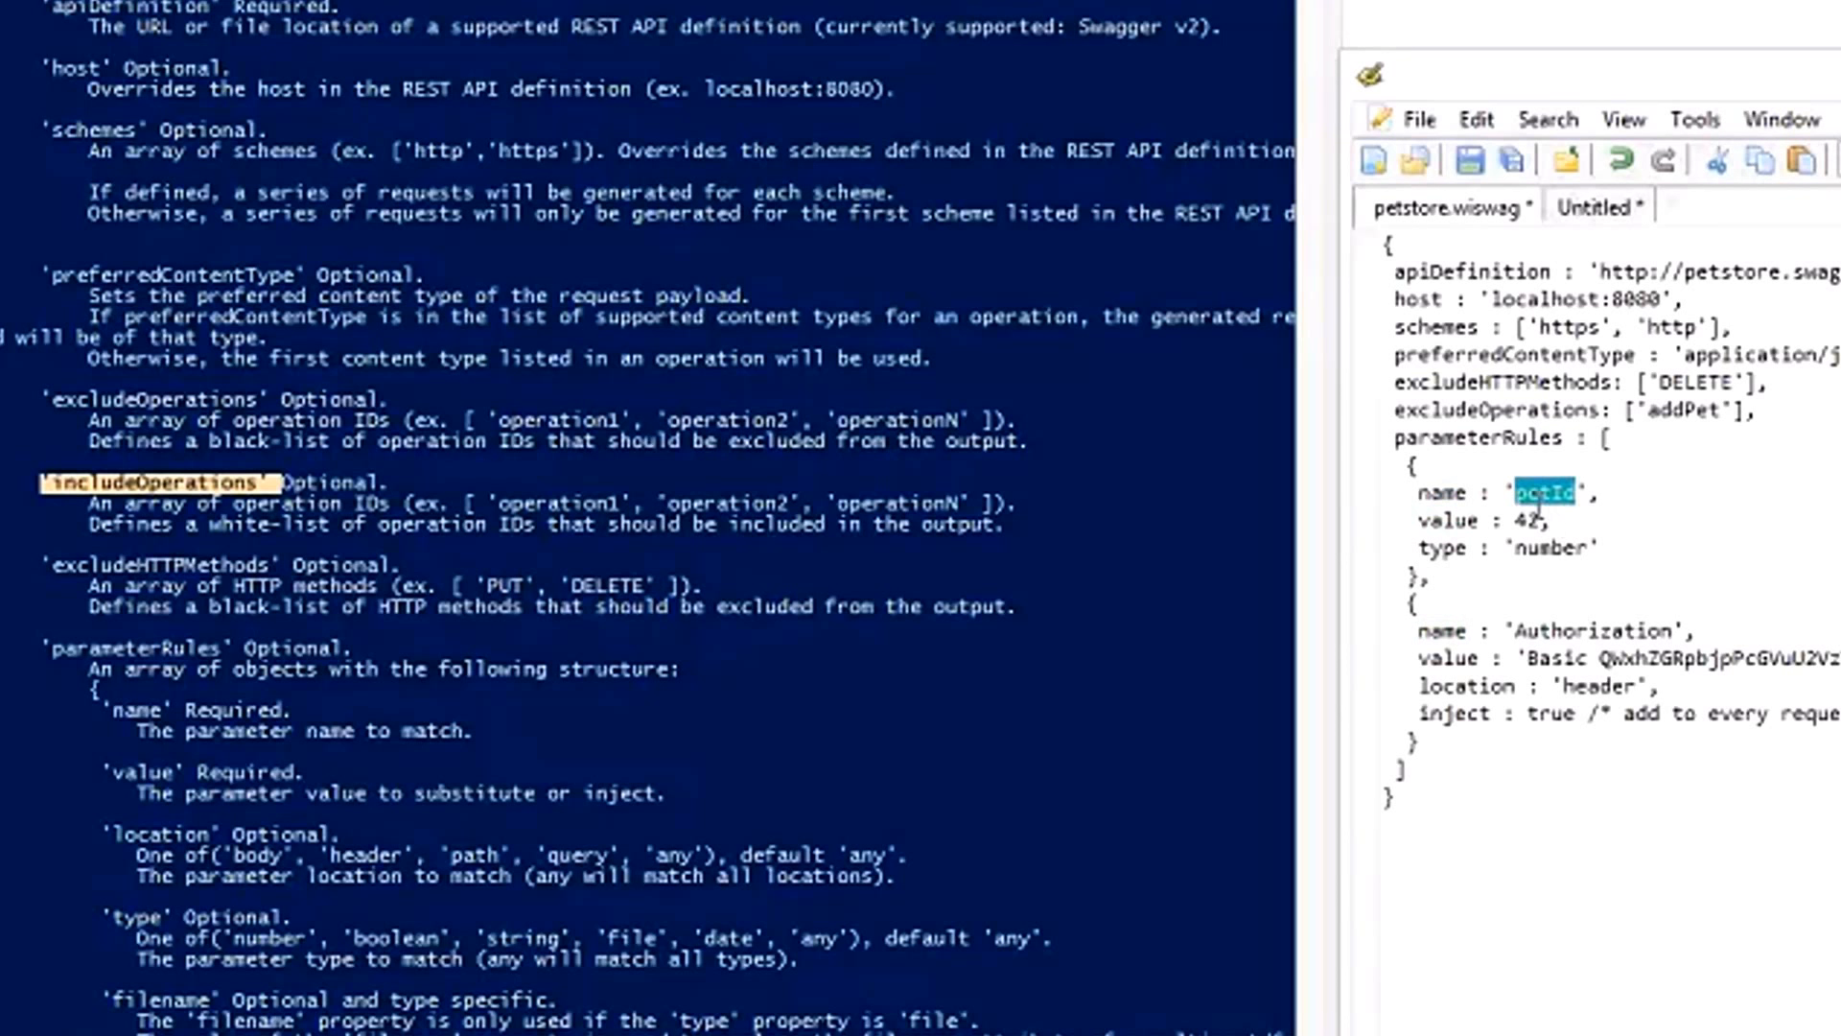
pyautogui.doubleClick(1446, 520)
pyautogui.doubleClick(1529, 520)
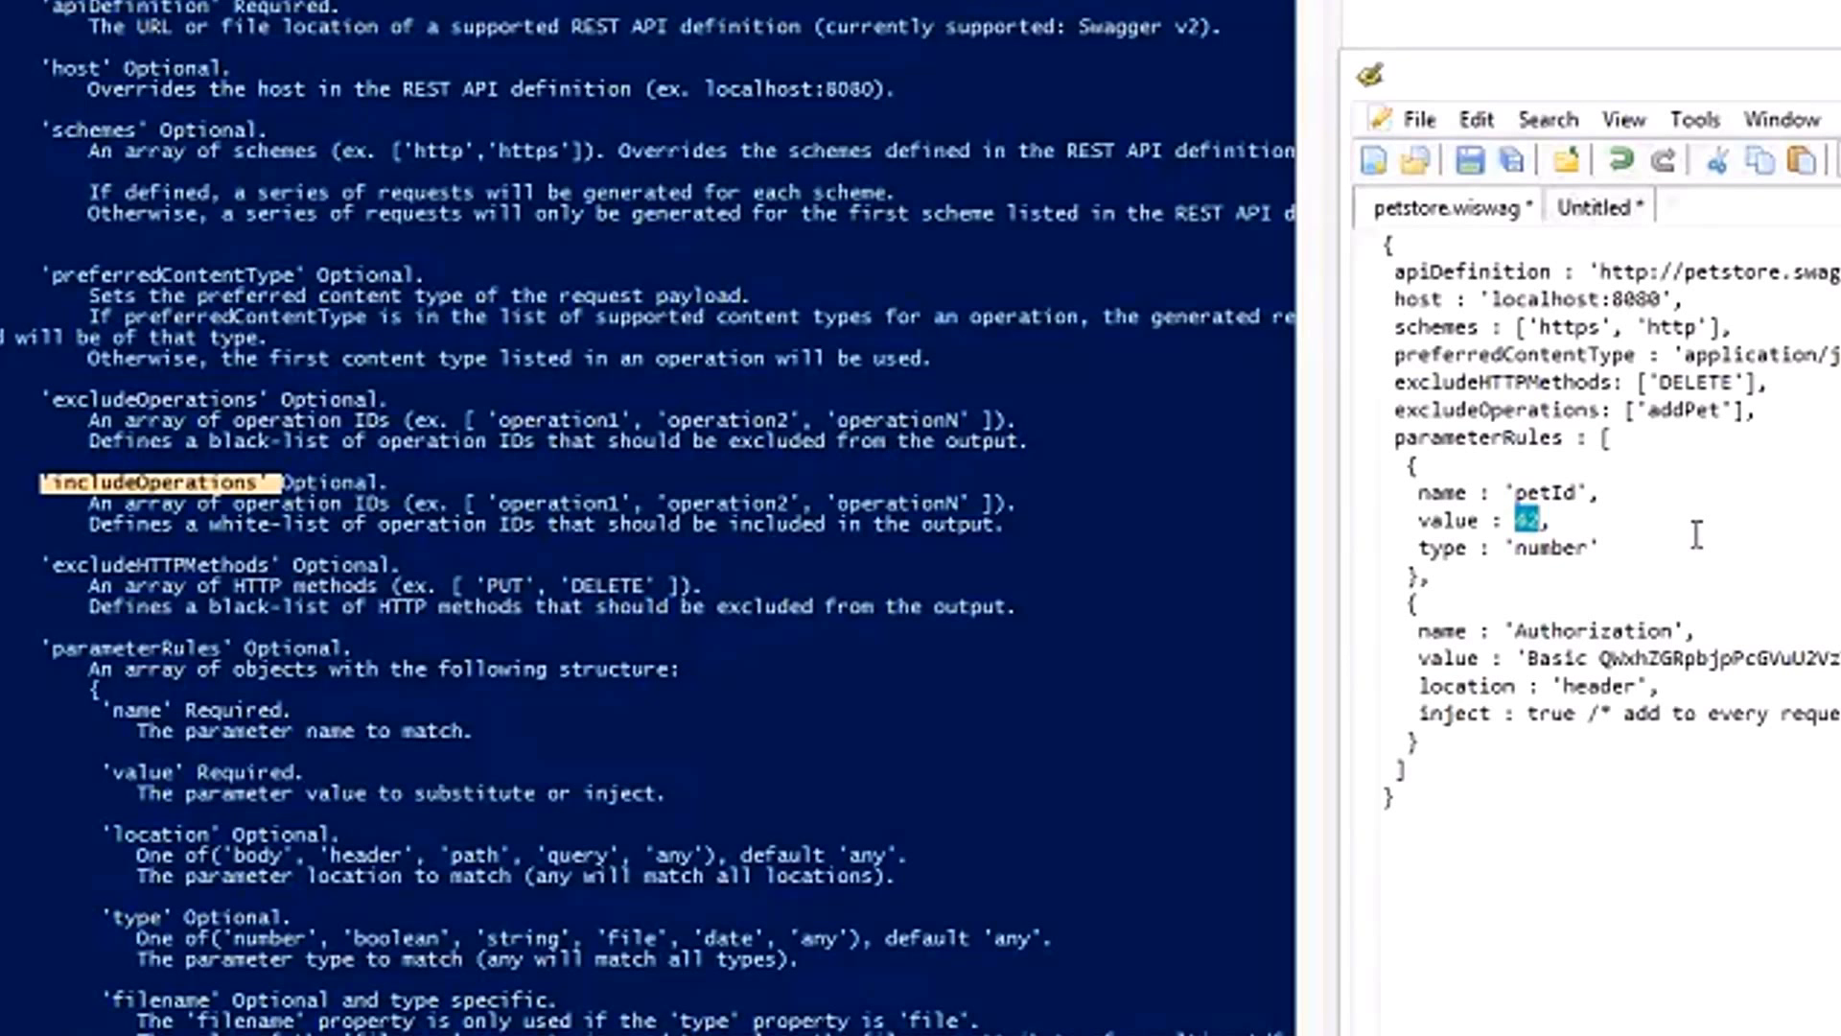
pyautogui.doubleClick(1539, 554)
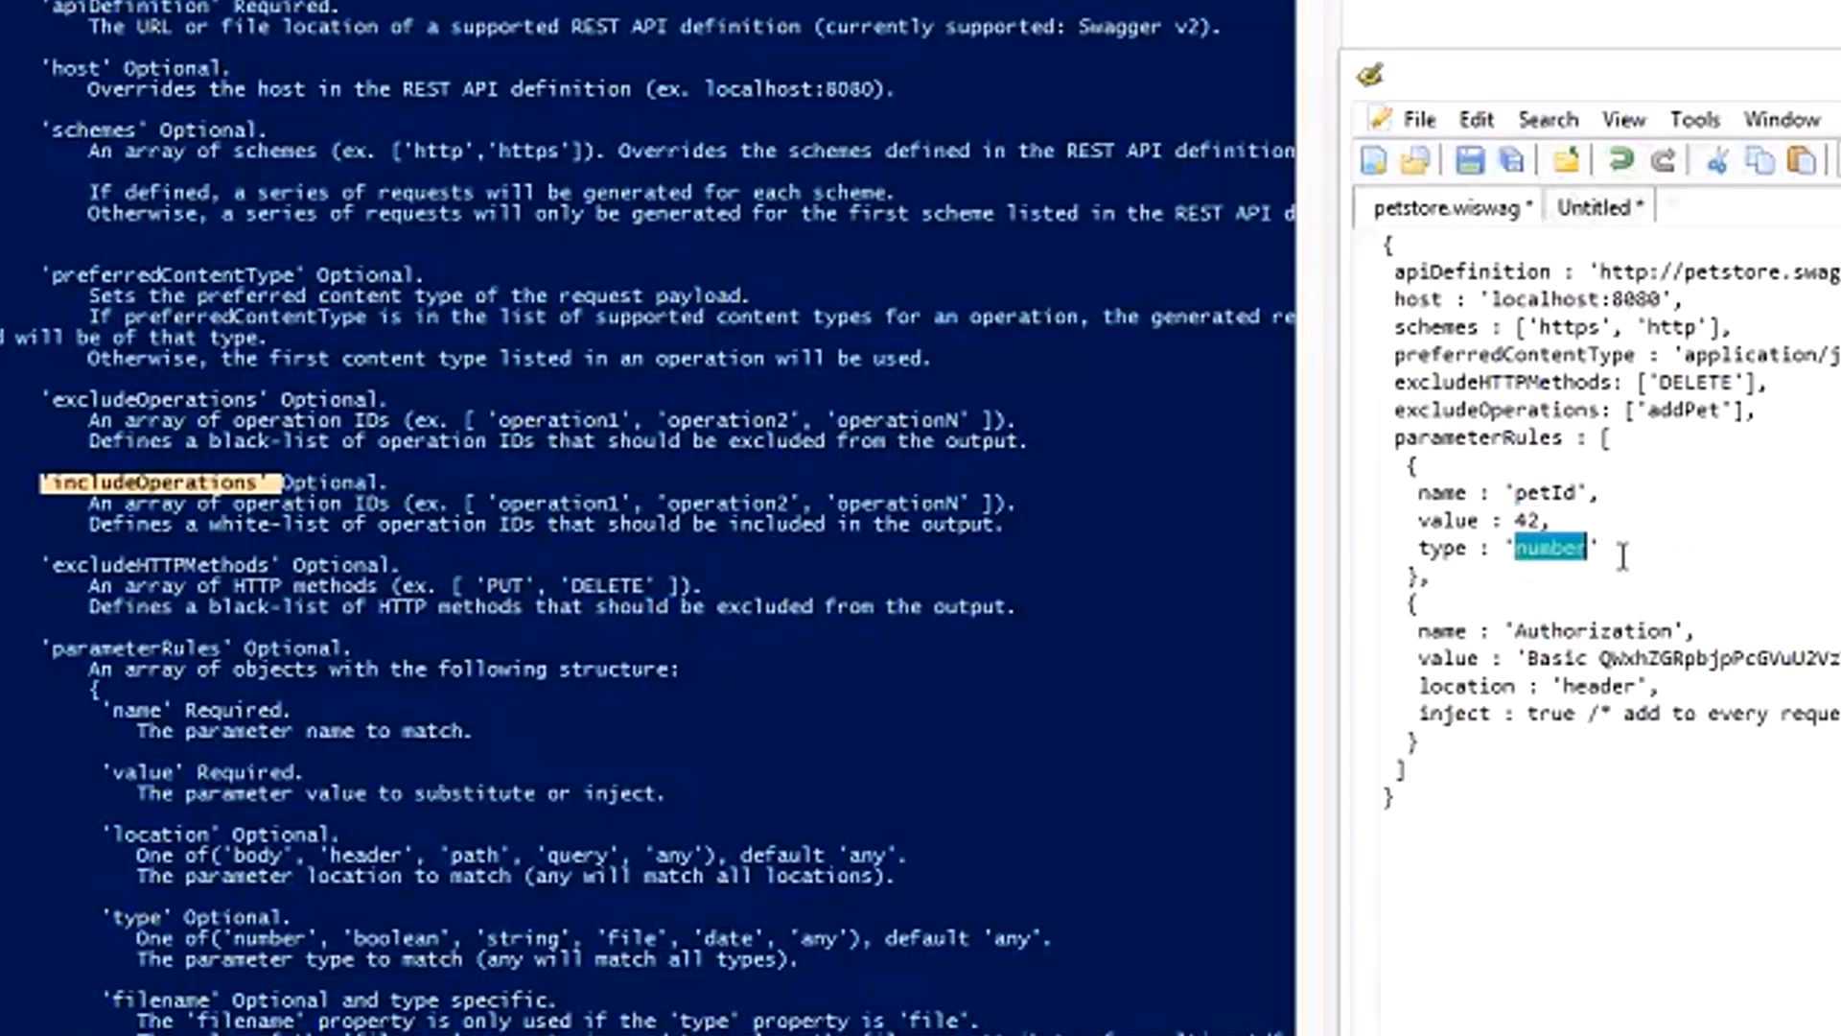
# Change the name in the first parameter rule to 'id'.
pyautogui.doubleClick(1563, 497)
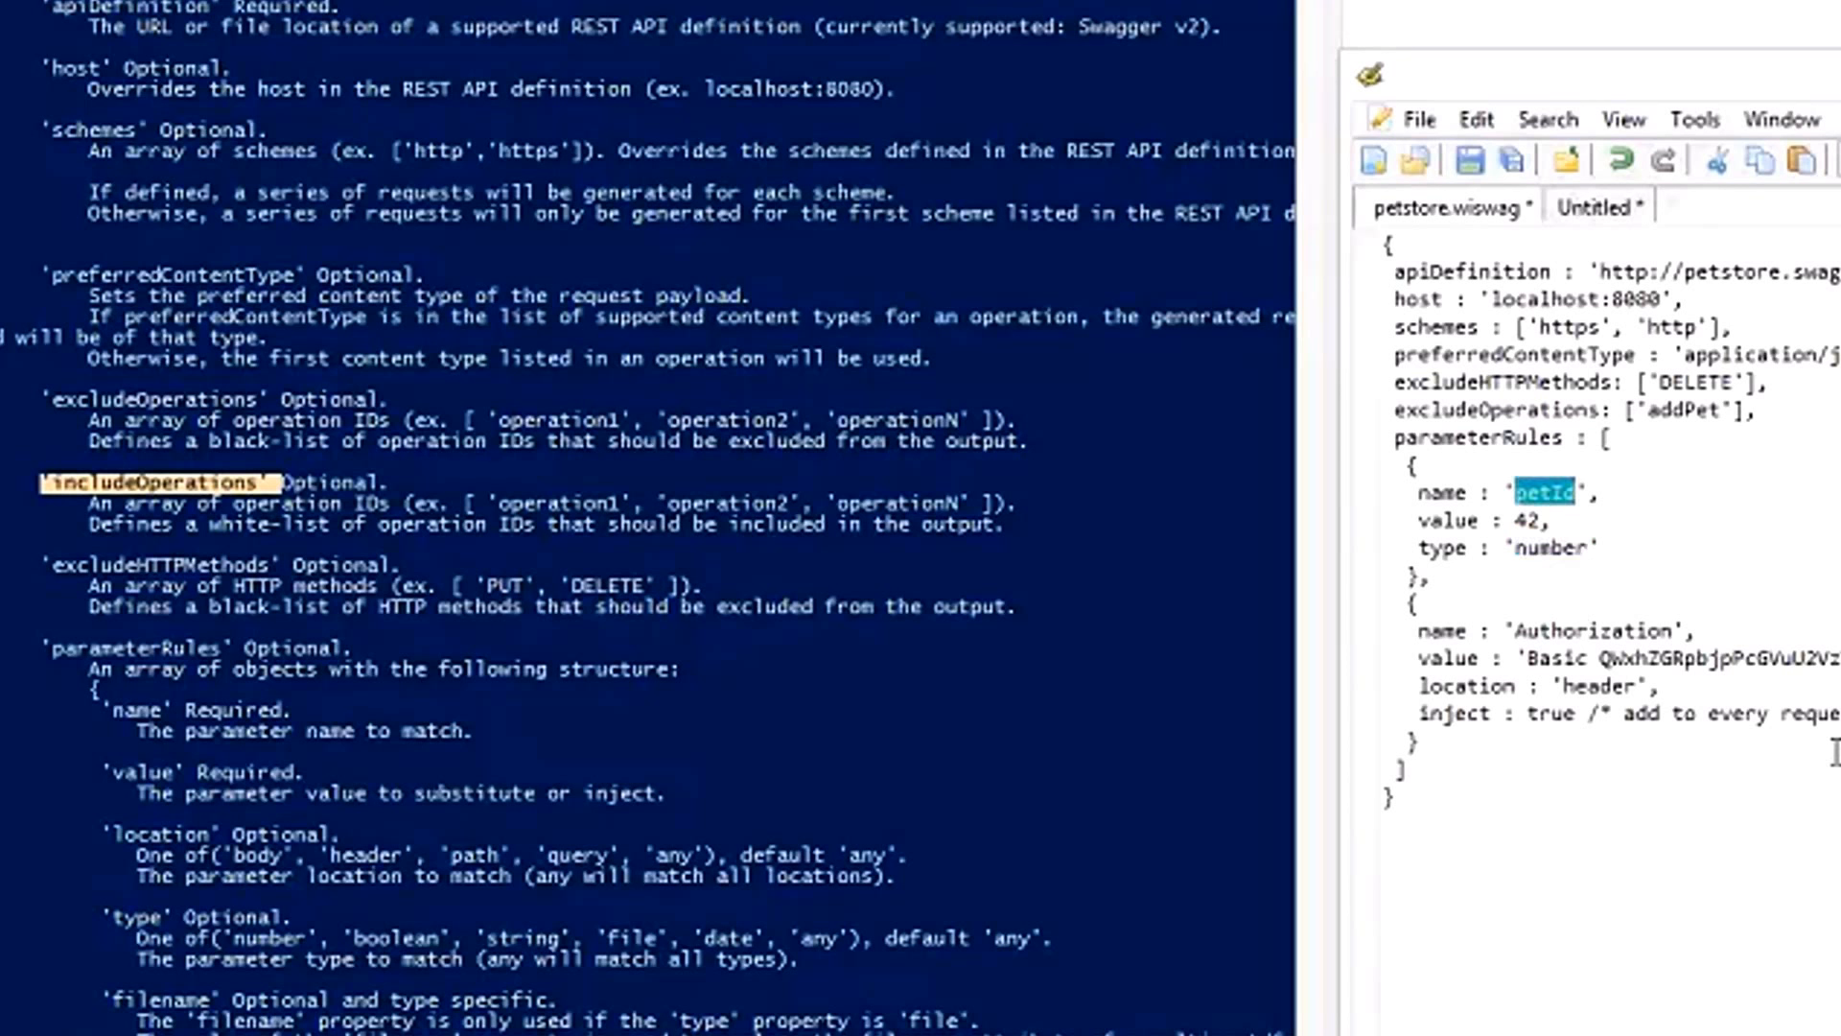
pyautogui.write('id')
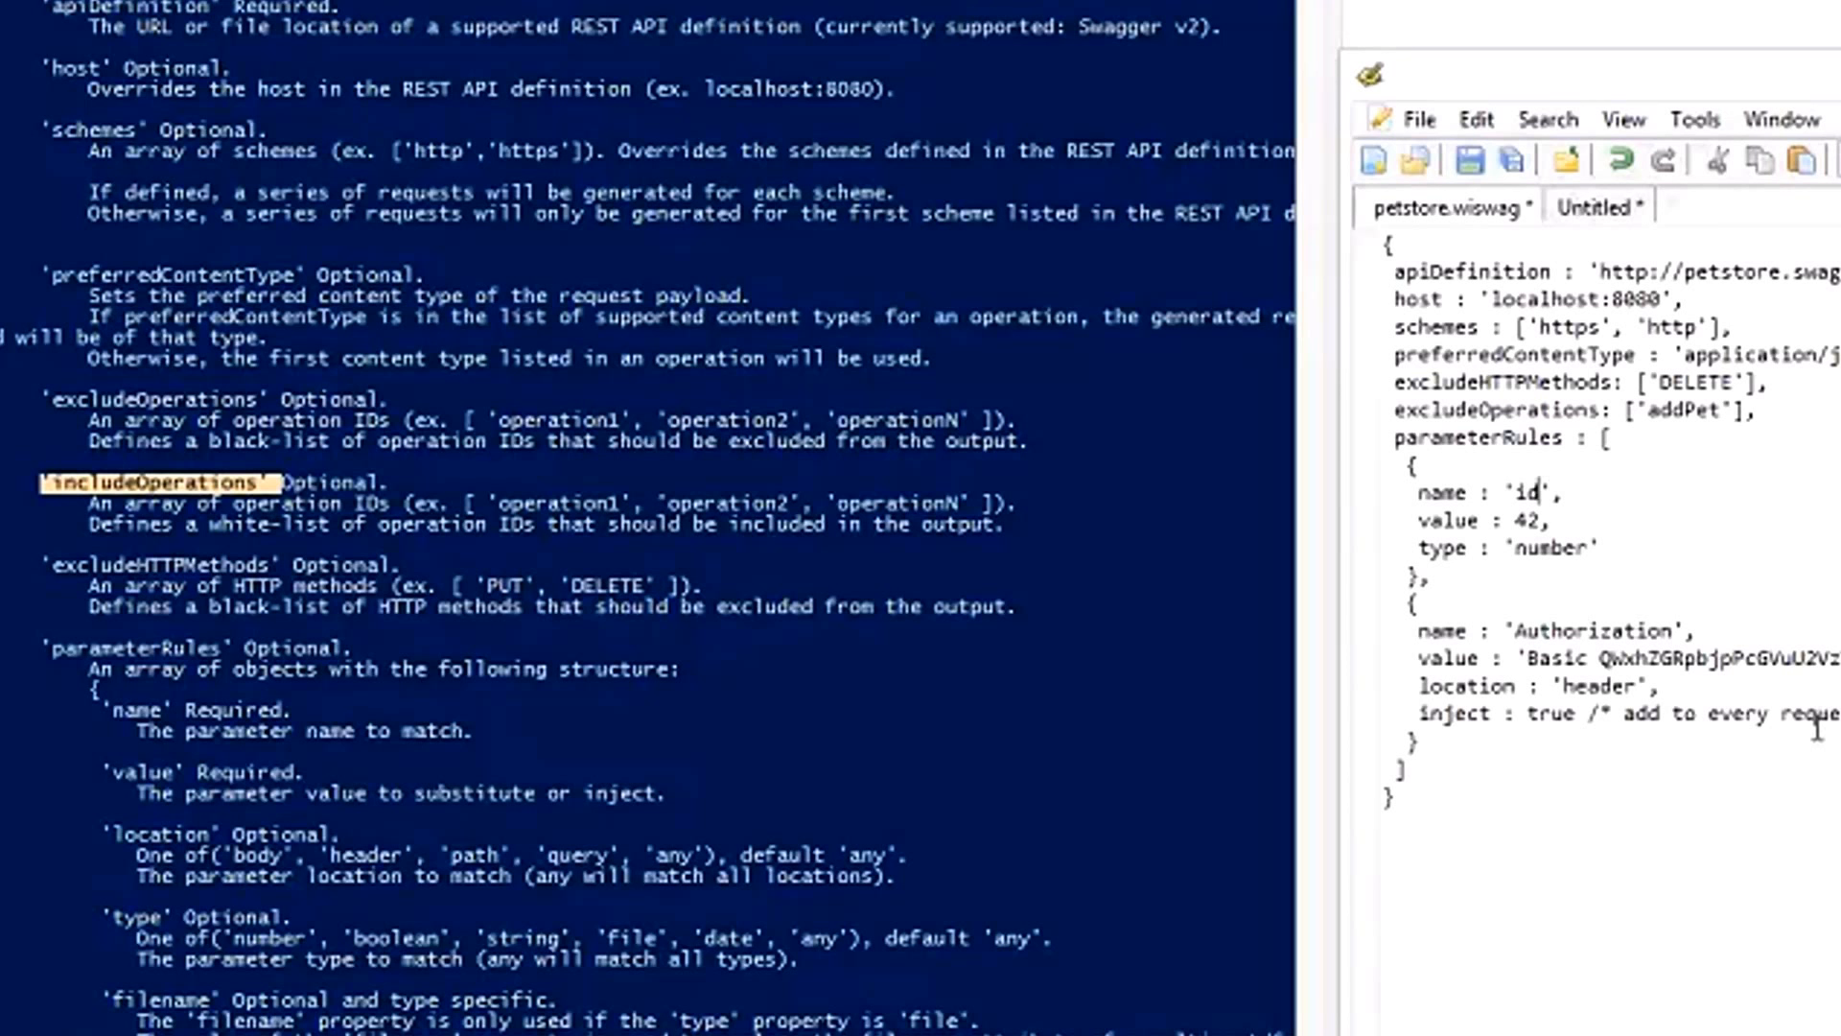
# Remove the type entry and the comma preceding it from the first parameter rule.
pyautogui.click(1552, 548)
pyautogui.doubleClick(1553, 548)
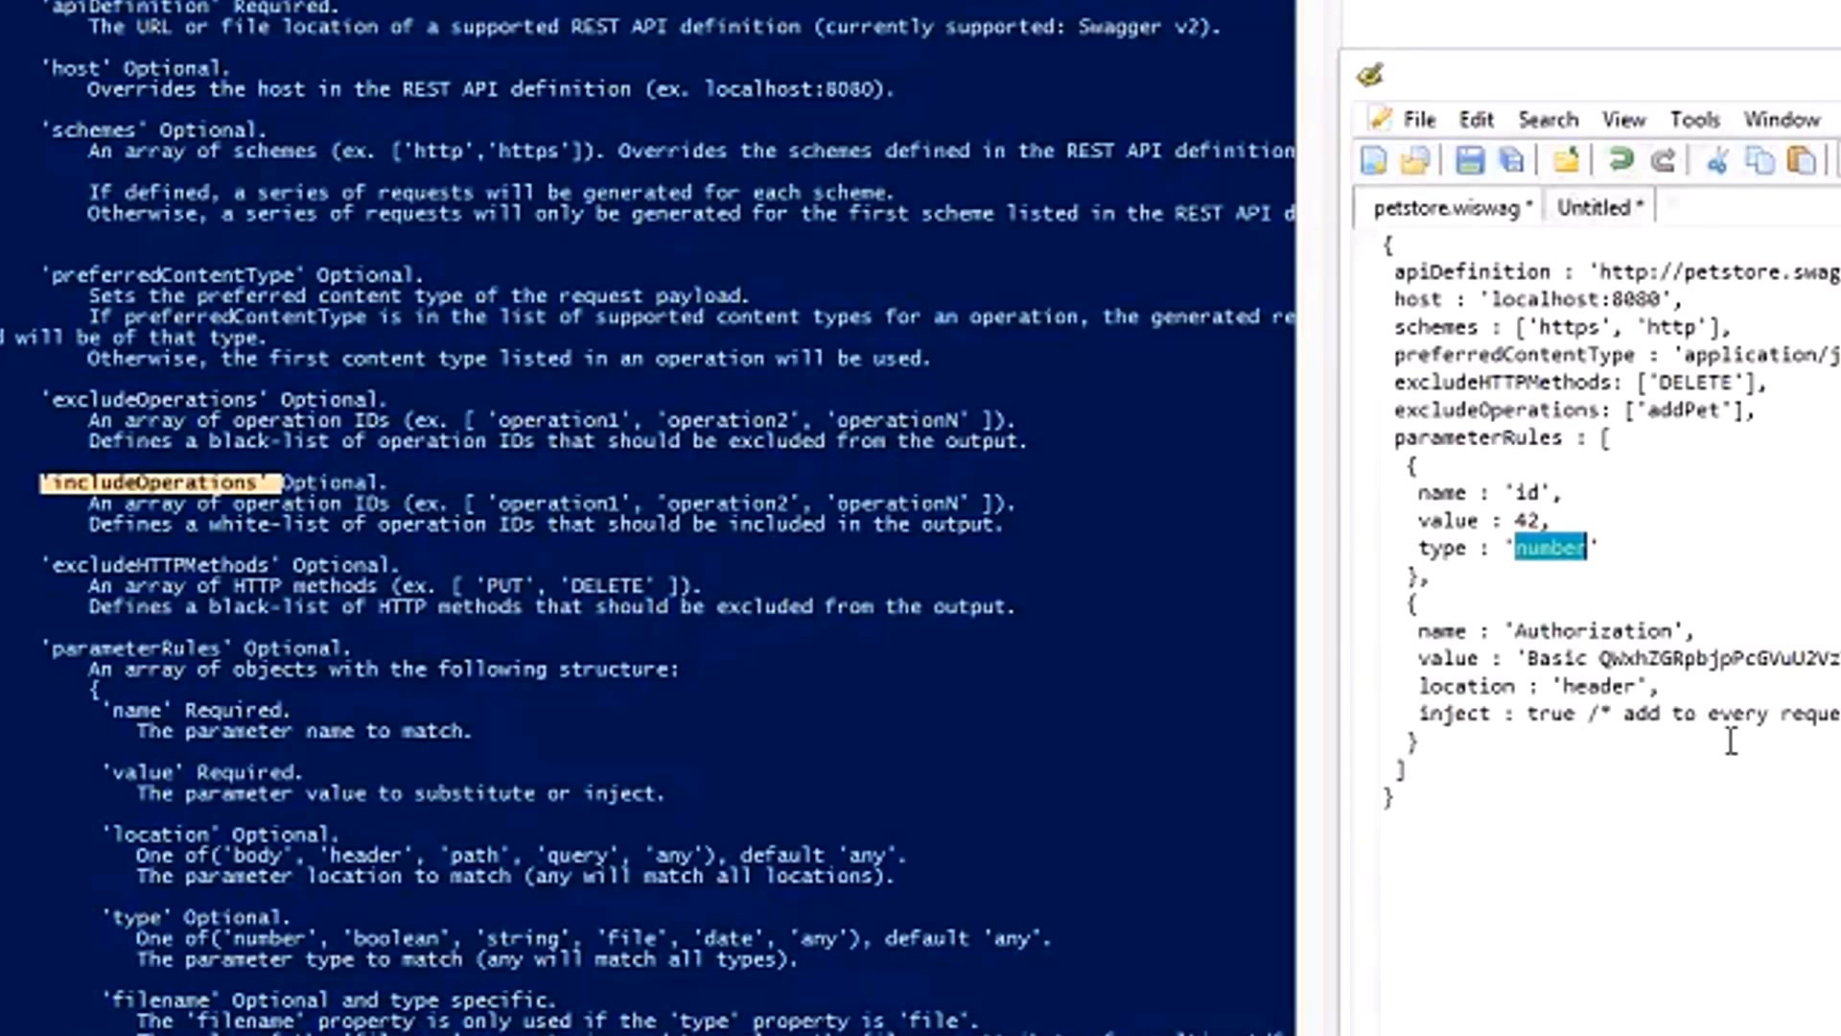
pyautogui.click(1620, 549)
pyautogui.hotkey('shift', 'Up')
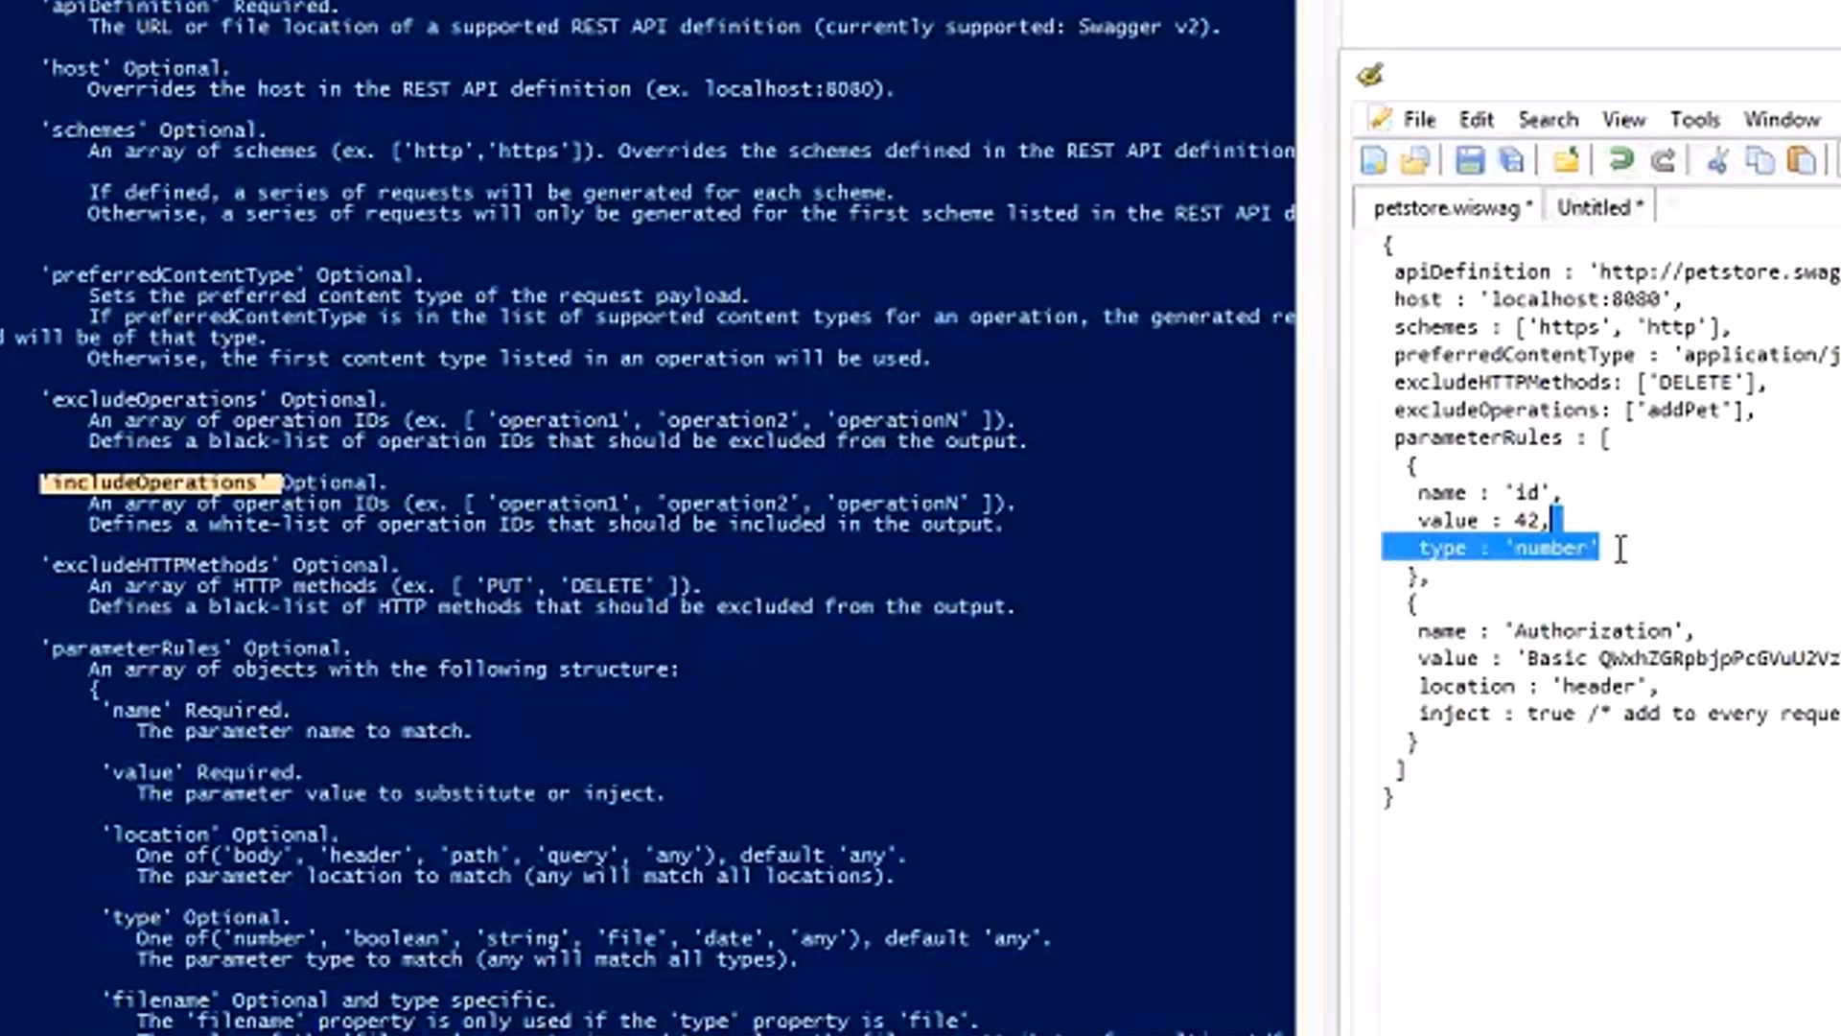
pyautogui.hotkey('shift', 'Left')
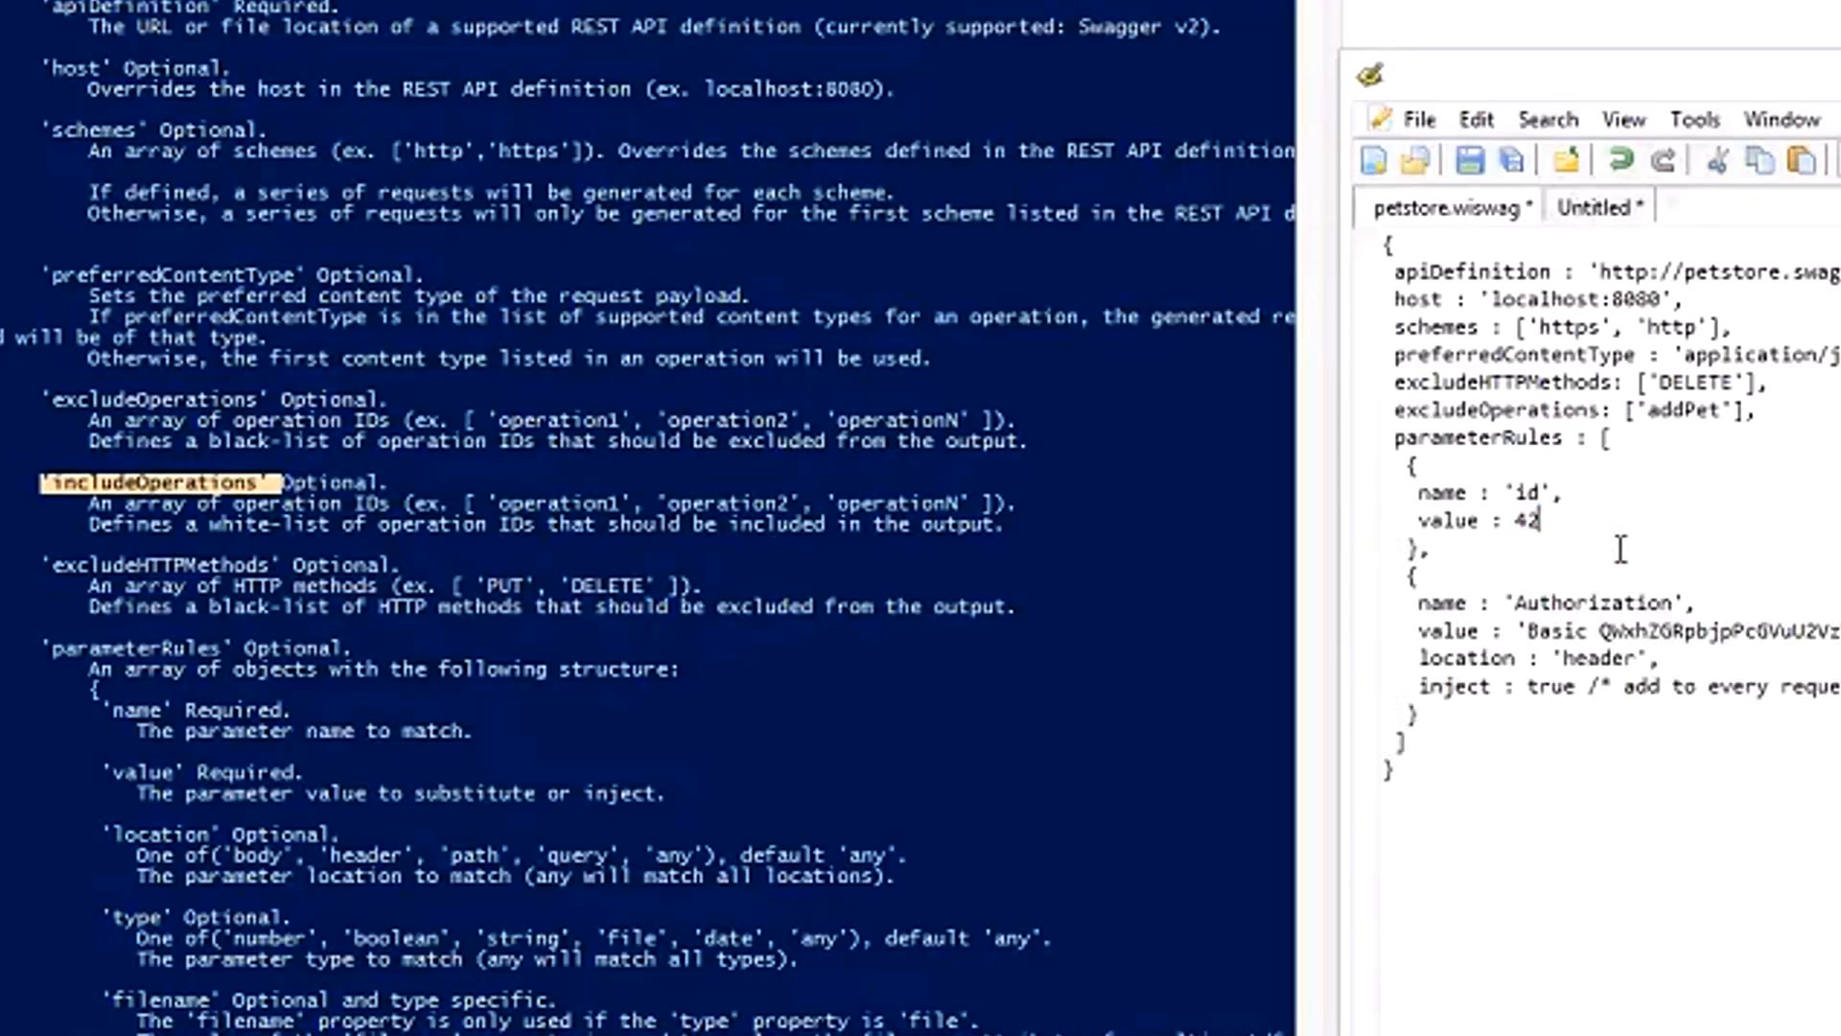
pyautogui.press('Delete')
# Add a comma after the first rule's value and copy the excludeOperations: ['addPet'] line beneath it.
pyautogui.write(',')
pyautogui.press('Up')
pyautogui.press('Up')
pyautogui.press('Up')
pyautogui.press('Up')
pyautogui.press('Home')
pyautogui.hotkey('shift', 'End')
pyautogui.hotkey('ctrl', 'c')
pyautogui.press('Down')
pyautogui.press('Down')
pyautogui.press('Down')
pyautogui.press('Down')
pyautogui.press('Return')
pyautogui.hotkey('ctrl', 'v')
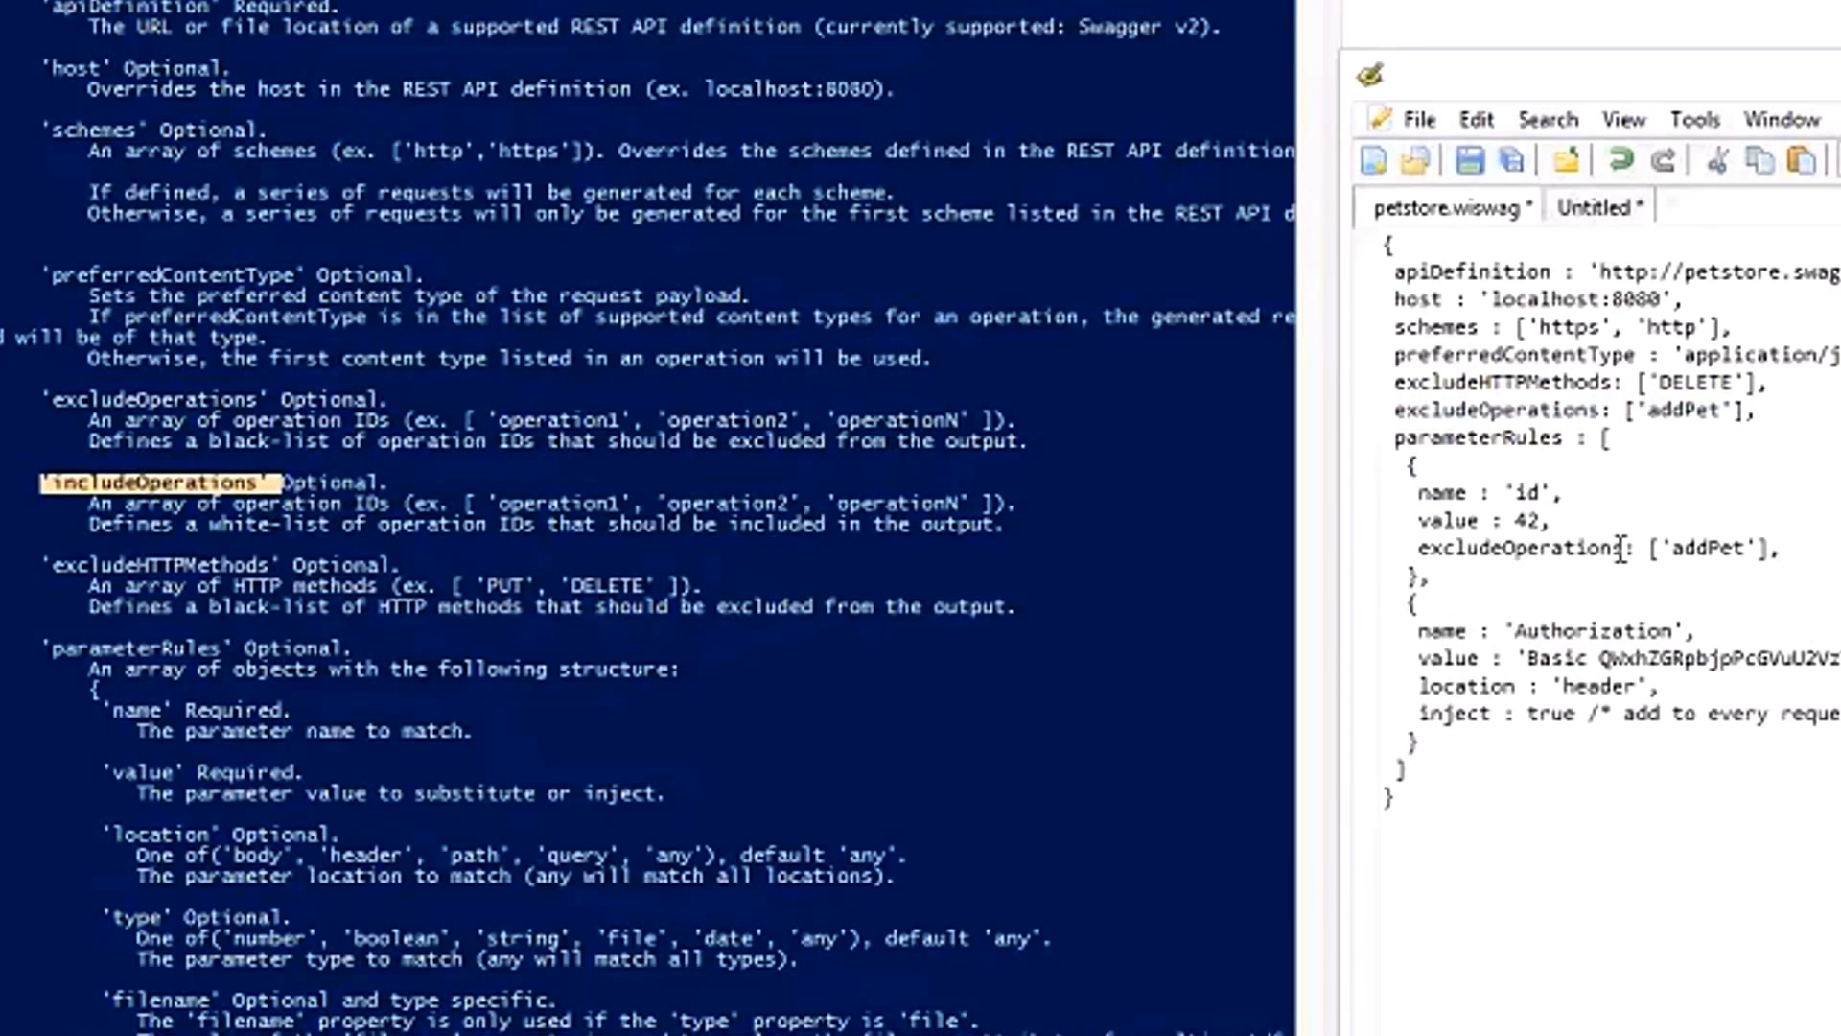
# Turn the copied line into includeOperations: ['addPet'] without a trailing comma, and check it against the rule's name.
pyautogui.press('BackSpace')
pyautogui.press('Home')
pyautogui.press('Delete')
pyautogui.press('Delete')
pyautogui.write('in')
pyautogui.doubleClick(1527, 491)
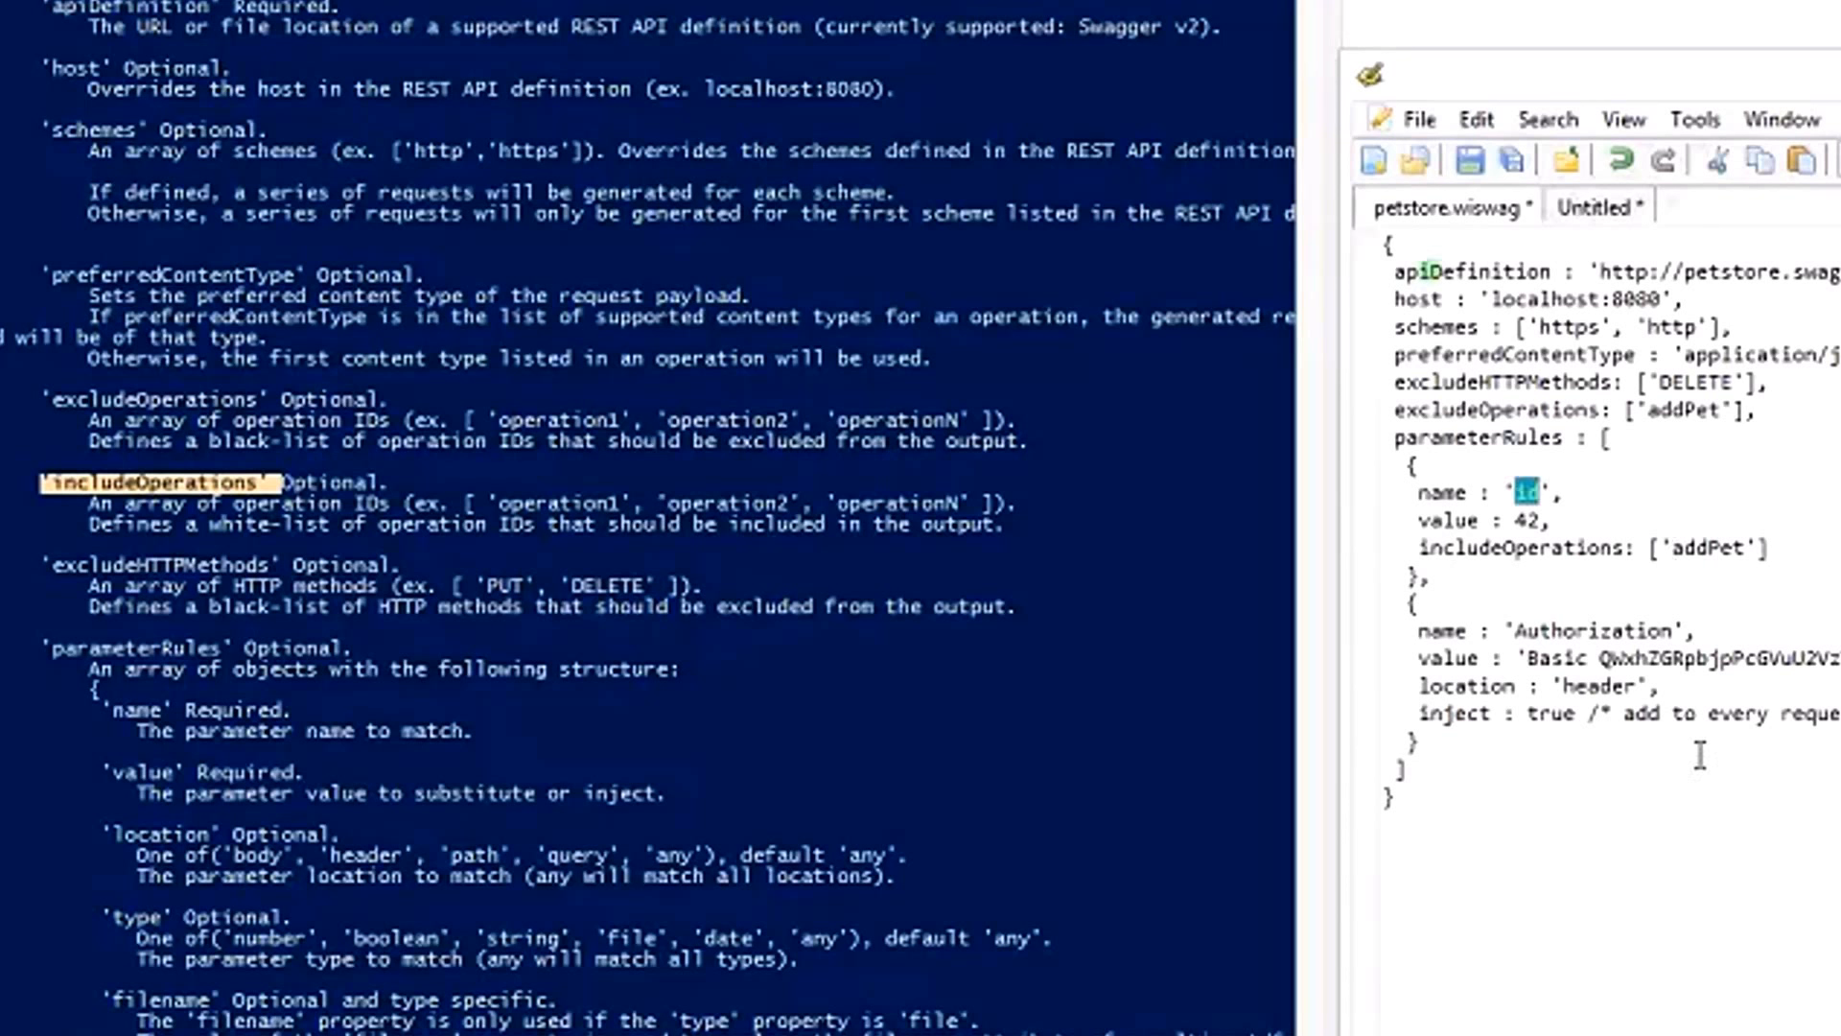
pyautogui.doubleClick(1732, 545)
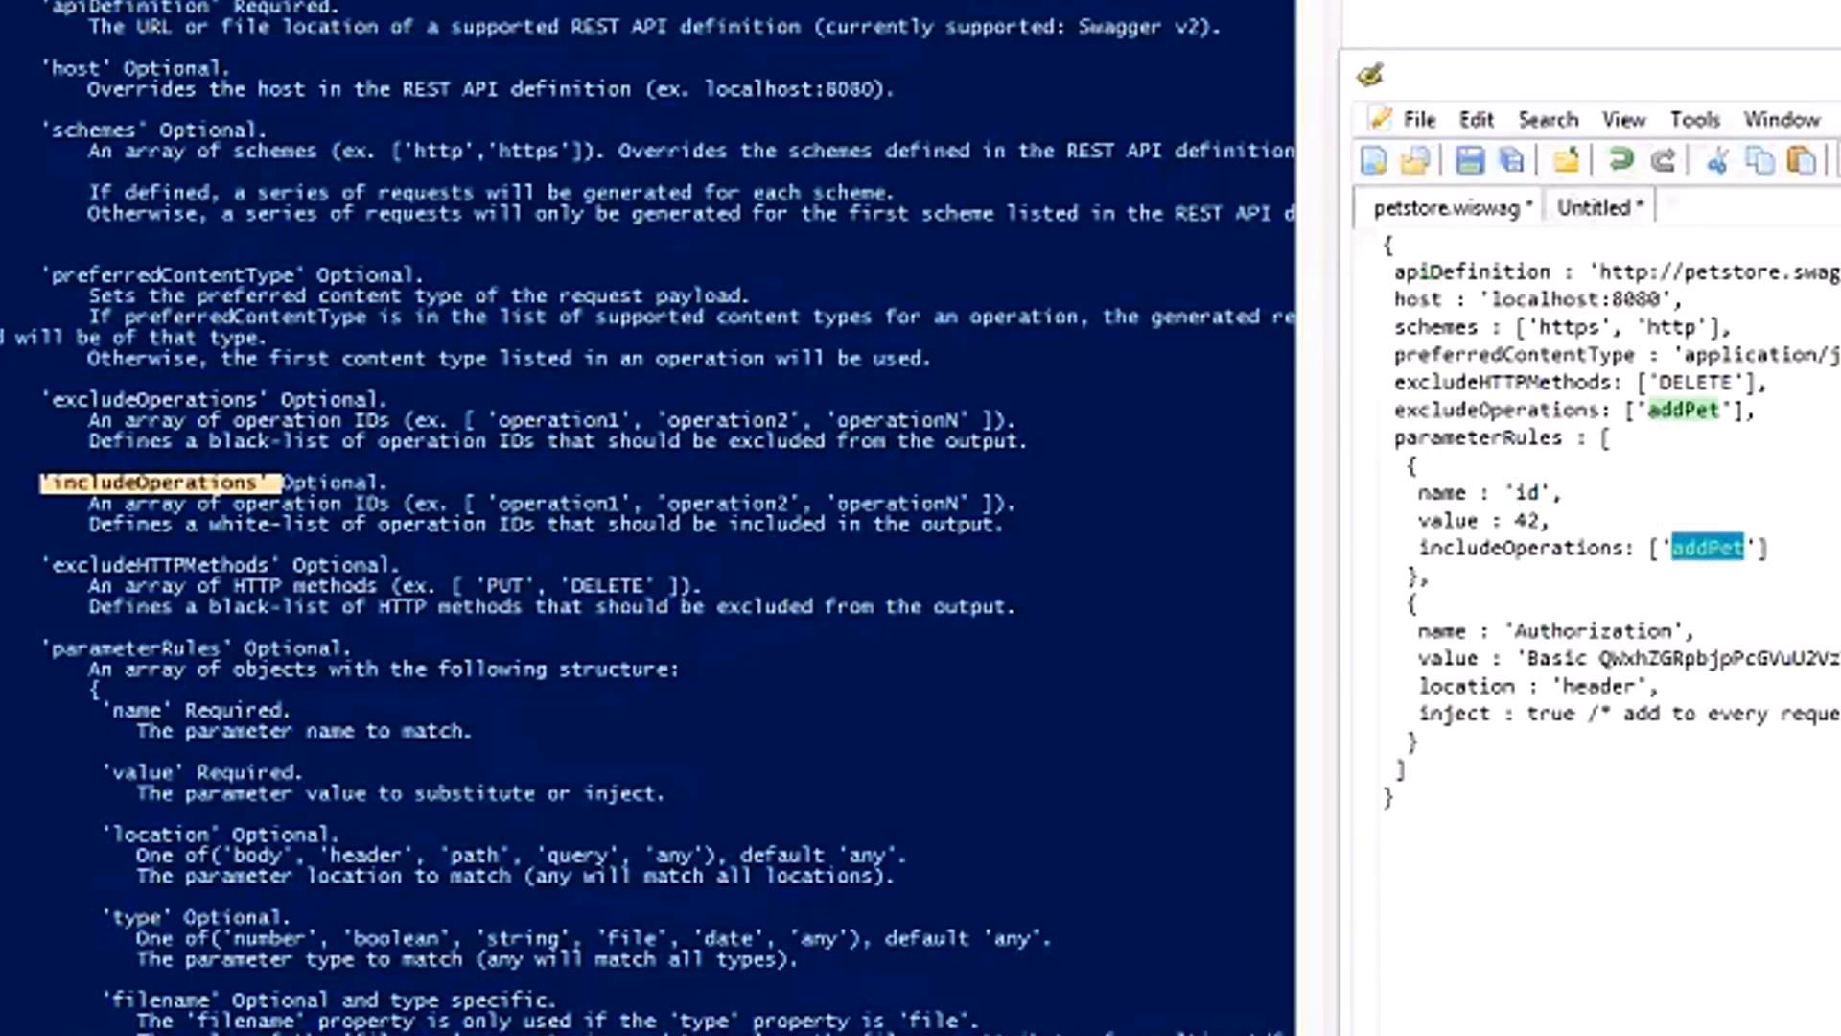
# Delete the includeOperations line and the comma after the value from the first parameter rule.
pyautogui.press('End')
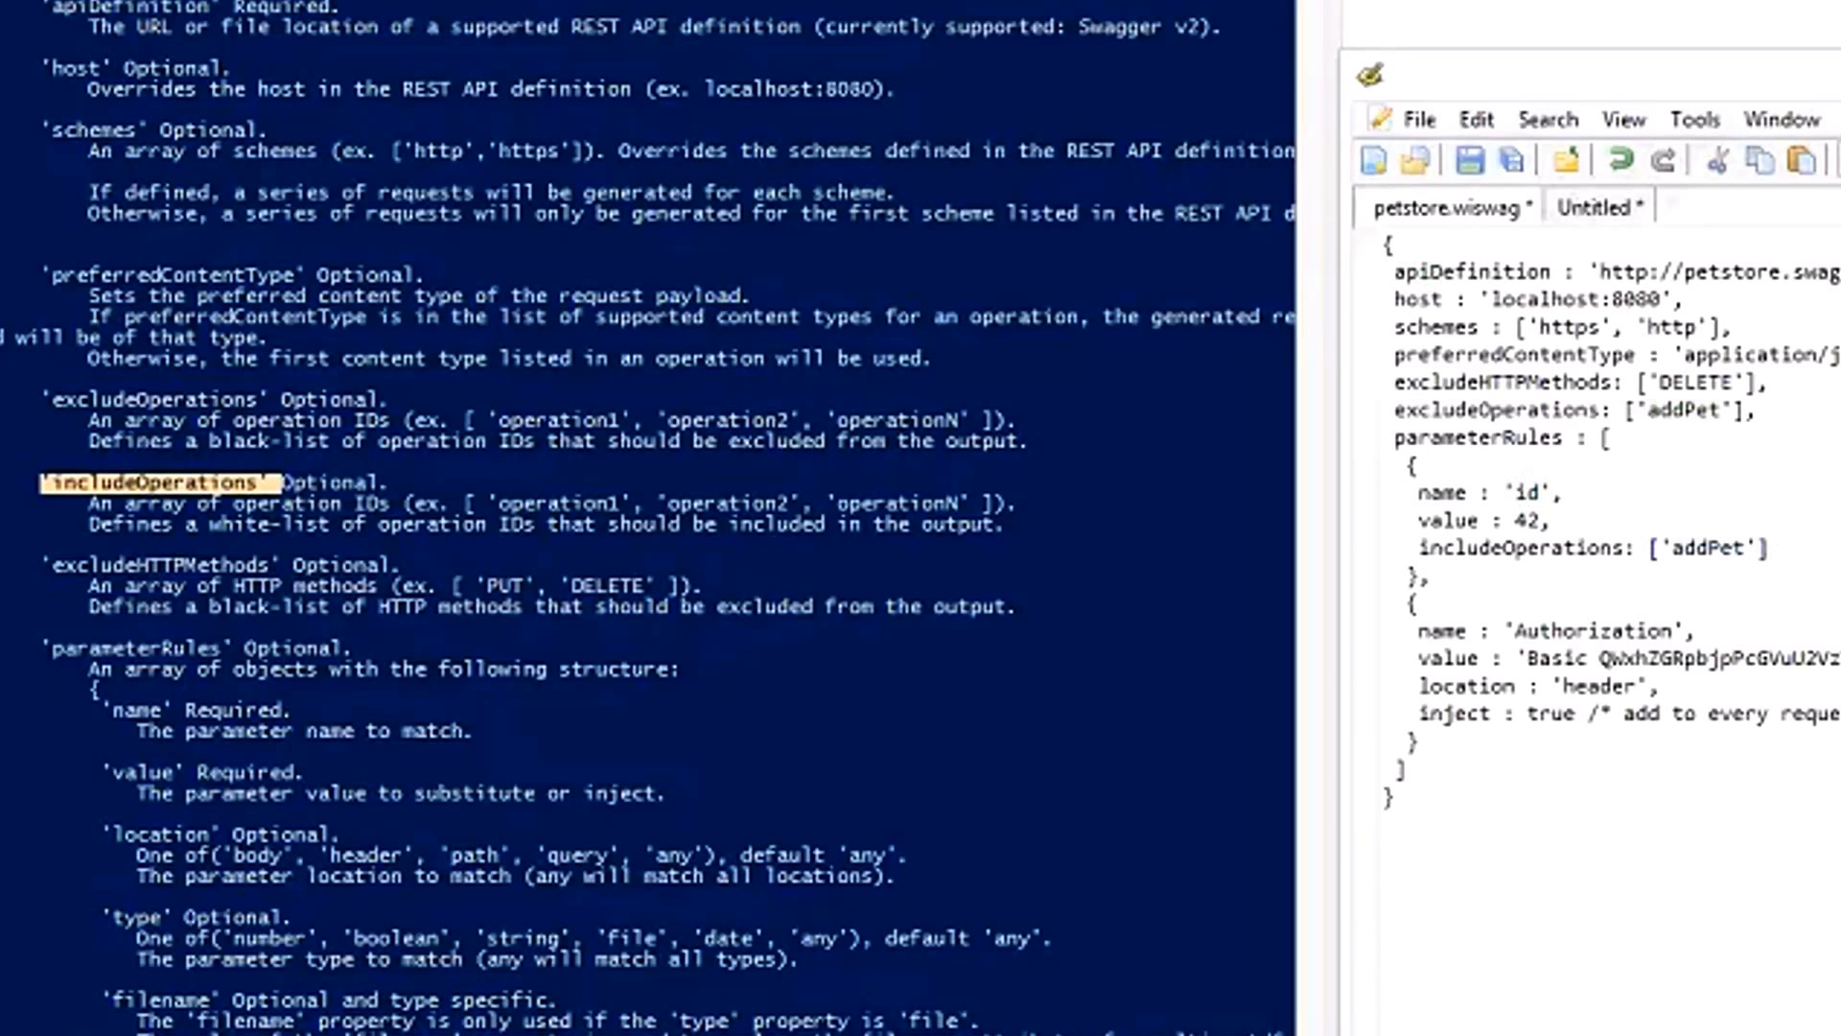
pyautogui.hotkey('shift', 'Up')
pyautogui.press('Delete')
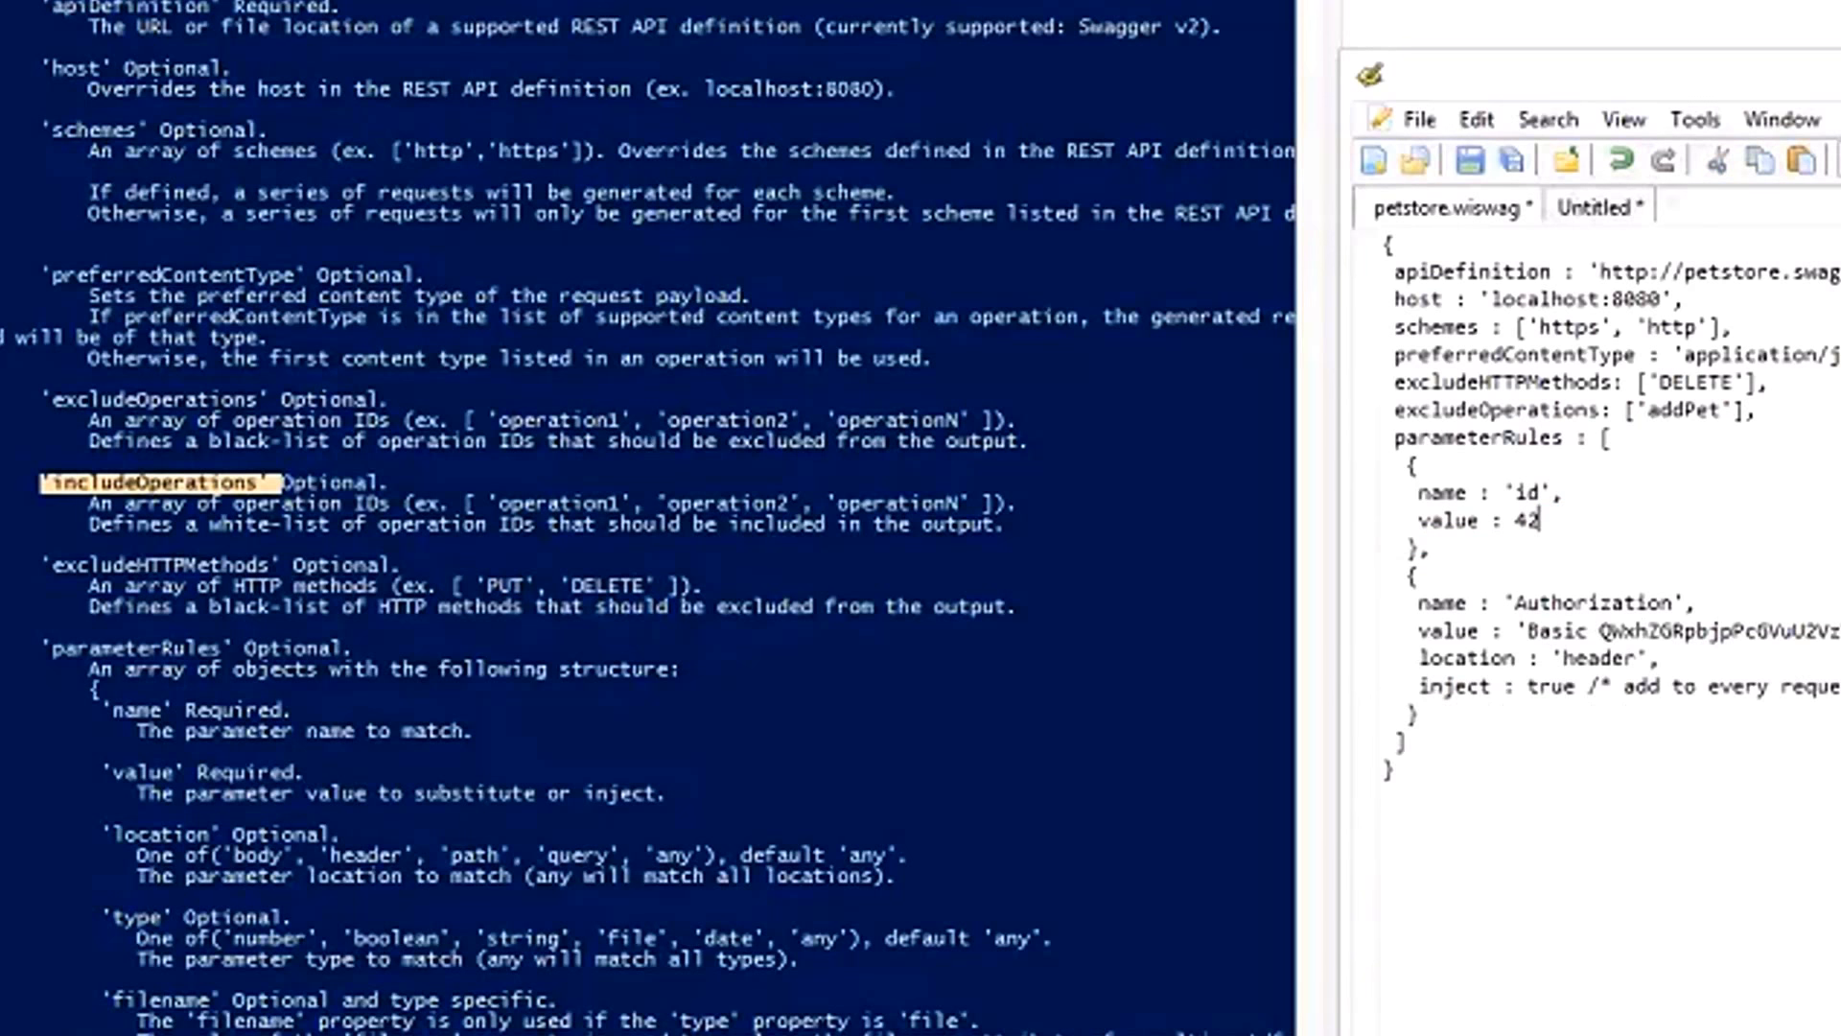
# Change the first parameter rule's name to 'petId'.
pyautogui.press('Up')
pyautogui.press('Left')
pyautogui.press('Left')
pyautogui.write('pet')
pyautogui.press('Delete')
pyautogui.write('I')
# Restore the type : 'number' line in the first parameter rule, keep its name as 'petId', and save petstore.wiswag.
pyautogui.doubleClick(1443, 685)
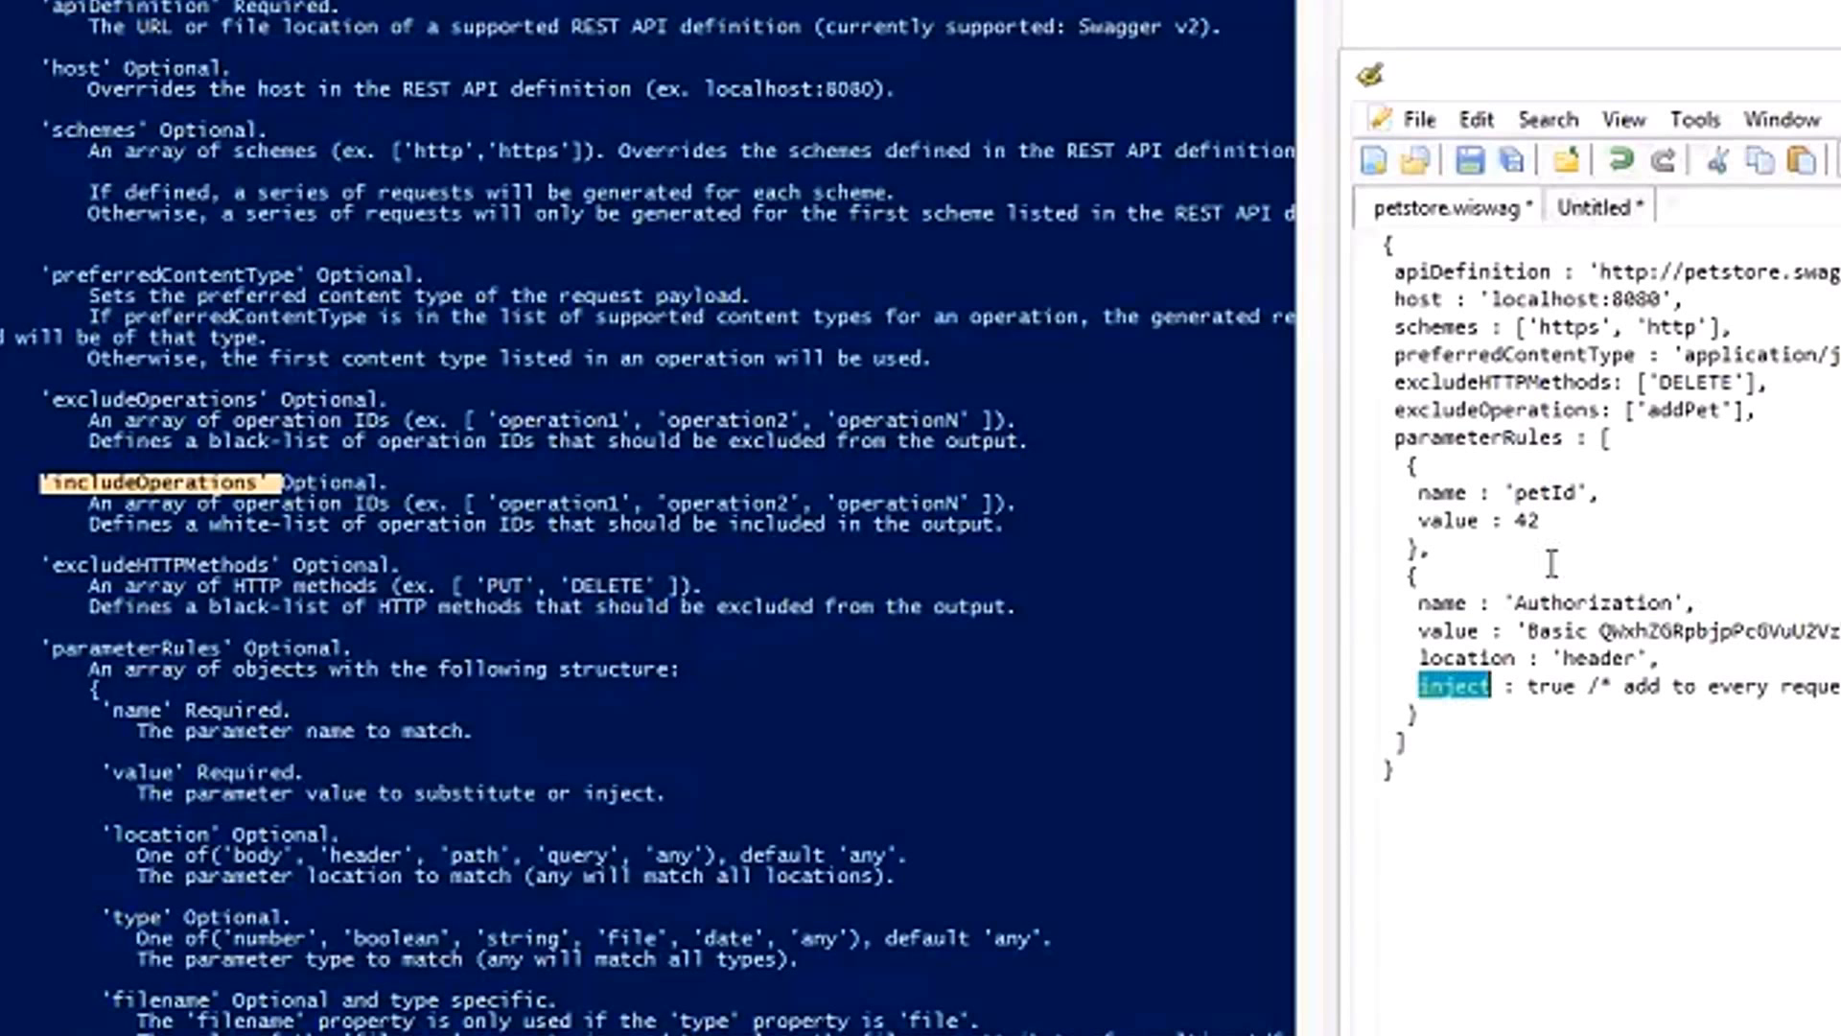
pyautogui.click(1566, 518)
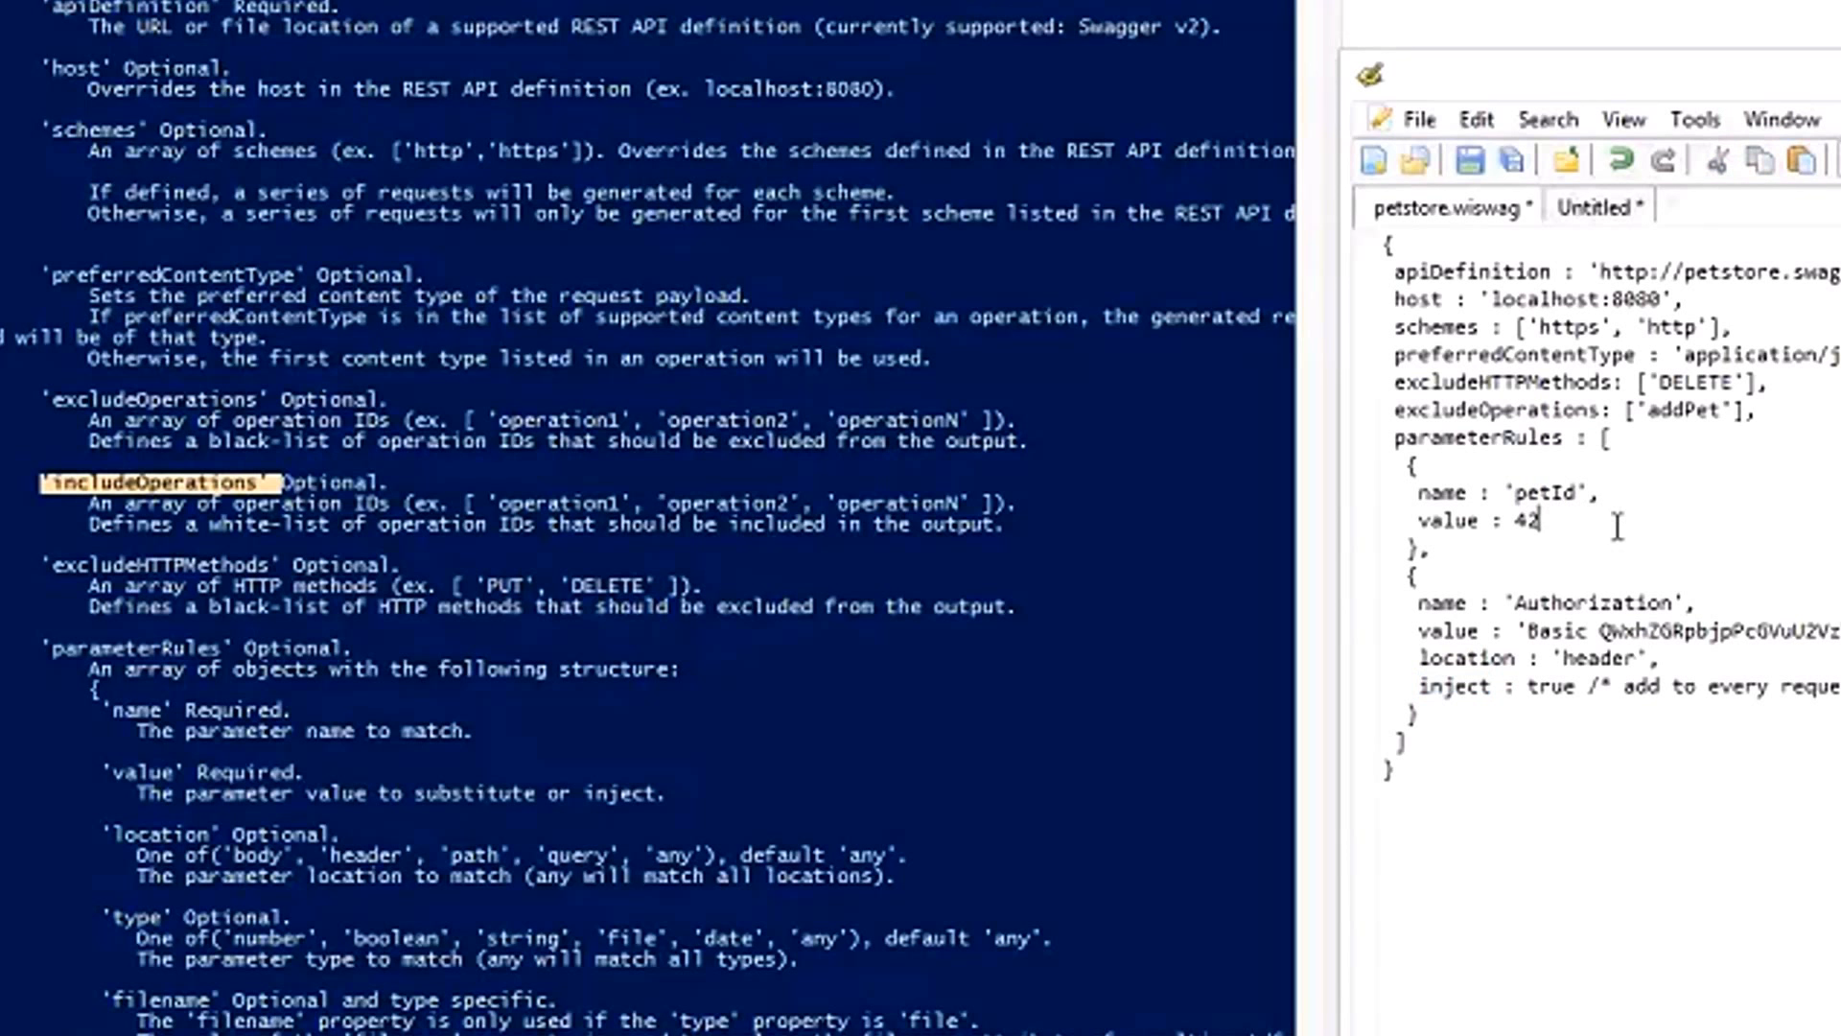
pyautogui.hotkey('ctrl', 'z')
pyautogui.hotkey('ctrl', 'z')
pyautogui.hotkey('ctrl', 'z')
pyautogui.hotkey('ctrl', 'z')
pyautogui.hotkey('ctrl', 'z')
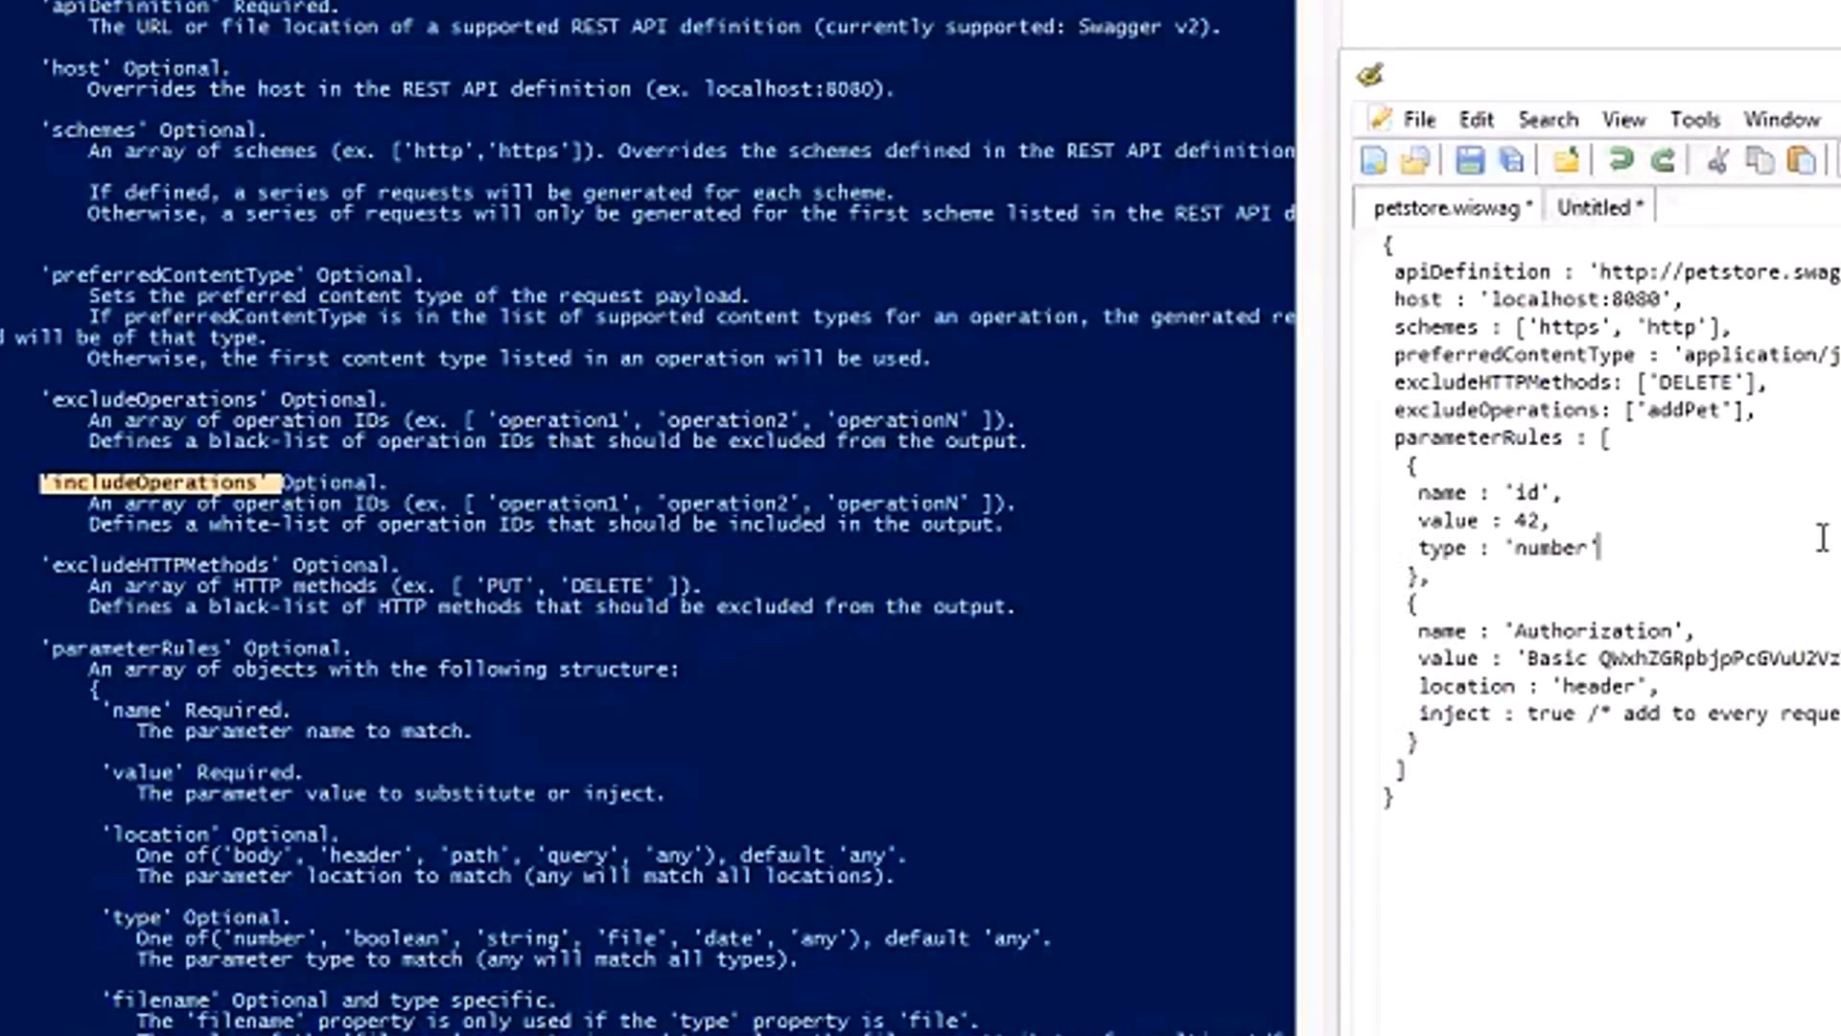
pyautogui.hotkey('ctrl', 'y')
pyautogui.hotkey('ctrl', 'y')
pyautogui.hotkey('ctrl', 'y')
pyautogui.hotkey('ctrl', 's')
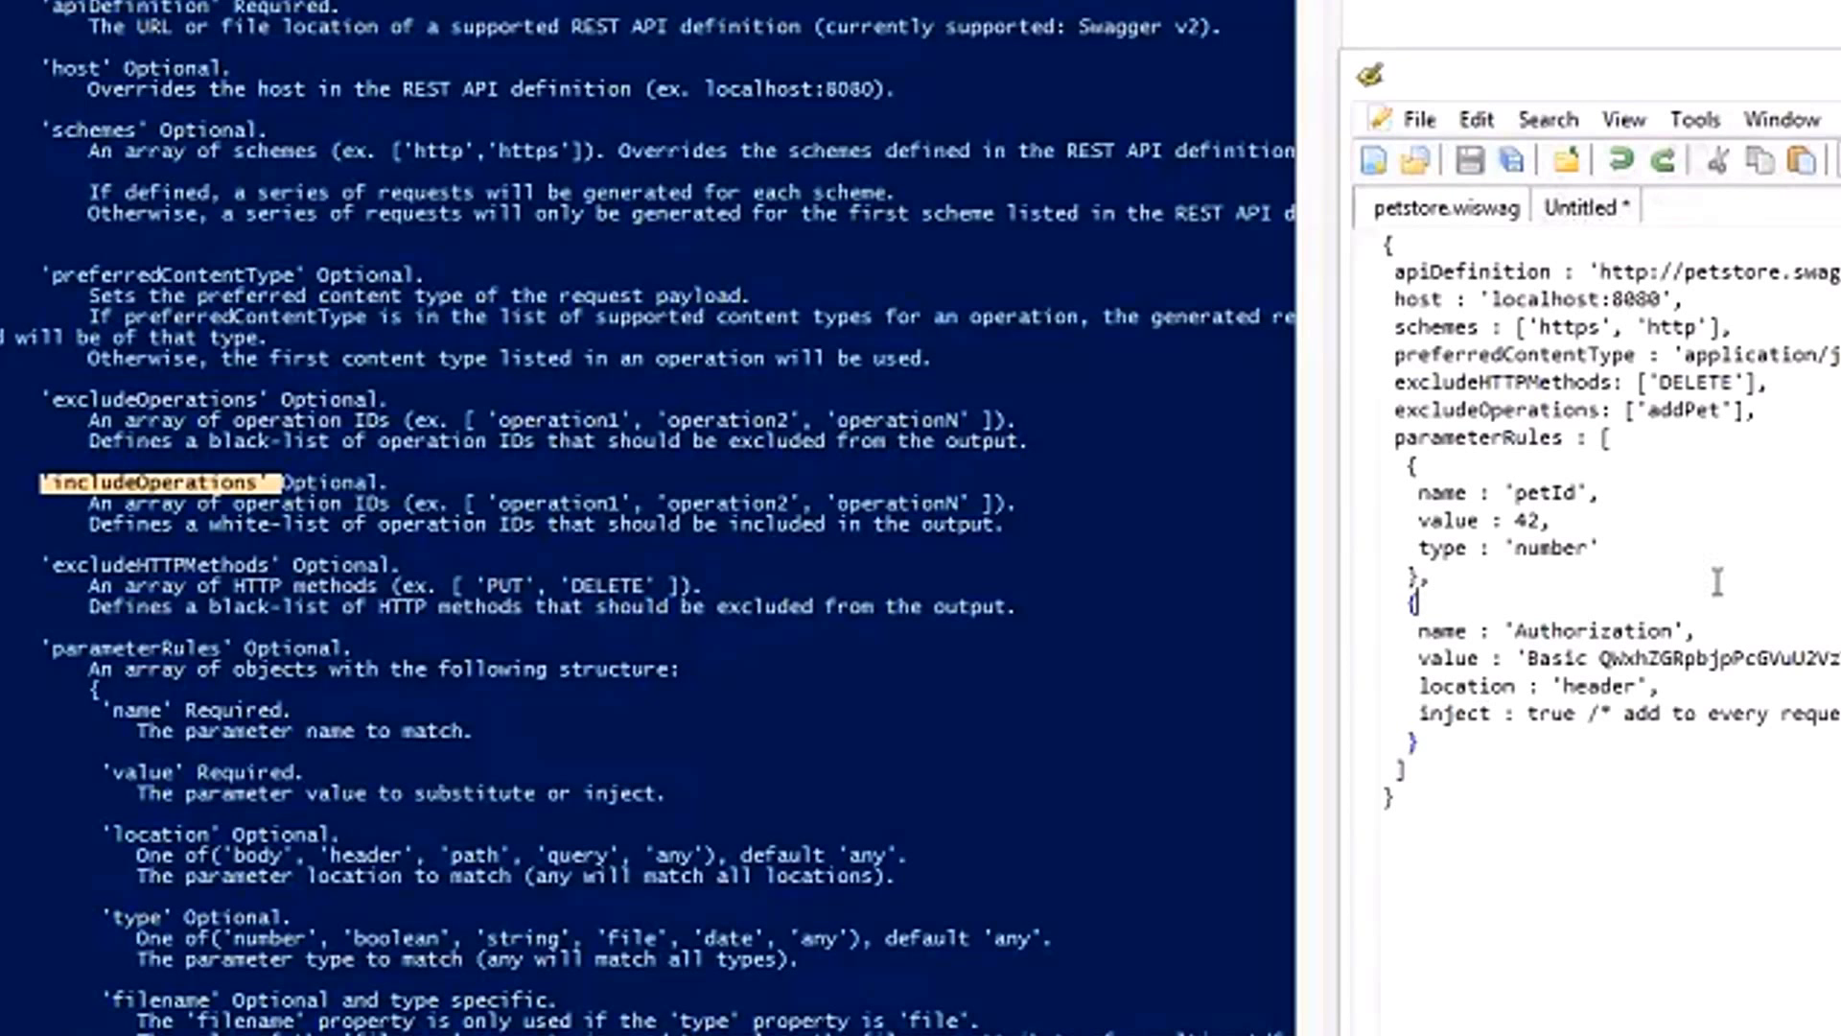
# Delete the excludeOperations: ['addPet'] line above parameterRules and save the file.
pyautogui.moveTo(1811, 419); pyautogui.dragTo(1773, 390)
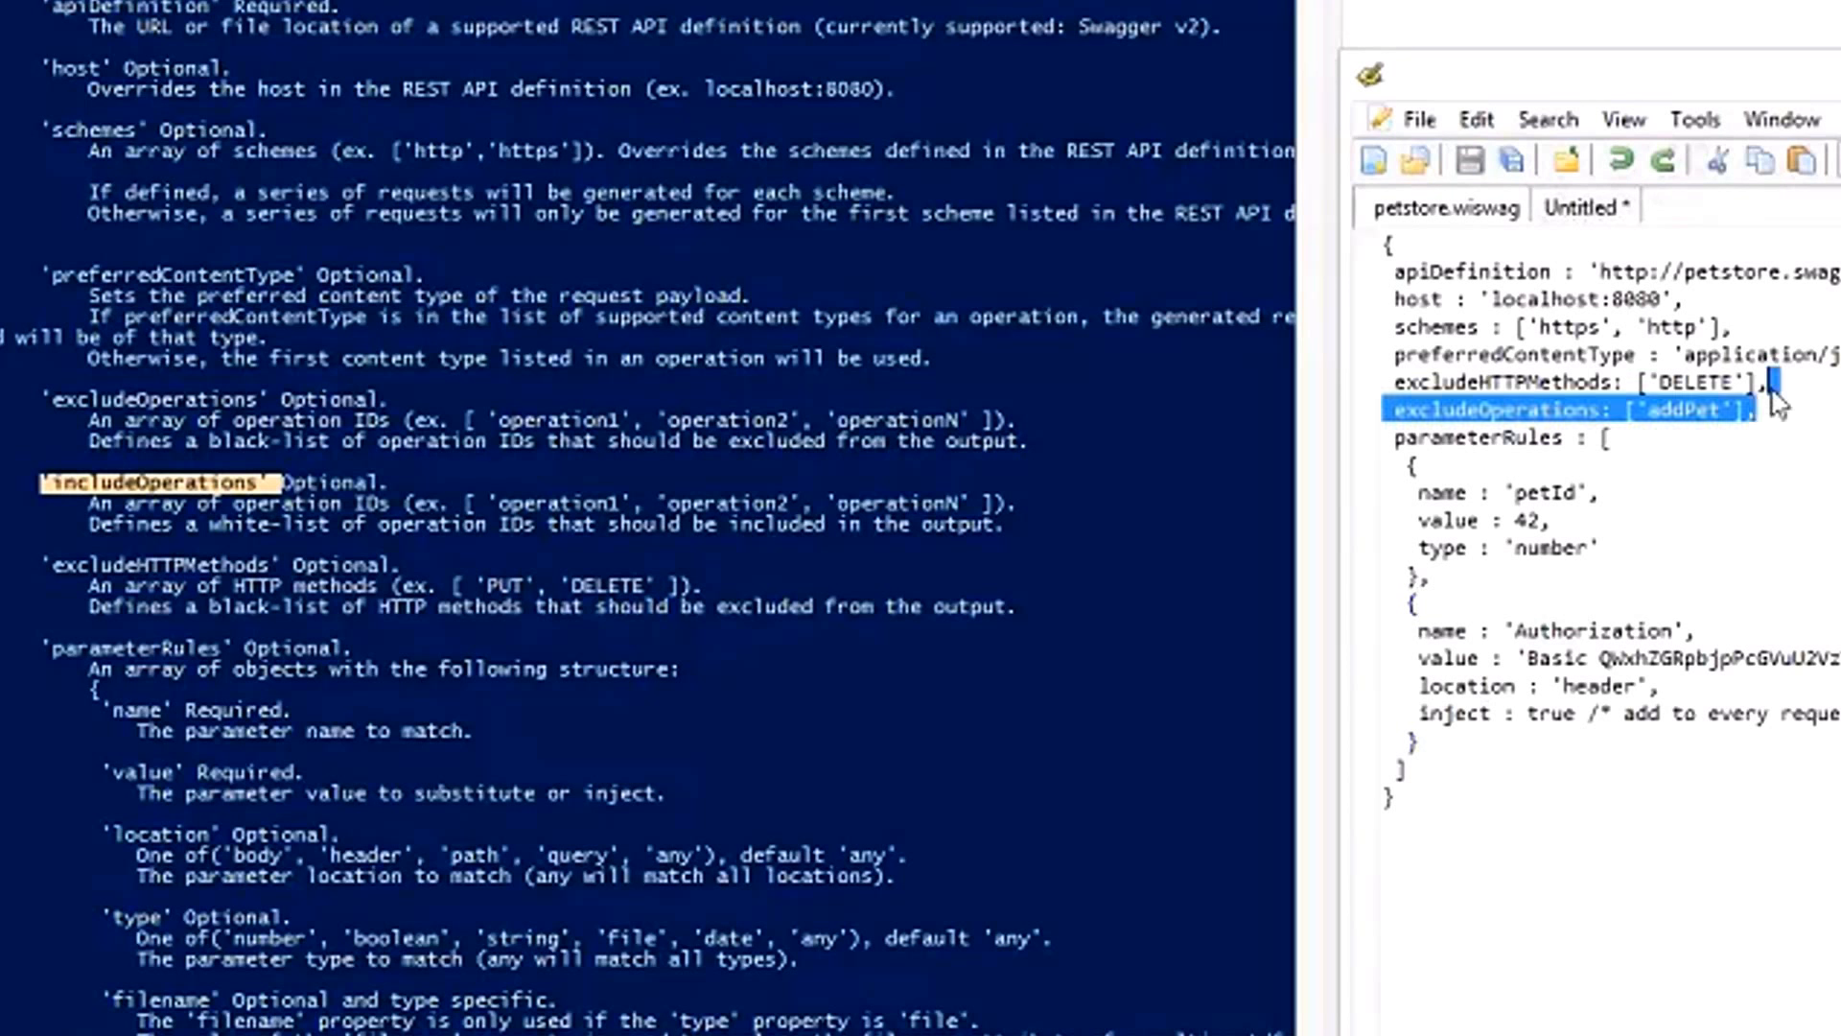
pyautogui.press('BackSpace')
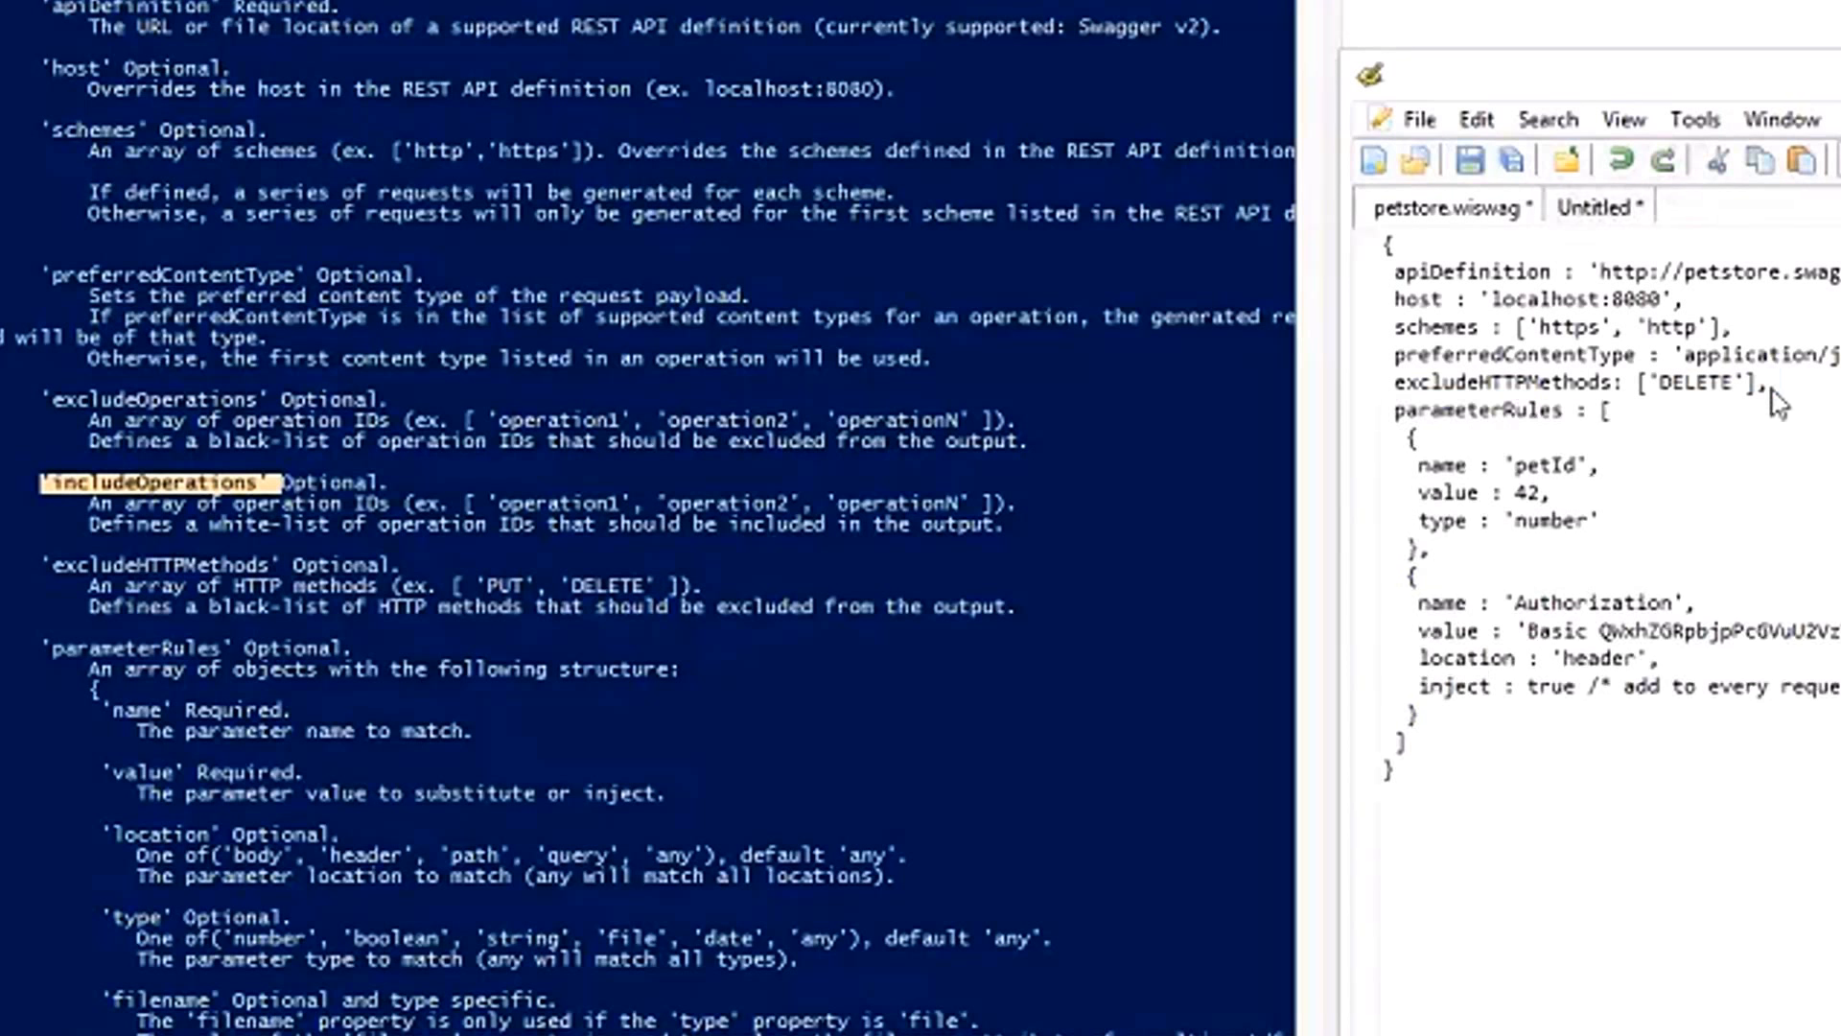
pyautogui.hotkey('ctrl', 's')
# Examine the Authorization parameter rule's name, value, location and inject settings in petstore.wiswag.
pyautogui.doubleClick(1565, 603)
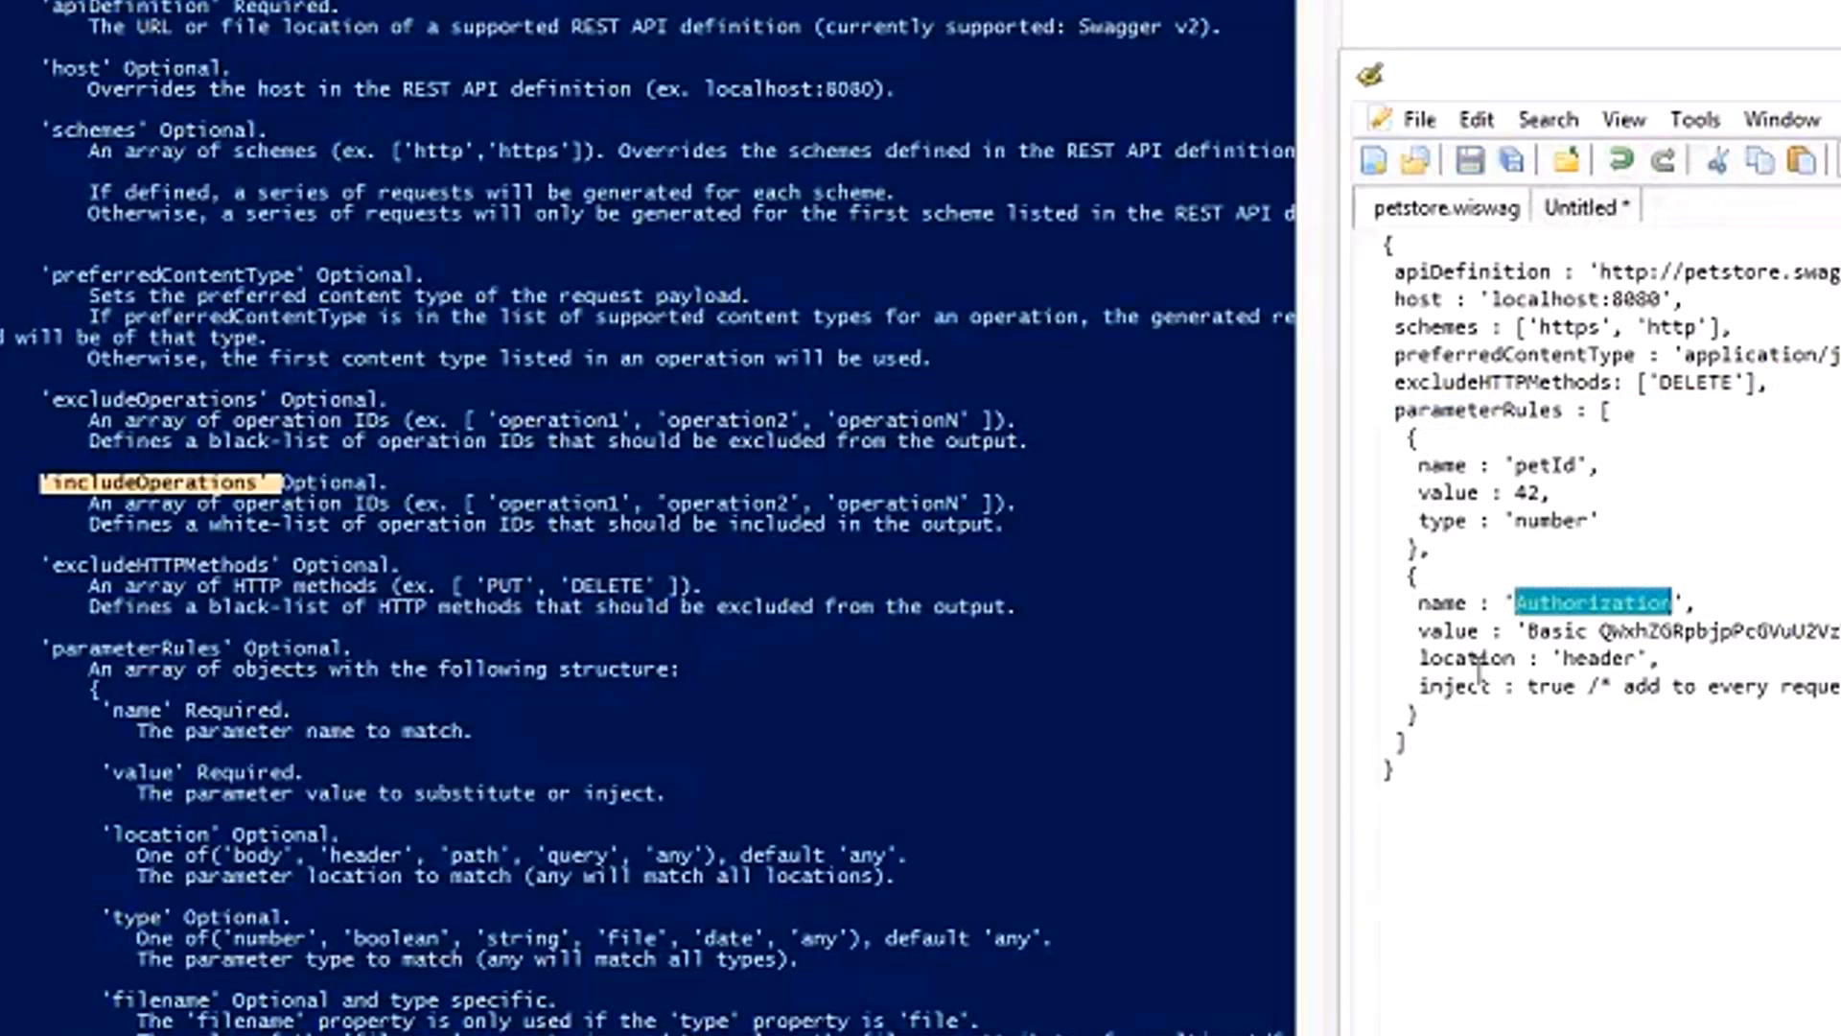
pyautogui.rightClick(1449, 685)
pyautogui.doubleClick(1436, 690)
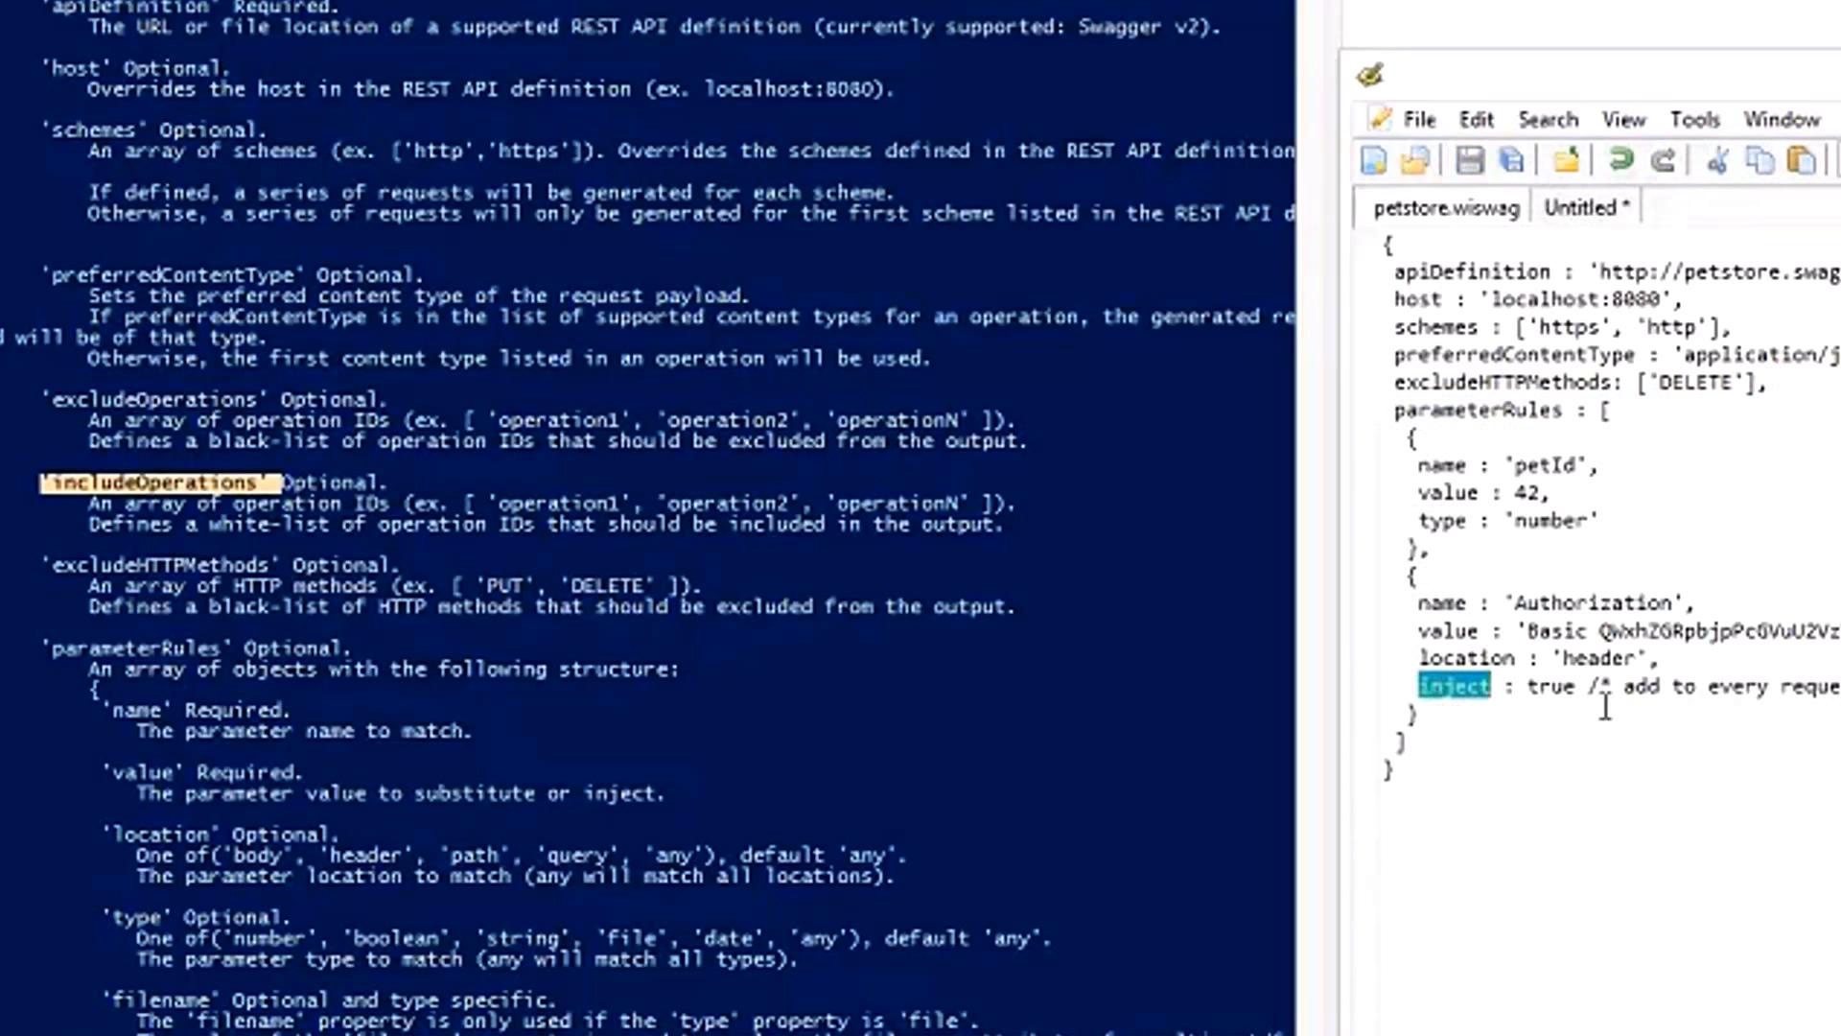
pyautogui.keyDown('shift'); pyautogui.click(1576, 687); pyautogui.keyUp('shift')
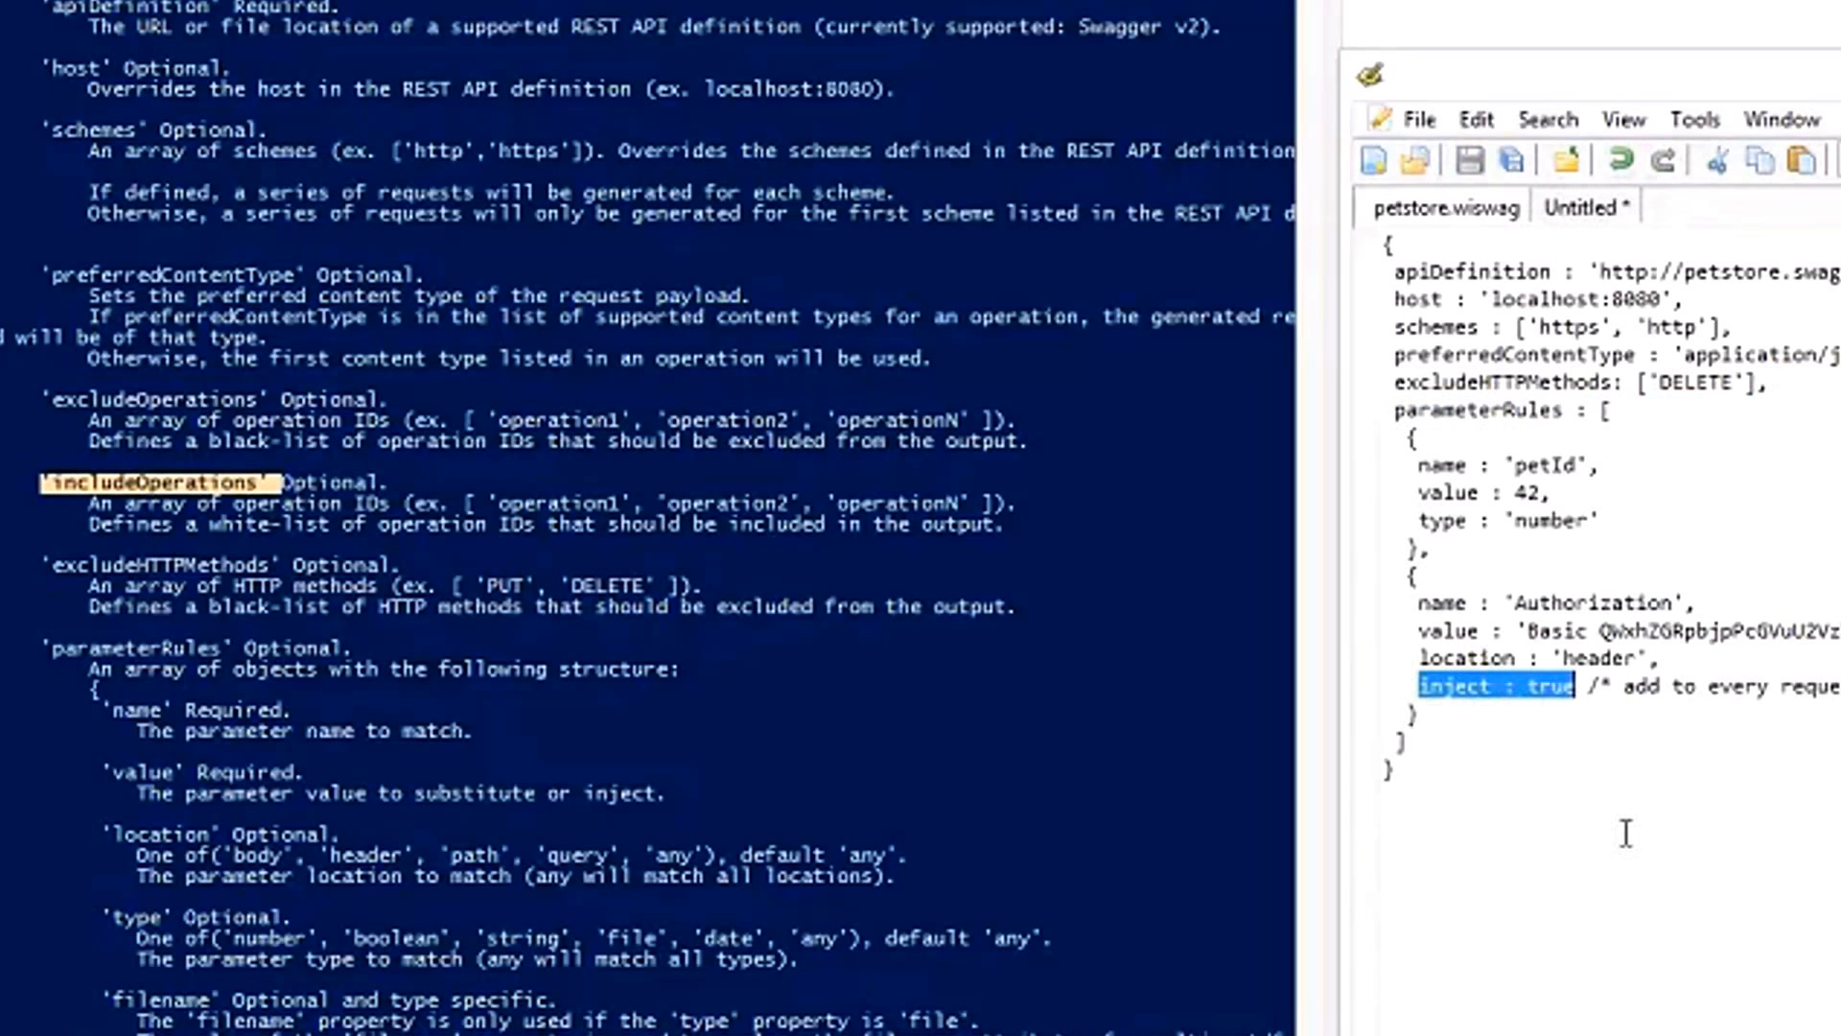
pyautogui.doubleClick(1473, 656)
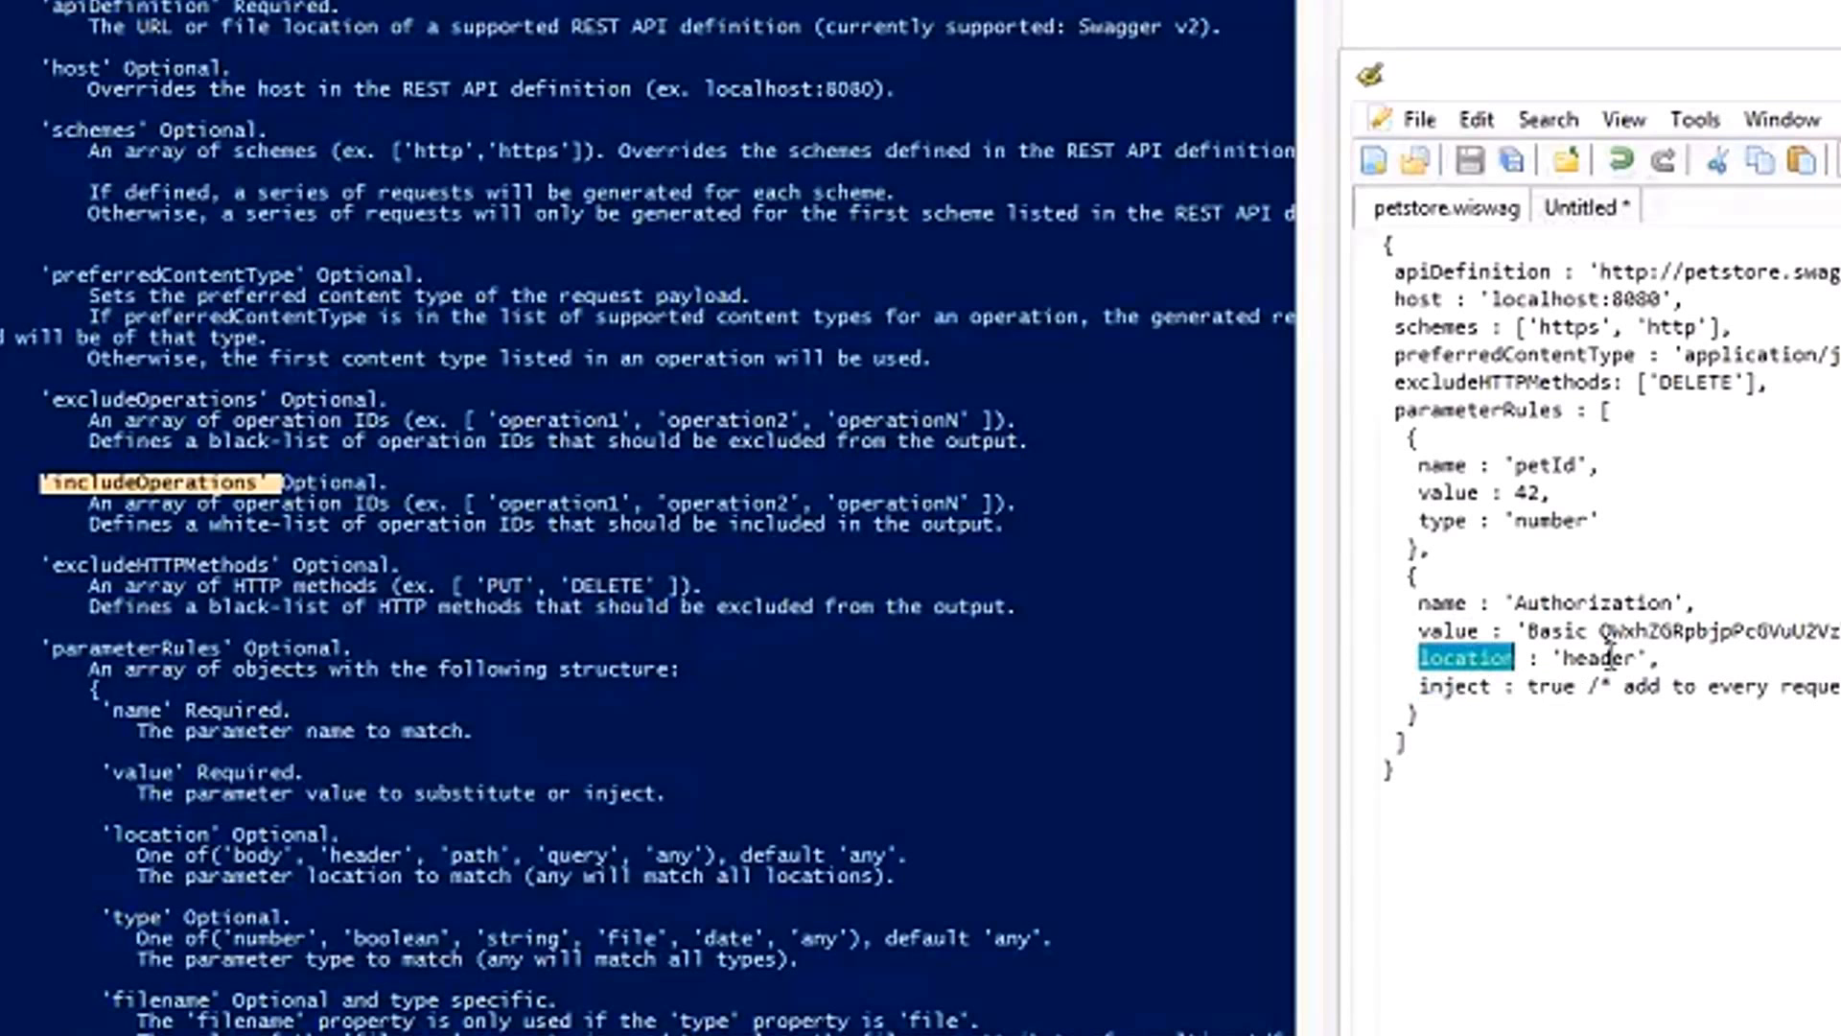
pyautogui.doubleClick(1532, 604)
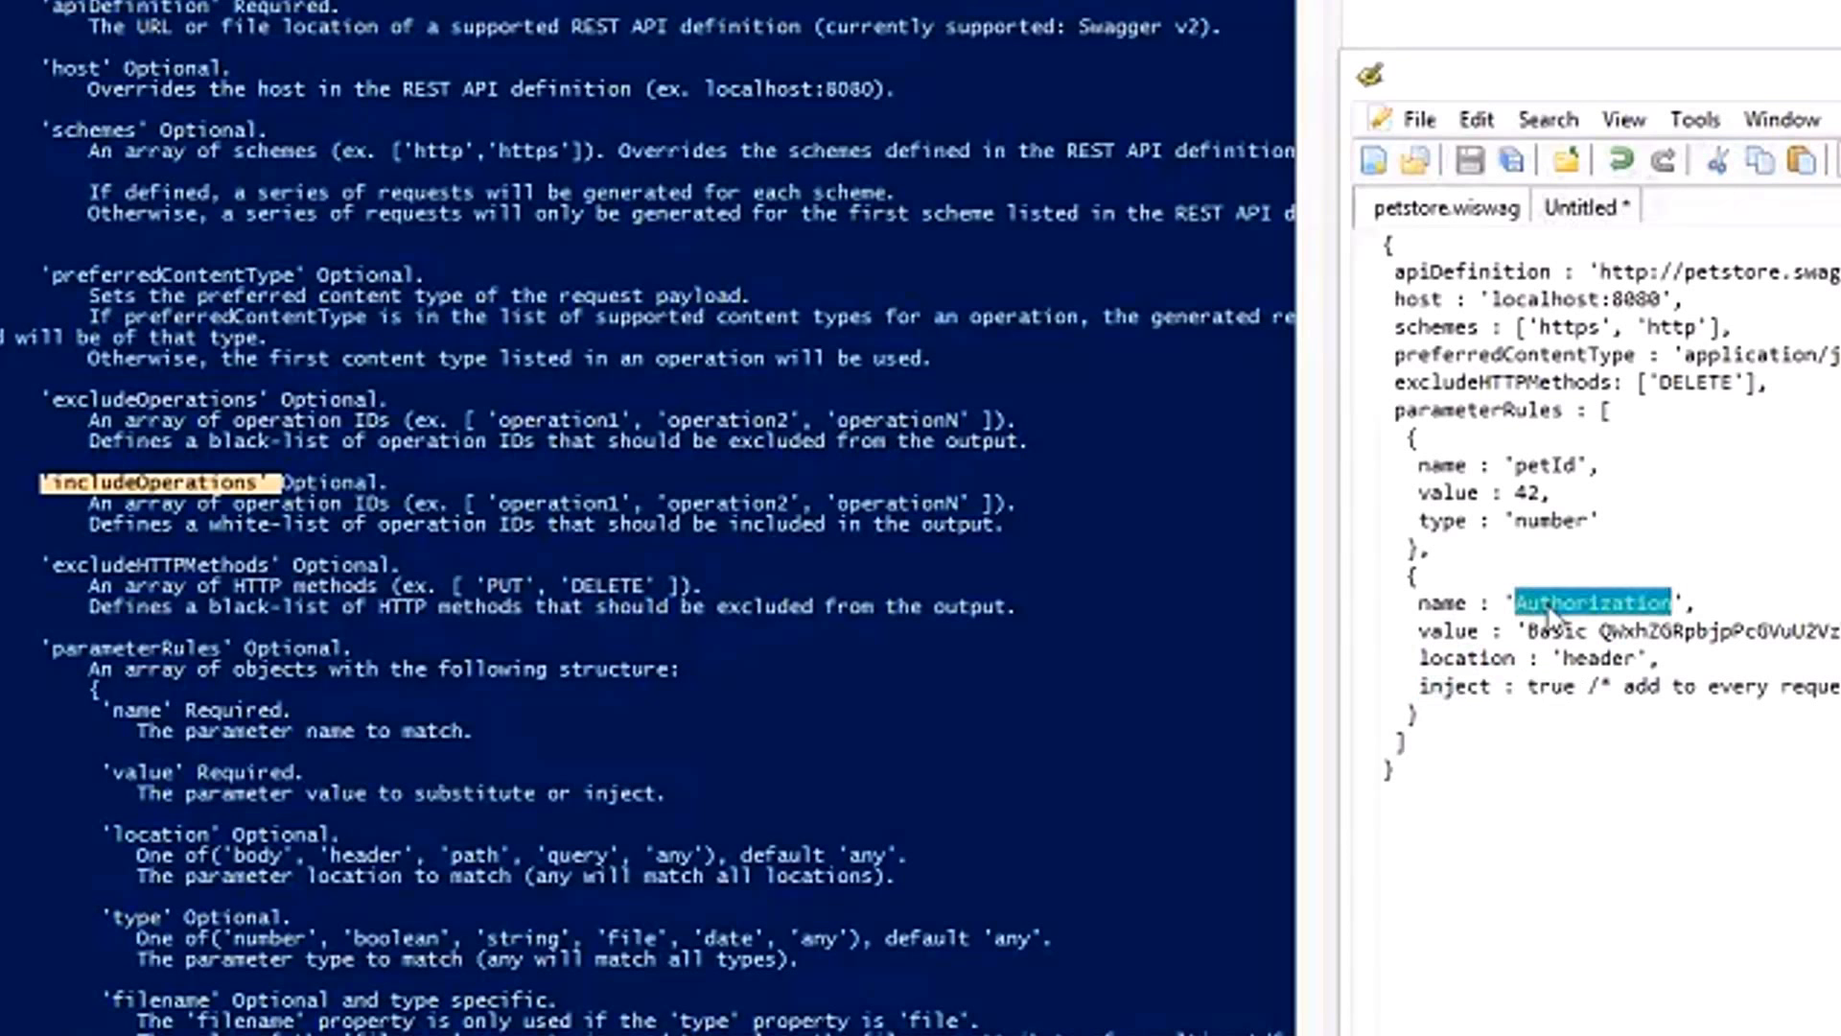
pyautogui.click(1516, 630)
pyautogui.hotkey('shift', 'End')
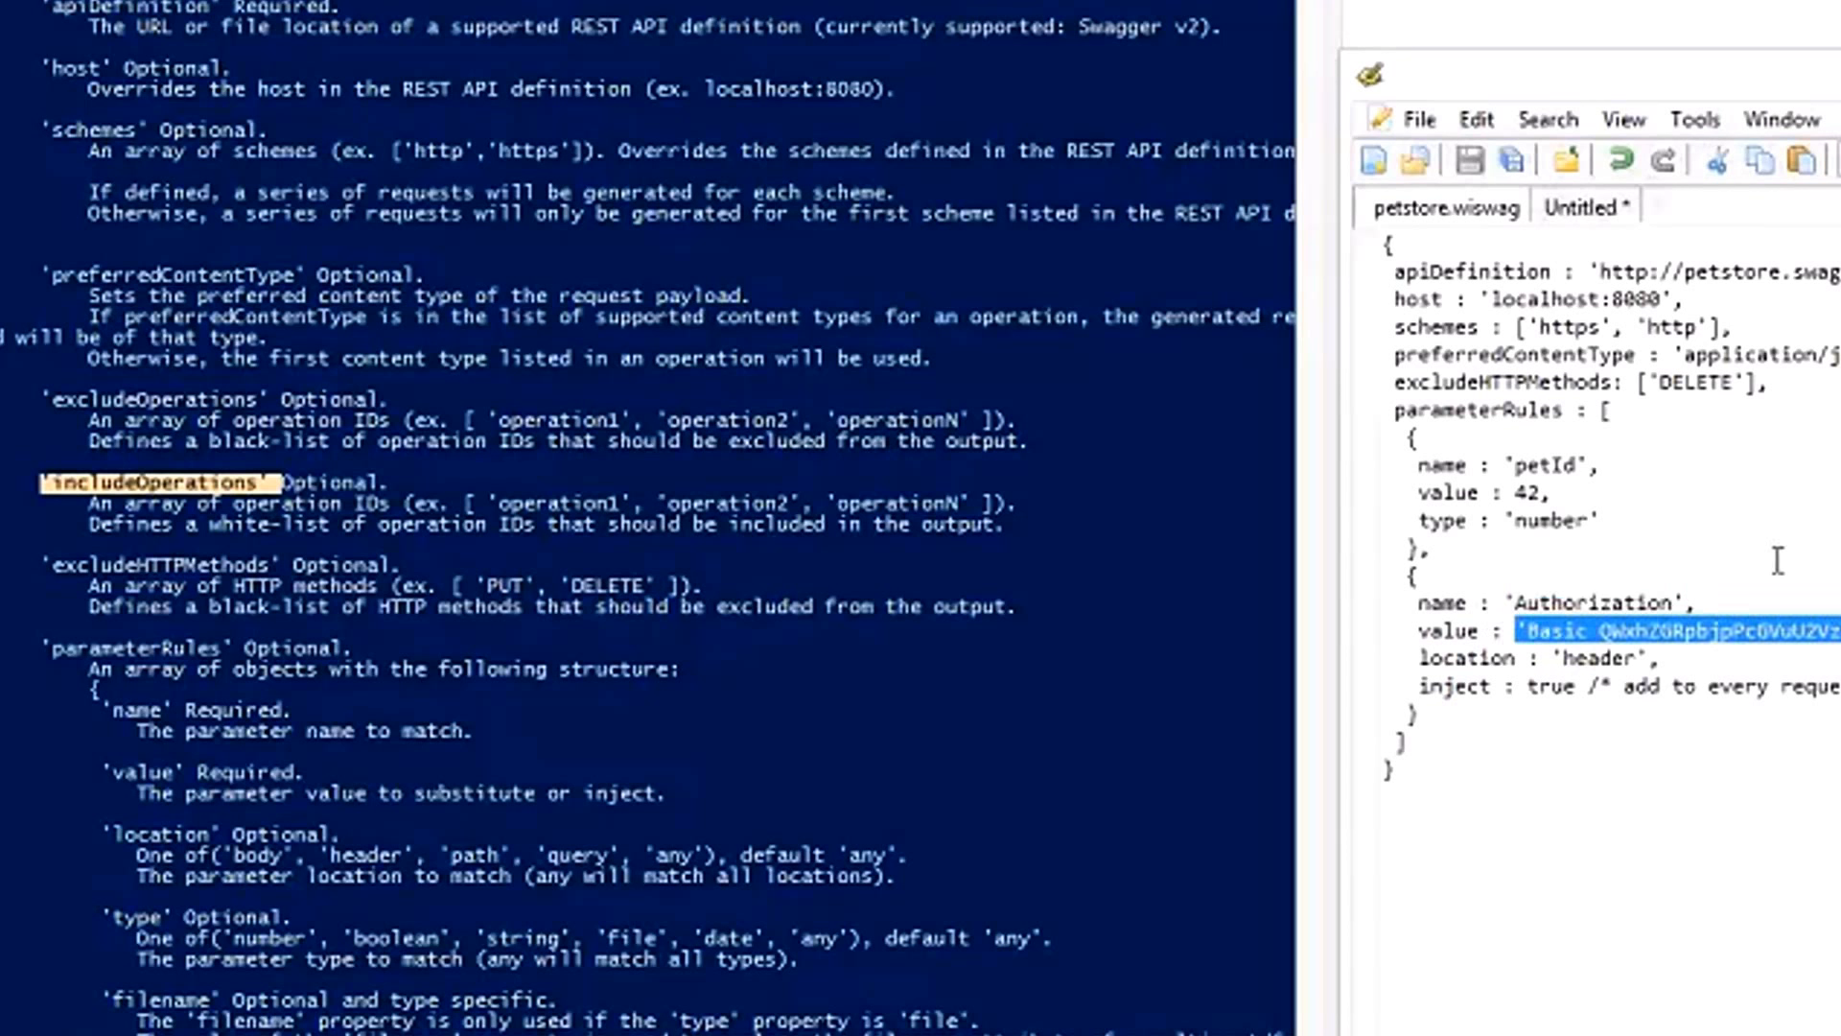
pyautogui.click(1537, 688)
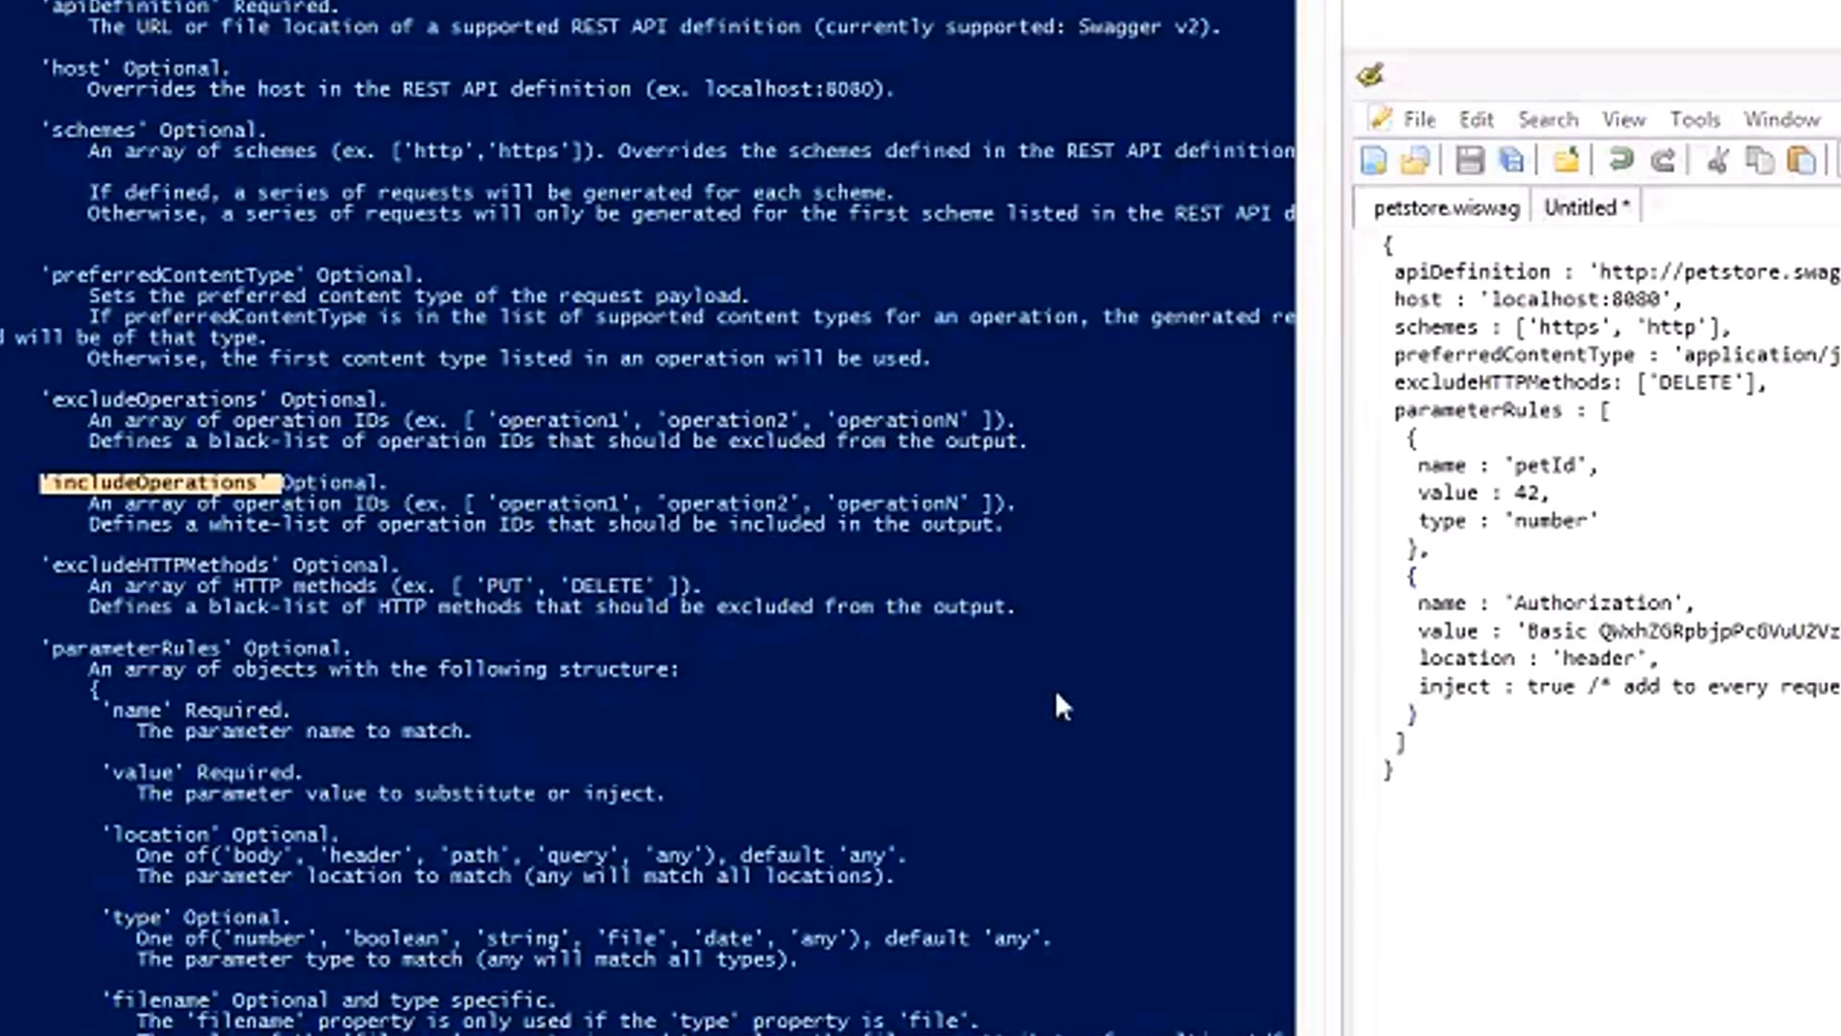
# Read the WISwag help on the remaining parameter rule properties and the output options.
pyautogui.scroll(-14, 1057, 700)
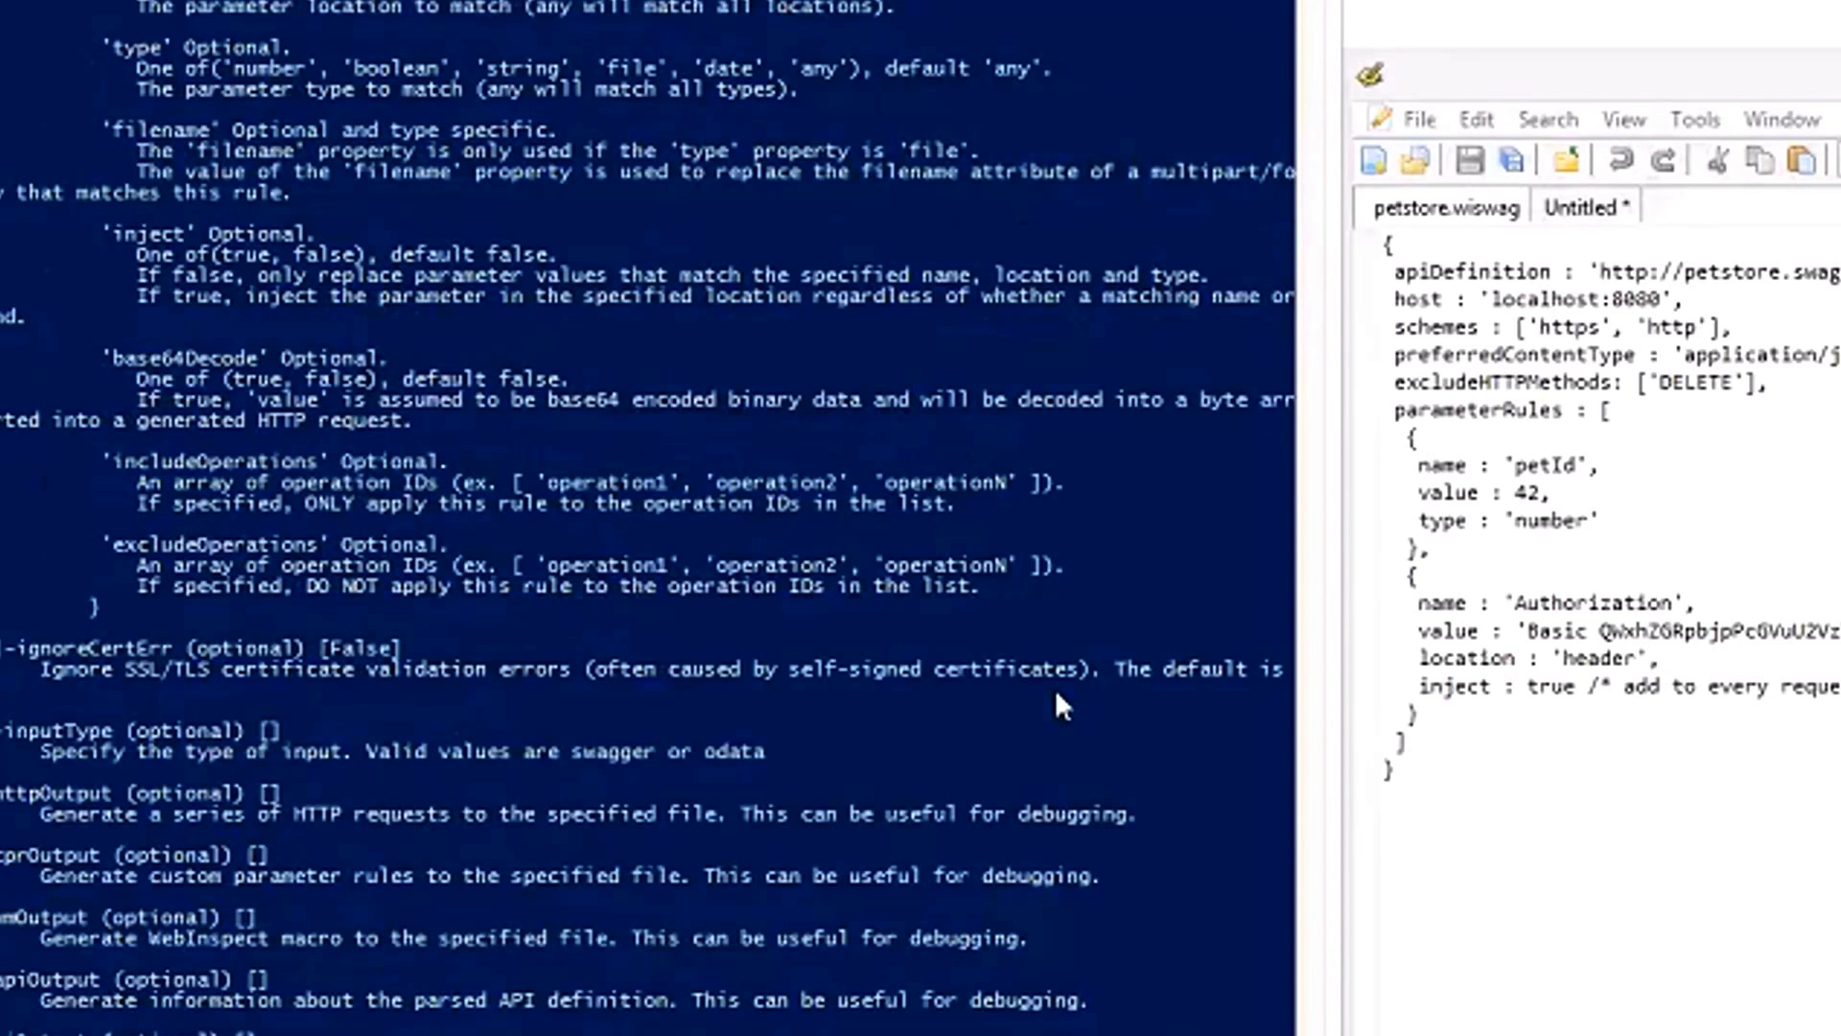
pyautogui.scroll(-1, 1056, 694)
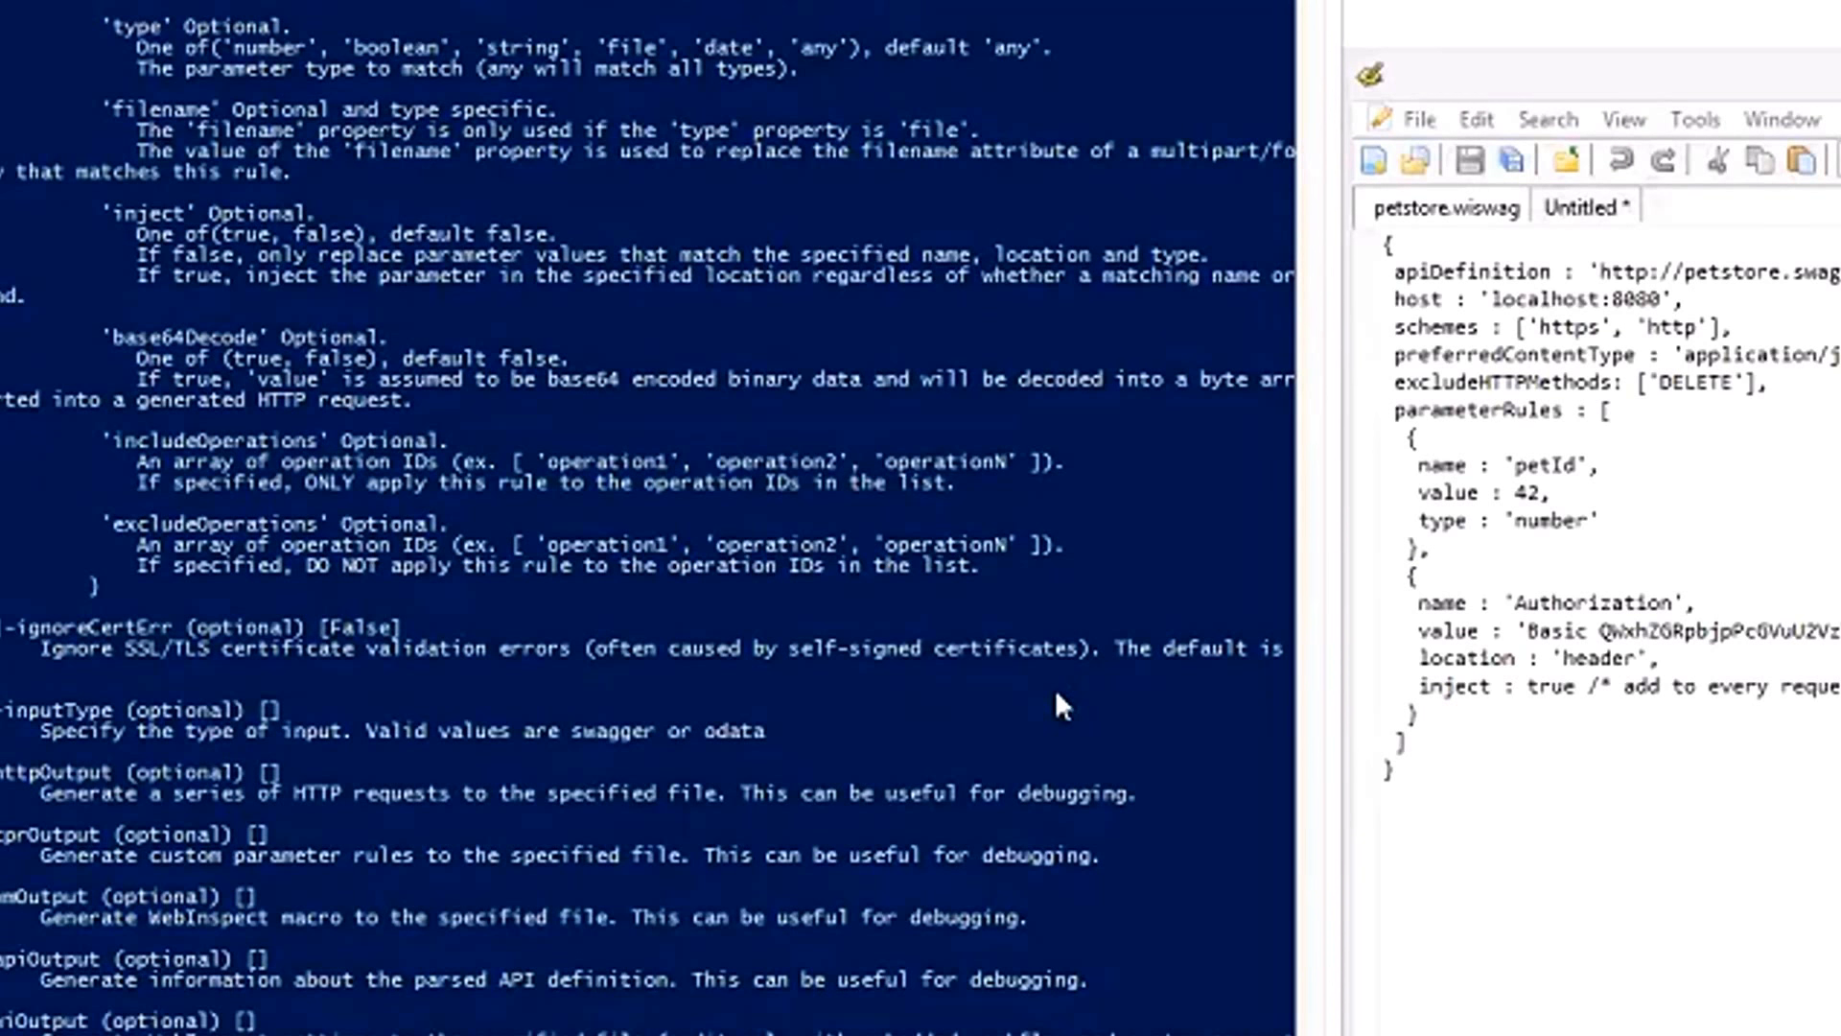
pyautogui.scroll(-2, 1057, 705)
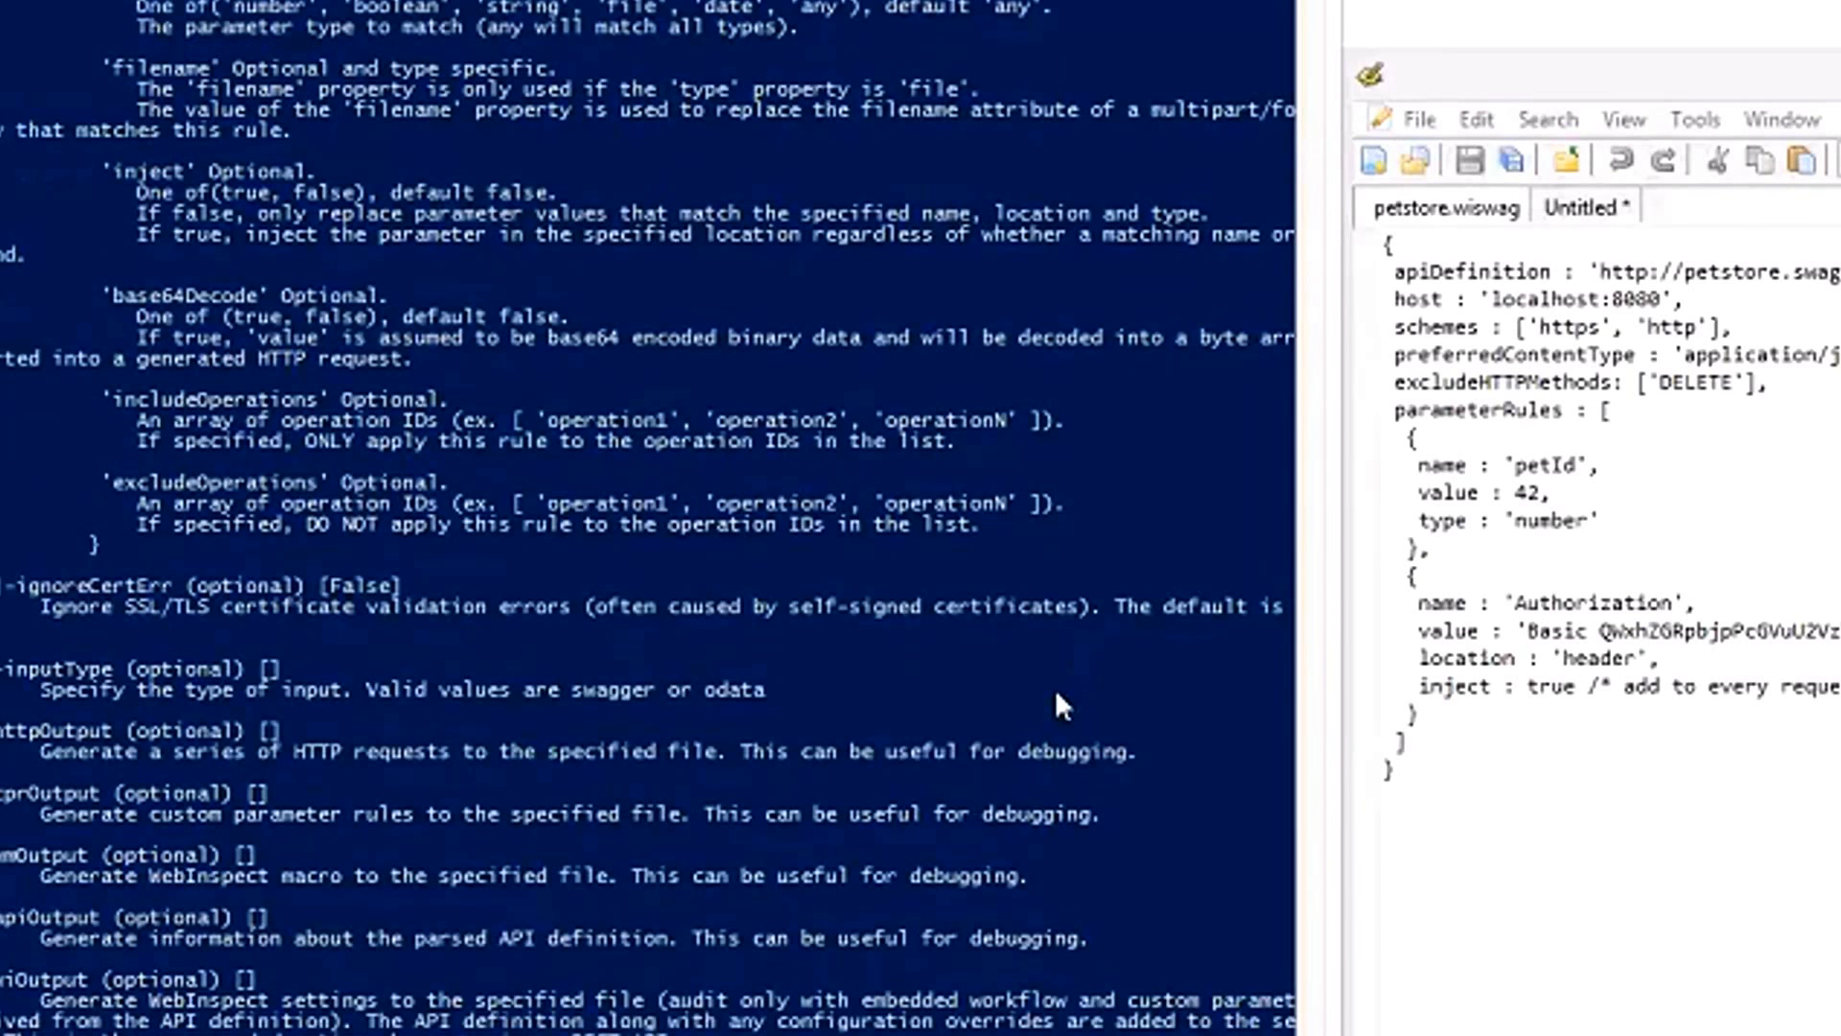
pyautogui.scroll(-1, 1057, 705)
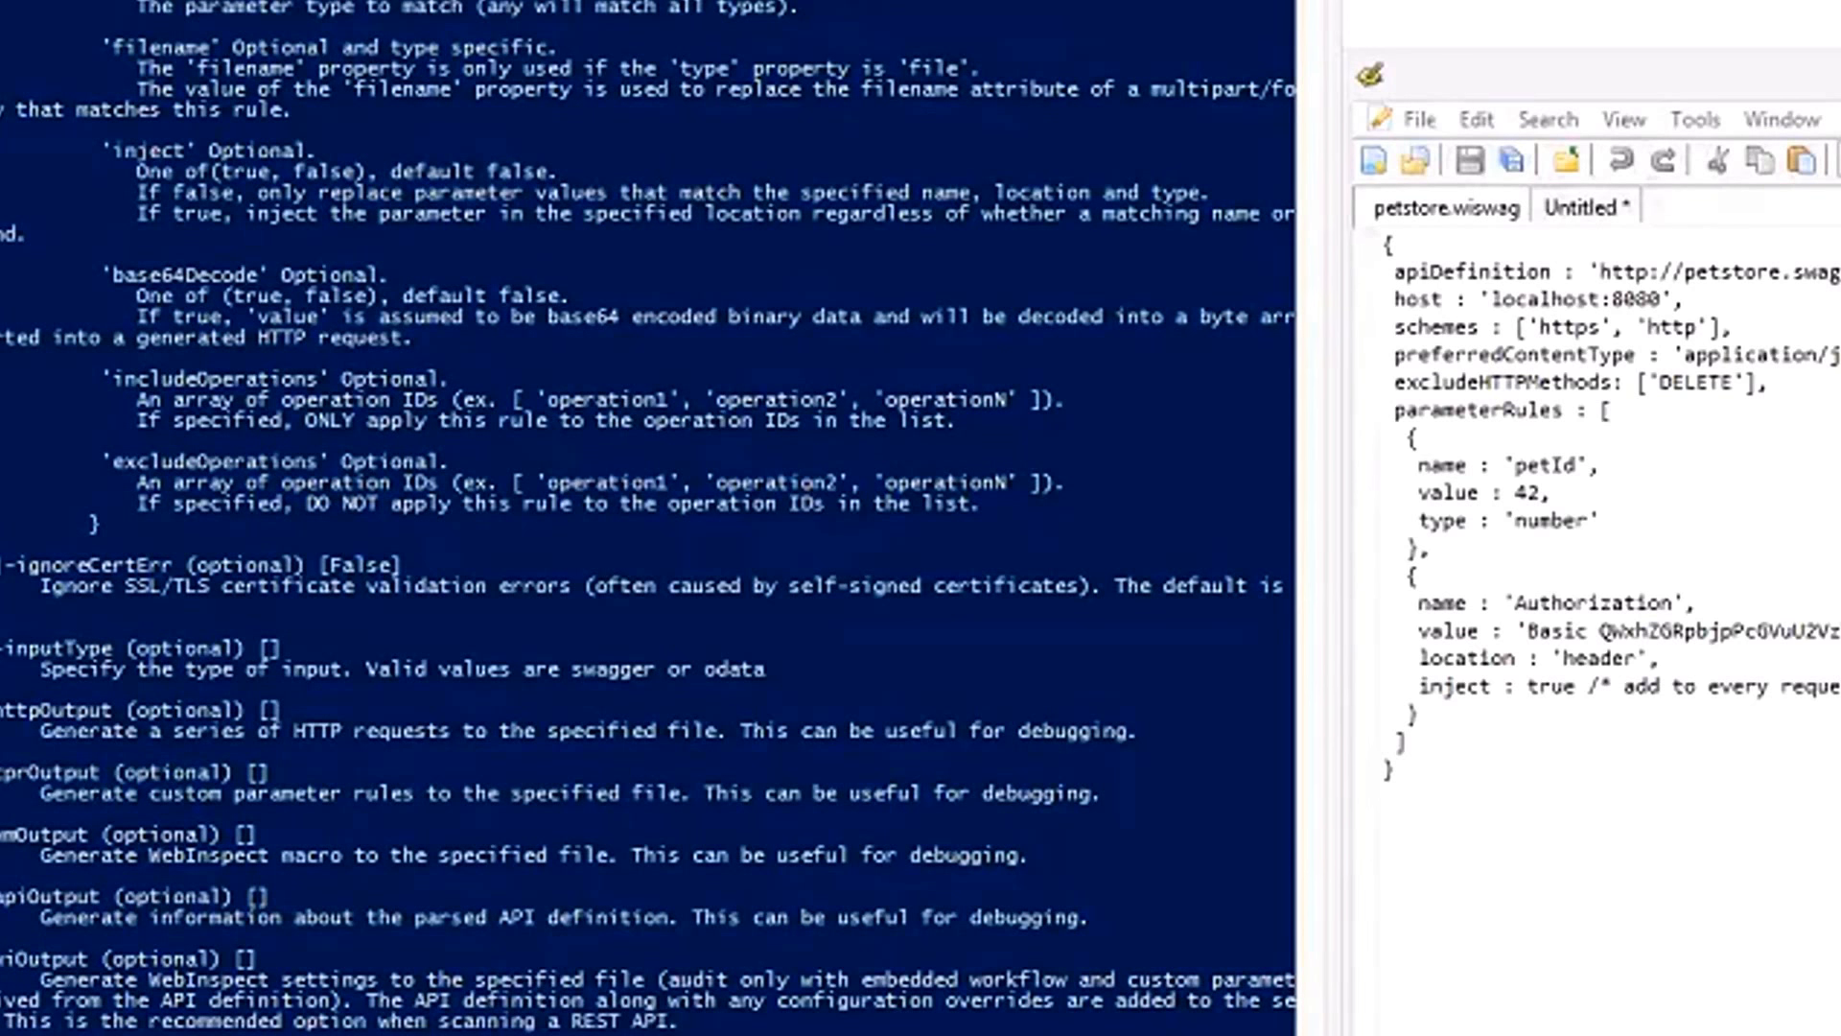
# Switch to the original petstore.swagger.io request list and examine the POST /v2/pet headers and the petId in the POST /v2/store/order body.
pyautogui.hotkey('alt', 'Tab')
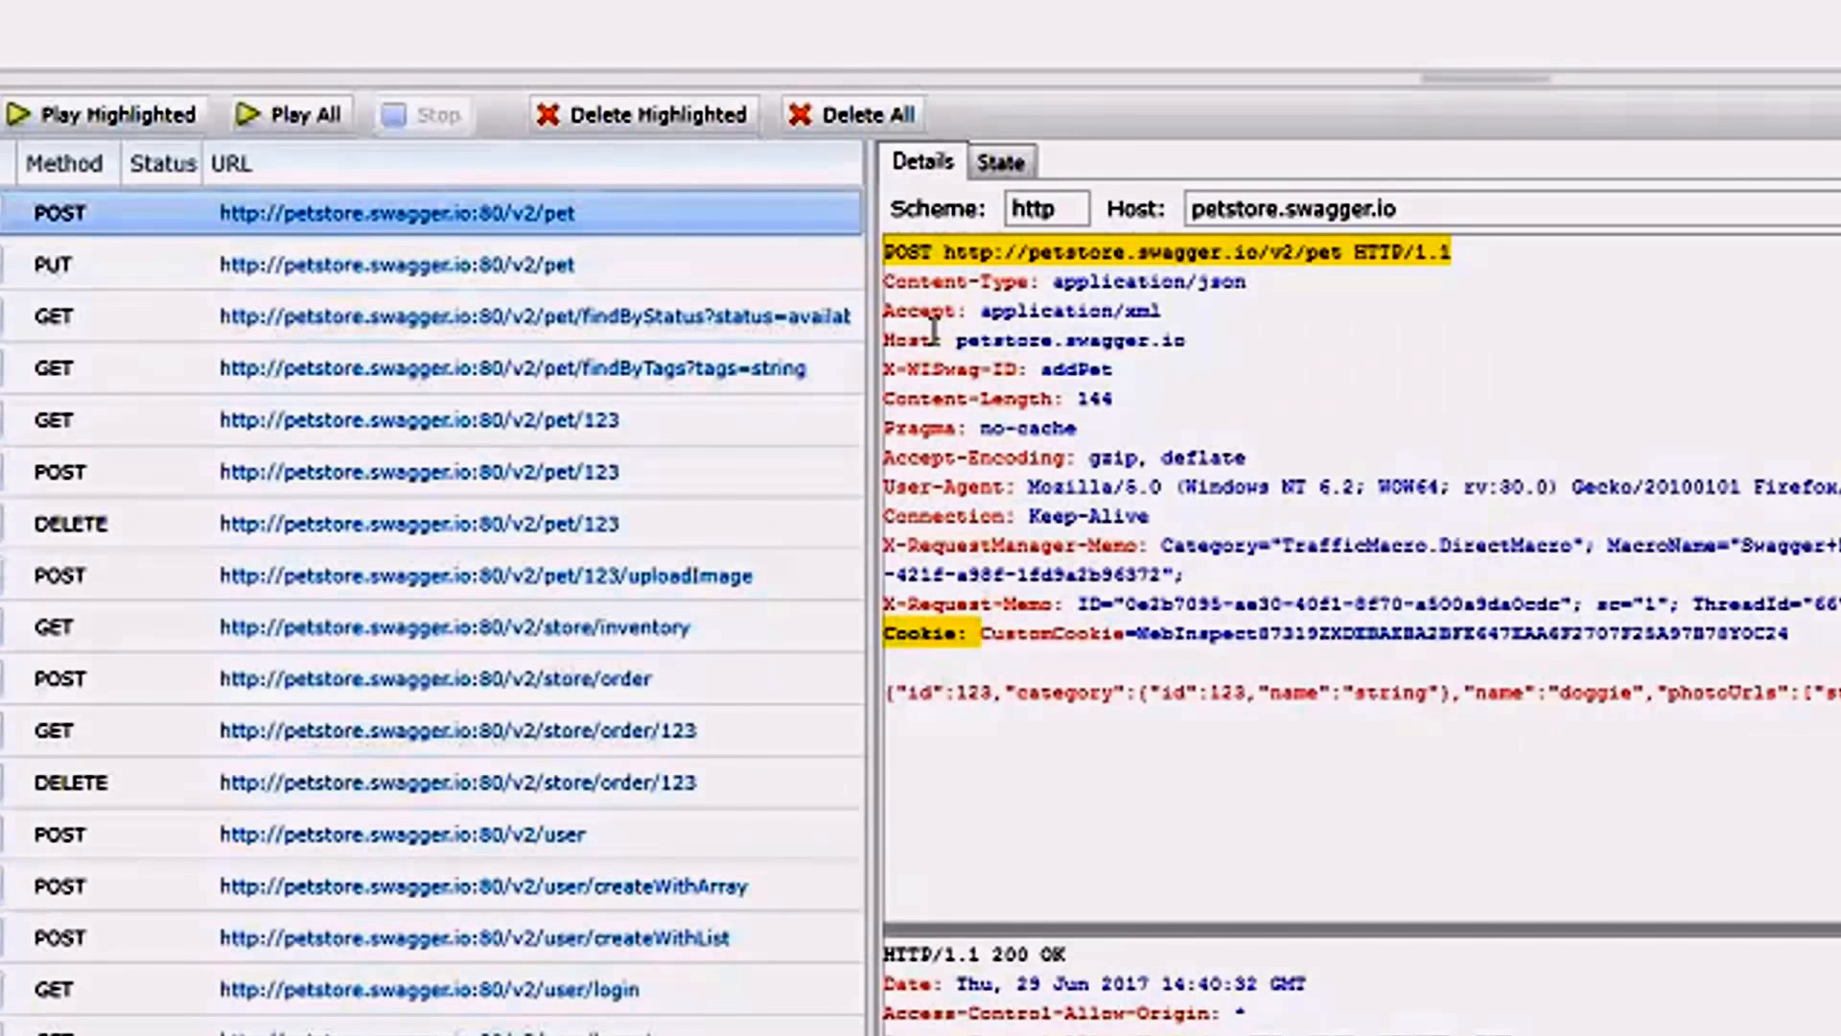
pyautogui.moveTo(923, 319); pyautogui.dragTo(989, 606)
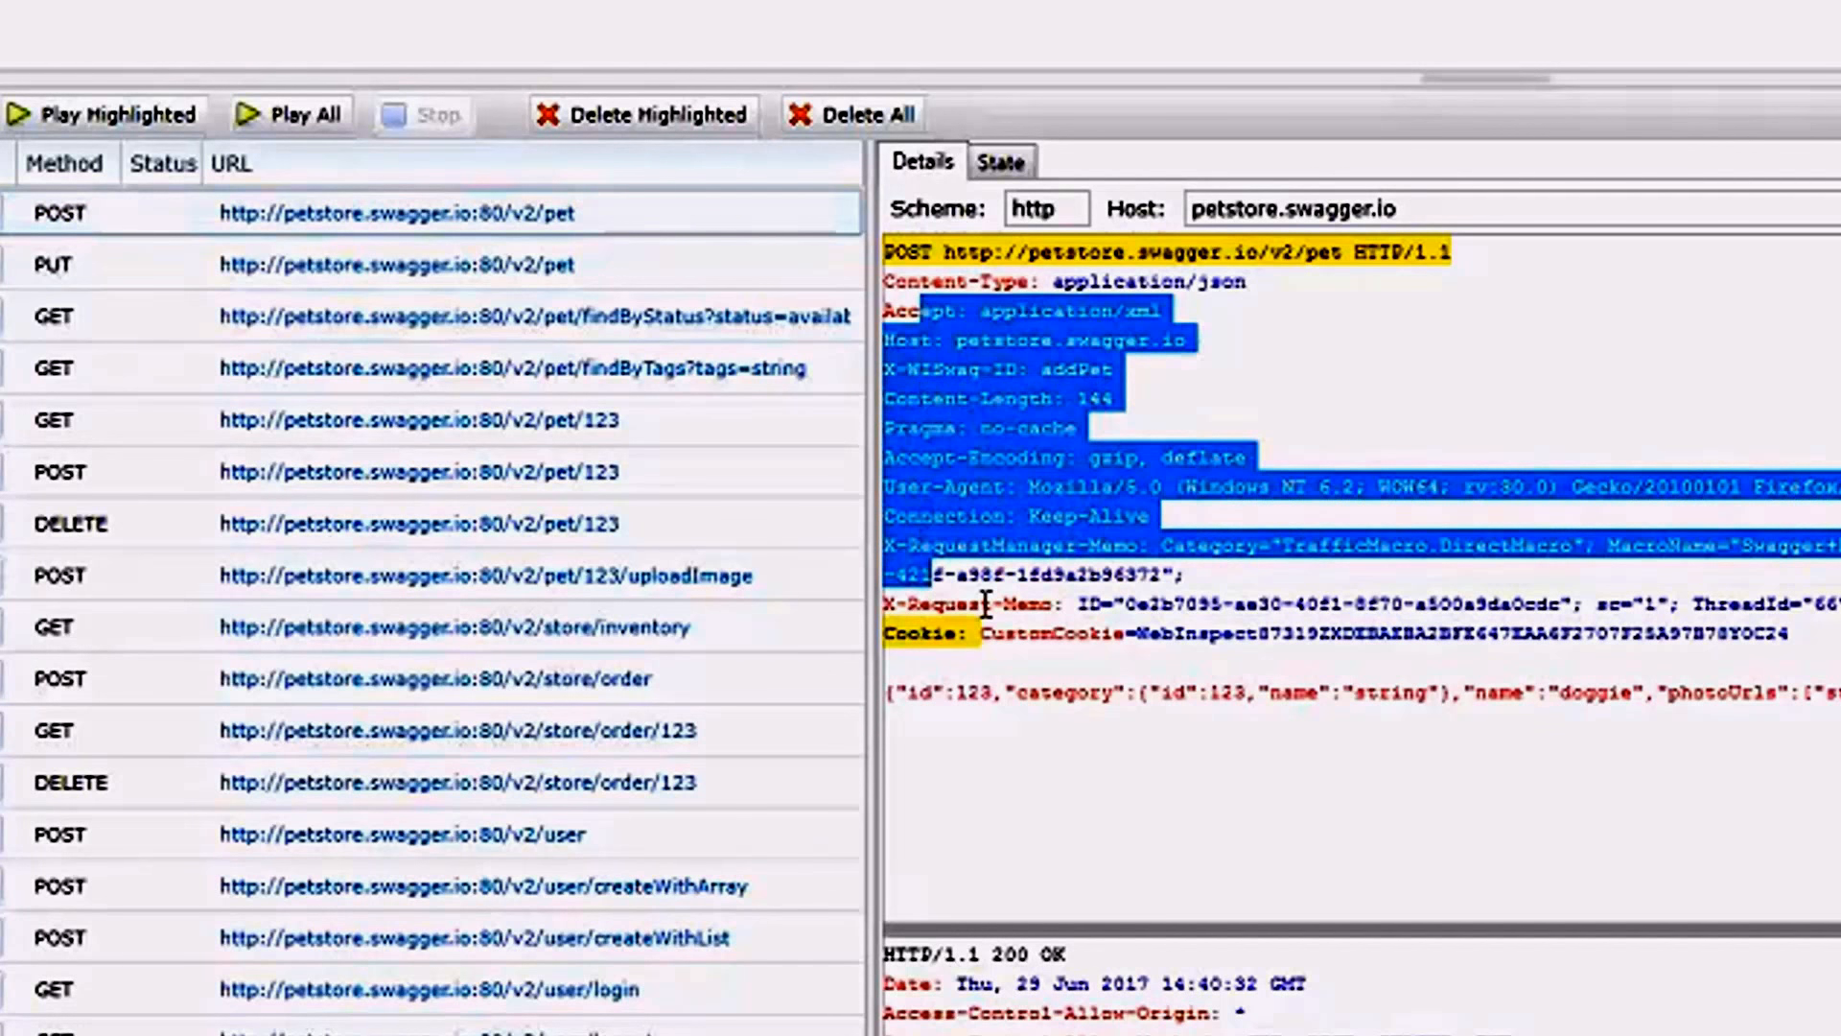
pyautogui.click(995, 606)
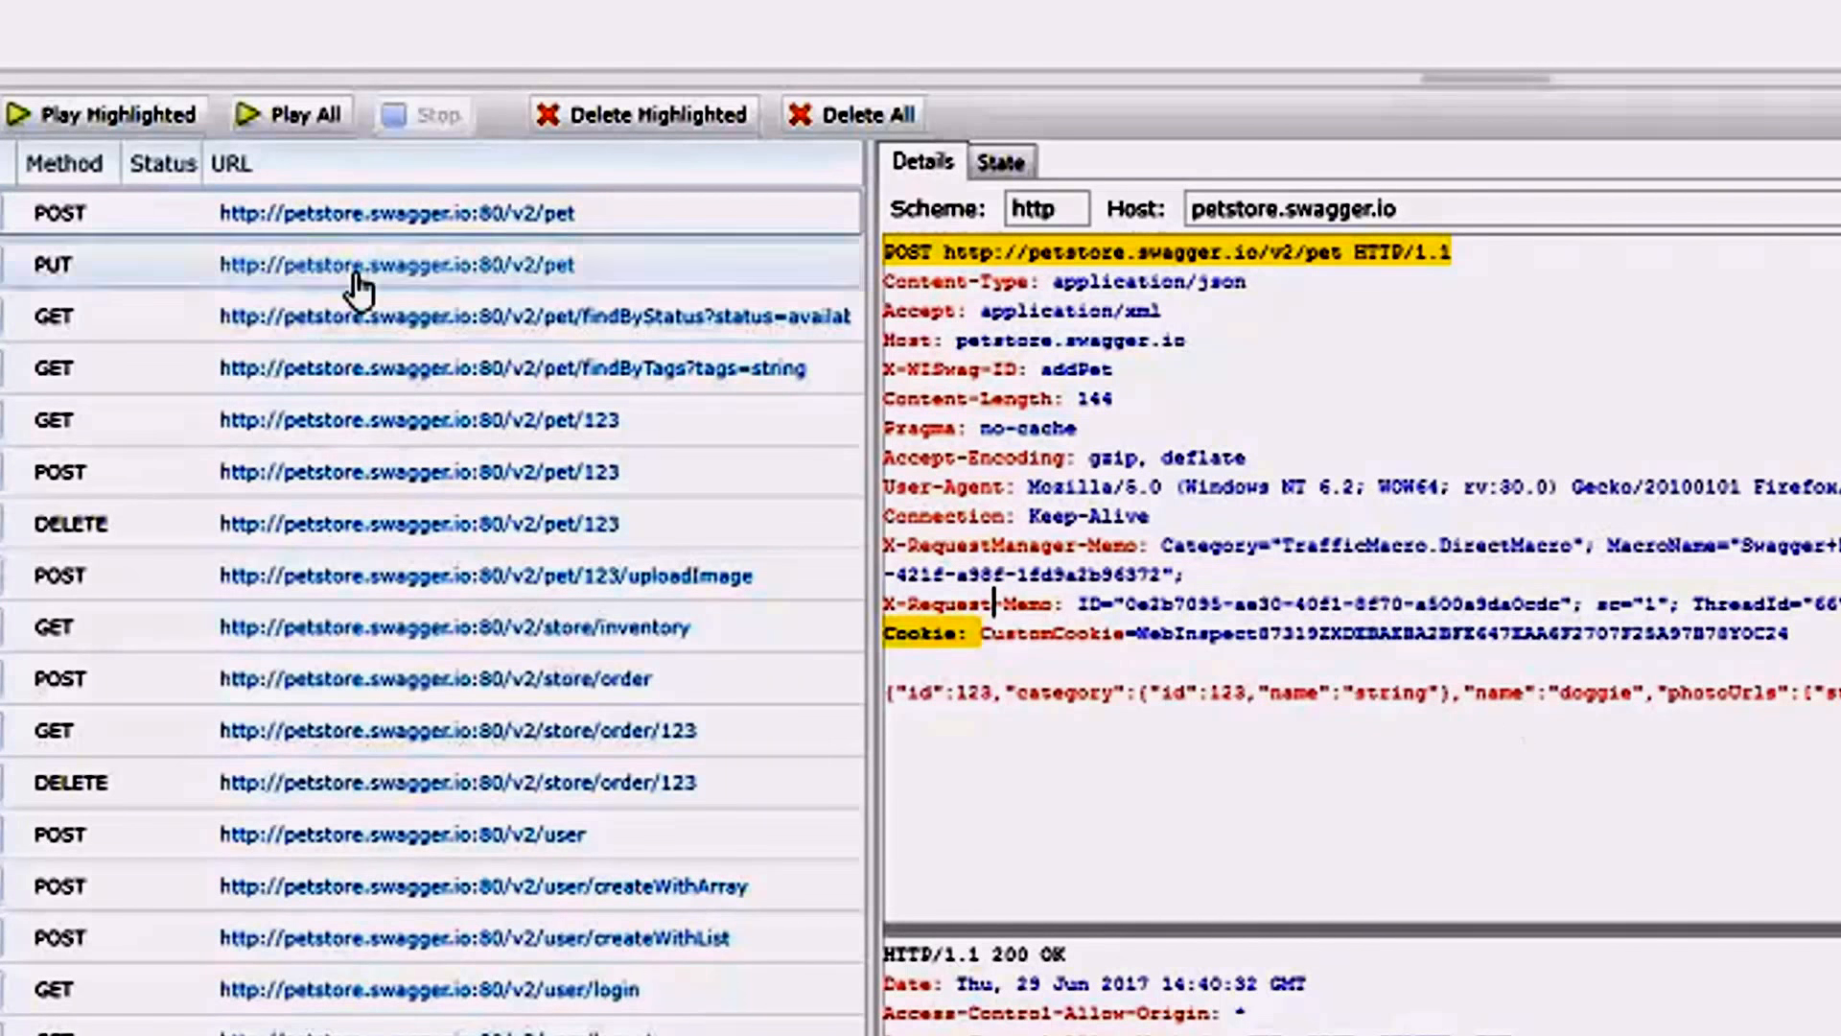
pyautogui.click(563, 740)
pyautogui.click(794, 671)
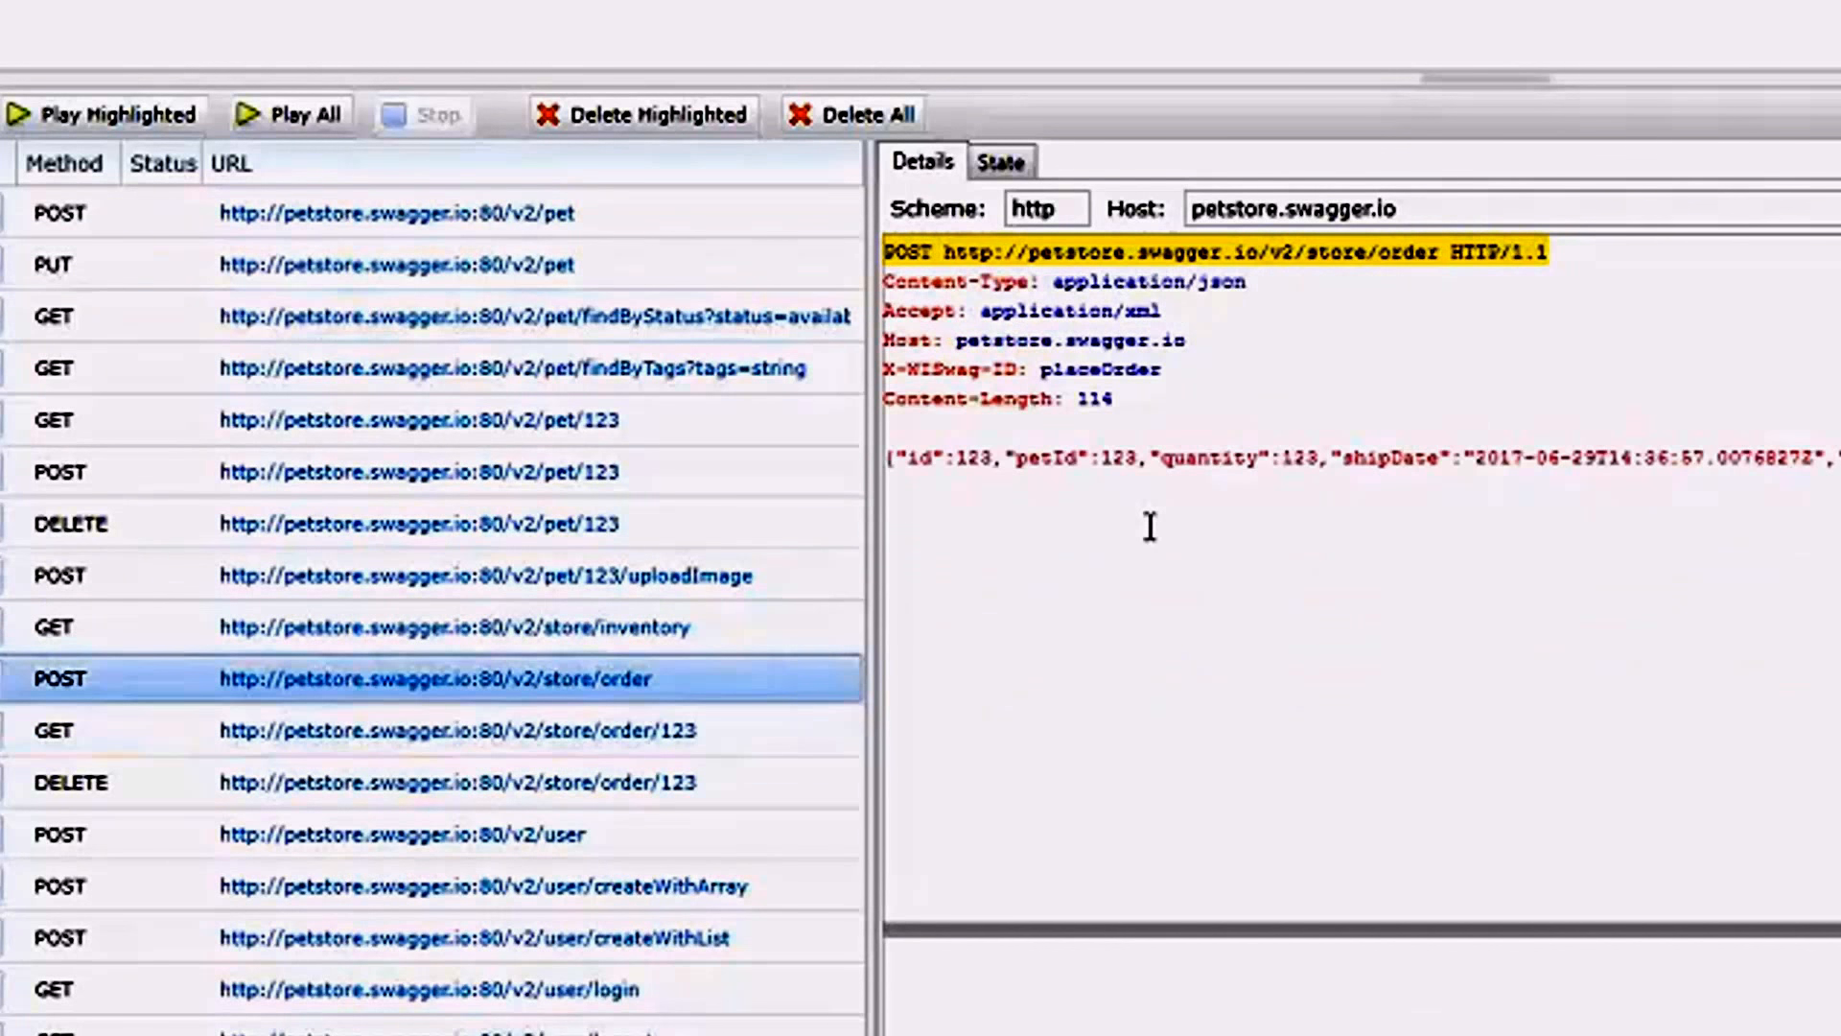
pyautogui.doubleClick(1118, 457)
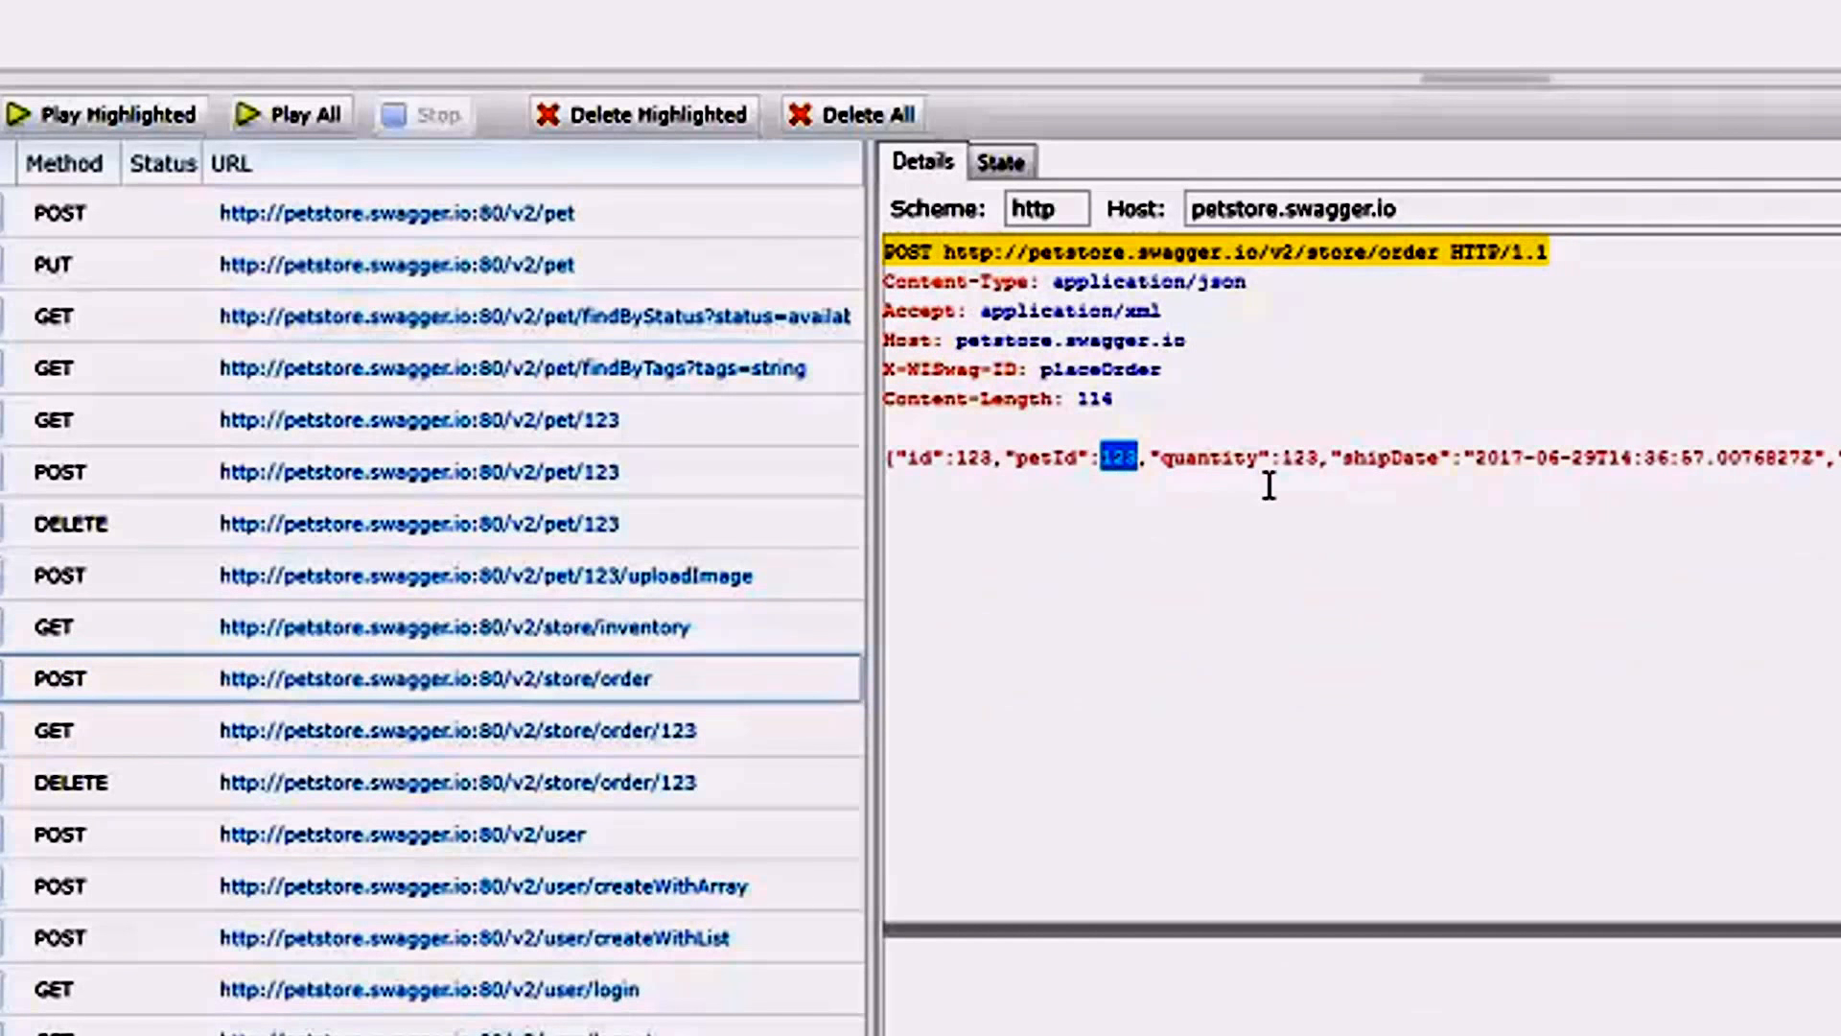
pyautogui.click(1369, 457)
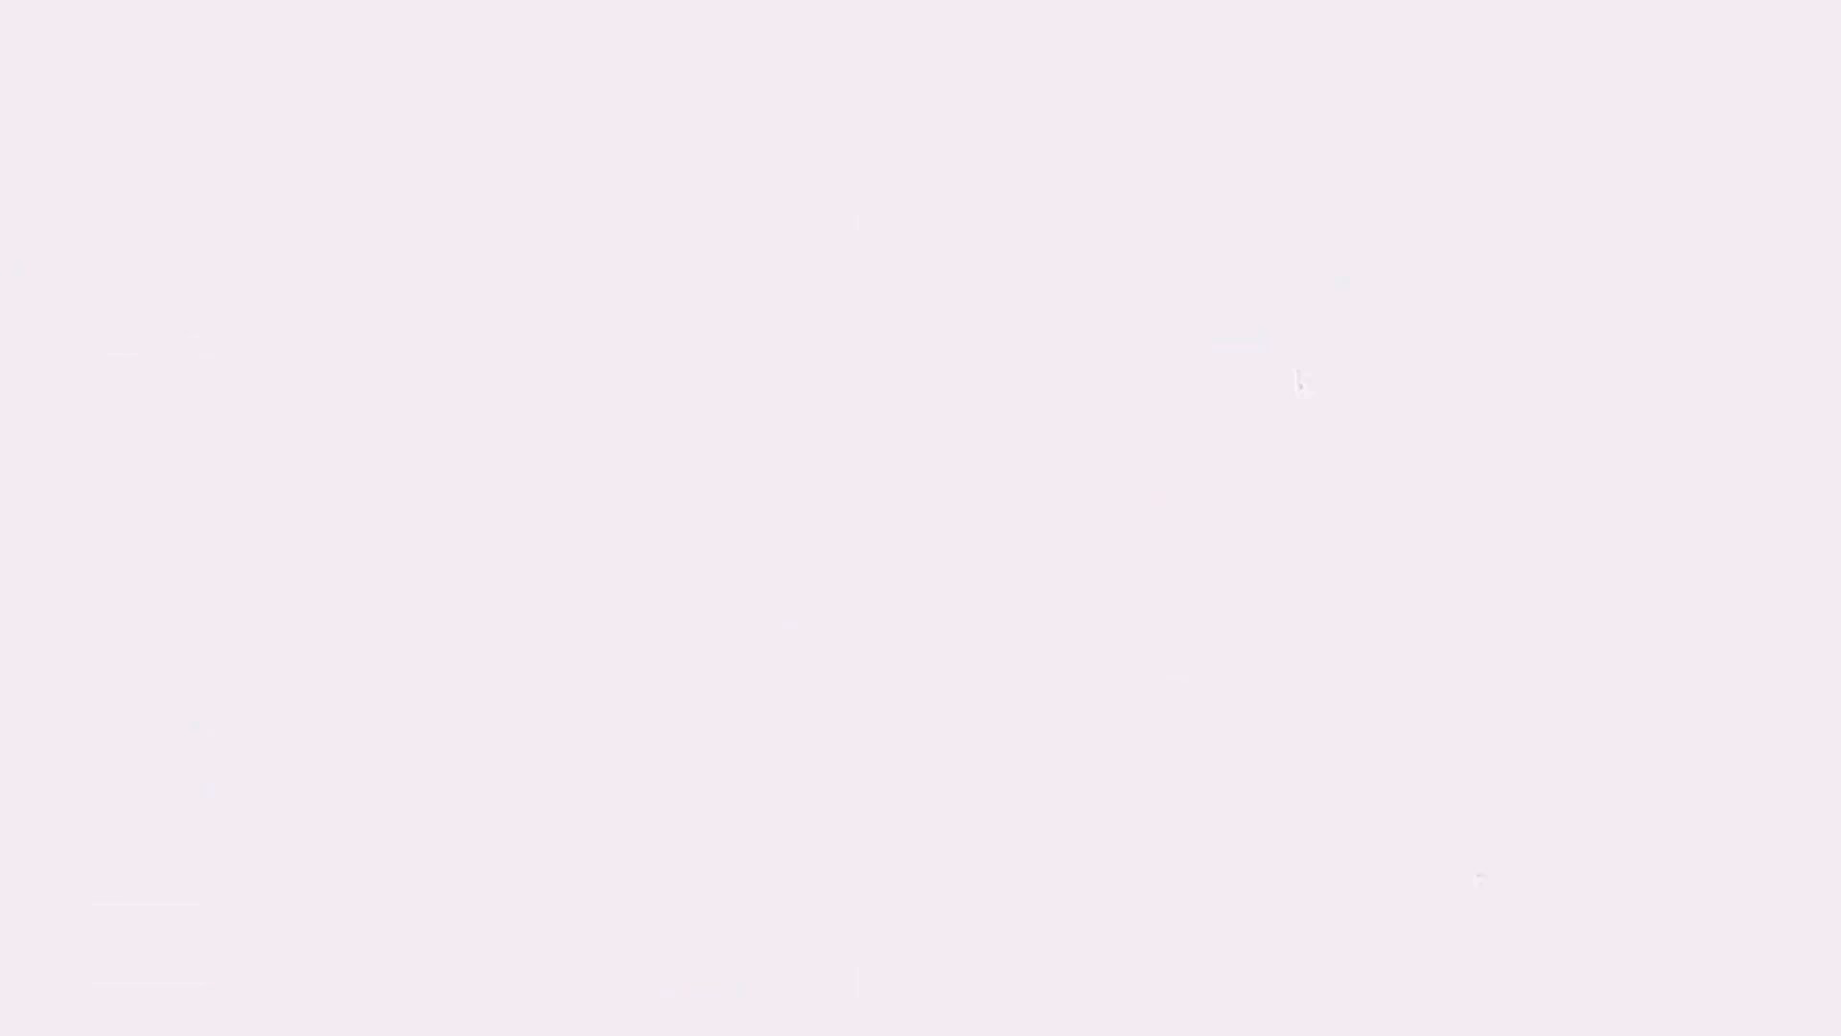
# Bring up the localhost:8080 request list and compare it with the excludeHTTPMethods setting and petId rule in petstore.wiswag.
pyautogui.moveTo(1499, 966); pyautogui.dragTo(1503, 50)
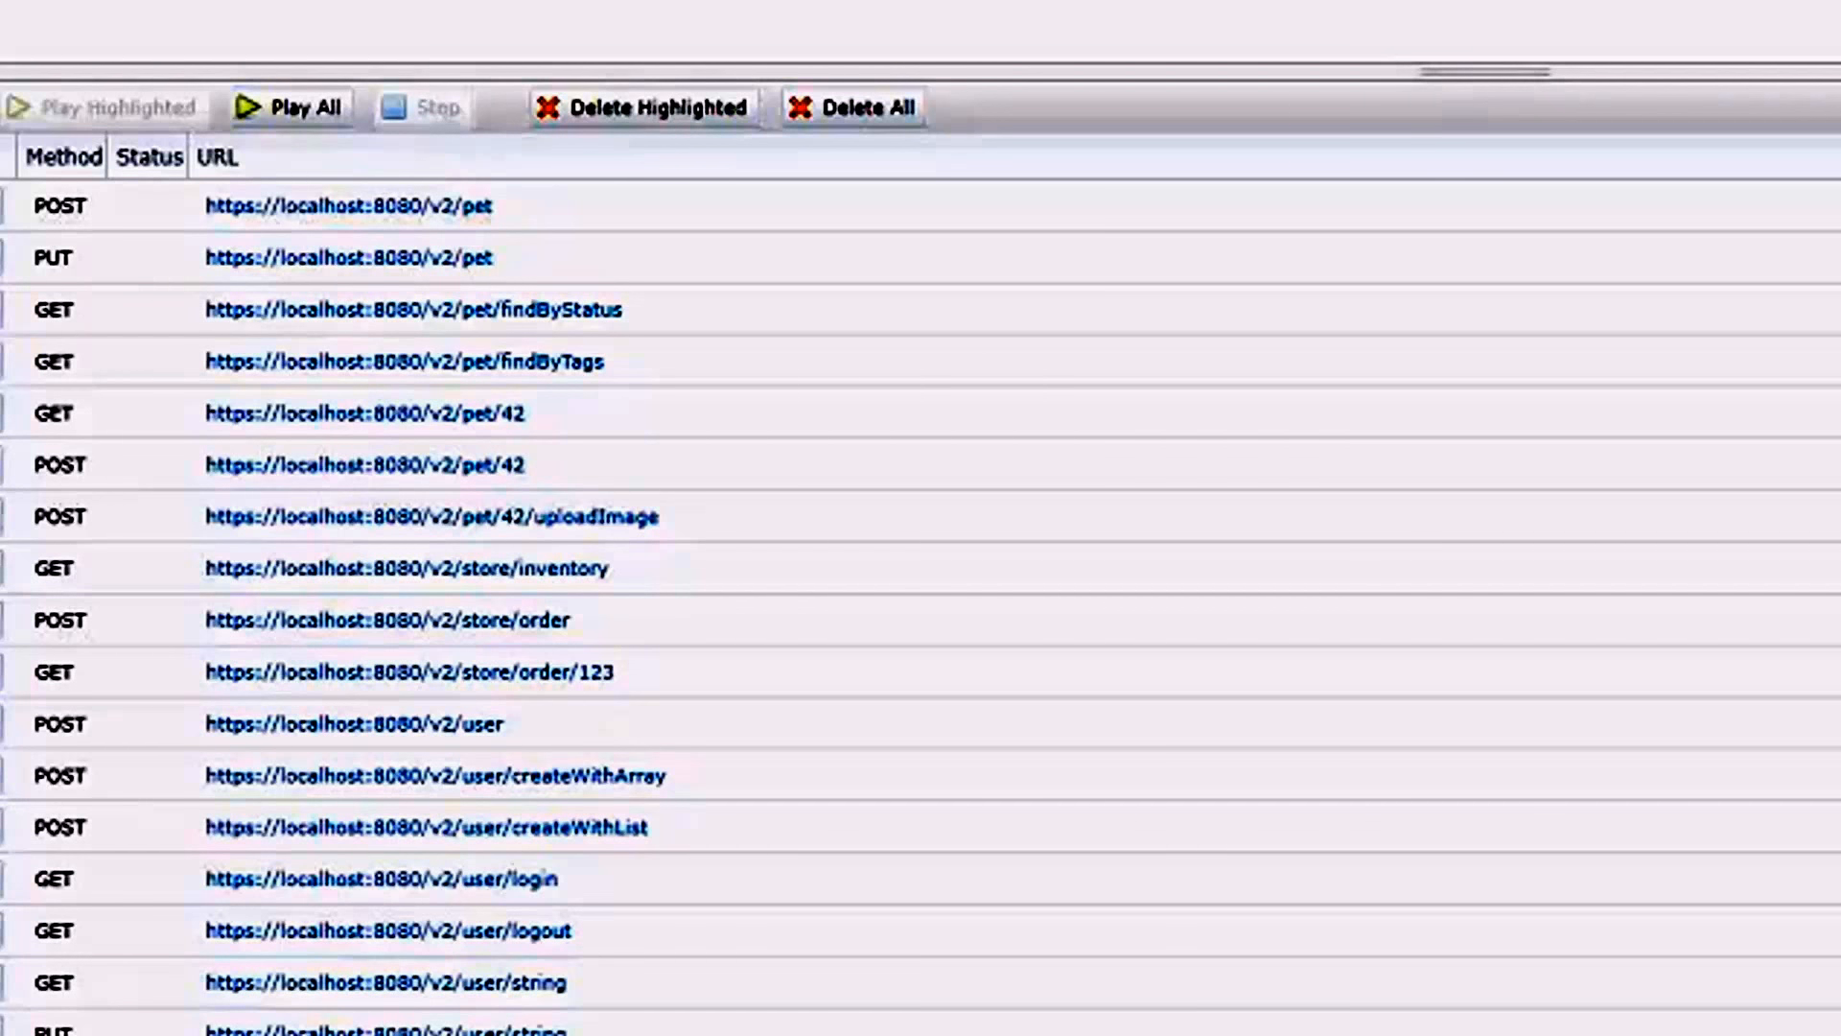
pyautogui.hotkey('alt', 'Tab')
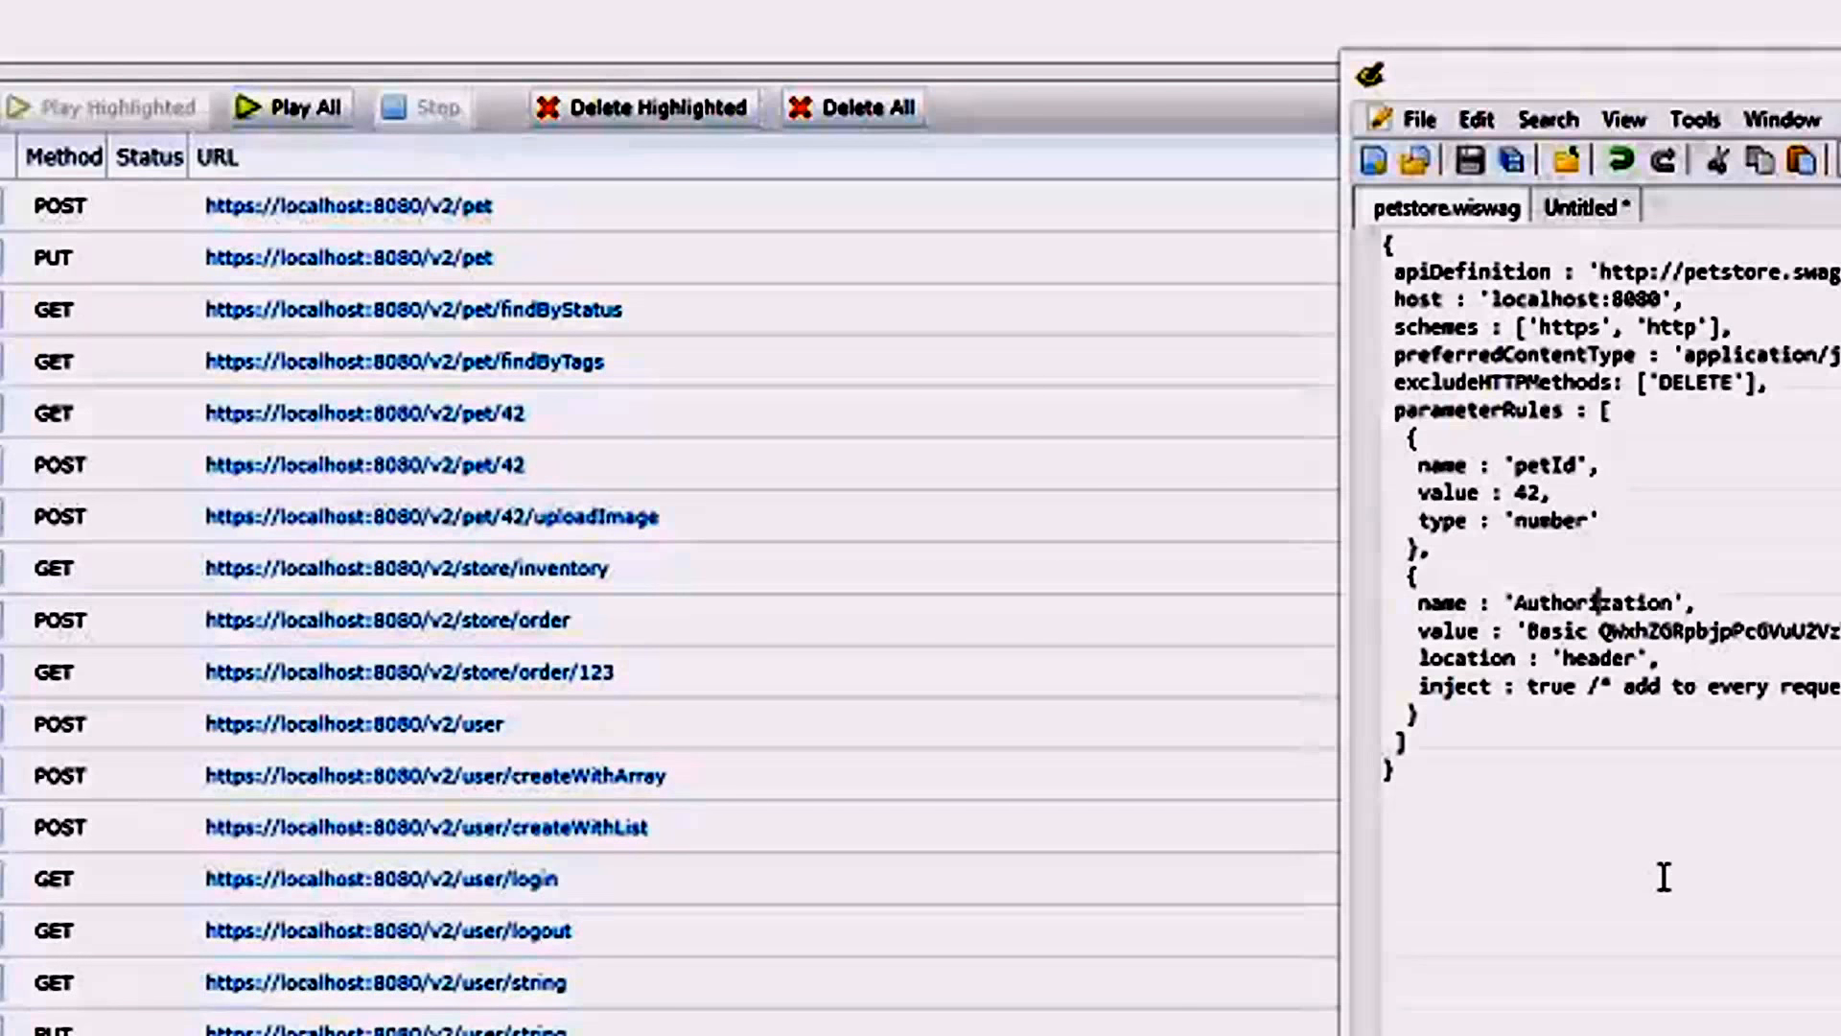
pyautogui.doubleClick(1550, 386)
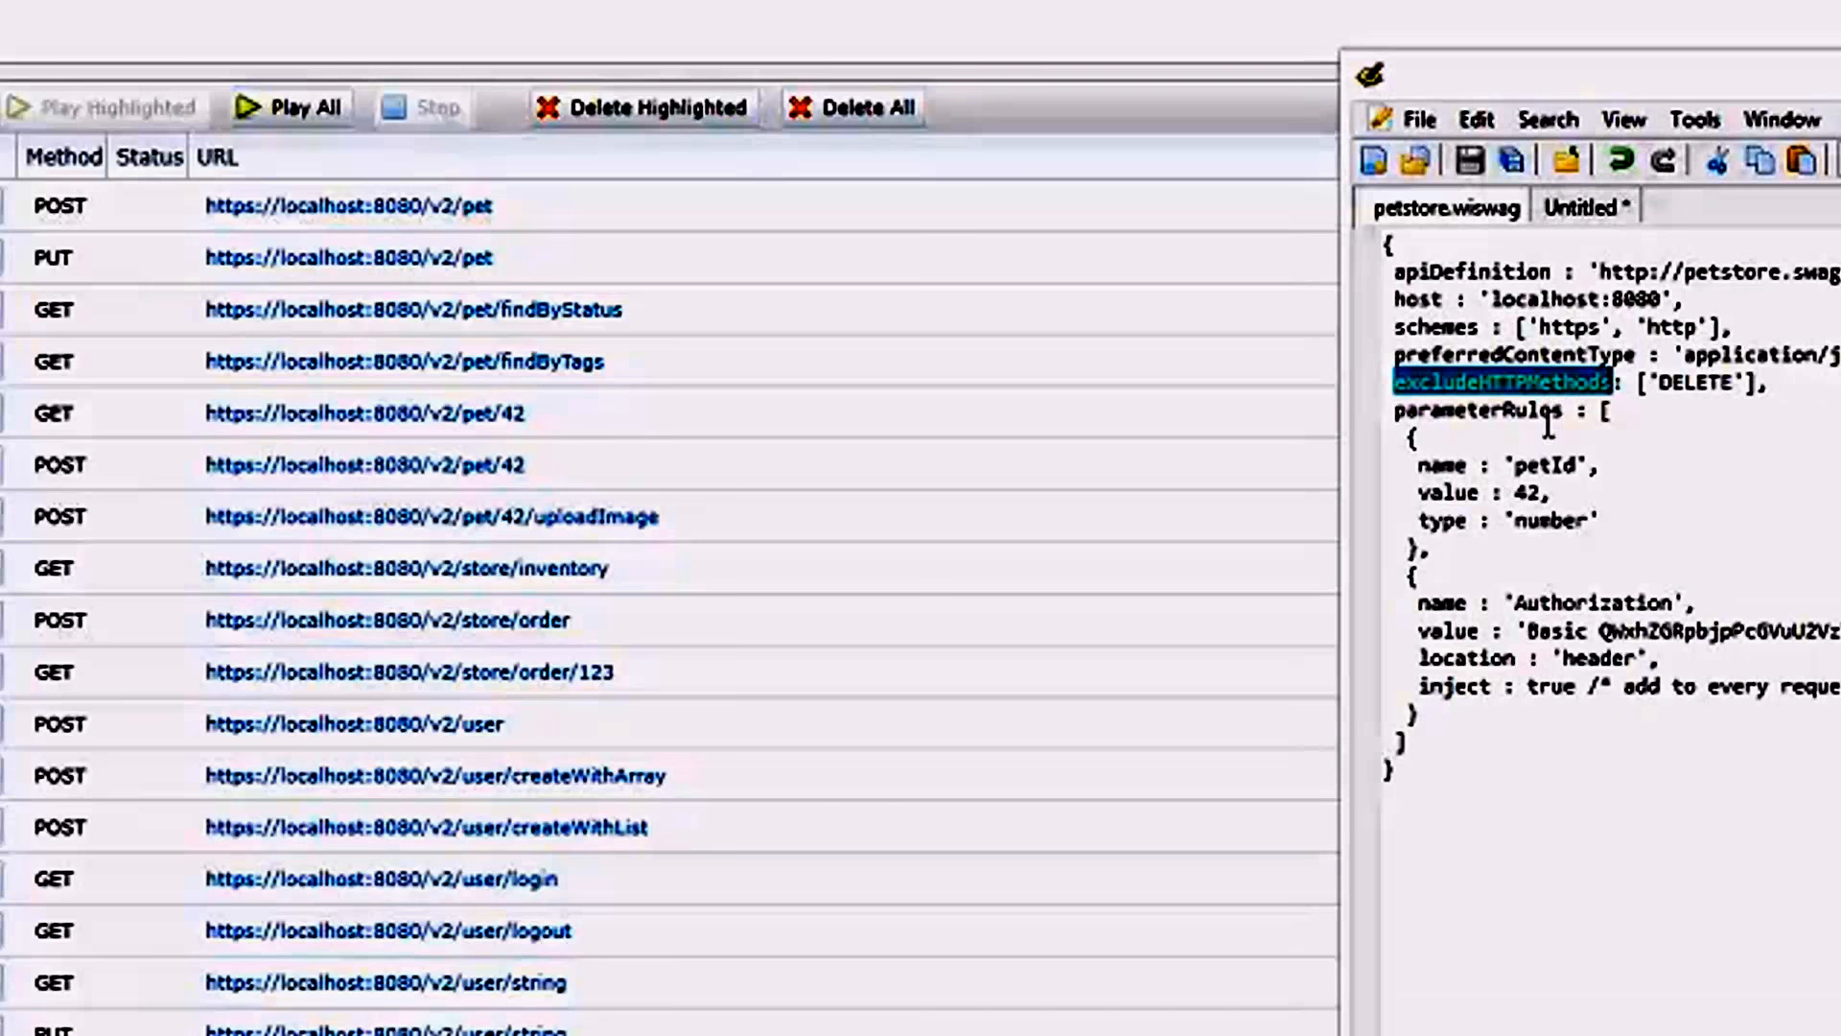
pyautogui.doubleClick(1525, 465)
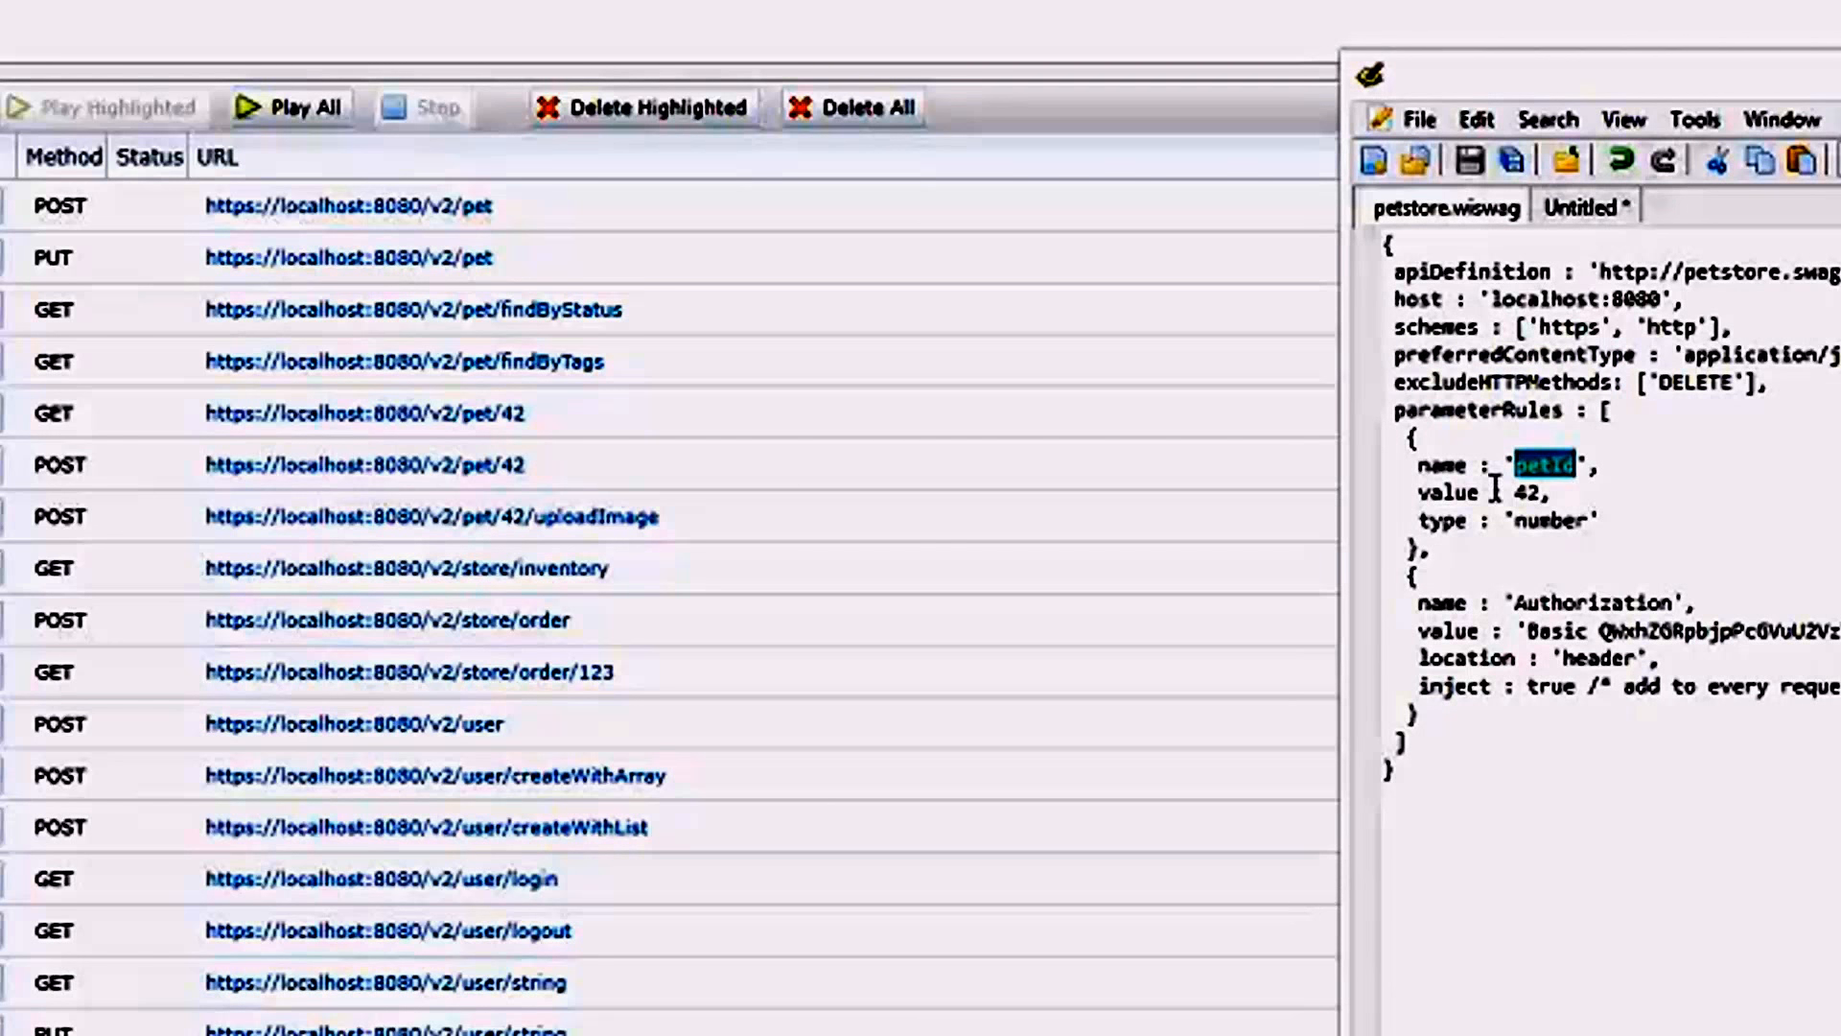
pyautogui.doubleClick(1550, 520)
pyautogui.click(1526, 494)
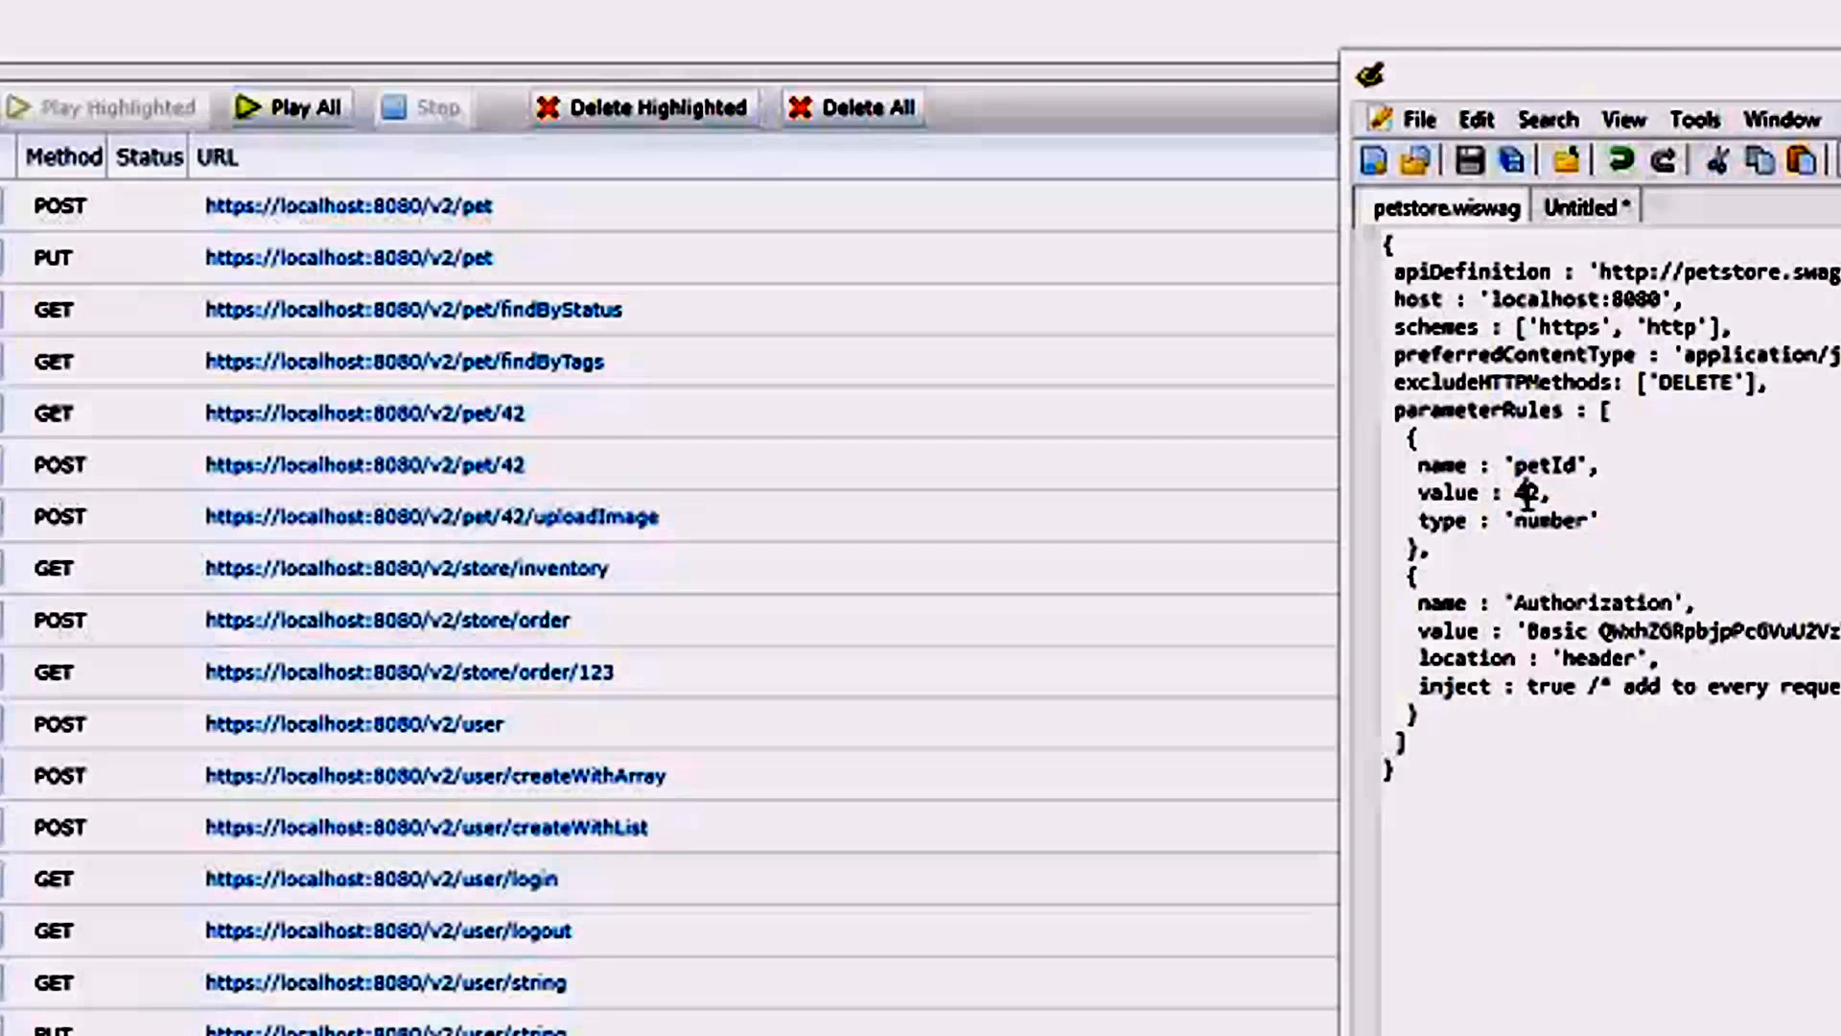
pyautogui.doubleClick(1527, 494)
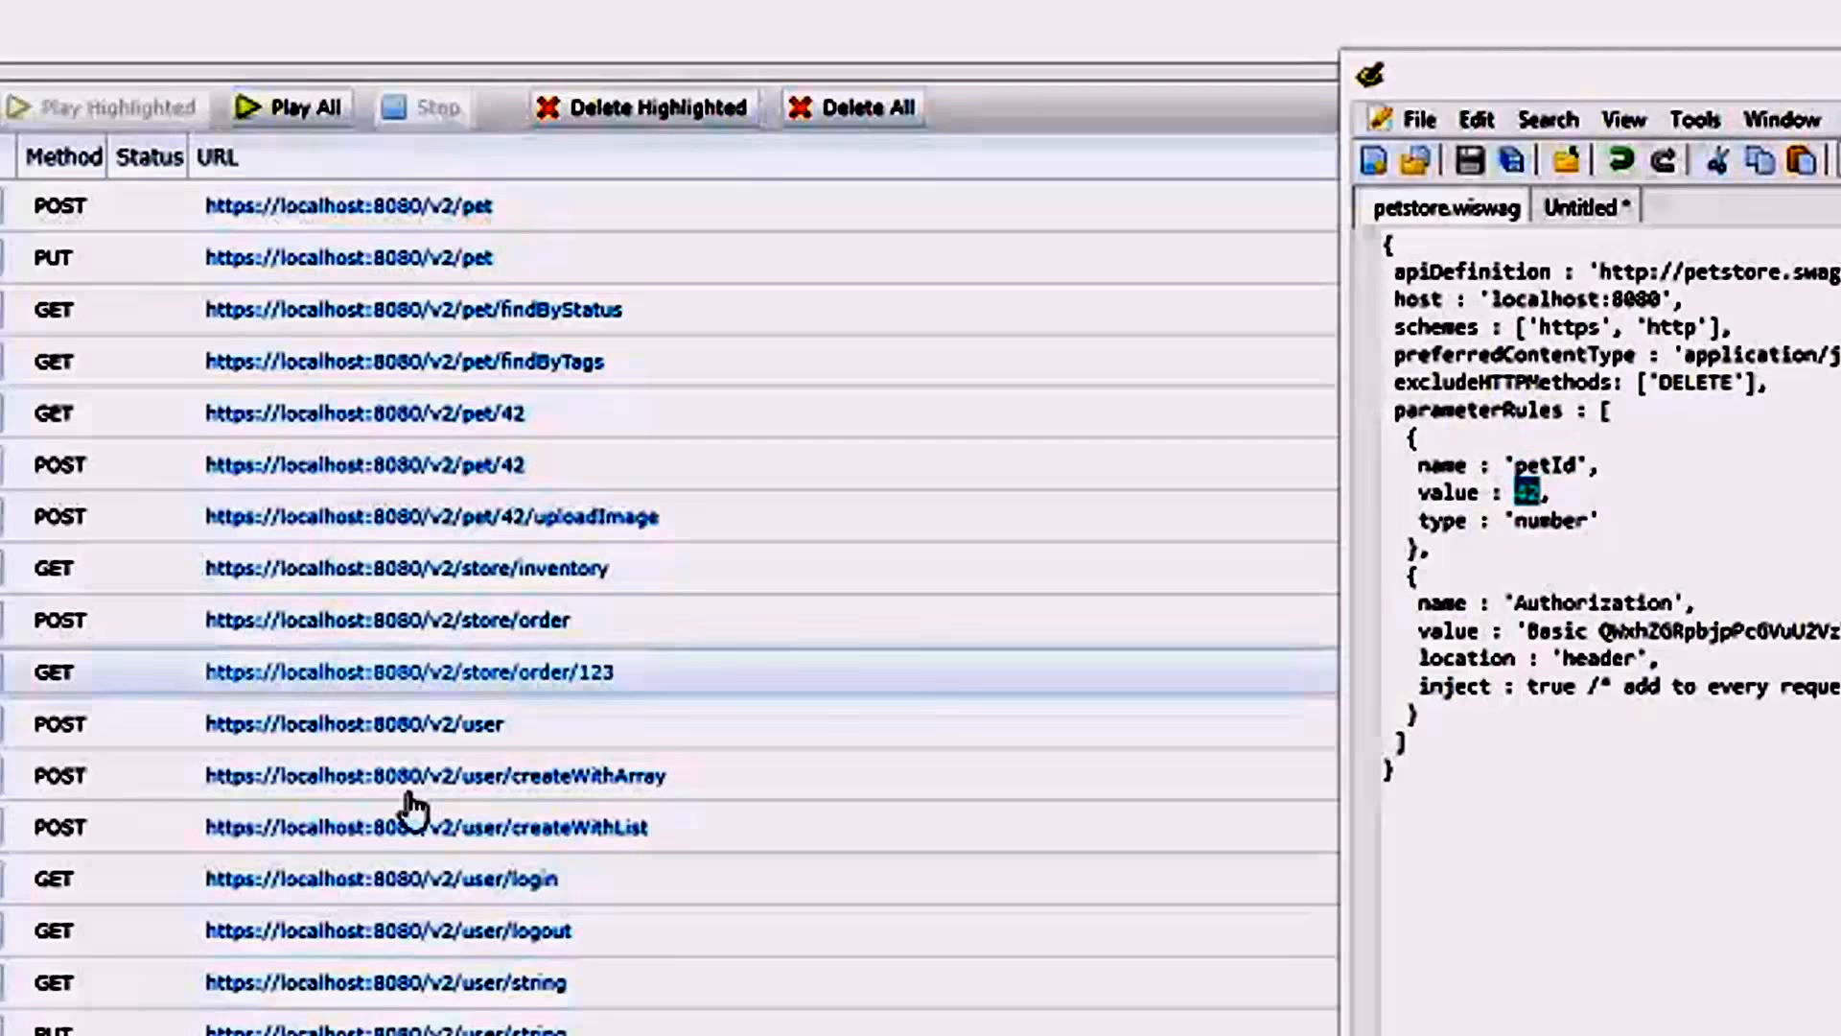
# Inspect the localhost POST /v2/store/order request for its quantity, petId and Authorization header.
pyautogui.click(429, 640)
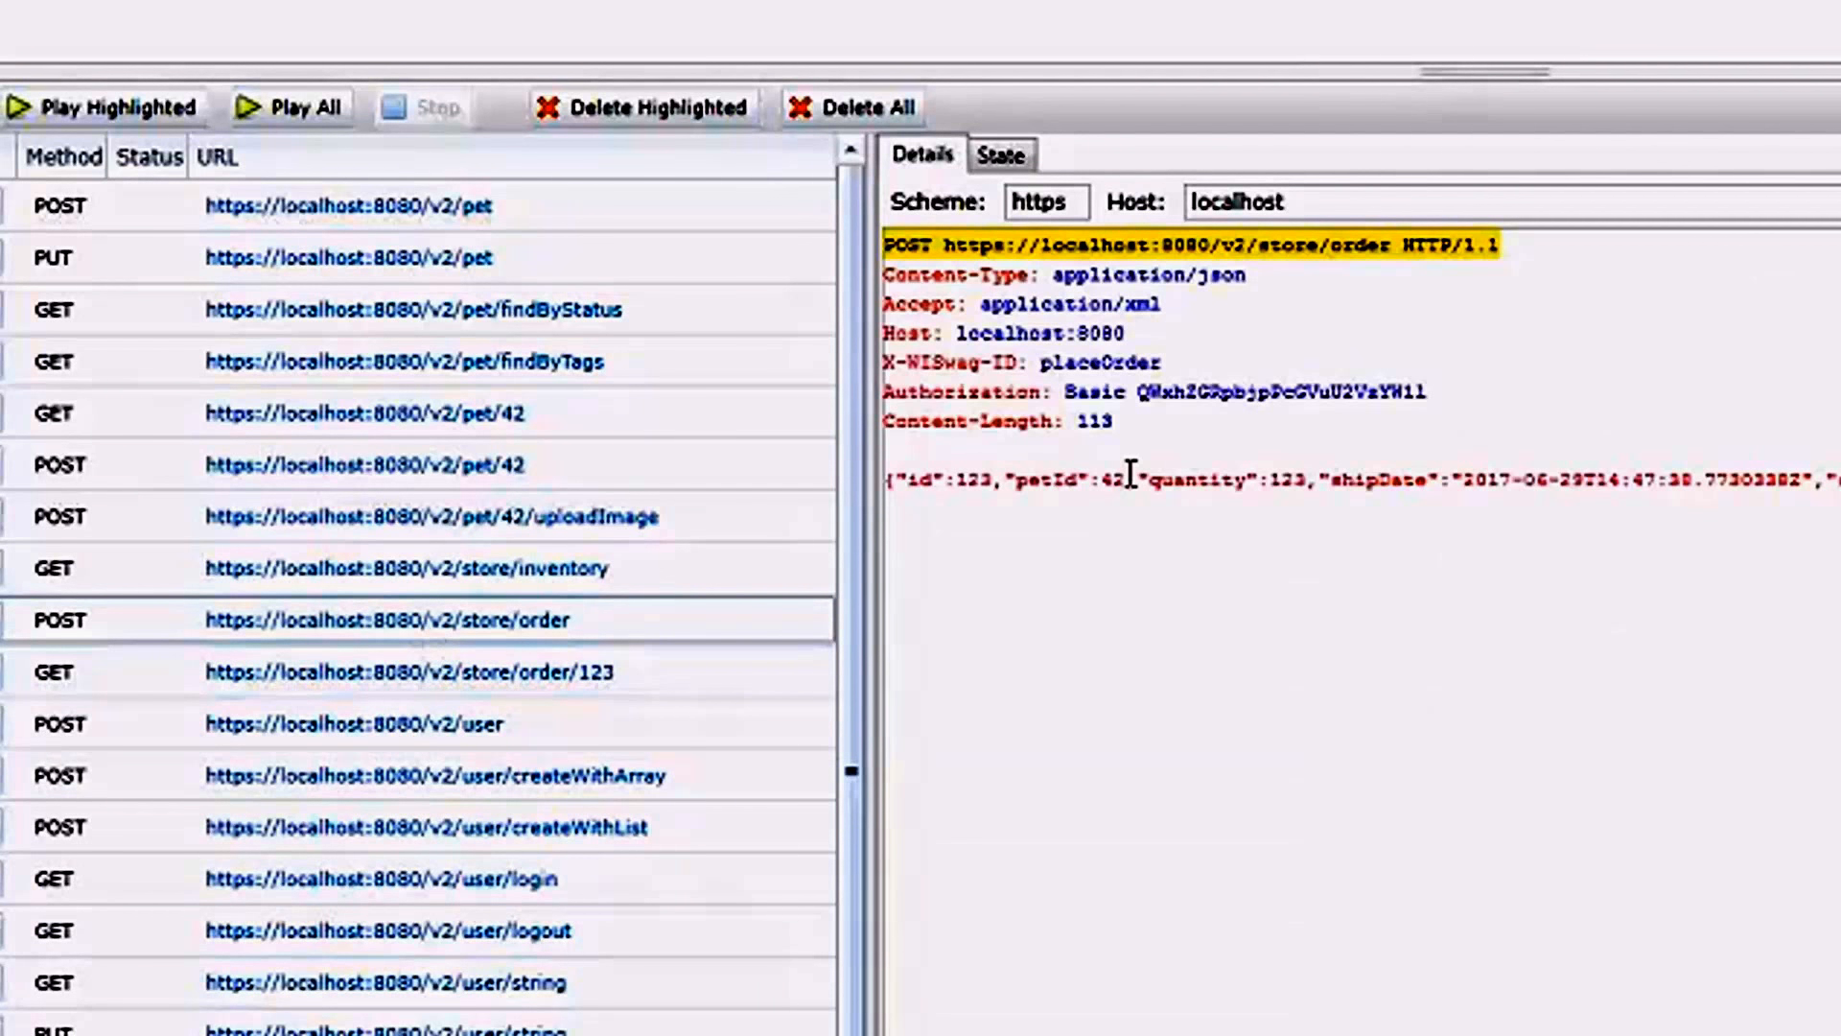
pyautogui.doubleClick(1279, 482)
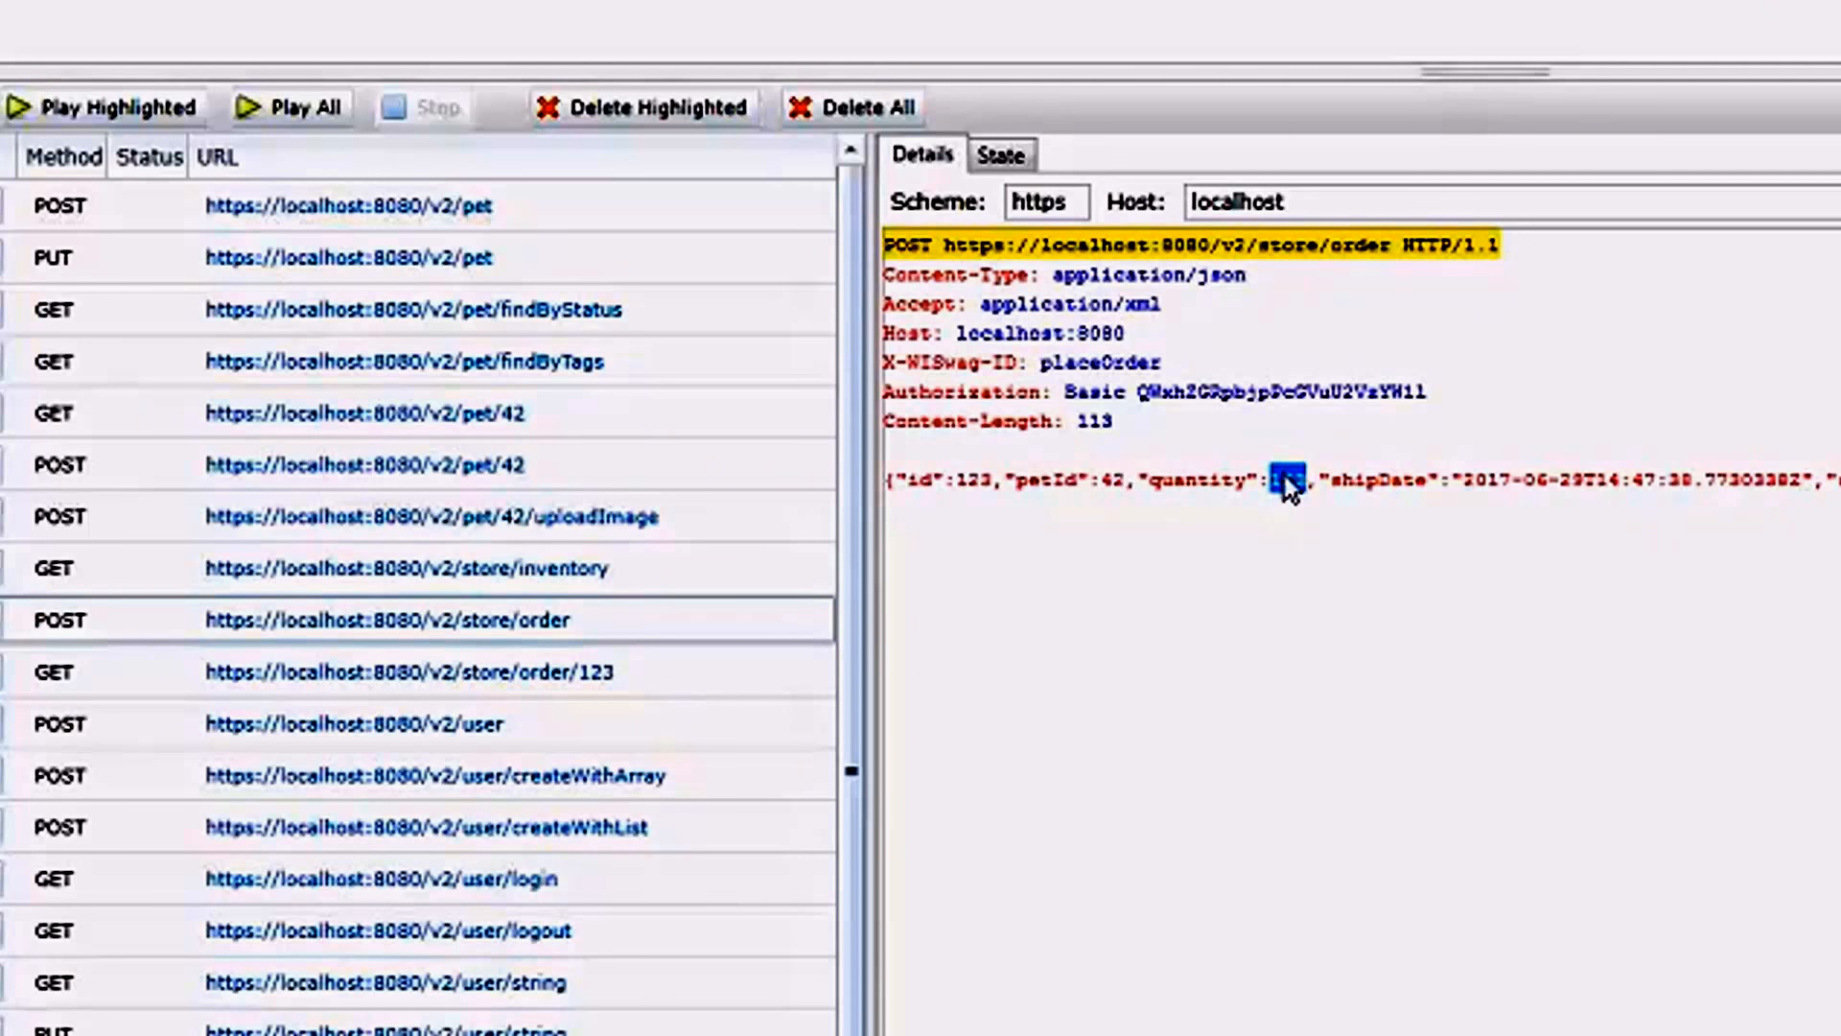
pyautogui.doubleClick(1113, 479)
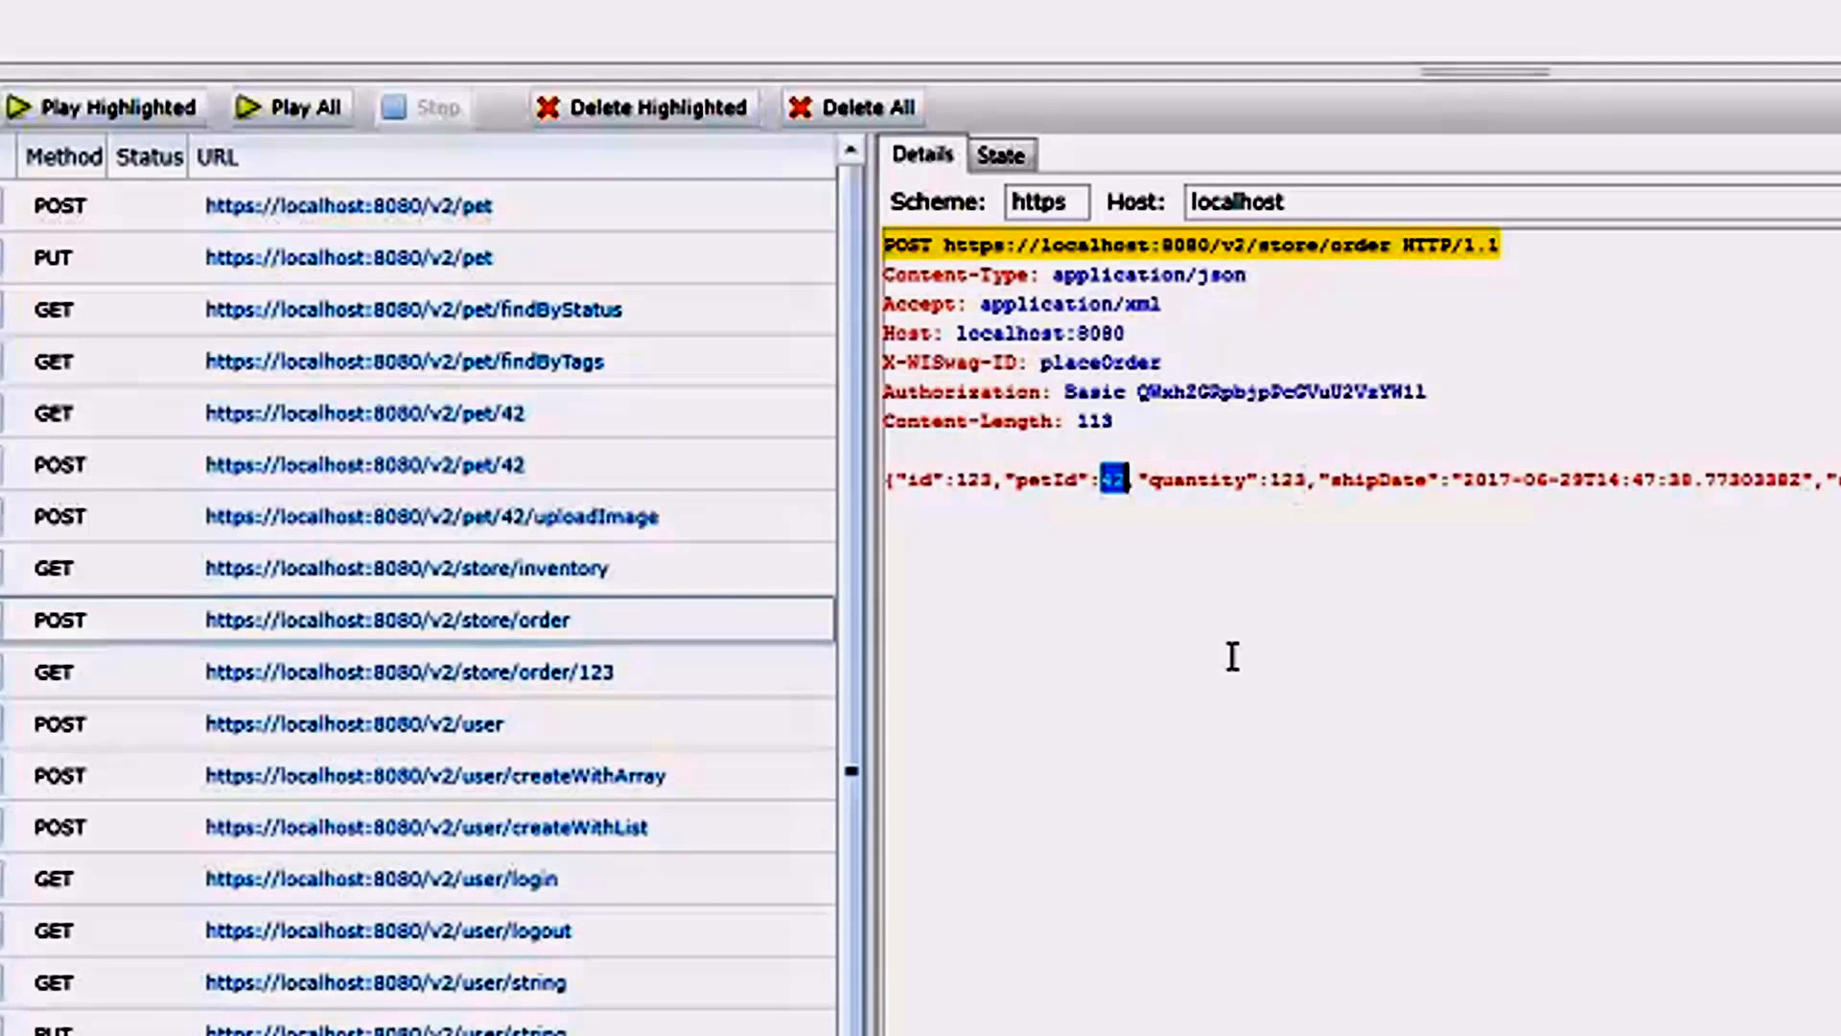
pyautogui.click(1011, 383)
pyautogui.press('Home')
pyautogui.hotkey('shift', 'End')
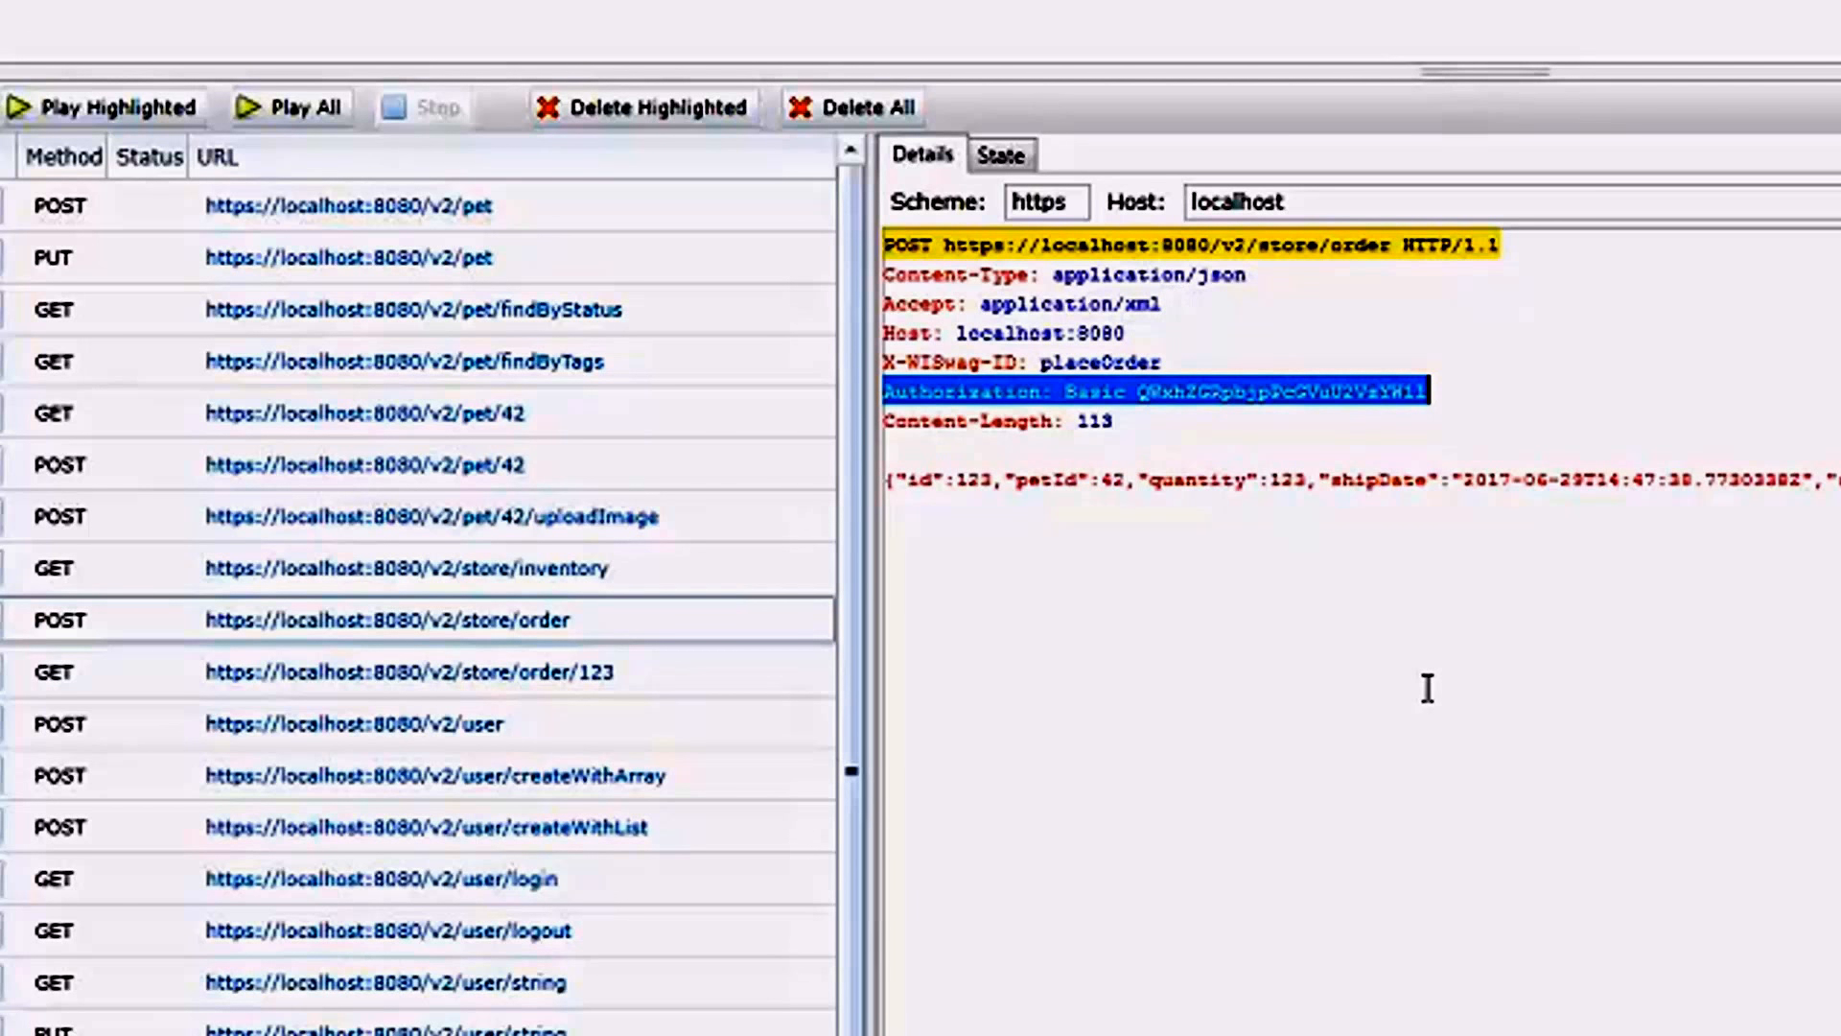
# Check the store/inventory request and the first /v2/pet requests for the injected Authorization header.
pyautogui.click(380, 575)
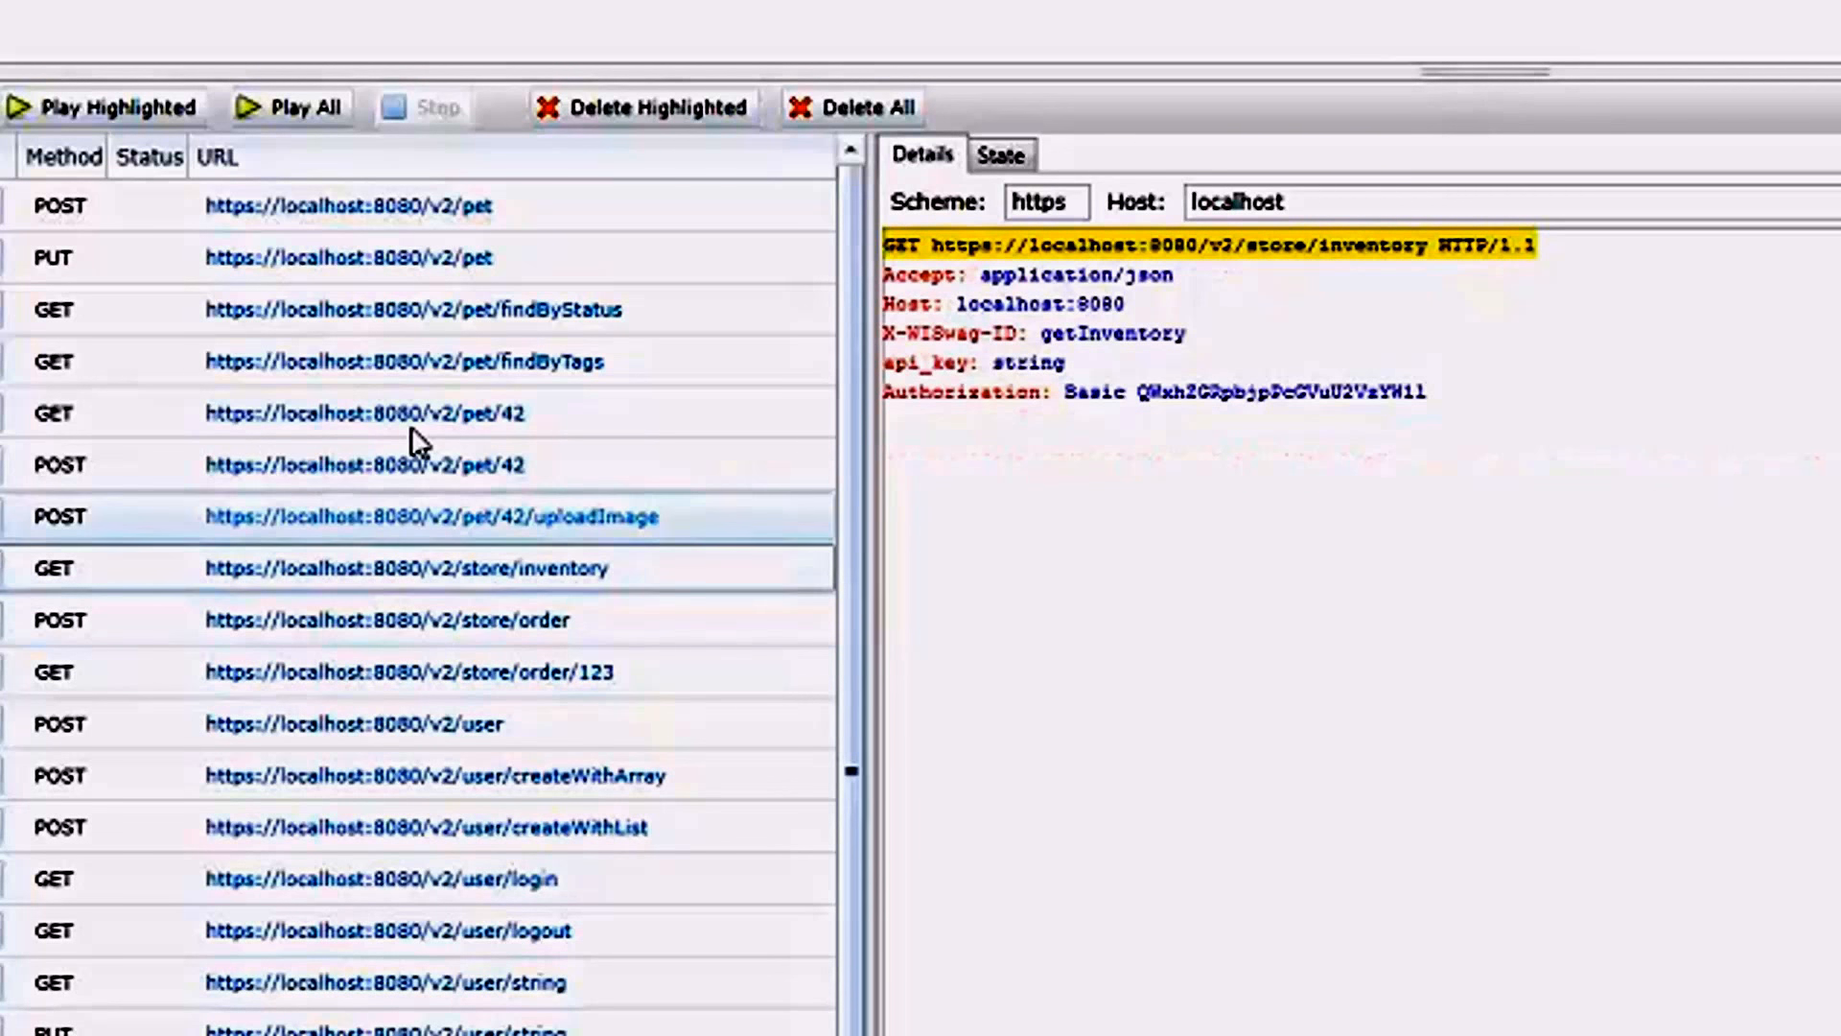
pyautogui.click(477, 198)
pyautogui.press('Down')
pyautogui.press('Down')
pyautogui.press('Down')
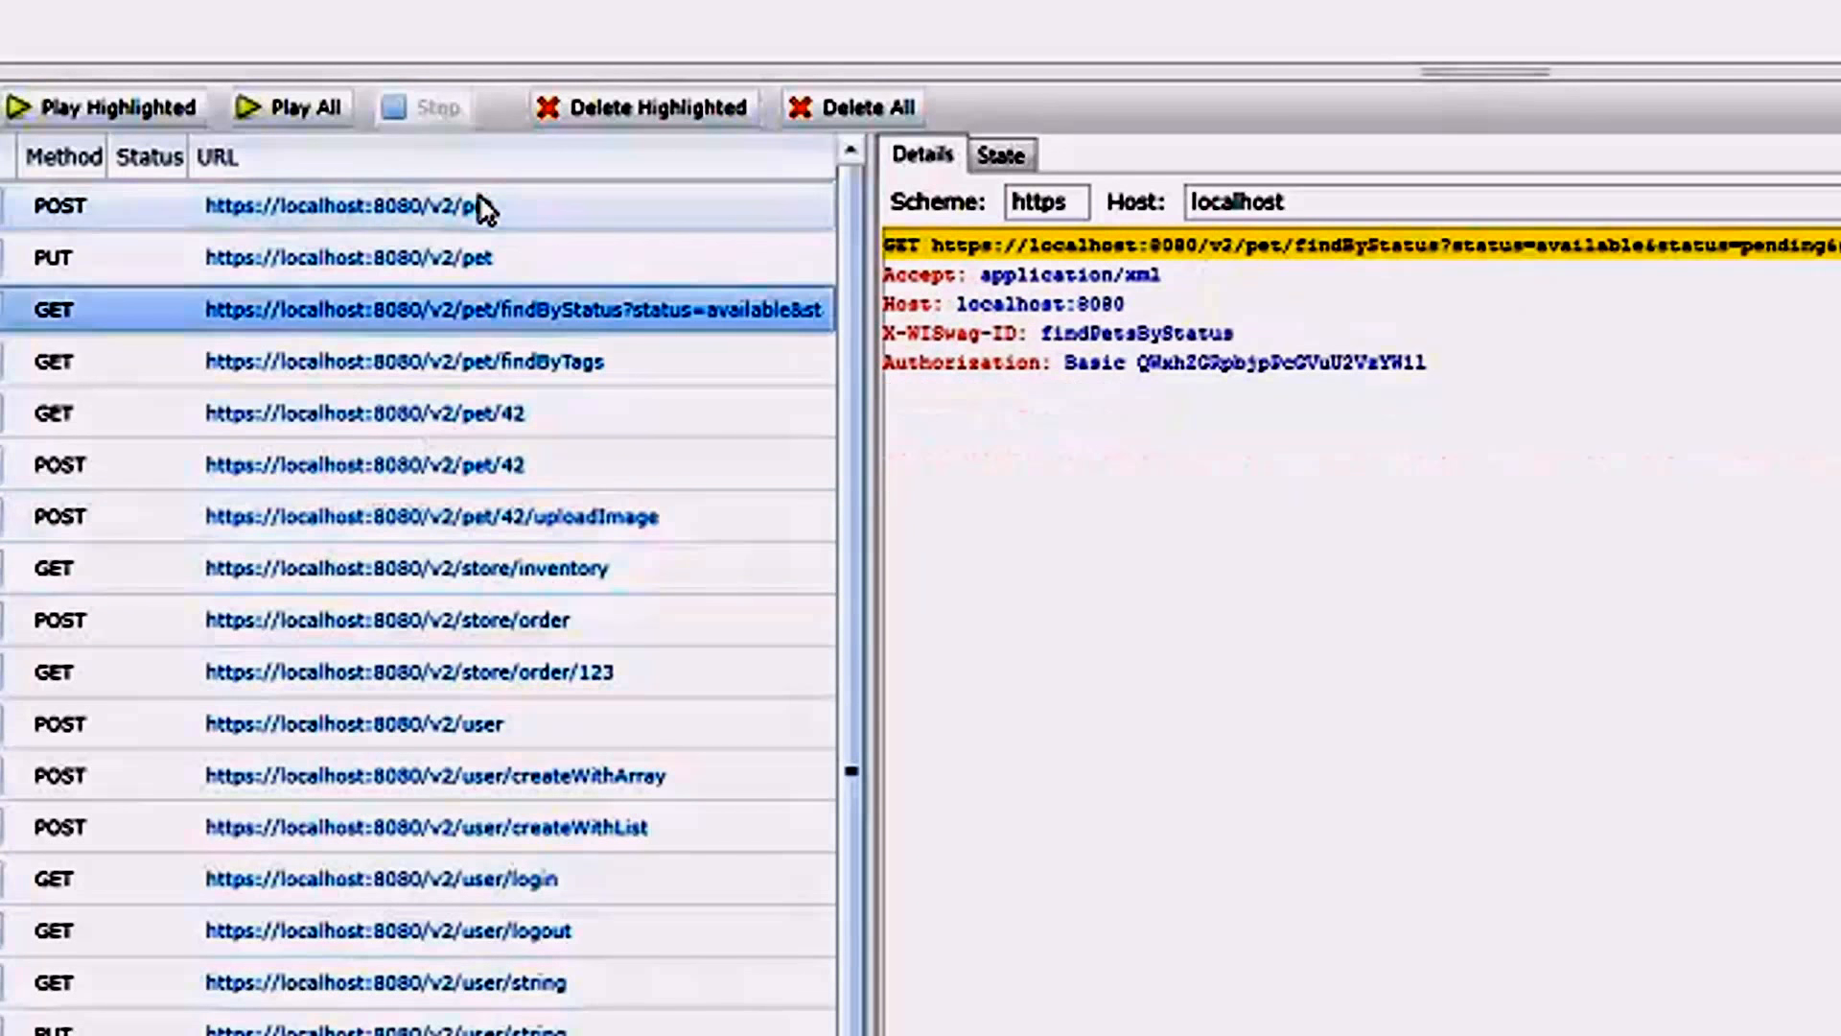
# Check the remaining localhost:8080 pet, store and user requests for the injected Authorization header, then inspect the http POST /v2/pet request.
pyautogui.press('Down')
pyautogui.press('Down')
pyautogui.press('Down')
pyautogui.press('Down')
pyautogui.press('Down')
pyautogui.press('Down')
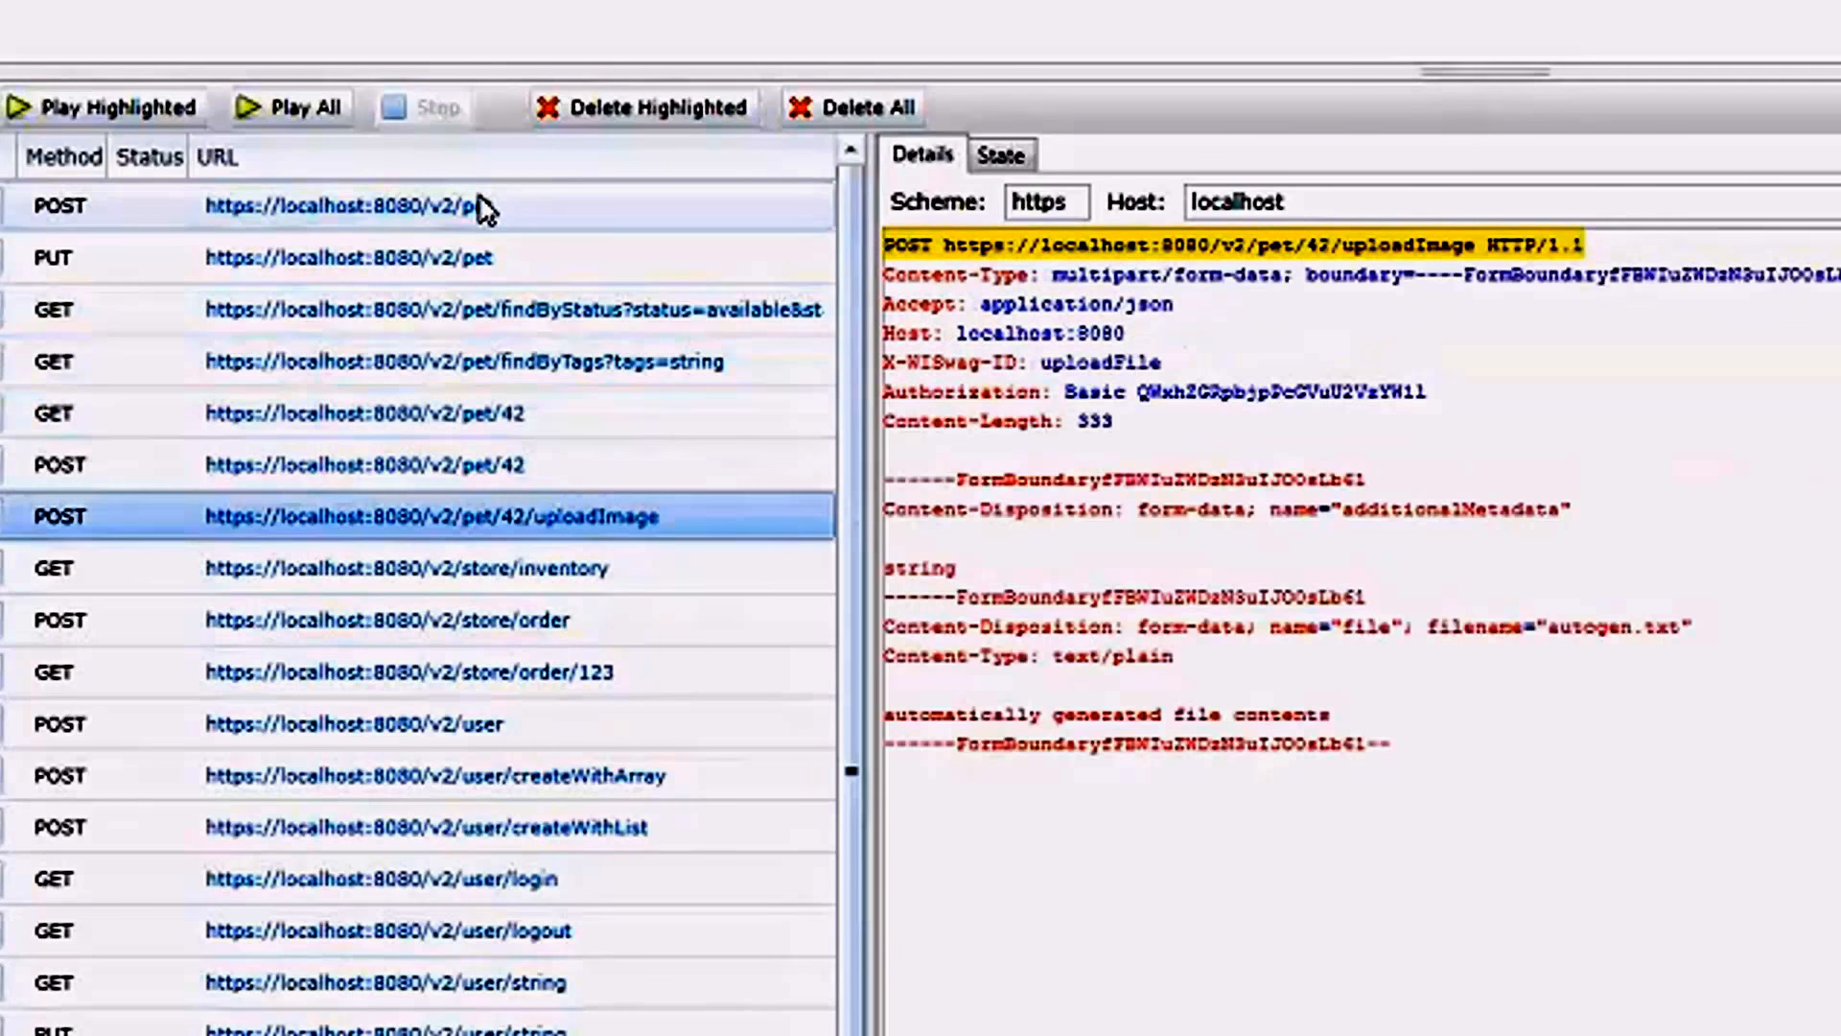
pyautogui.press('Down')
pyautogui.press('Down')
pyautogui.press('Down')
pyautogui.press('Down')
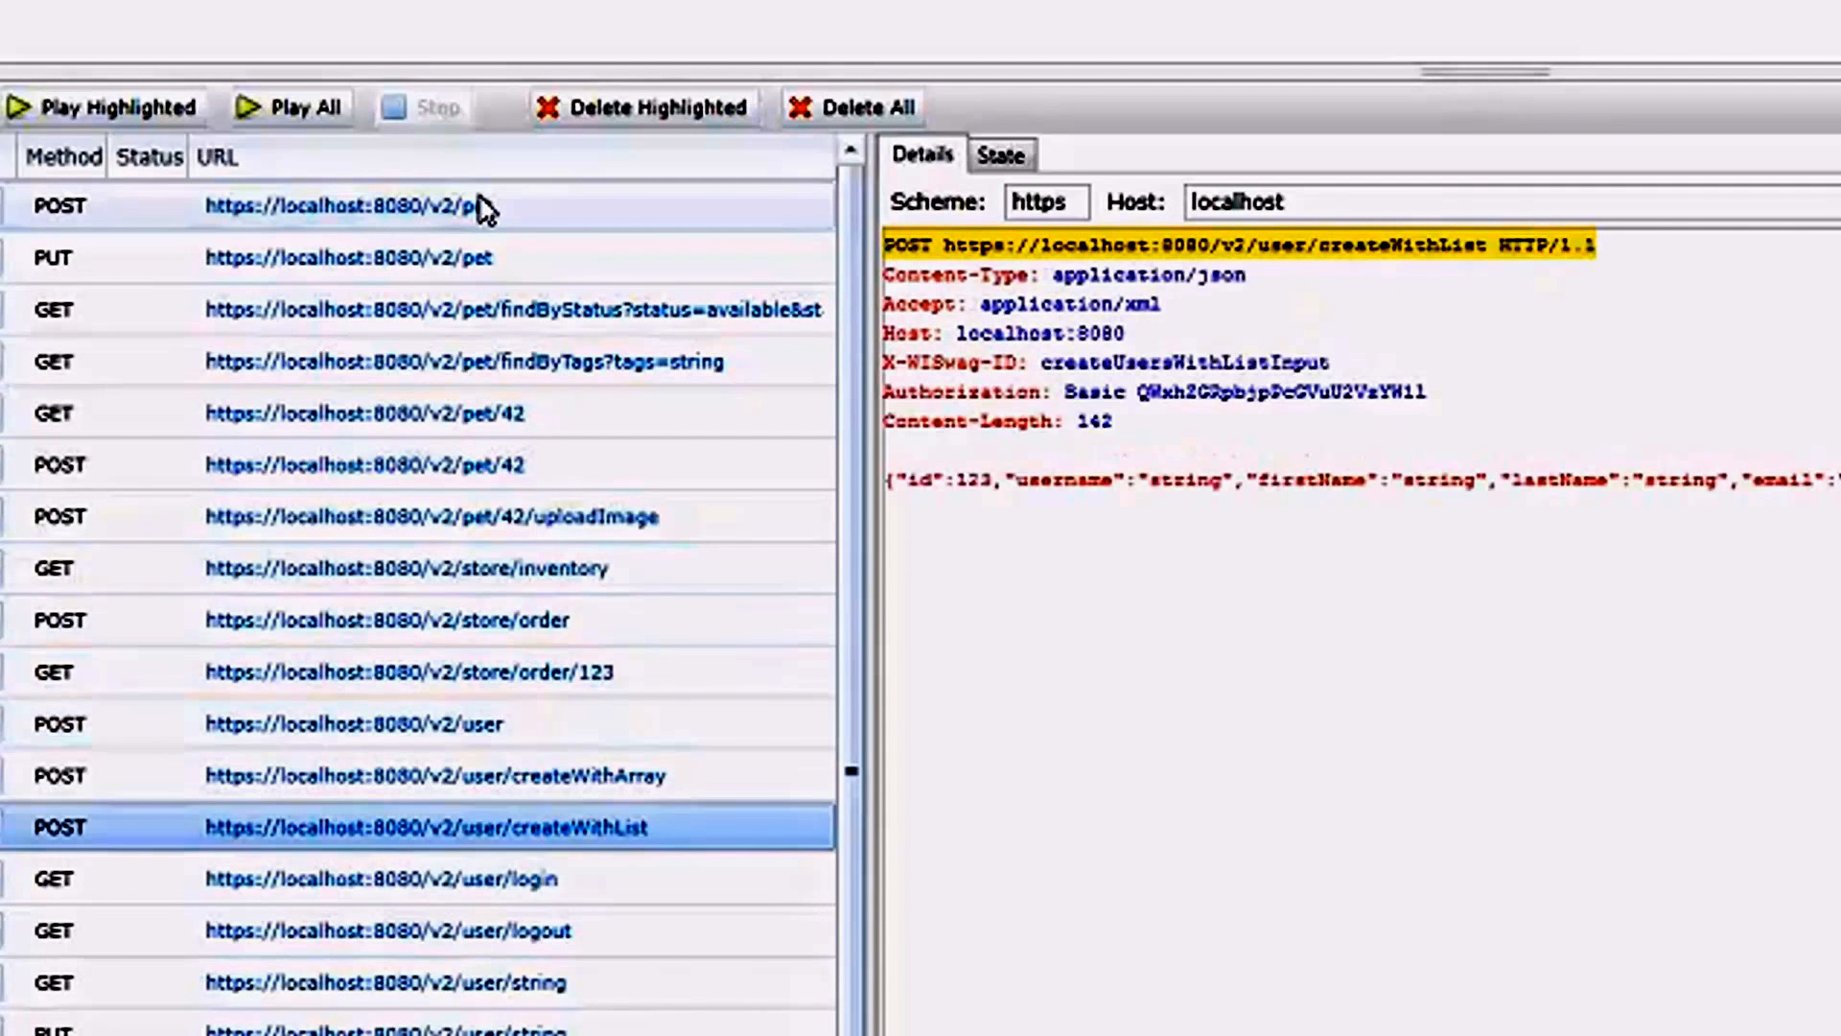
pyautogui.press('Down')
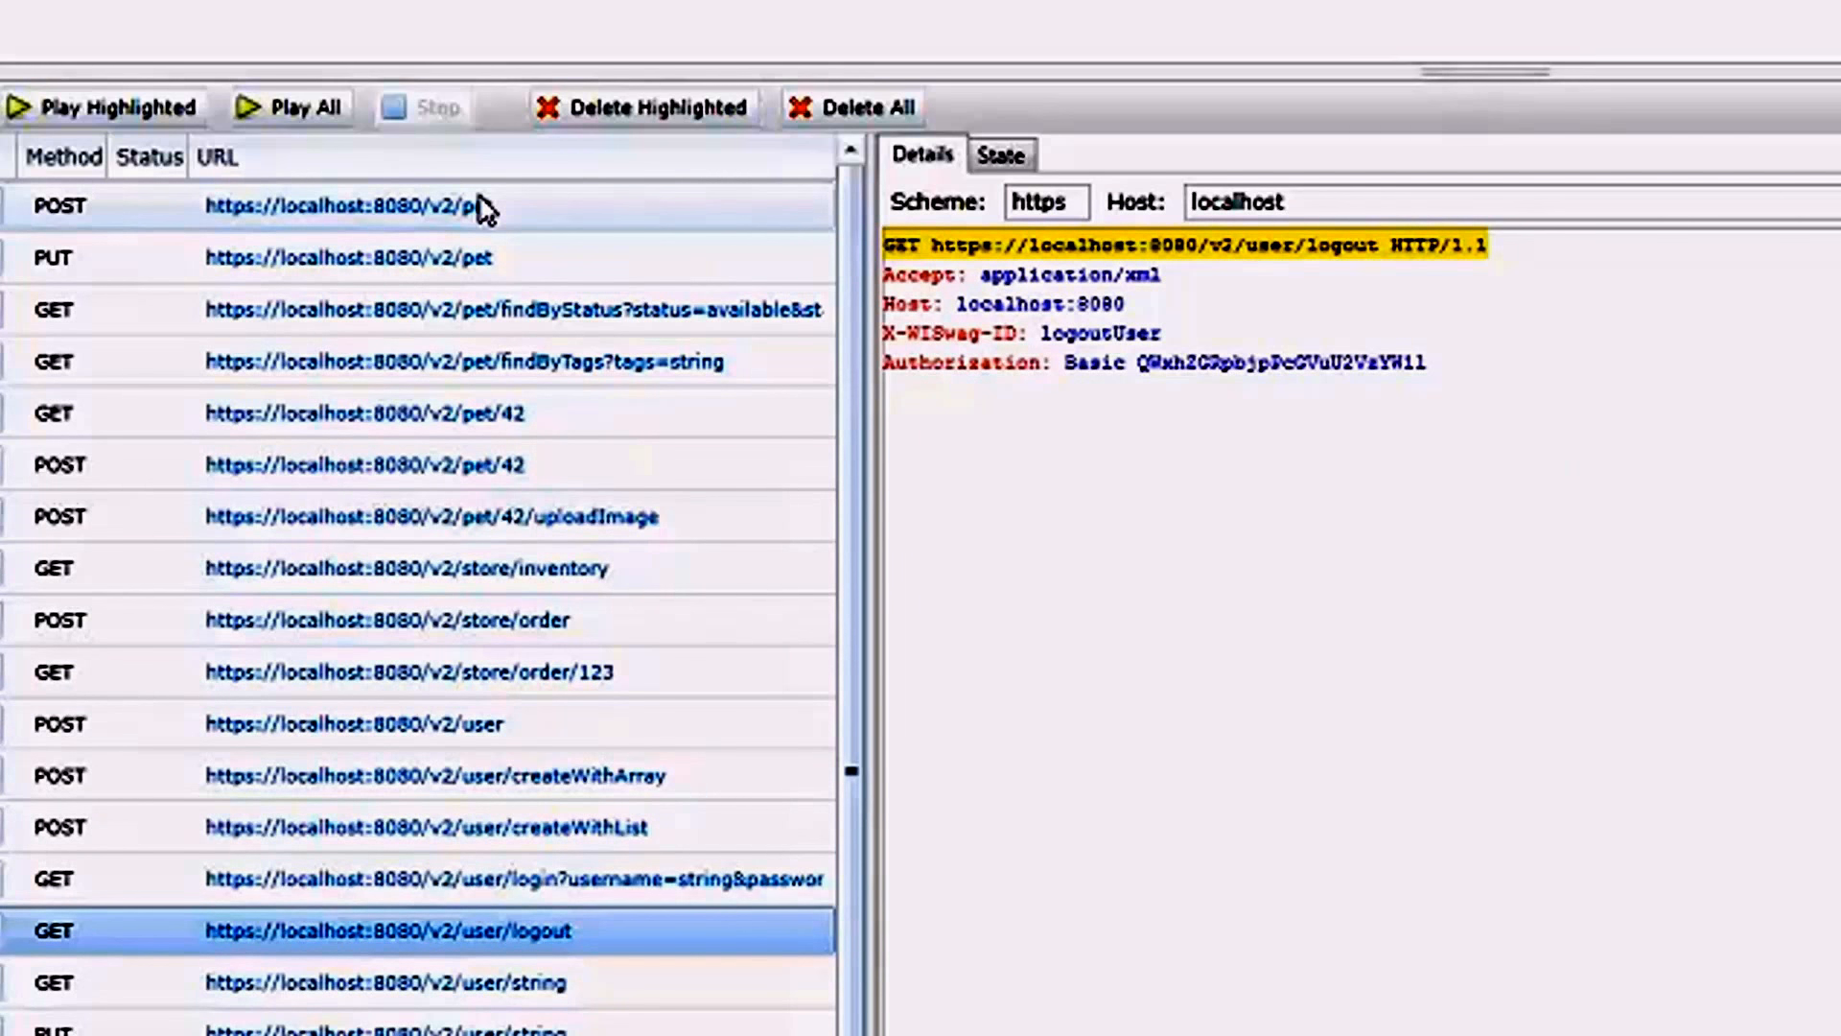
pyautogui.press('Down')
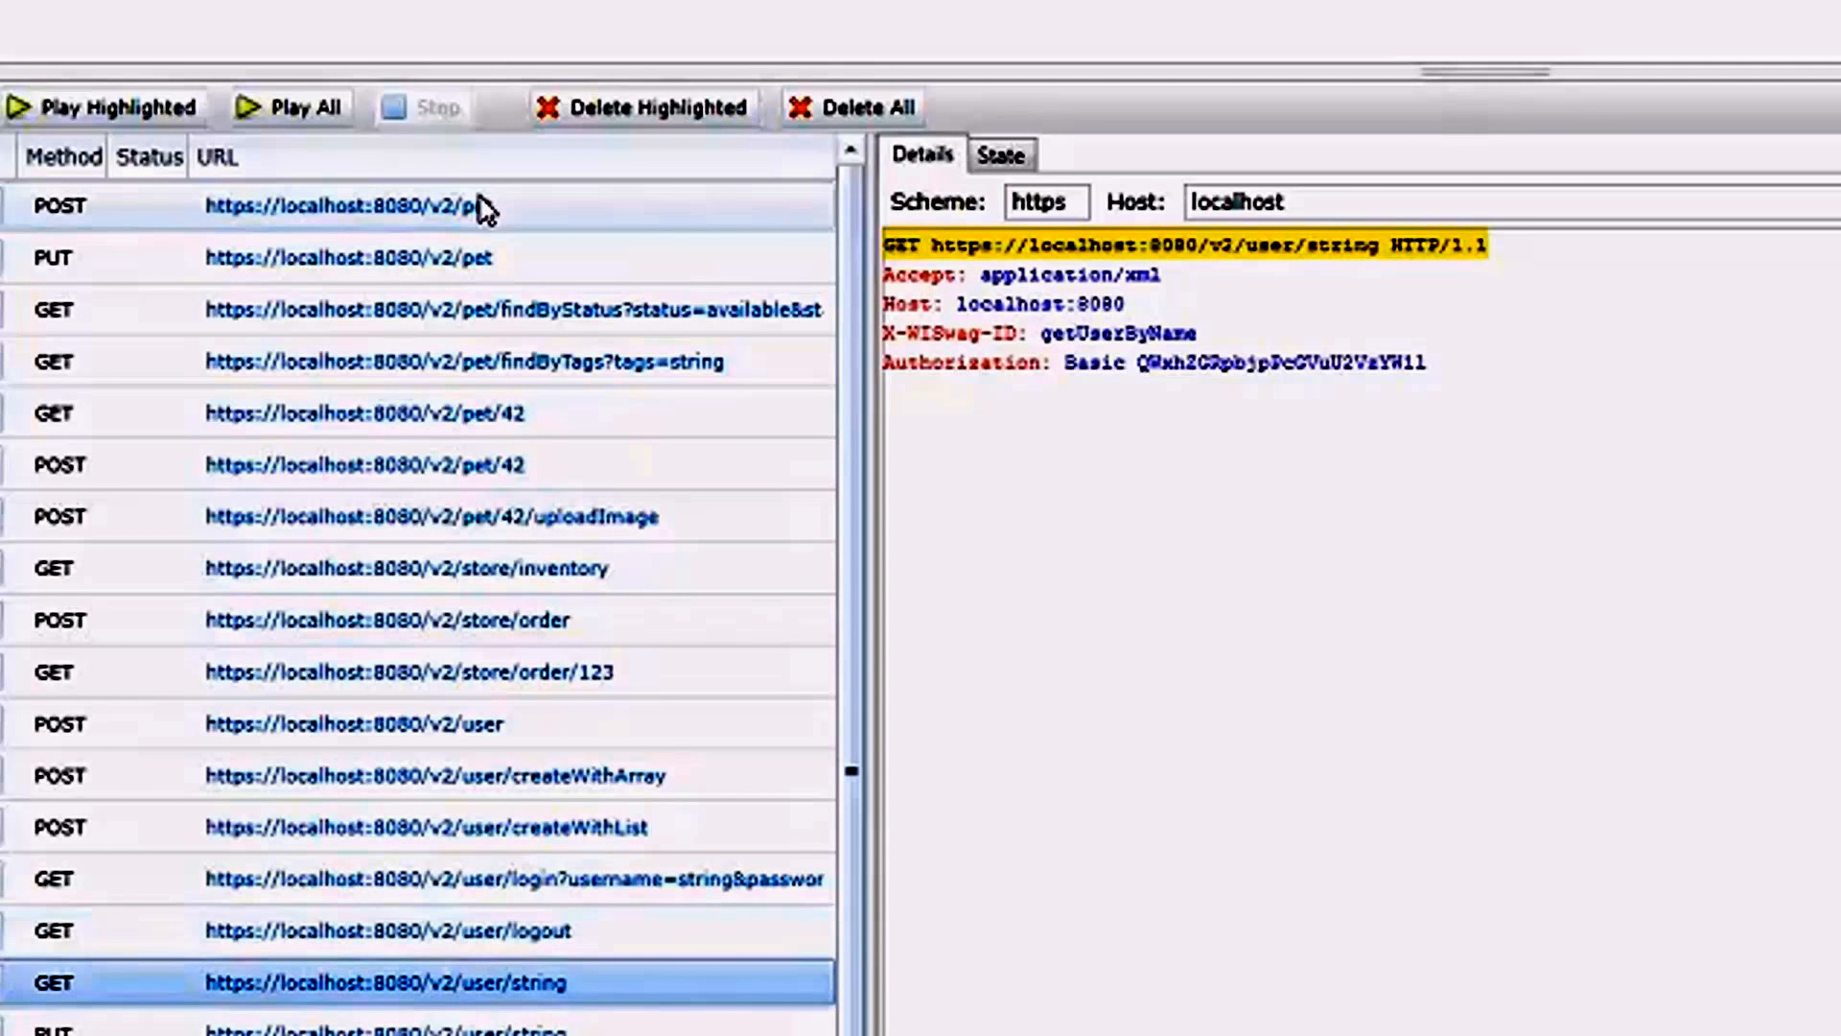
pyautogui.press('Down')
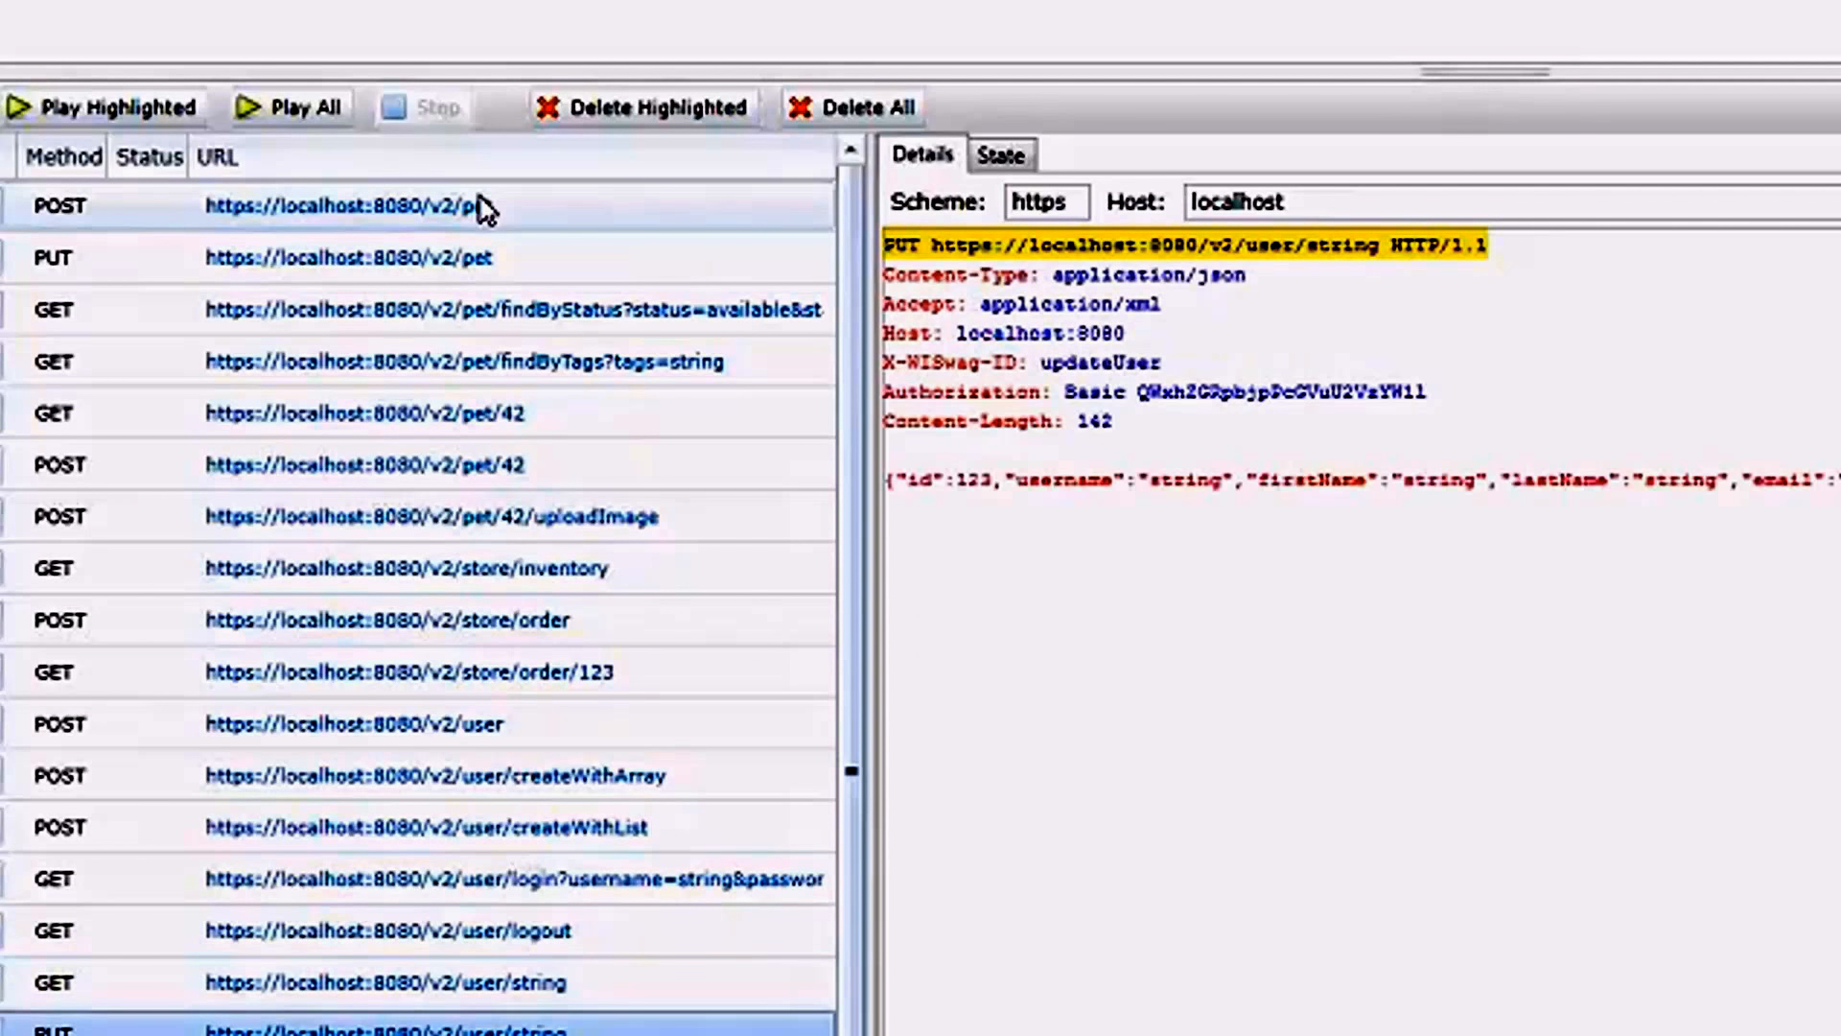
pyautogui.click(482, 208)
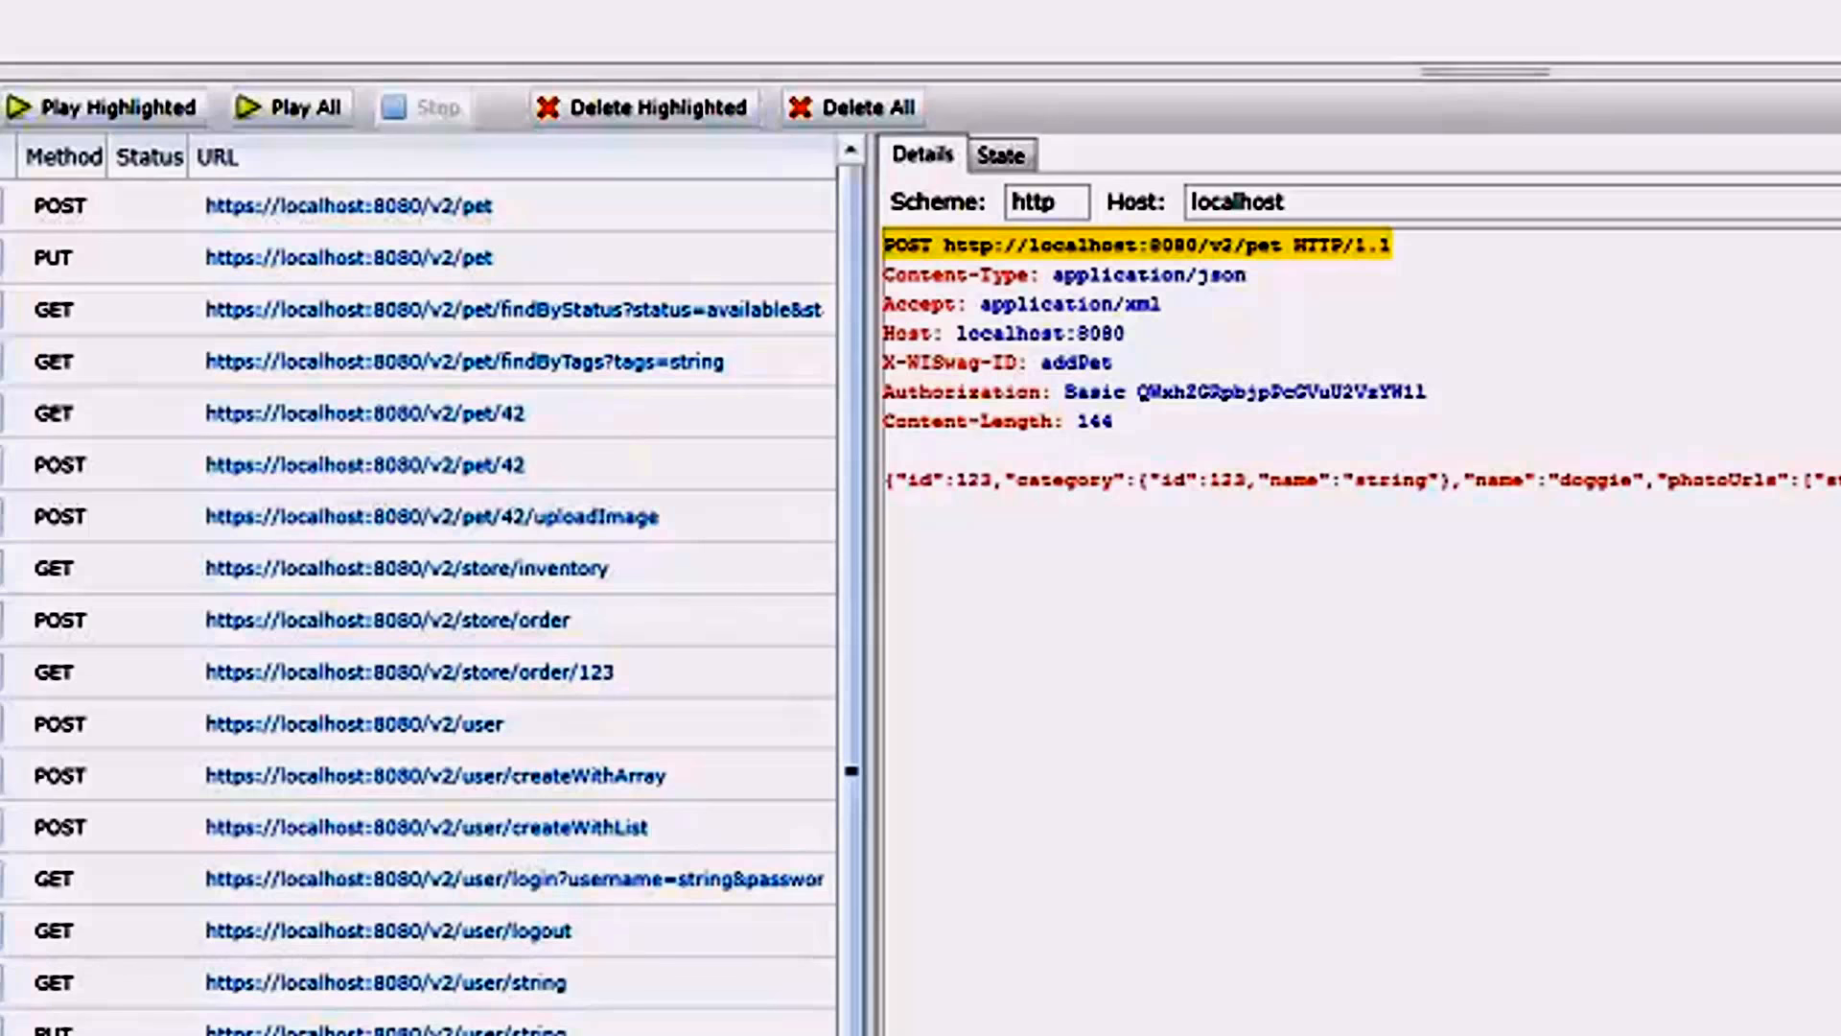
# Bring up petstore.wiswag and compare its Authorization header rule and location setting with the http POST /v2/pet request.
pyautogui.hotkey('alt', 'Tab')
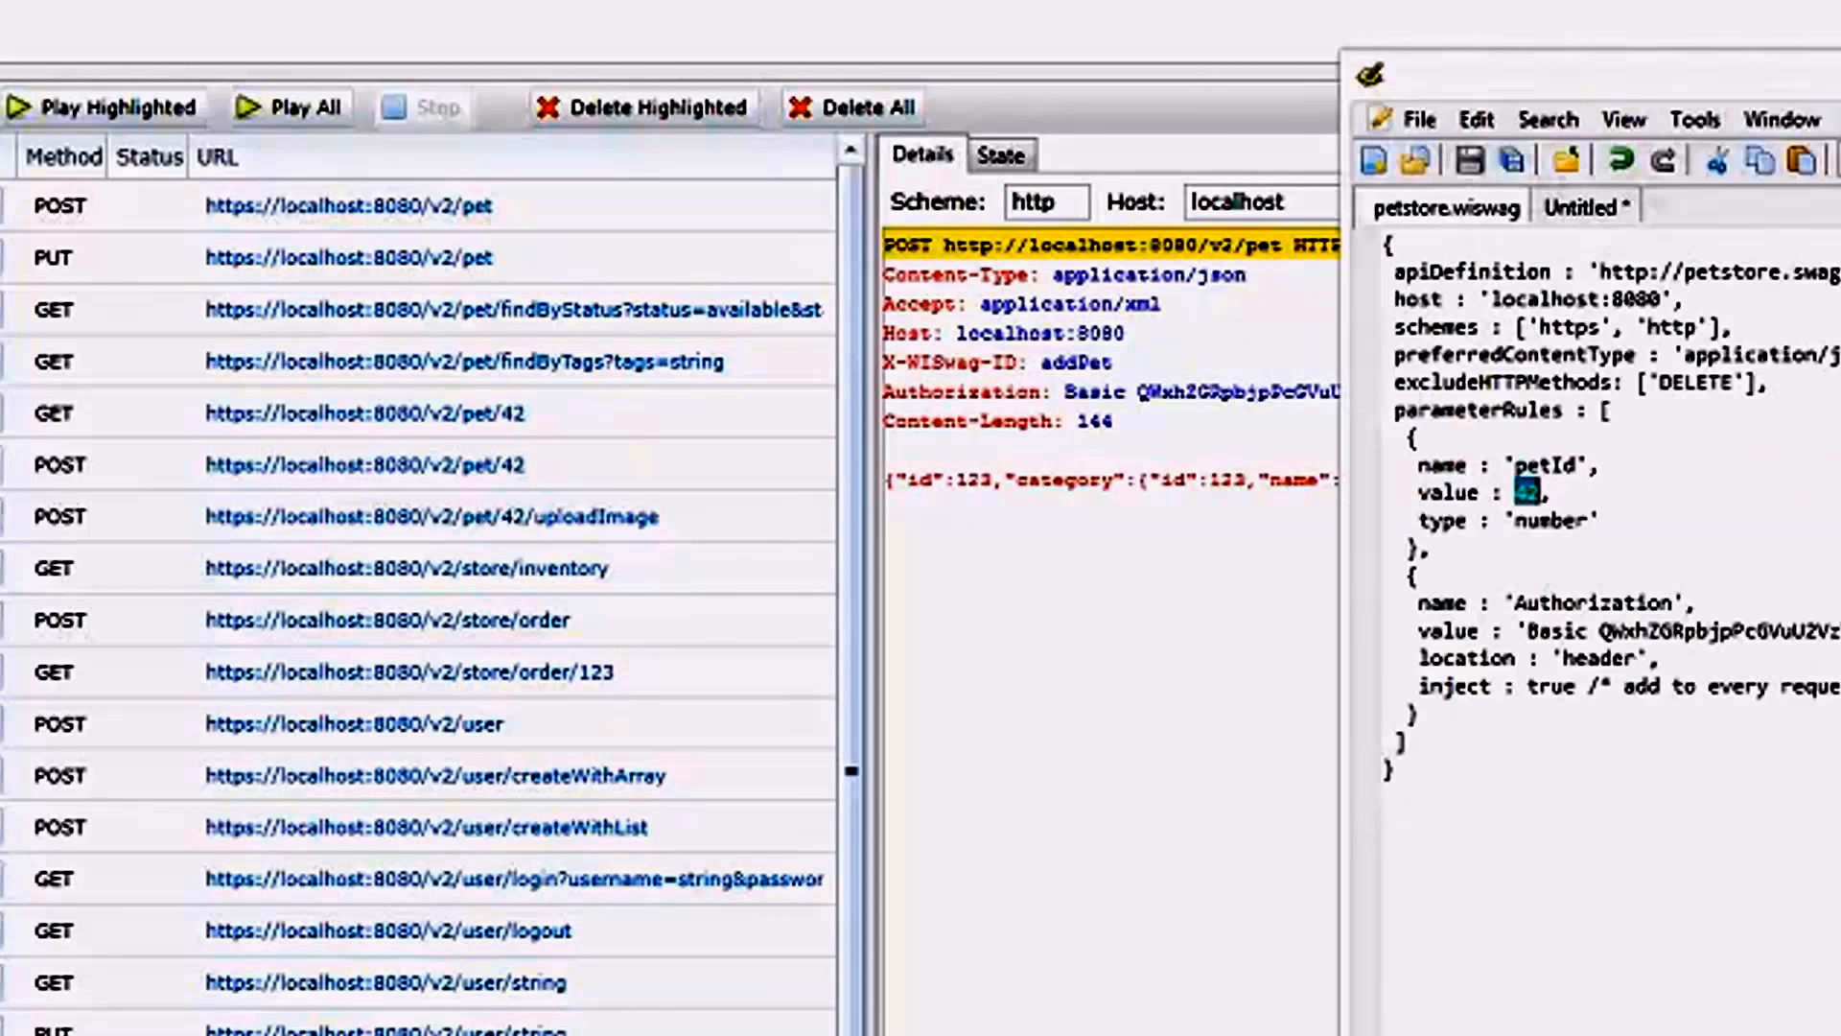
pyautogui.doubleClick(1640, 632)
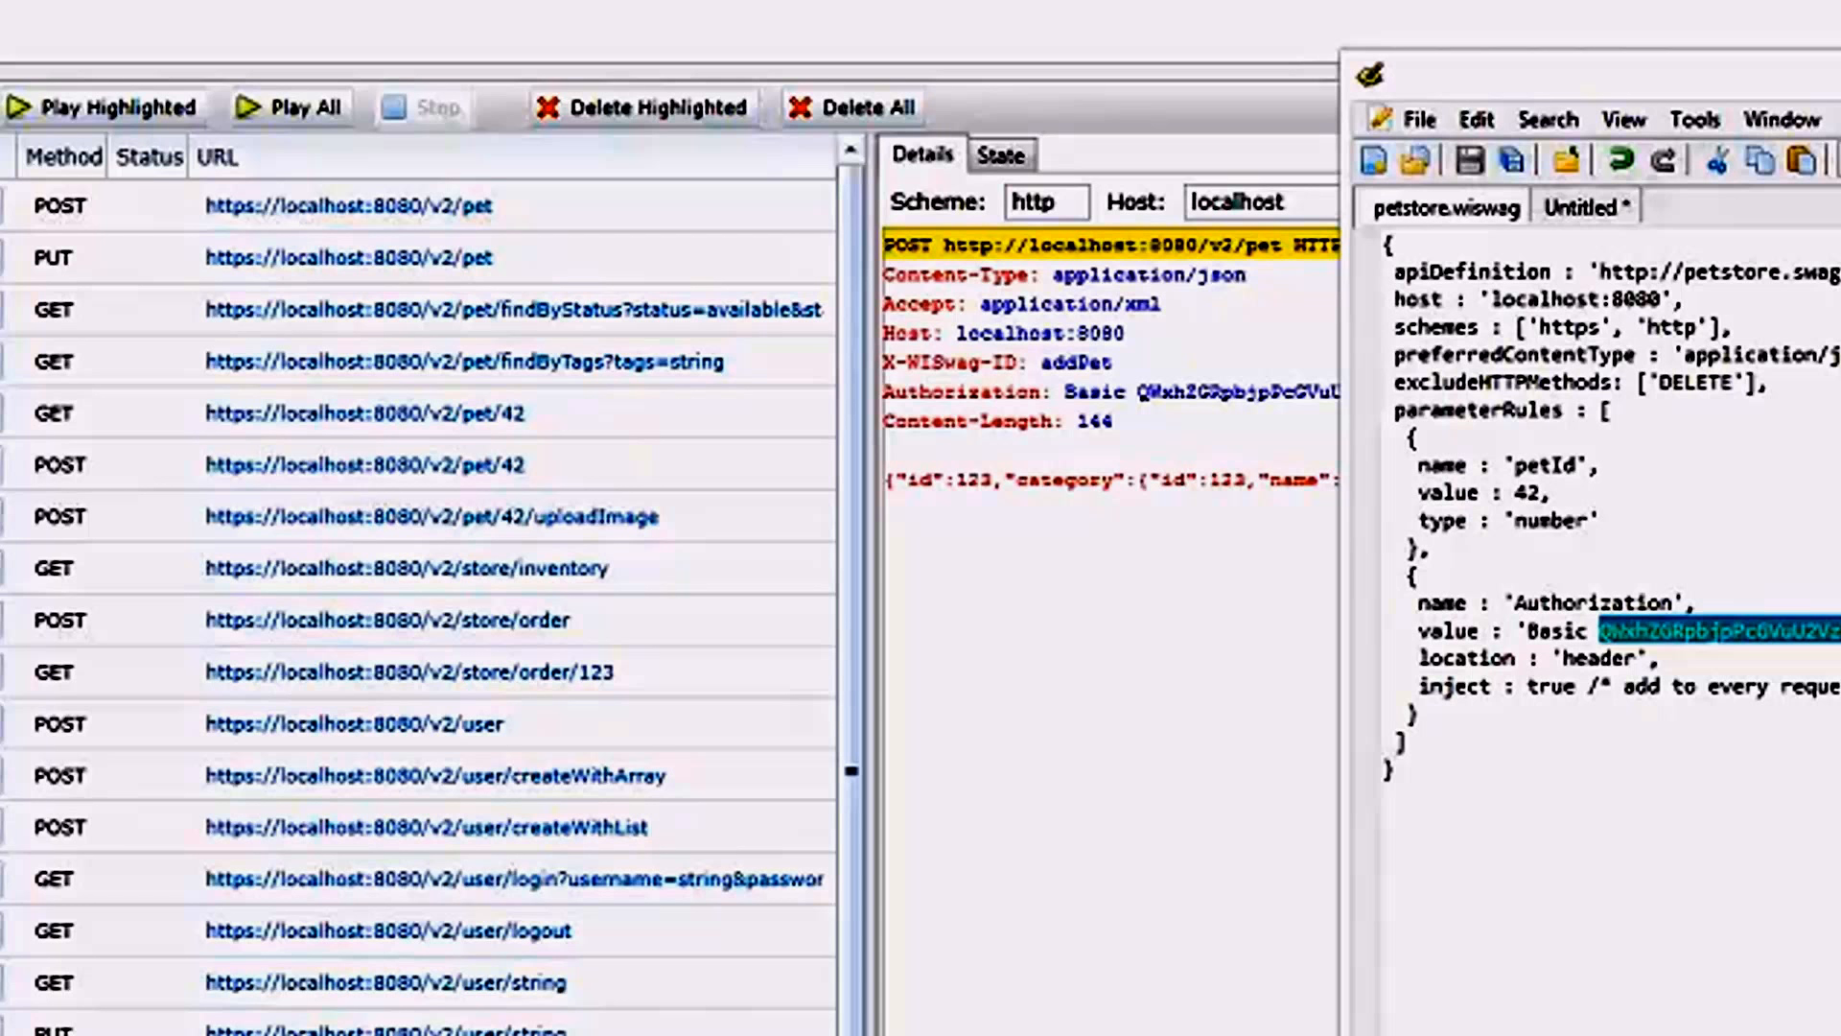
pyautogui.click(1647, 658)
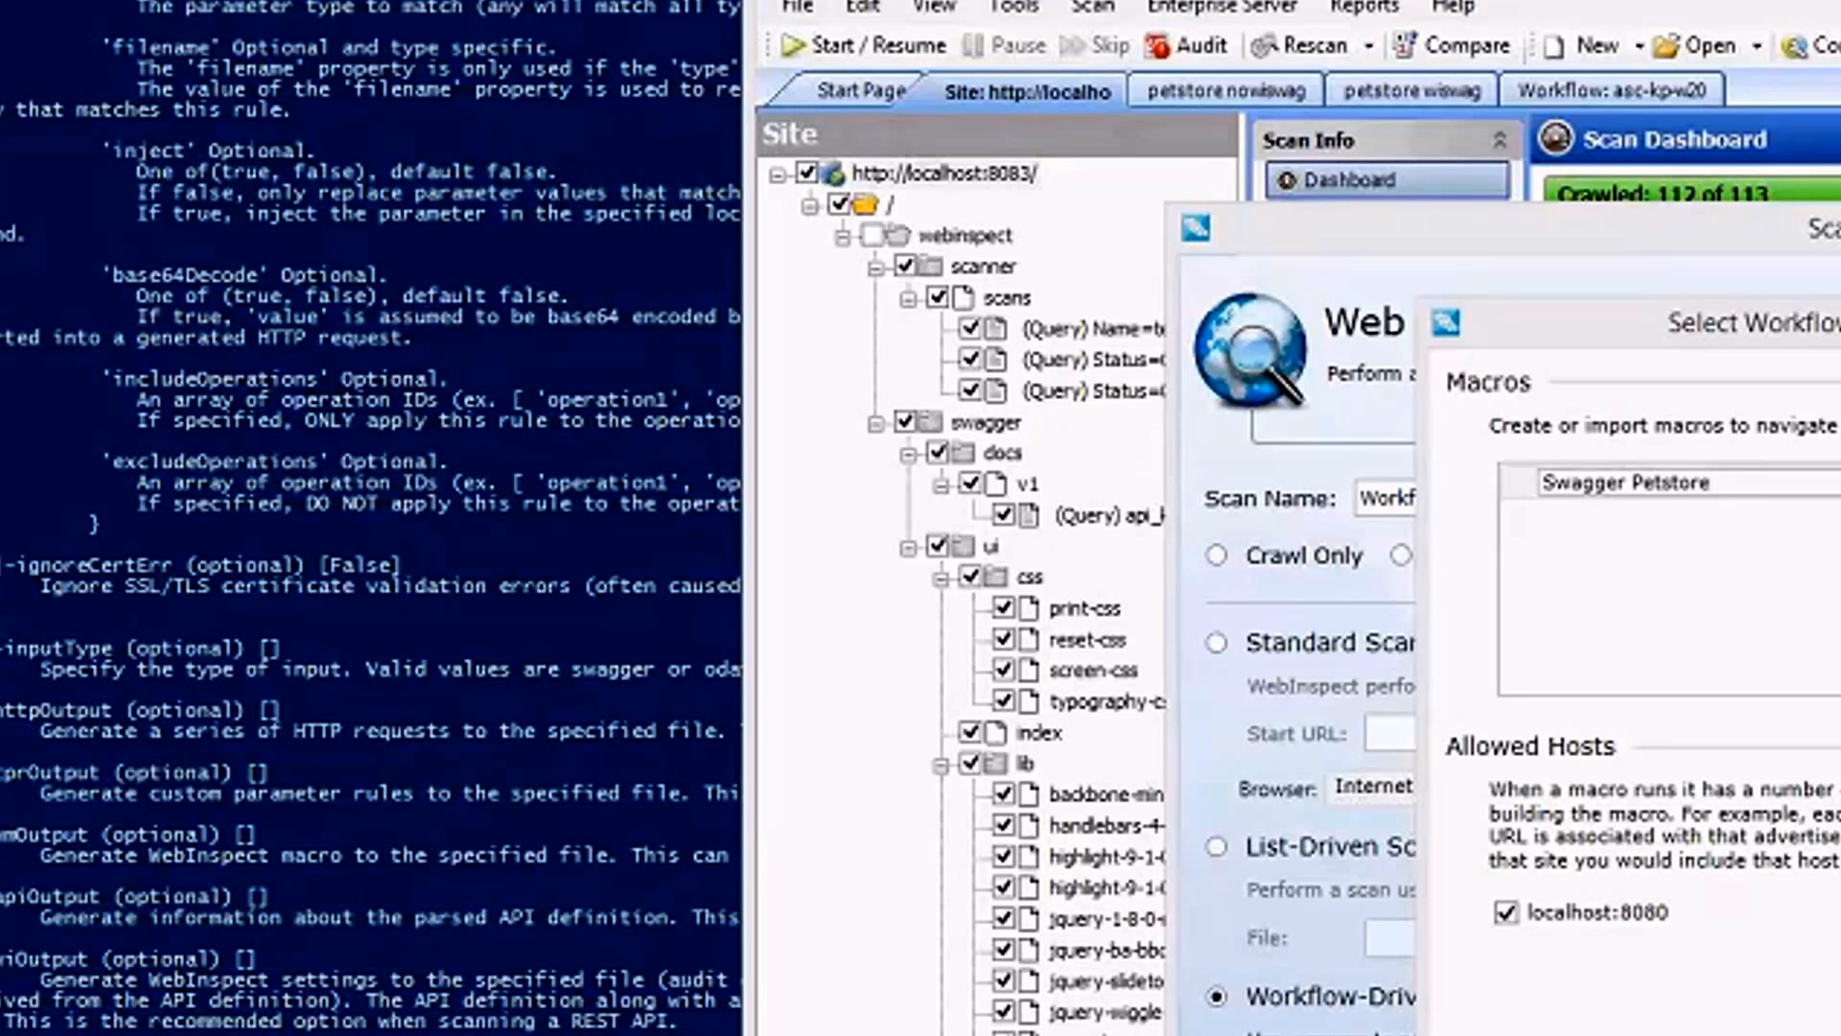
# Cancel the workflow macro selection and the Web Site Scan setup, and open the petstore nowiswag scan.
pyautogui.press('Escape')
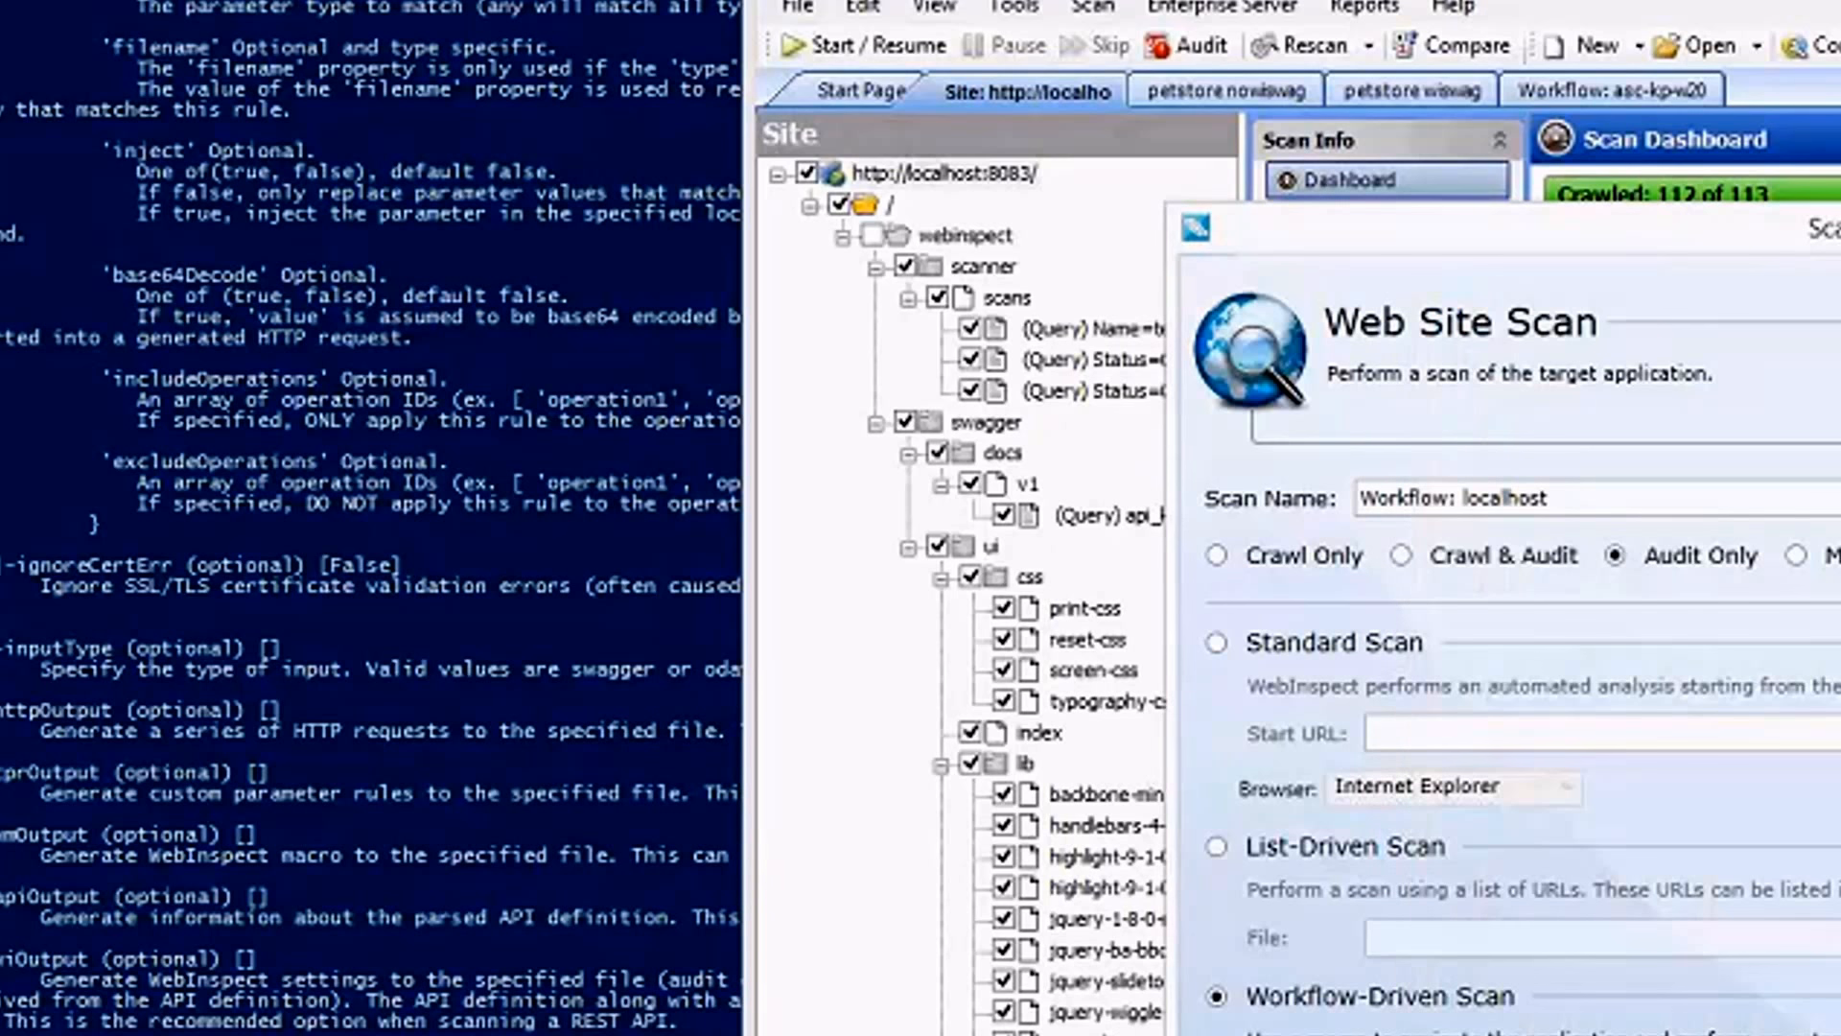
pyautogui.press('Escape')
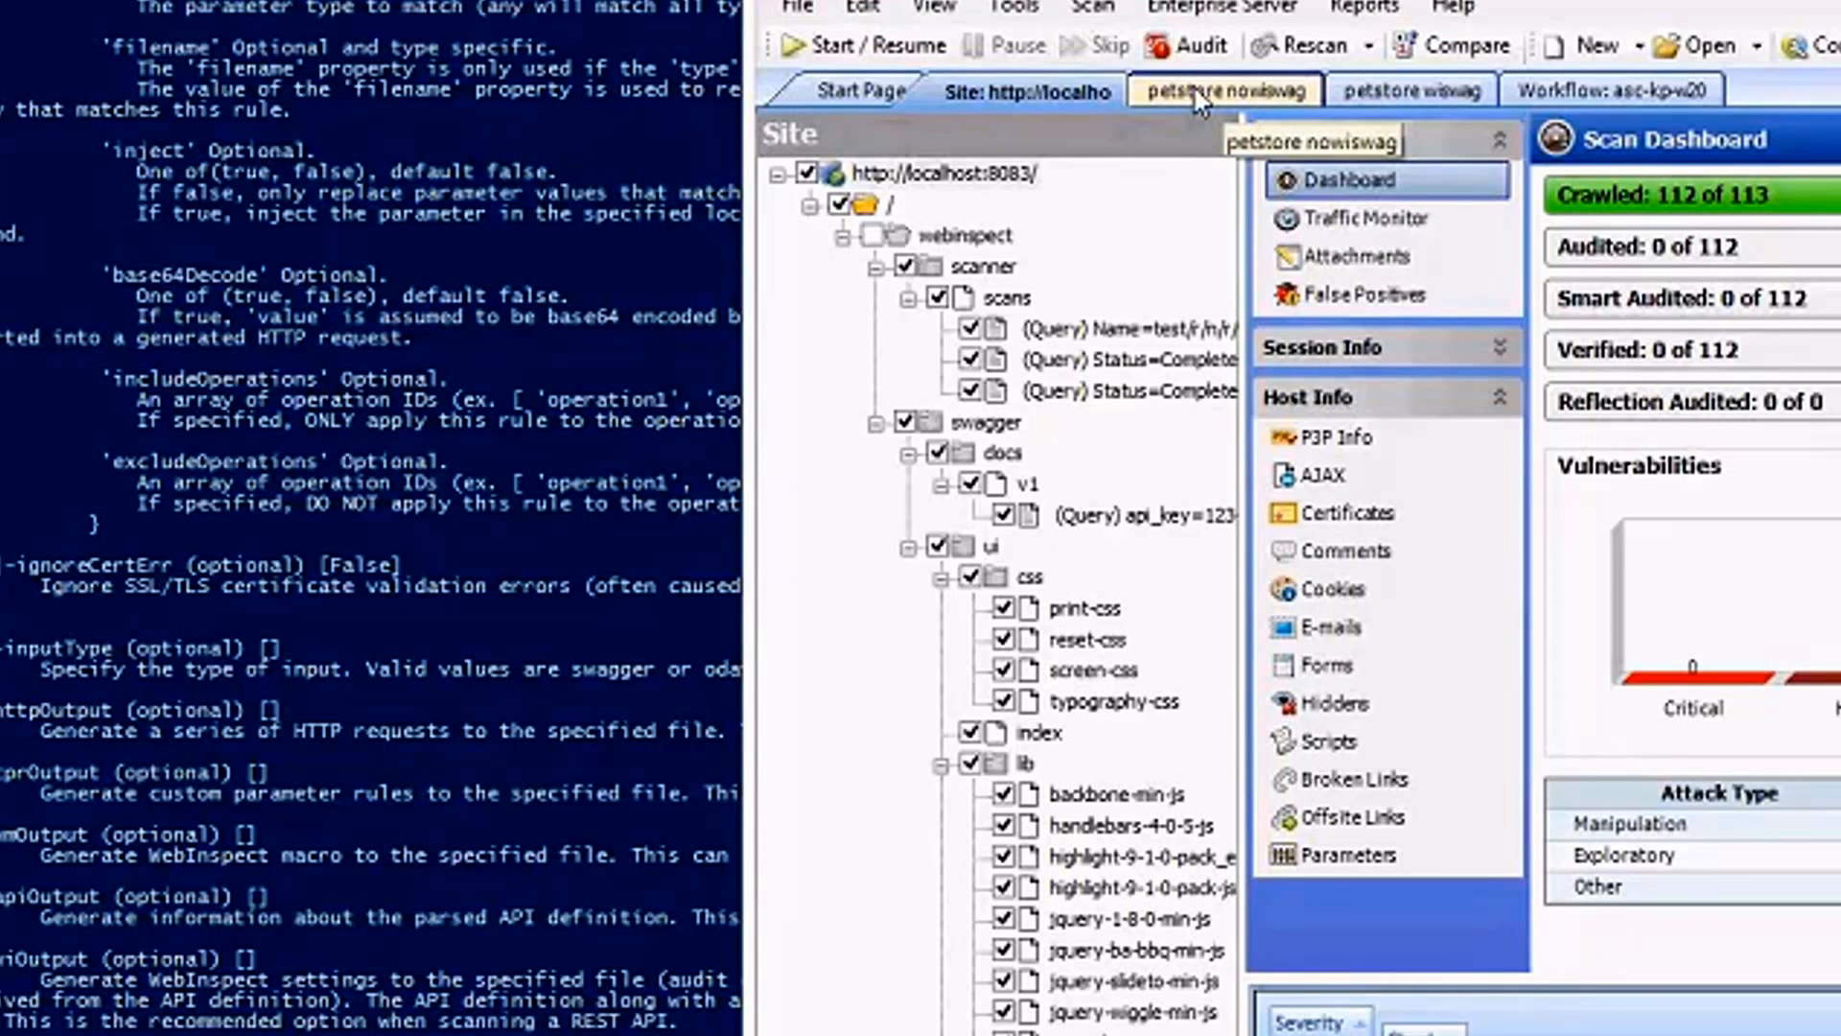
pyautogui.click(1193, 86)
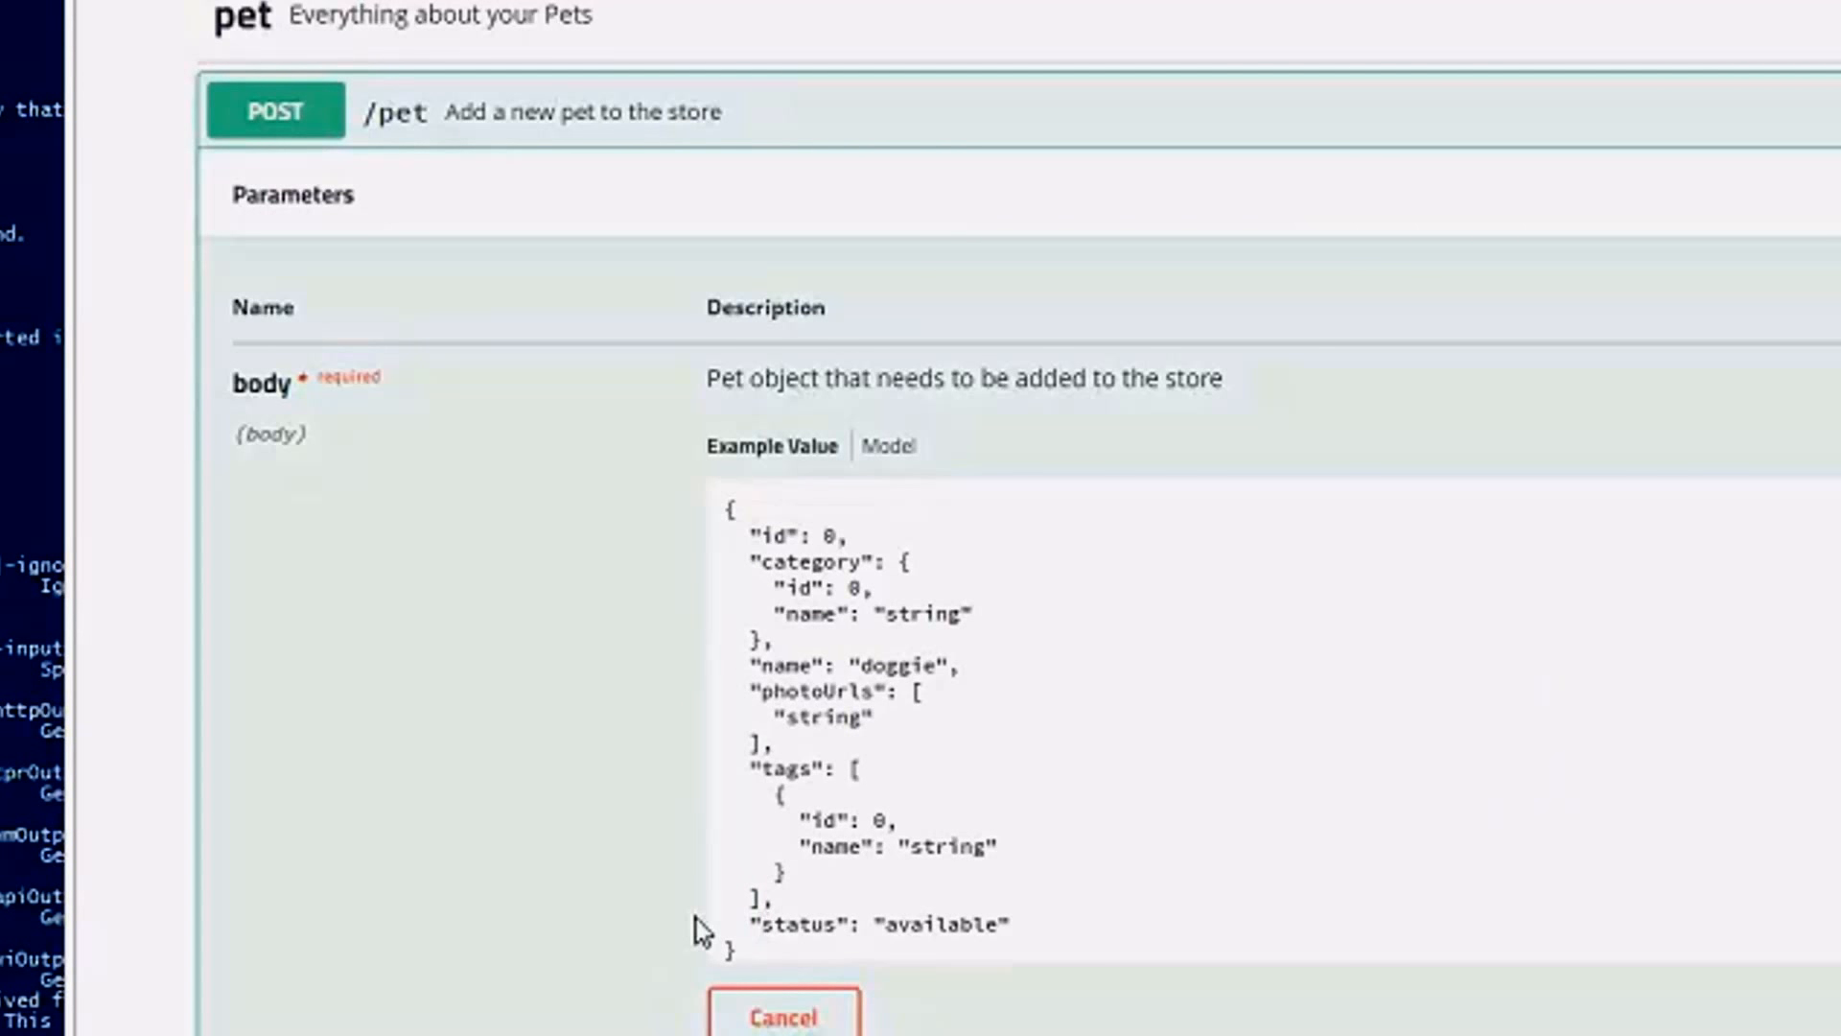
# Look over the pet operations on the Swagger Petstore page and examine the body parameter of POST /pet.
pyautogui.scroll(9, 696, 919)
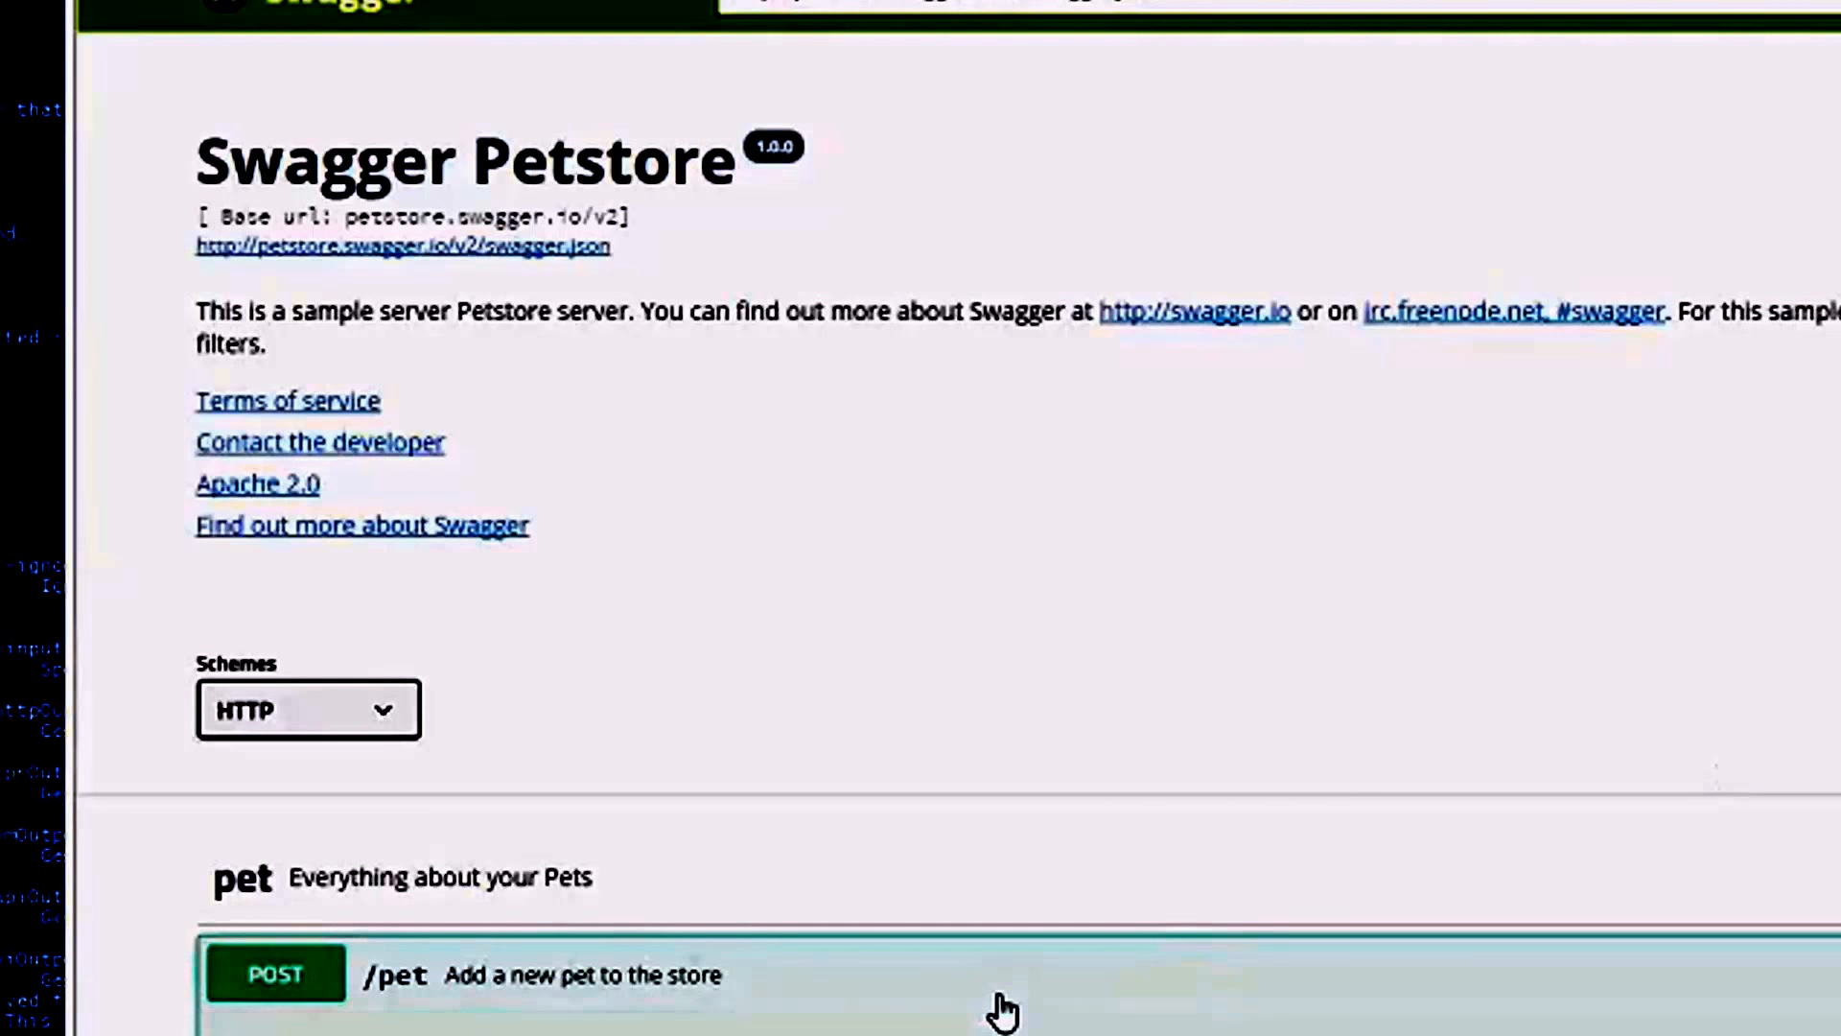
pyautogui.scroll(-2, 987, 987)
pyautogui.scroll(-6, 966, 968)
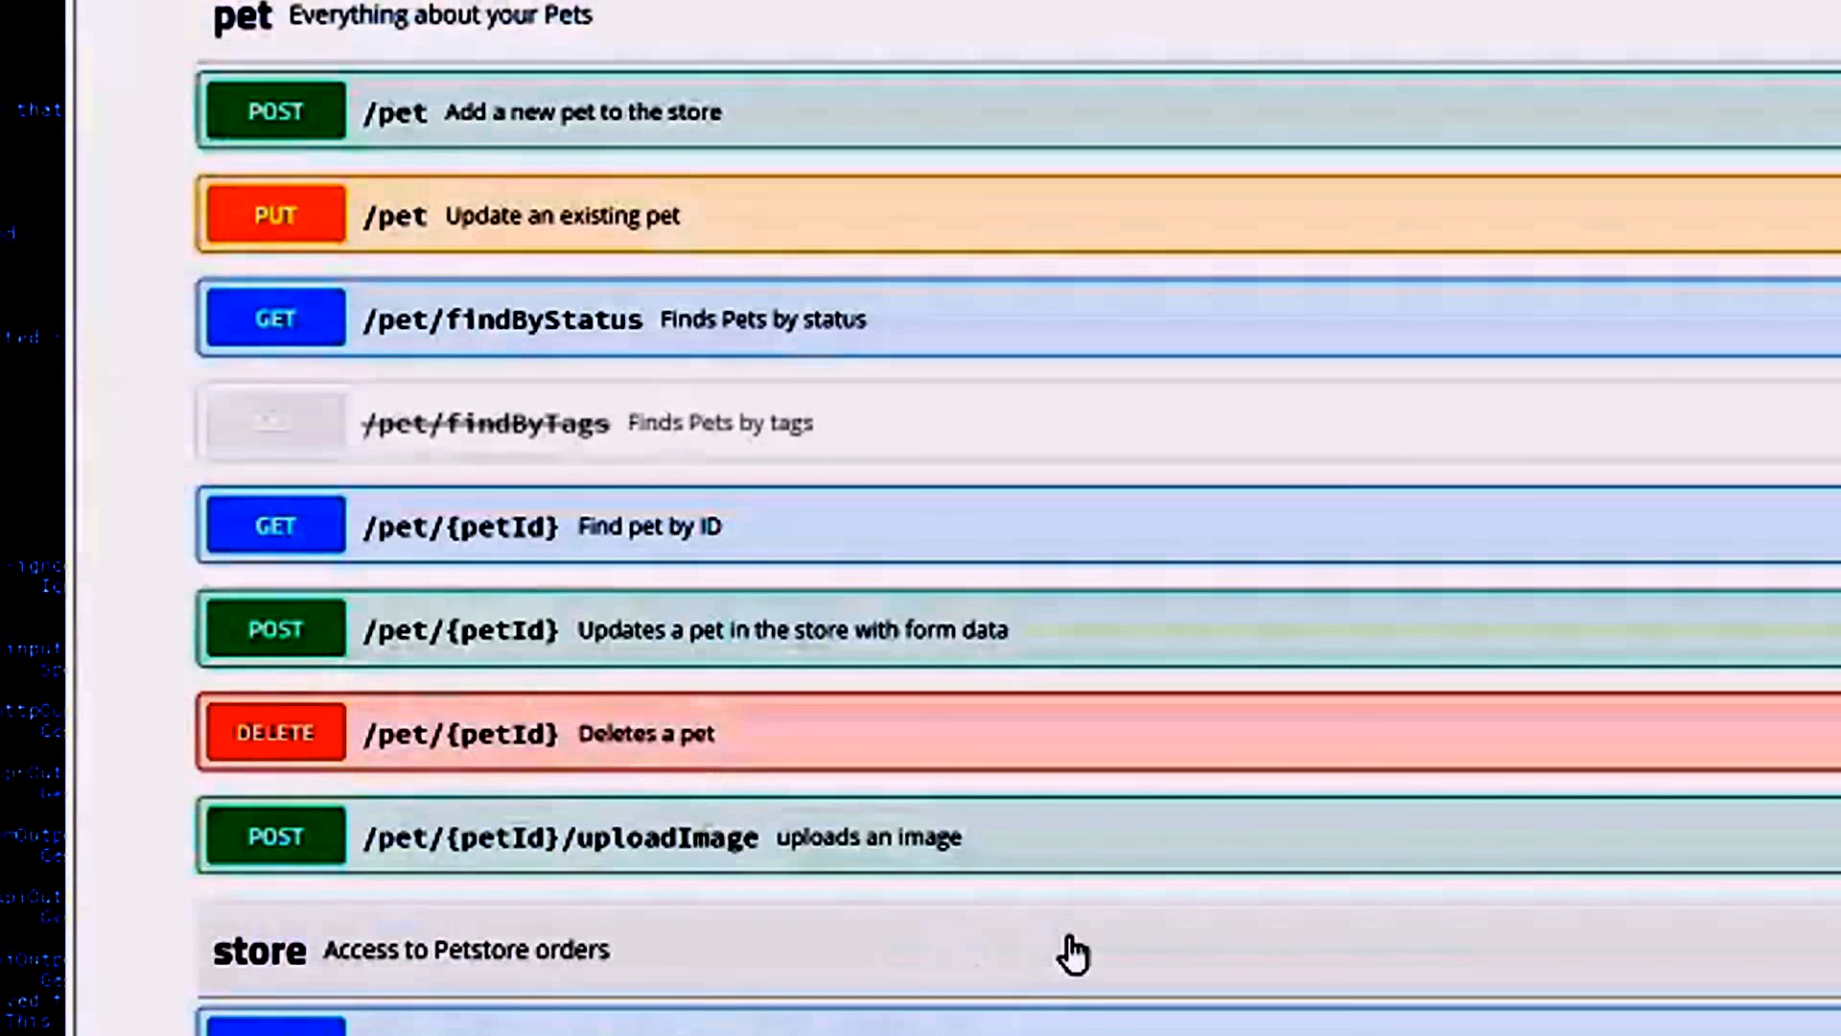
pyautogui.scroll(9, 1068, 954)
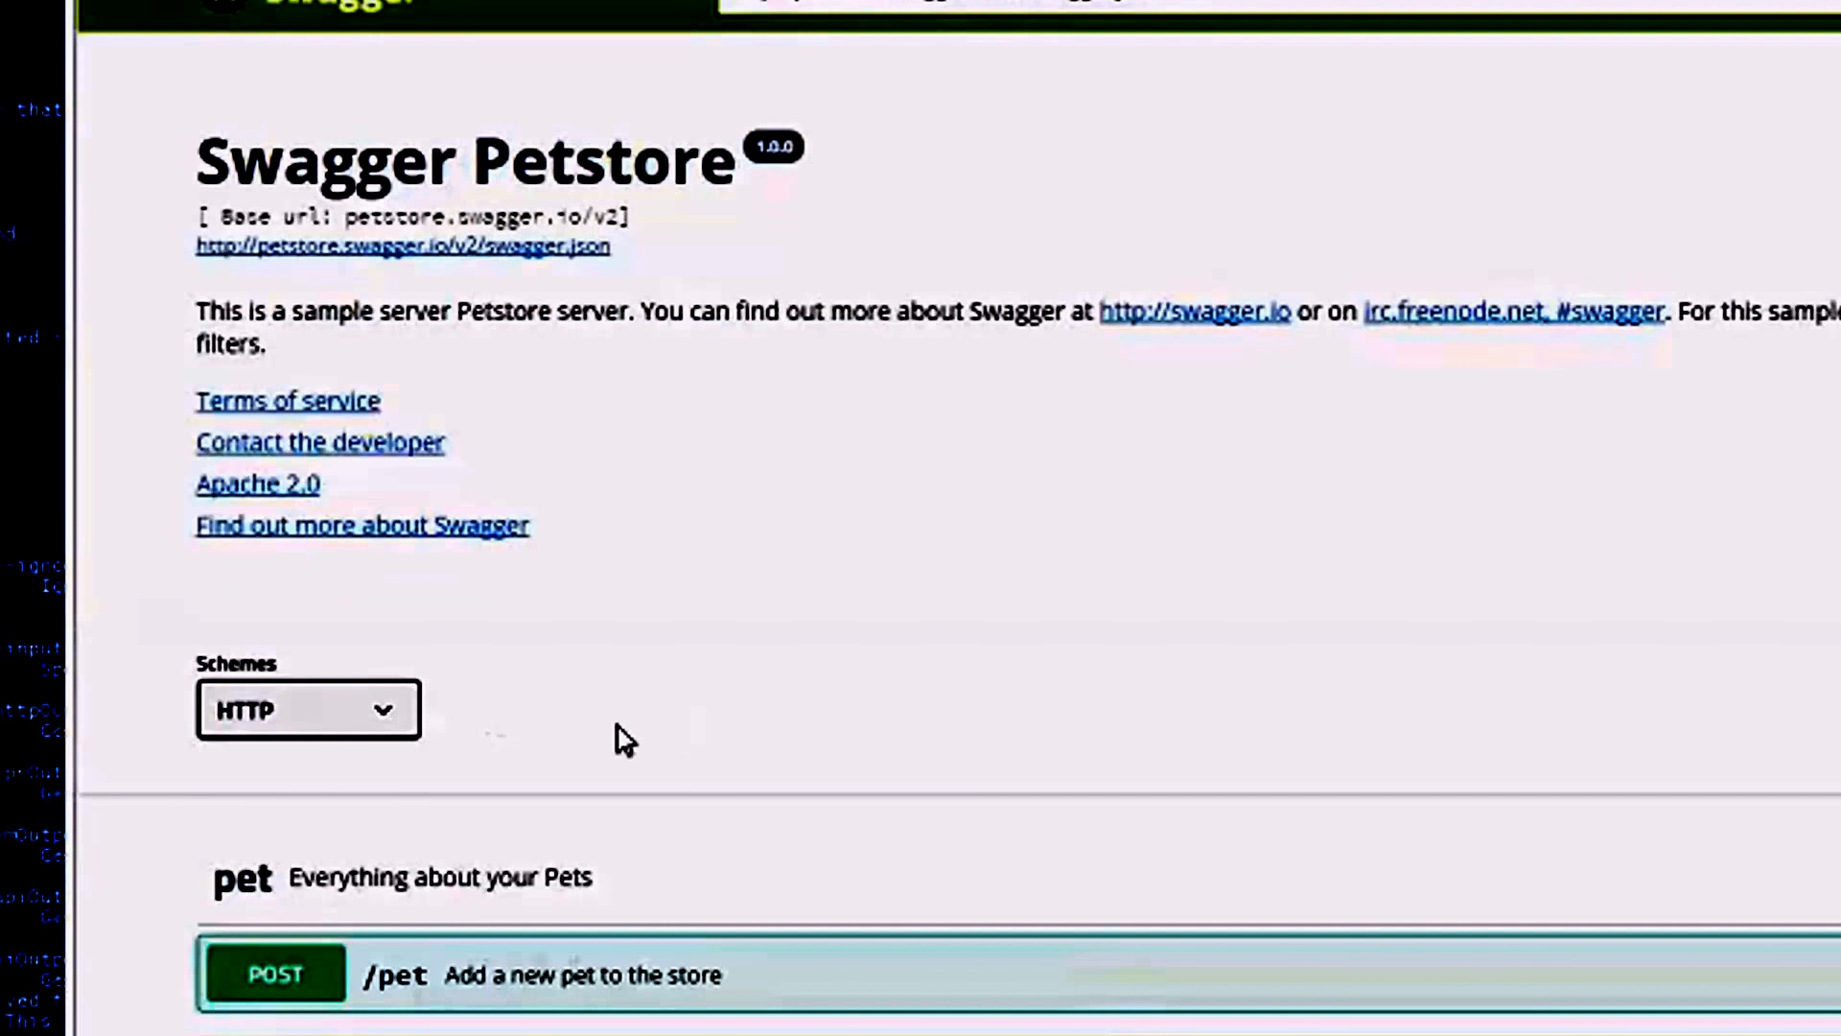
pyautogui.click(368, 997)
pyautogui.scroll(-10, 367, 997)
pyautogui.scroll(-1, 1185, 515)
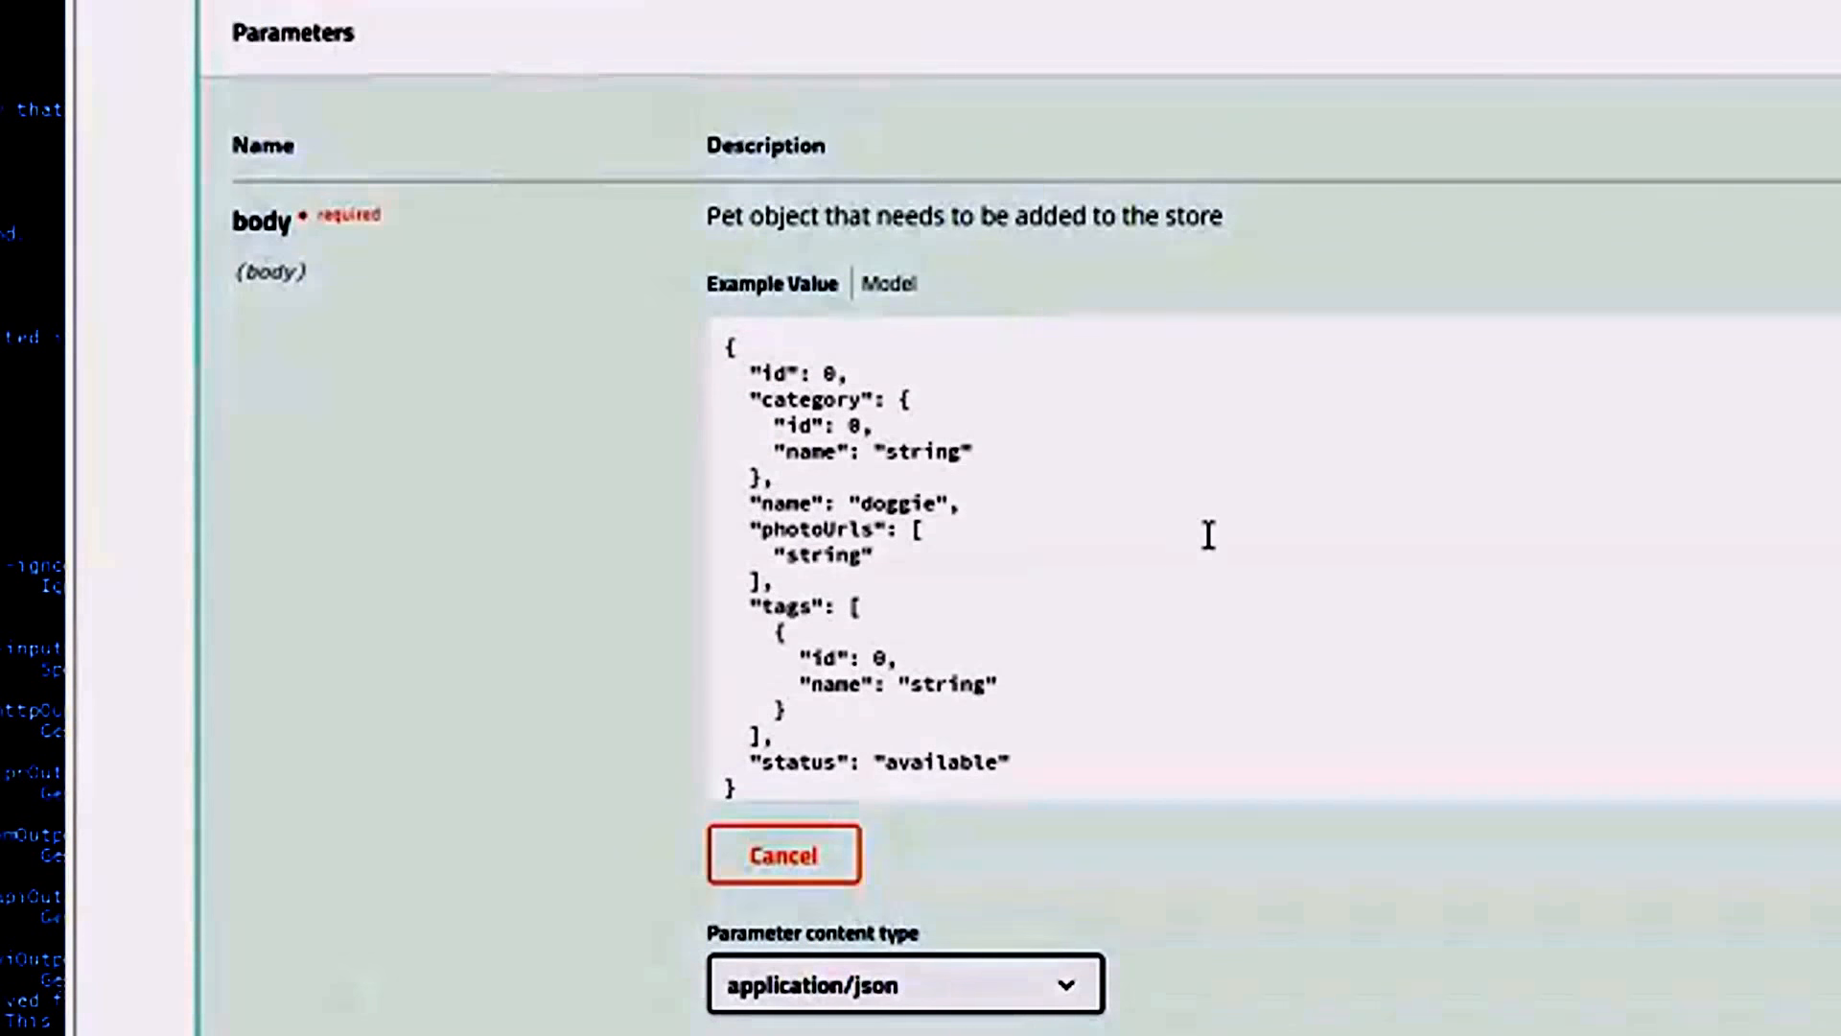
pyautogui.scroll(3, 1237, 561)
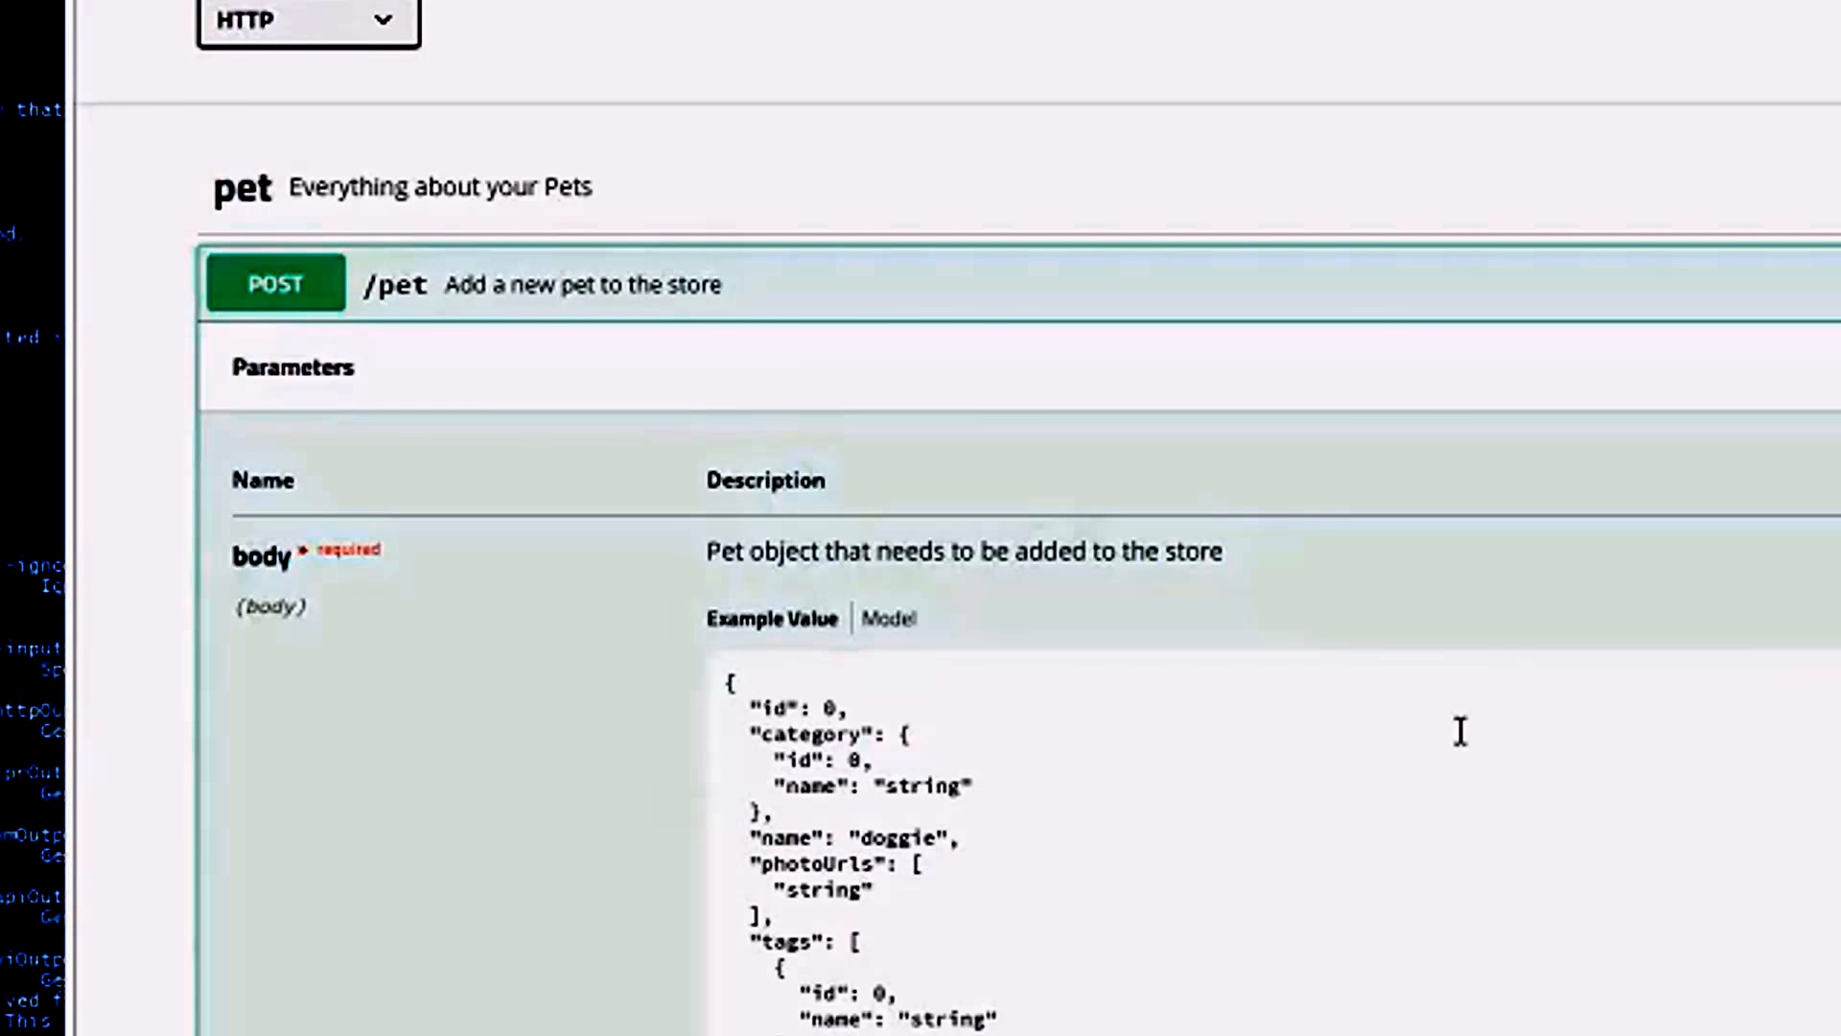
# Examine the editable example body of POST /pet, its parameter content type and its execution option.
pyautogui.click(1257, 839)
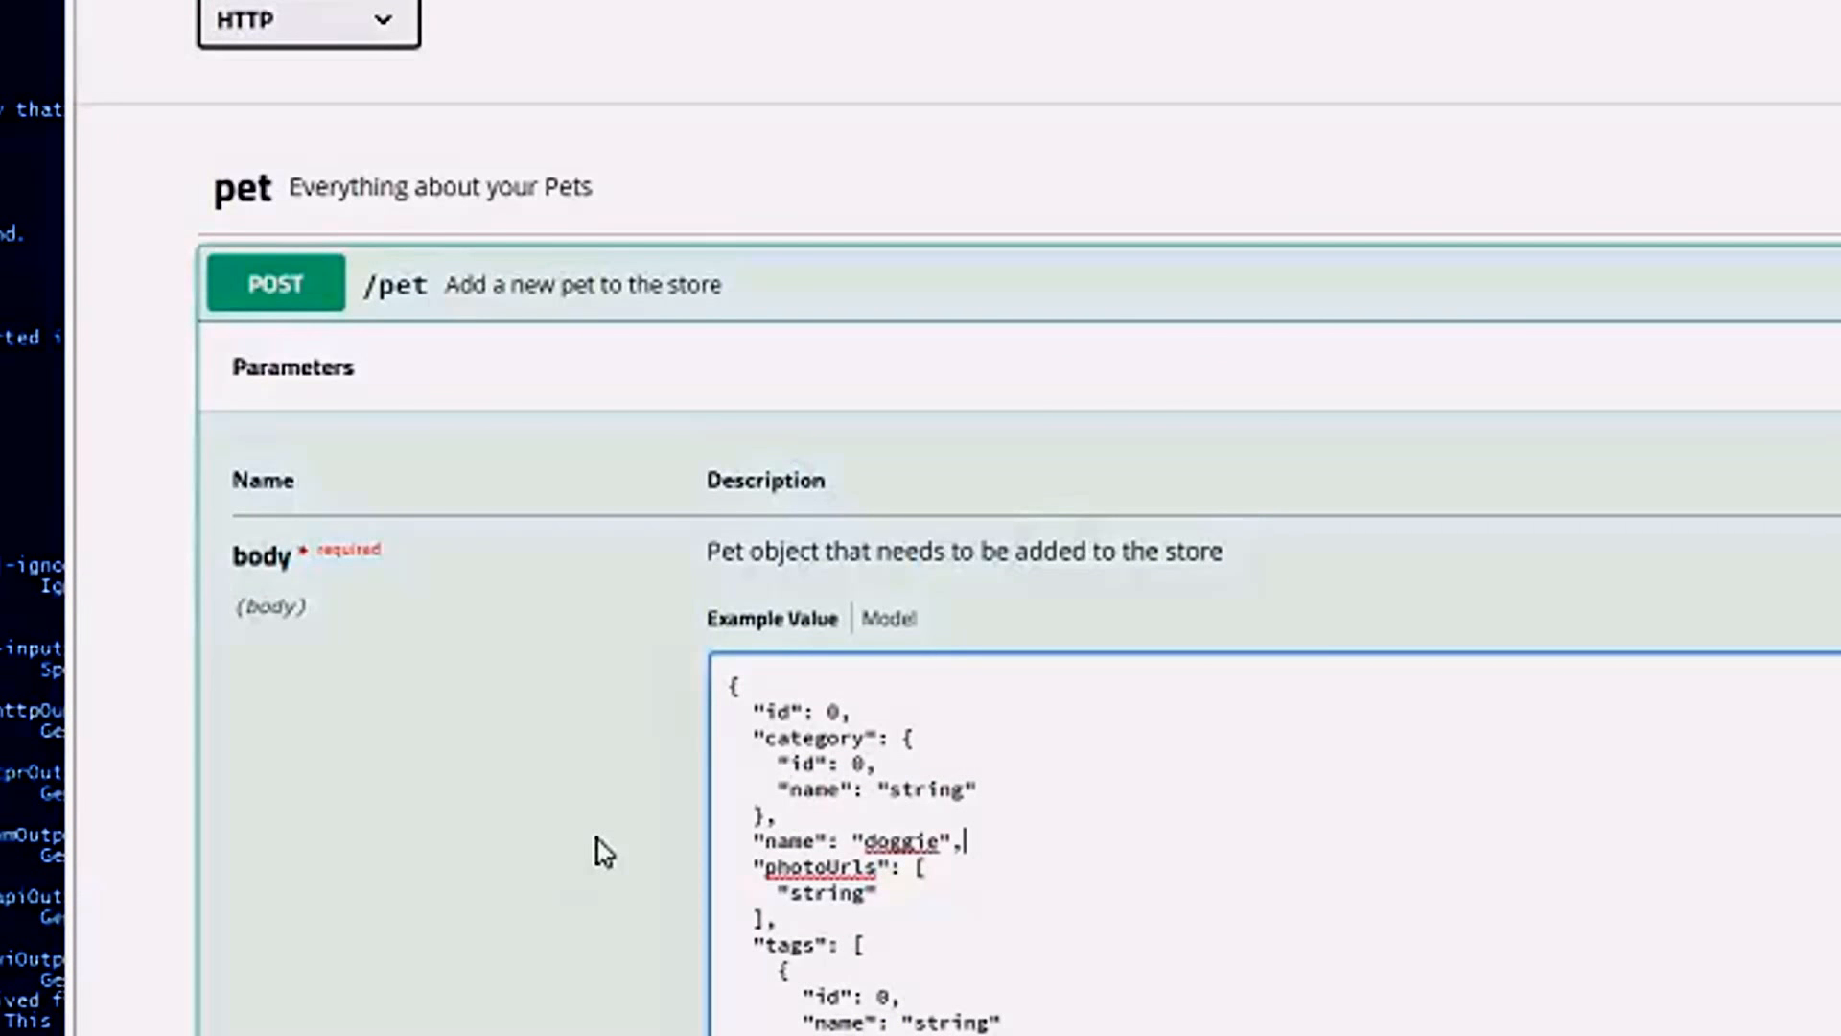
pyautogui.scroll(-10, 614, 843)
pyautogui.scroll(5, 624, 835)
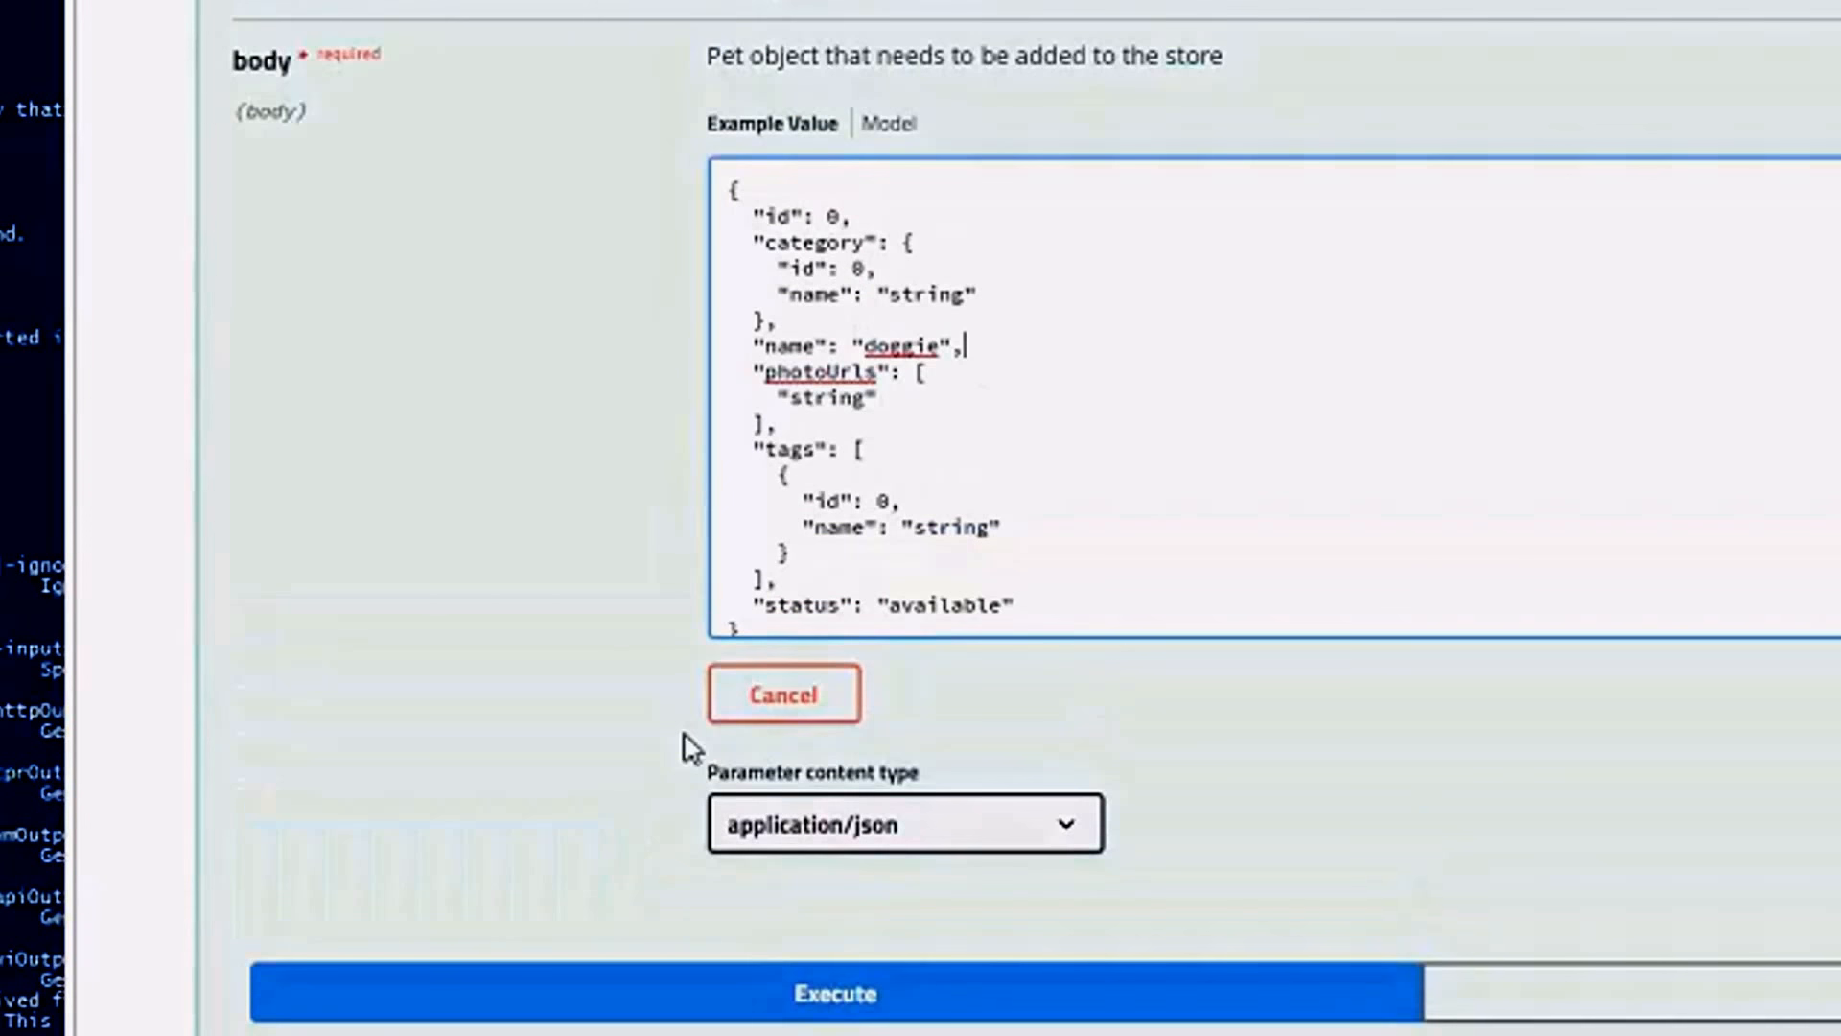
pyautogui.scroll(-9, 700, 757)
pyautogui.scroll(10, 714, 753)
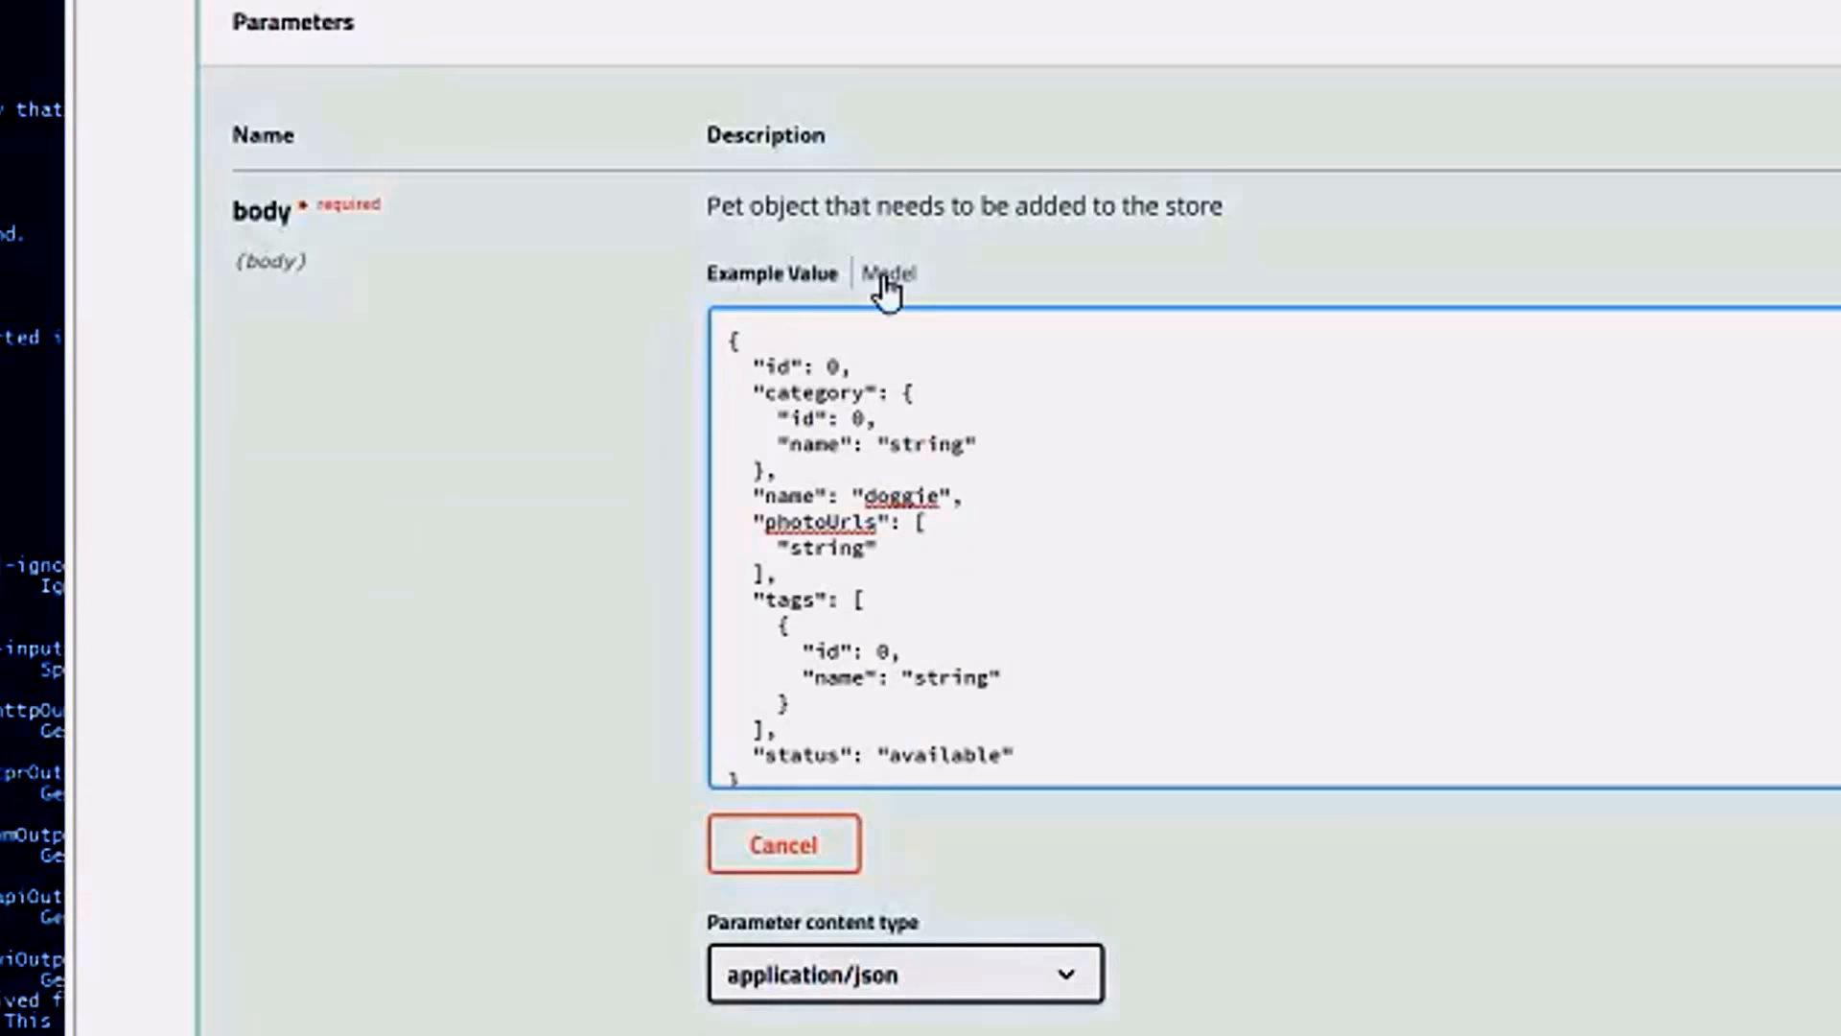
pyautogui.press('Up')
pyautogui.press('Up')
pyautogui.press('Up')
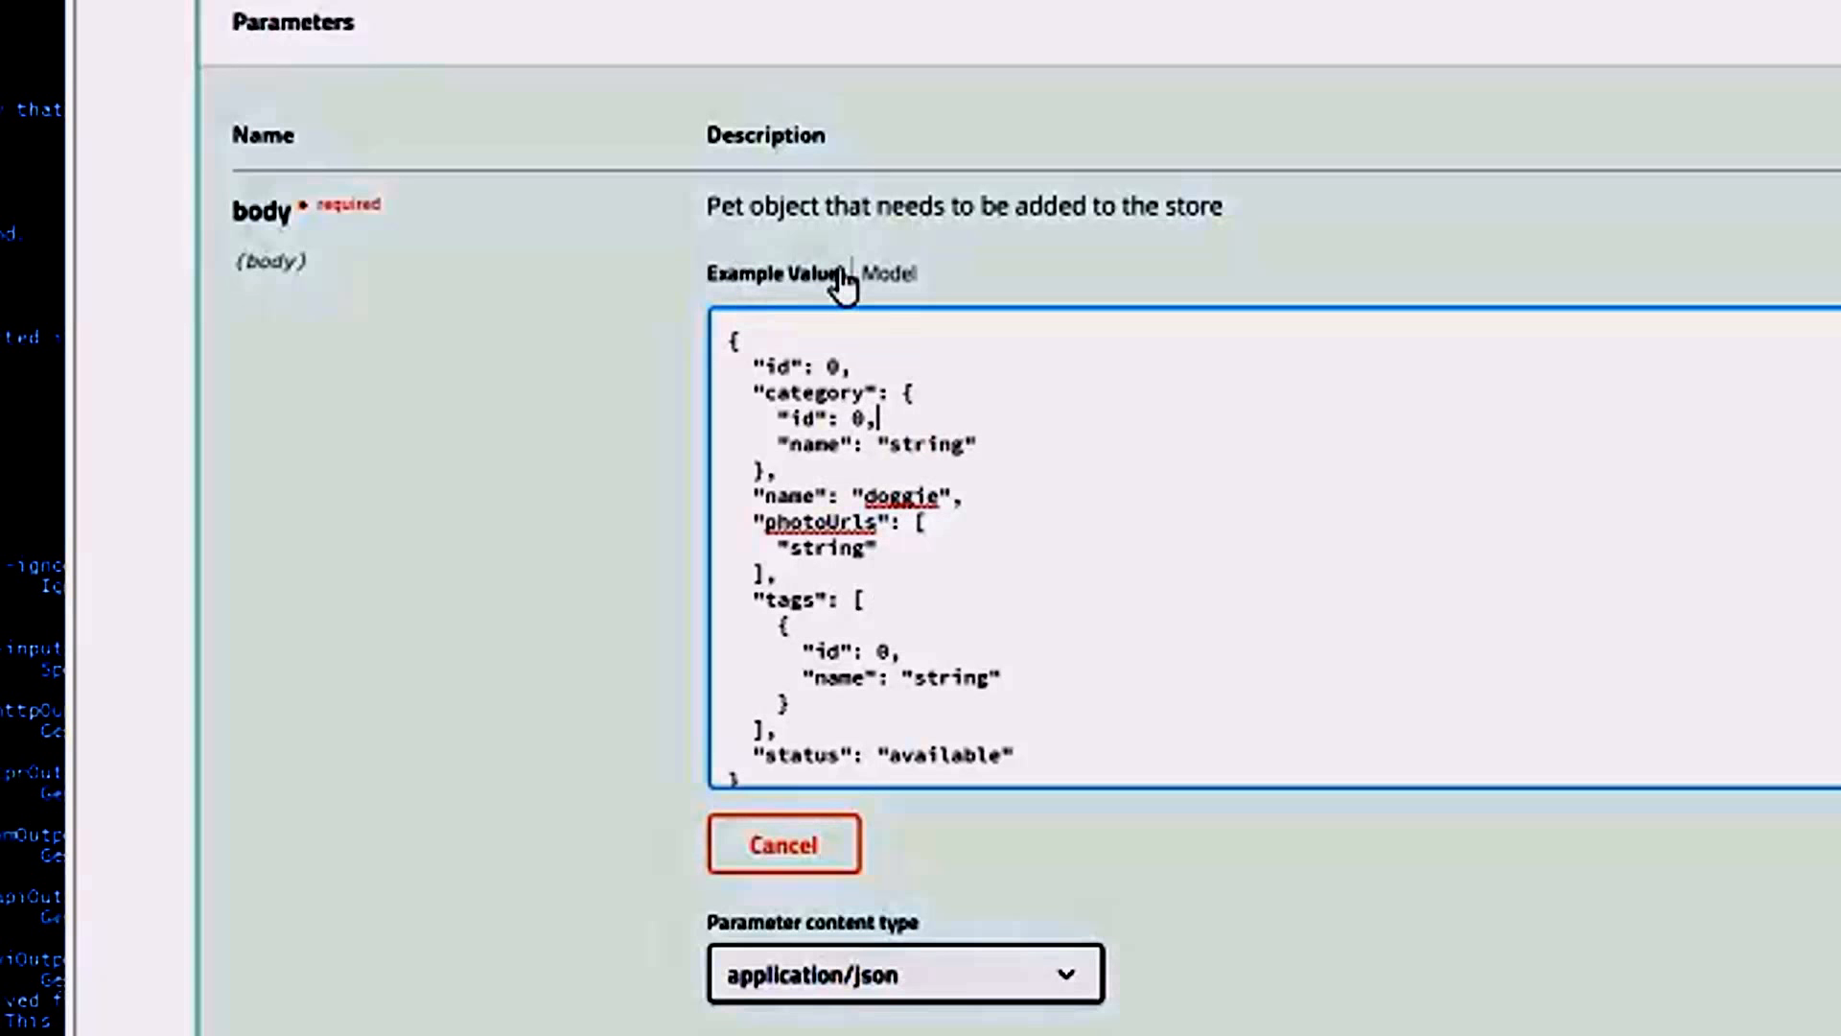
pyautogui.click(1242, 938)
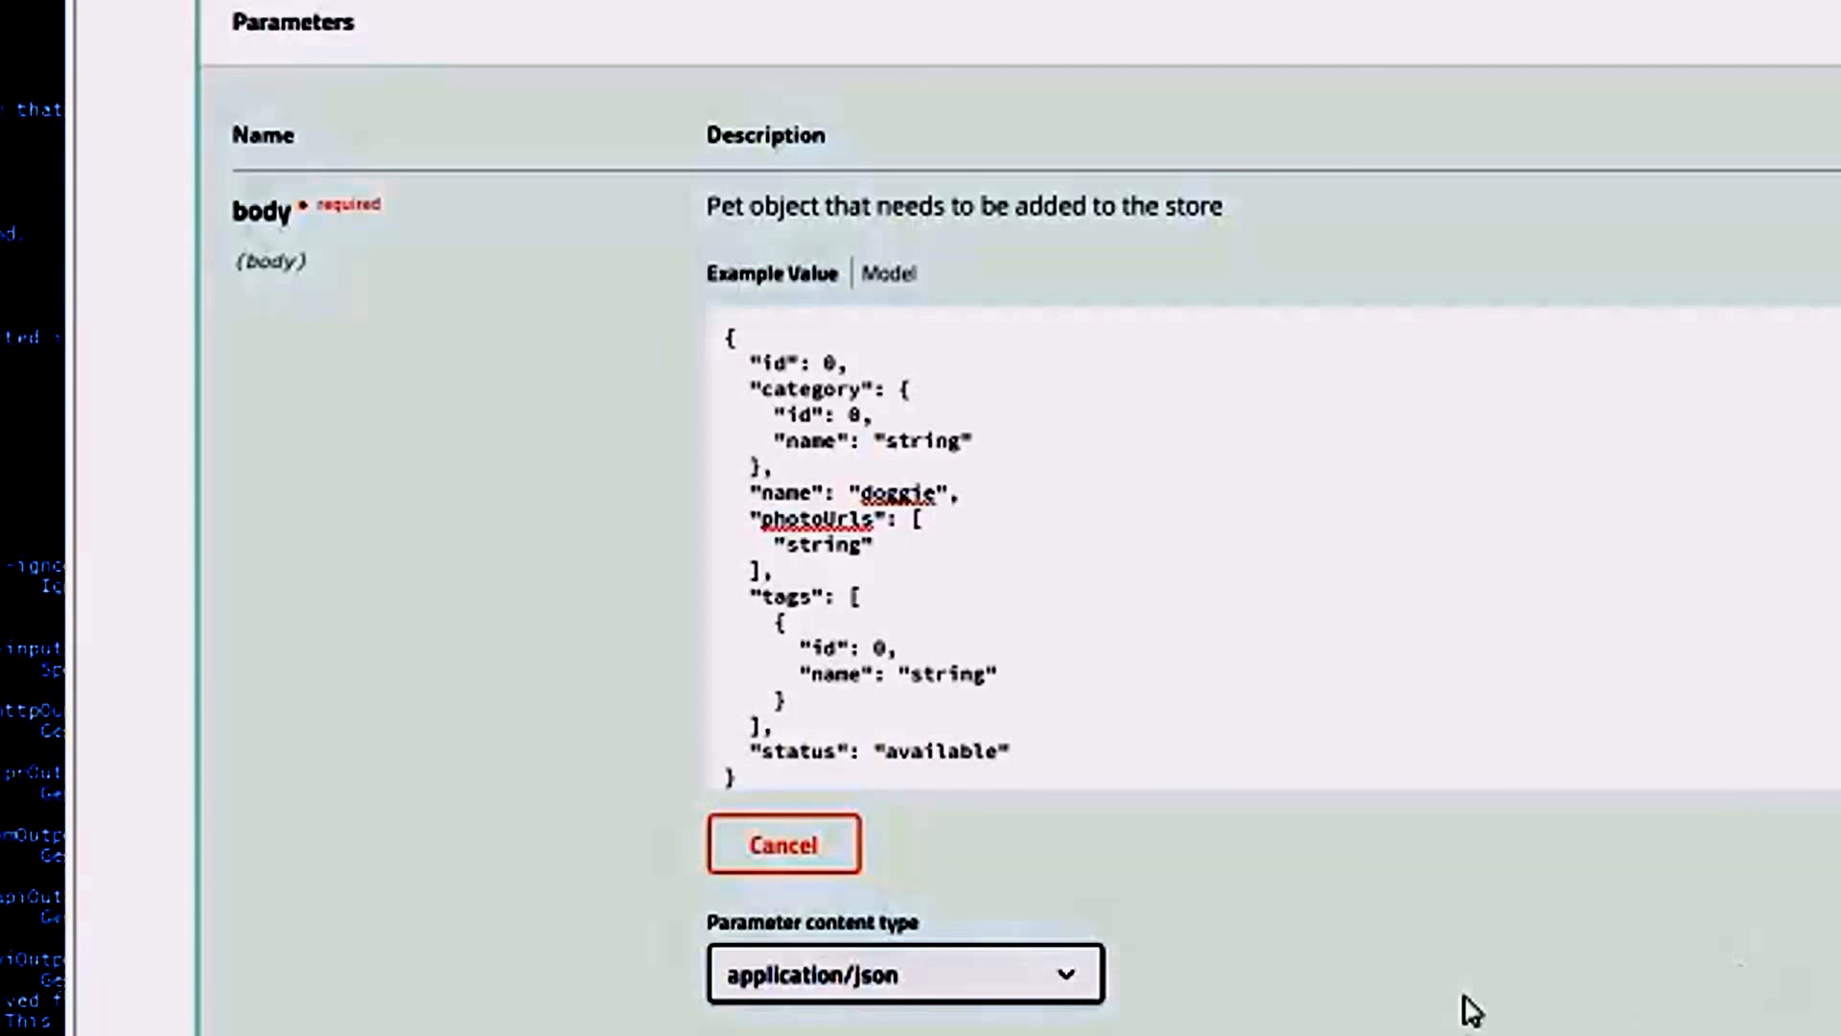
pyautogui.scroll(10, 1470, 1011)
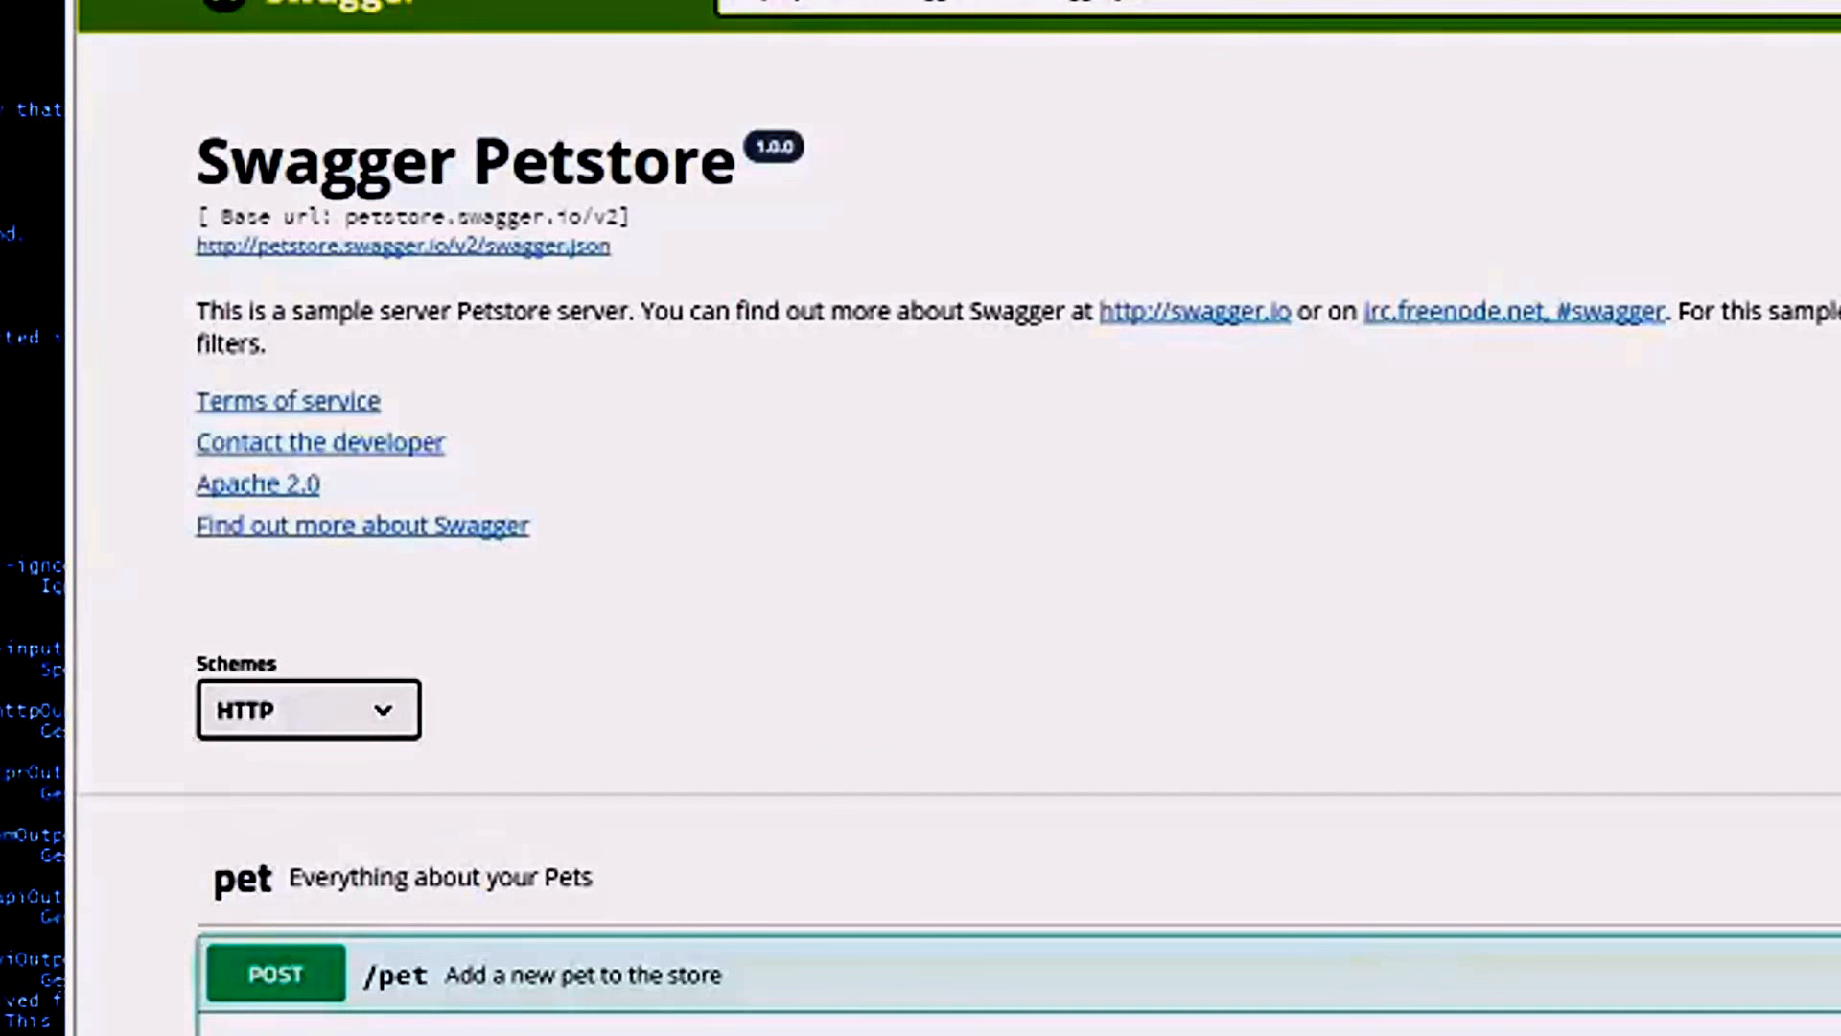
# Switch back to WebInspect, open the petstore wiswag scan and widen its site tree.
pyautogui.hotkey('alt', 'Tab')
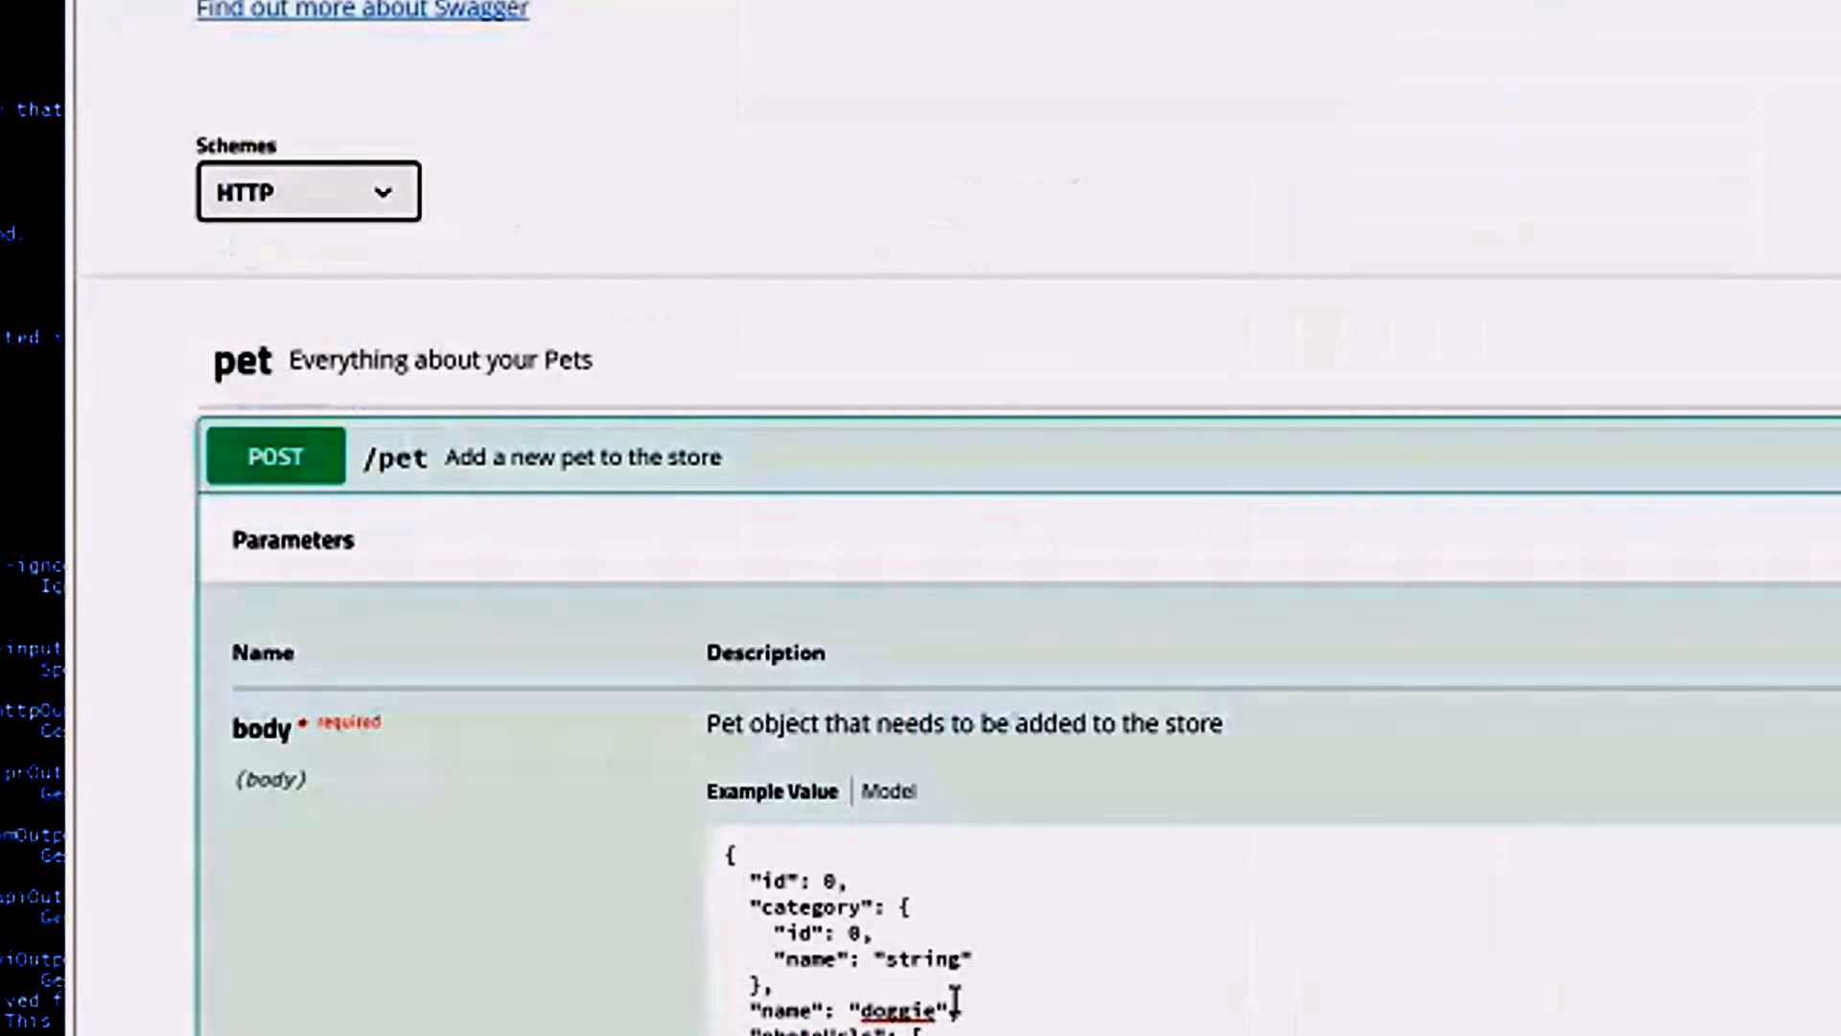
pyautogui.click(955, 1002)
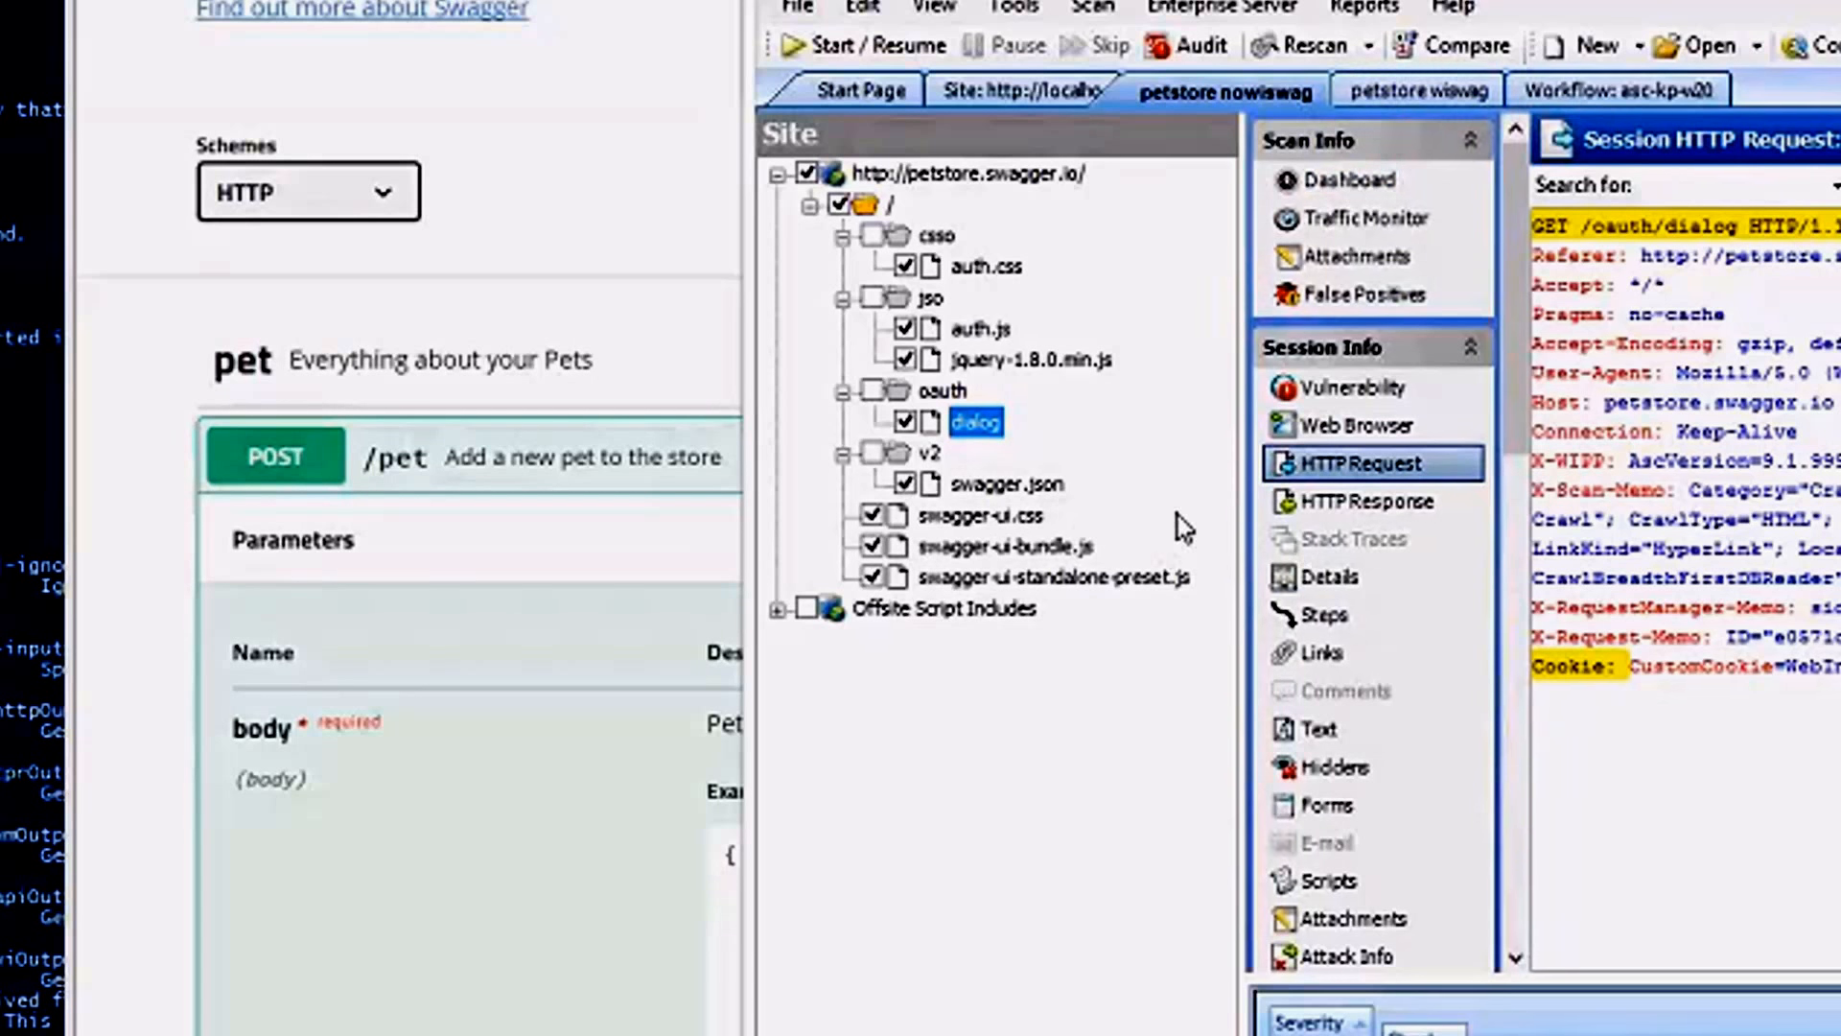
pyautogui.click(1452, 86)
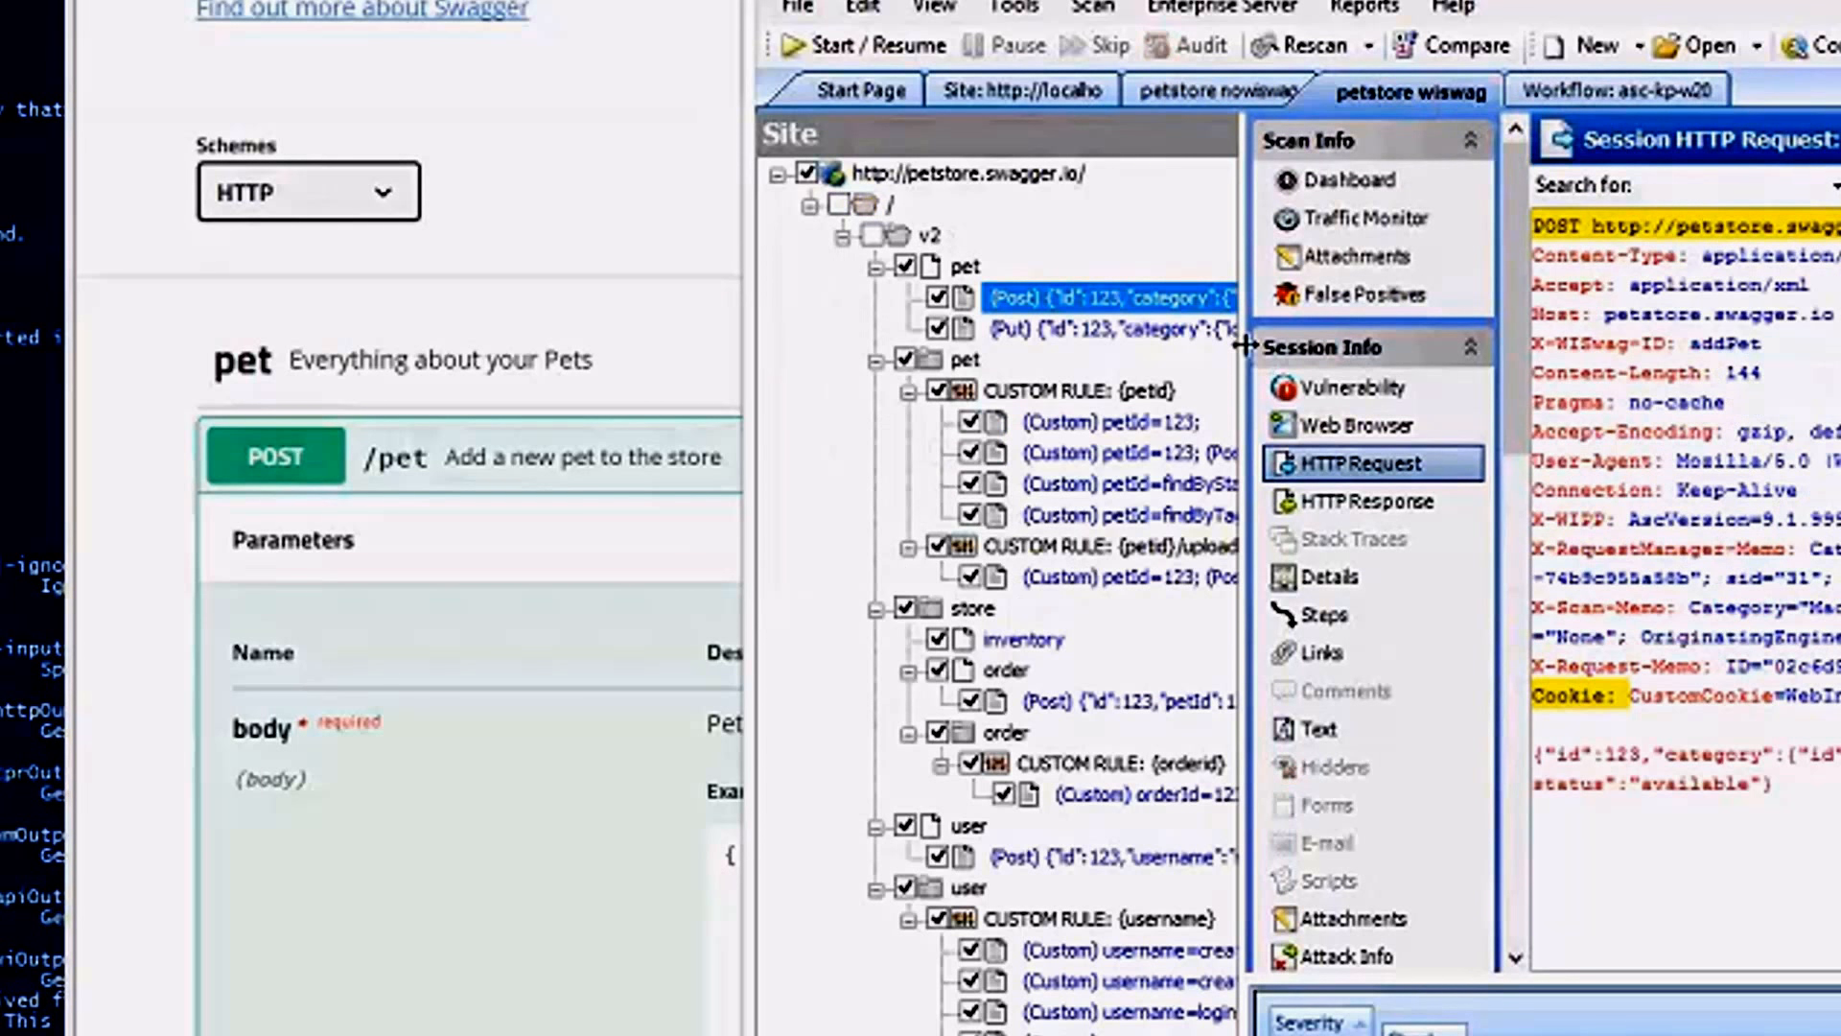
pyautogui.moveTo(1245, 346); pyautogui.dragTo(1548, 342)
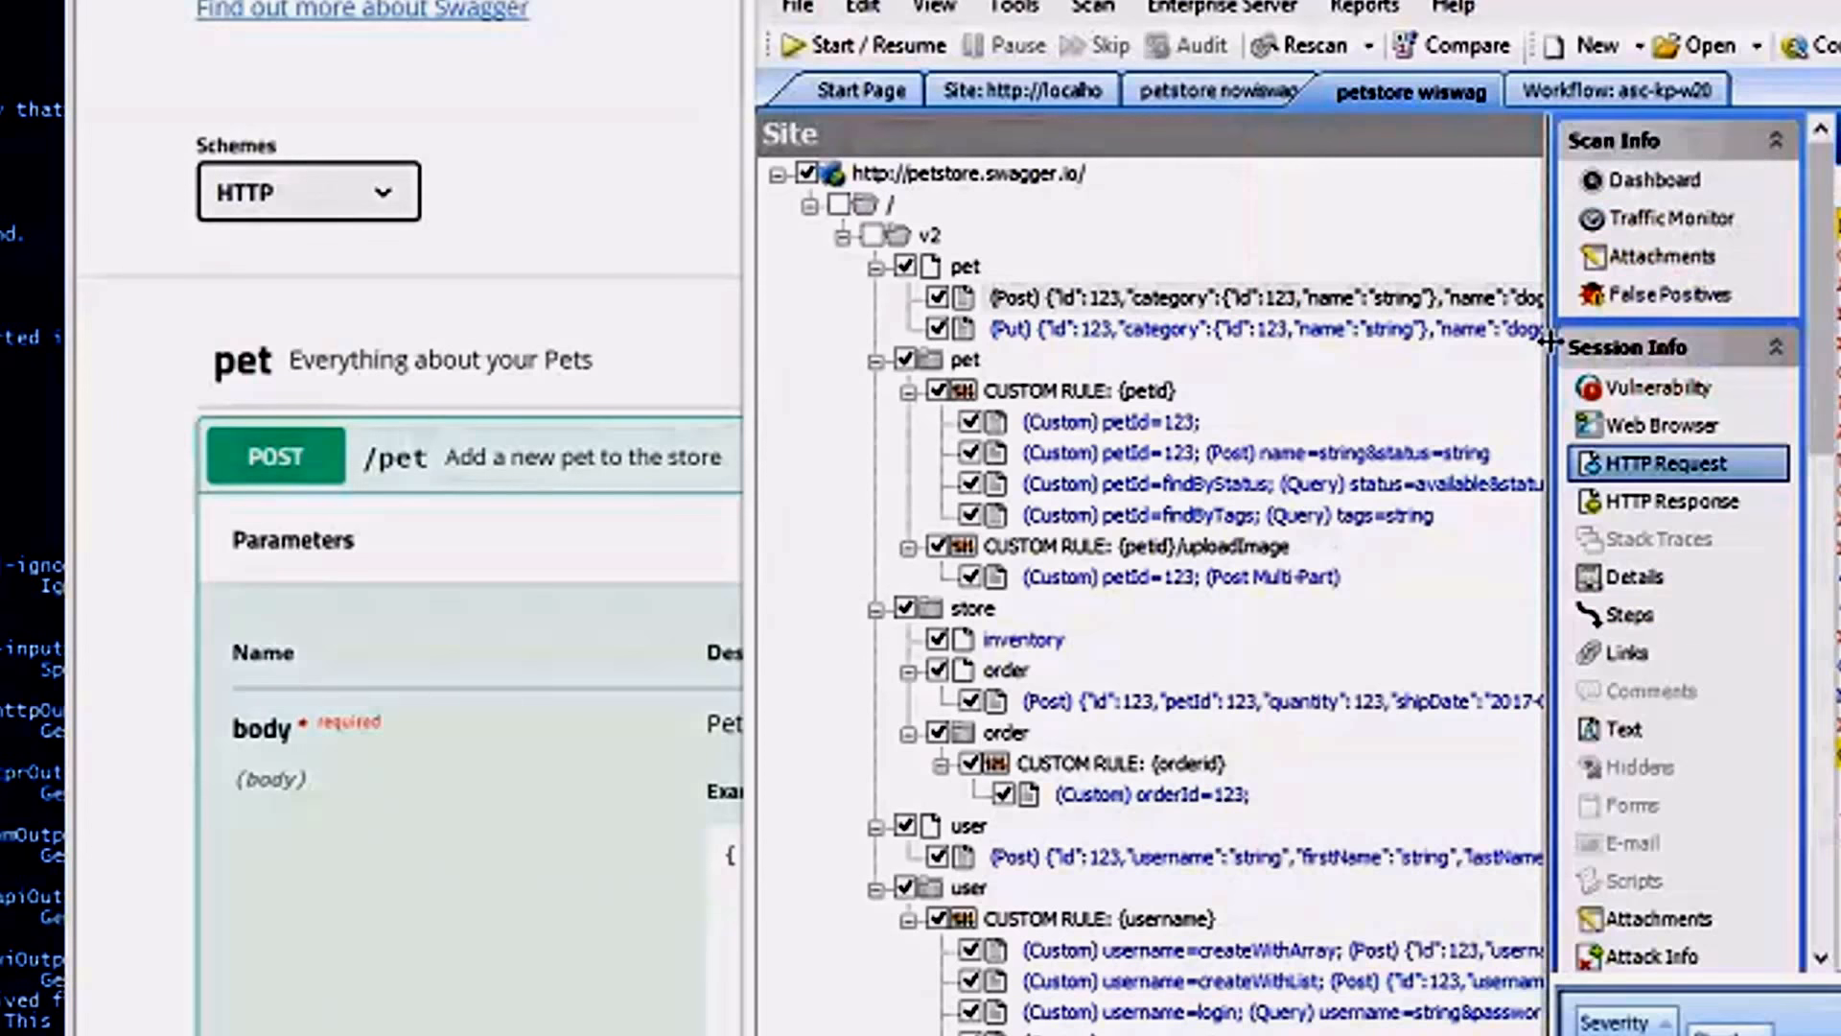
# Open the HTTP request of the first petId=123 session beneath the {petid} custom rule.
pyautogui.click(1160, 327)
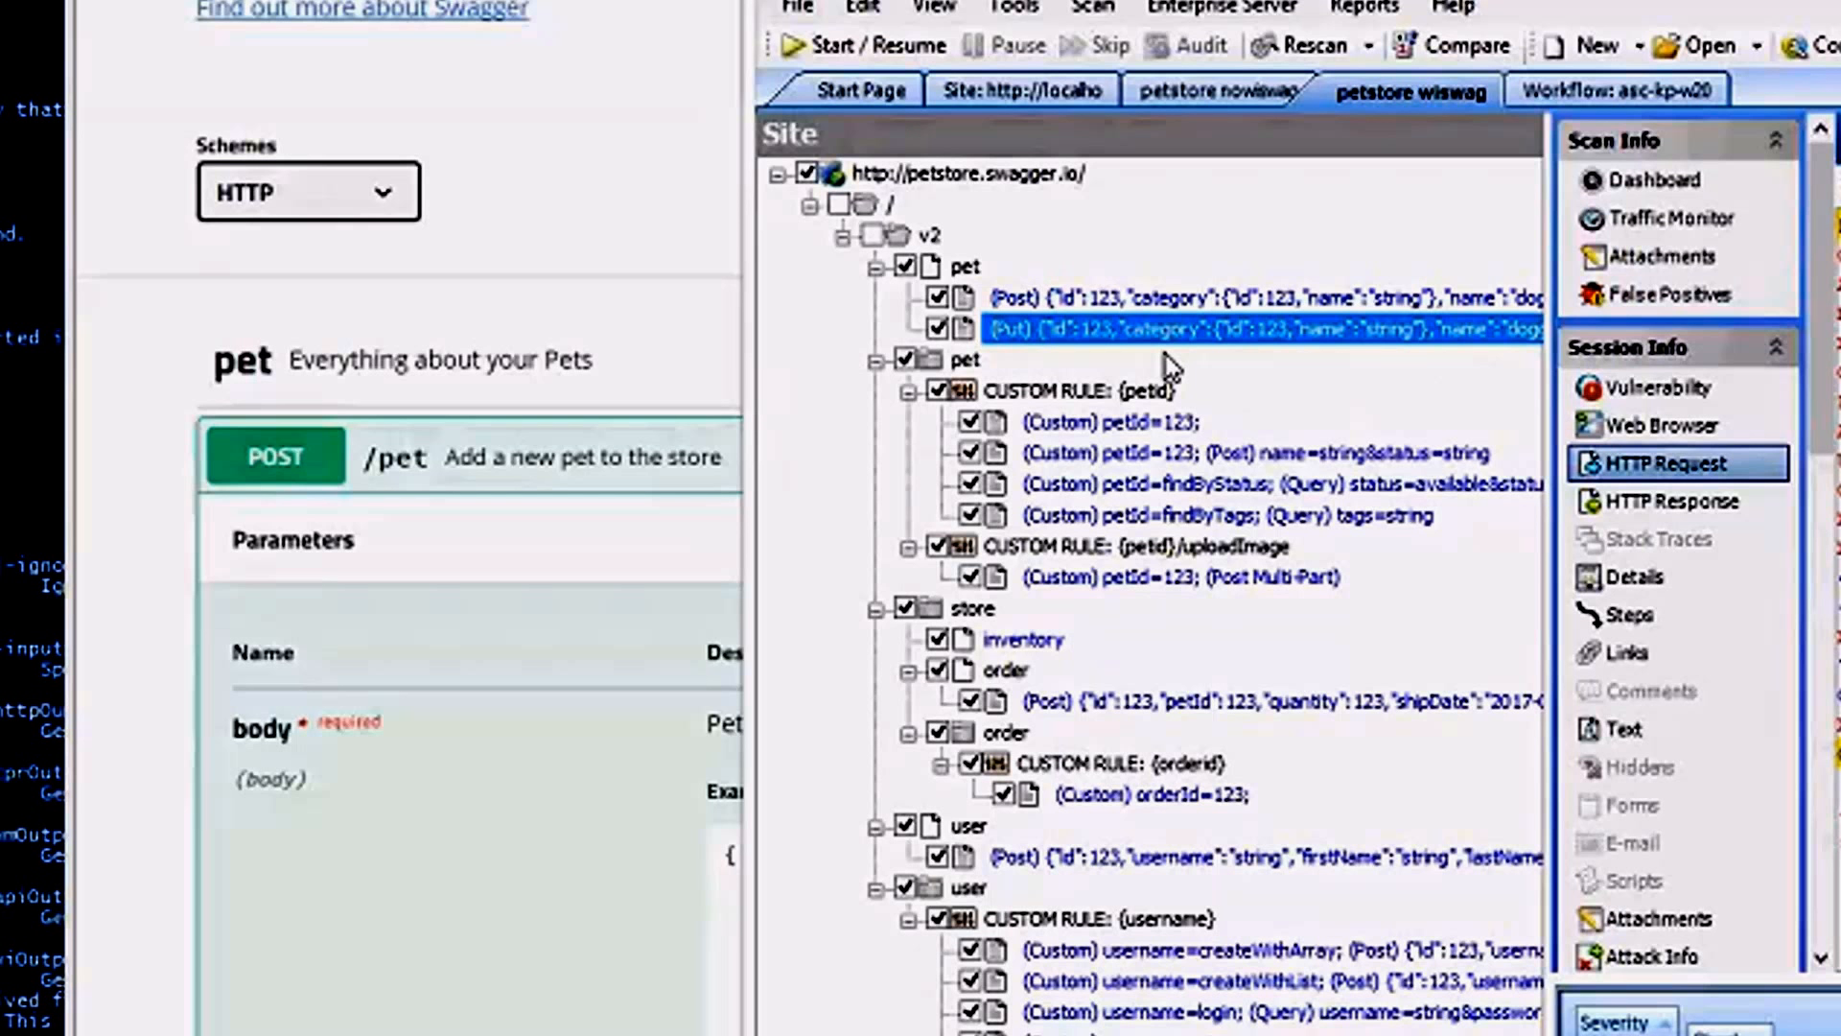
pyautogui.click(1146, 391)
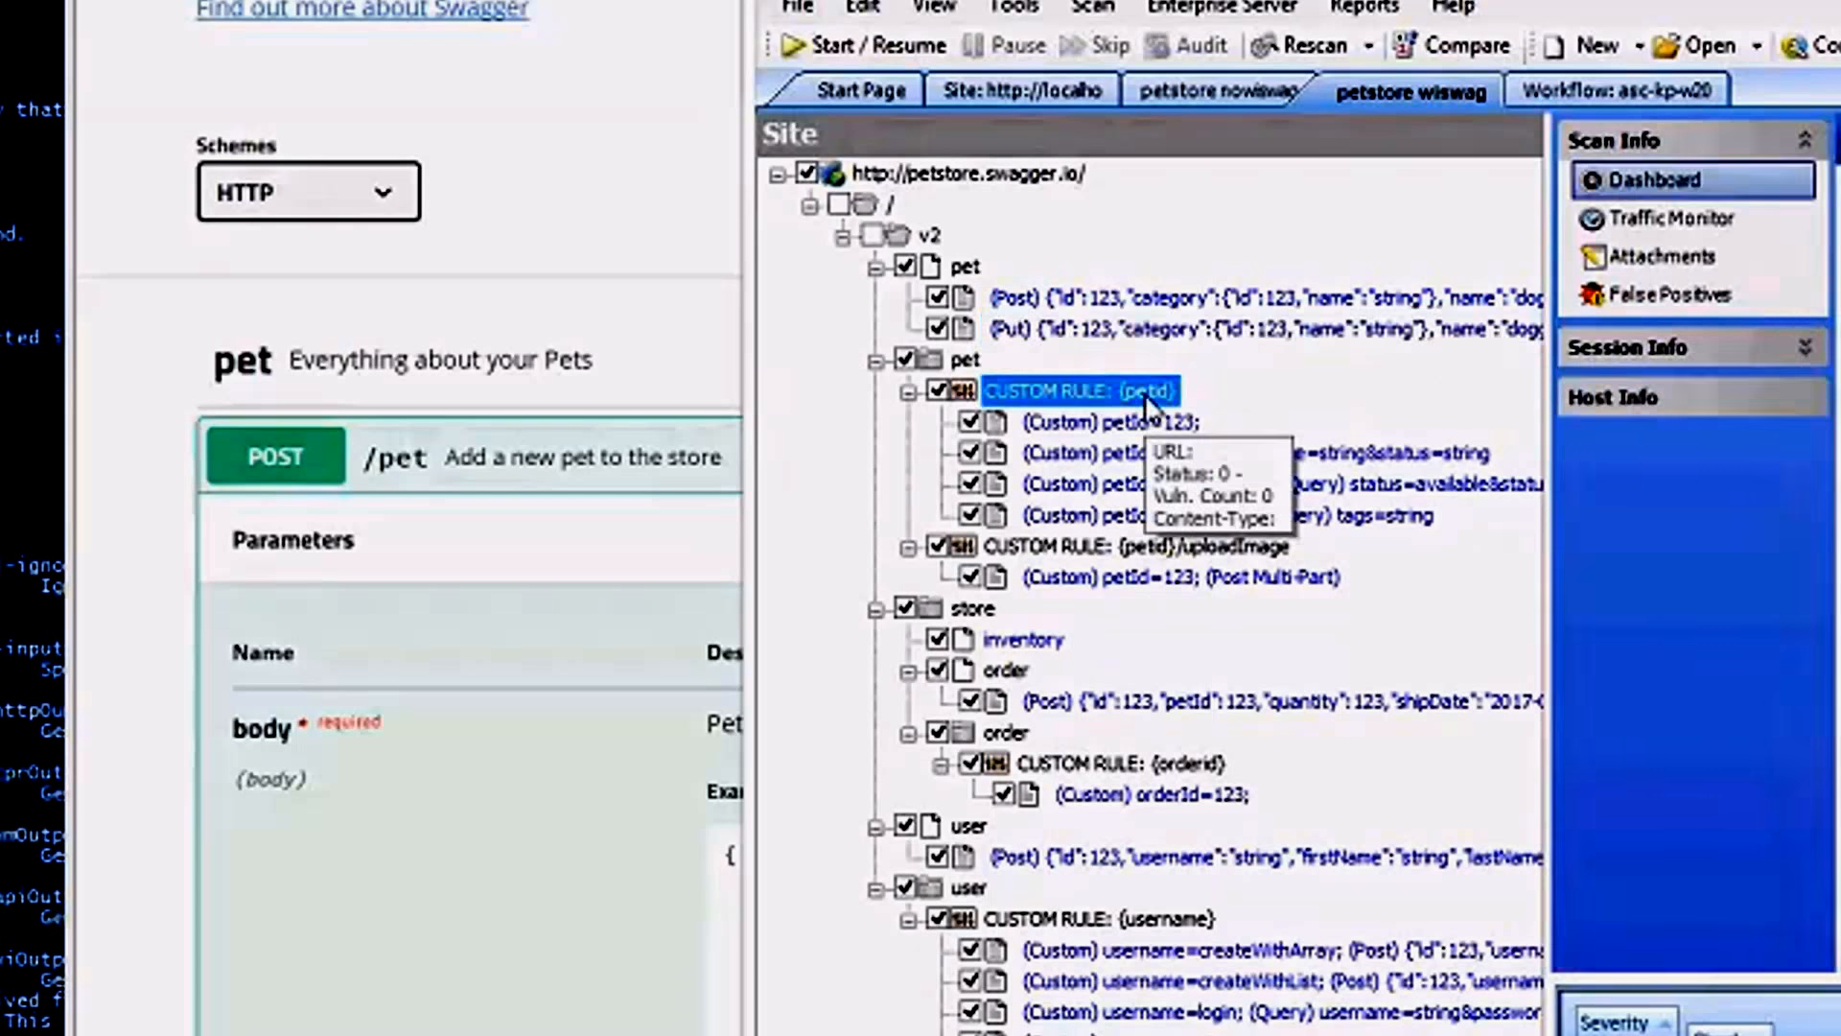
pyautogui.click(1067, 422)
pyautogui.click(1665, 462)
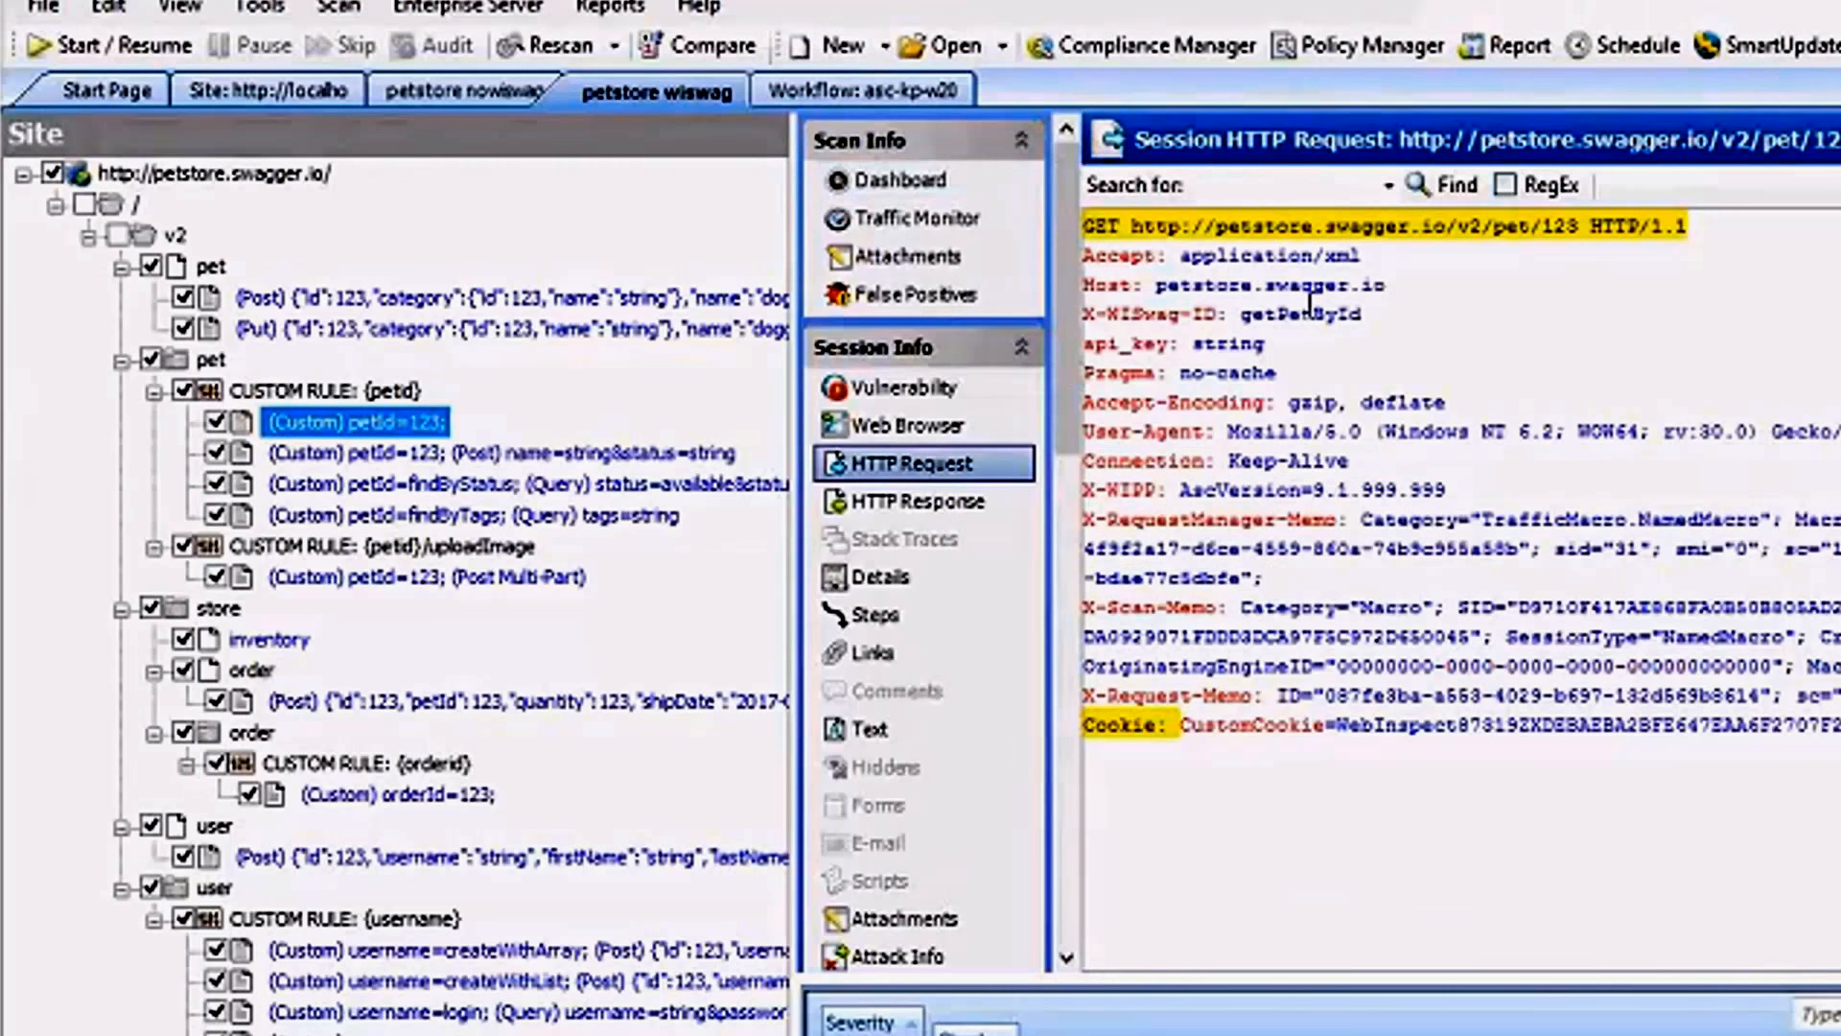
# Examine the 123 path segment in the GET /v2/pet/123 request line against its custom petId entry in the site tree.
pyautogui.click(1566, 244)
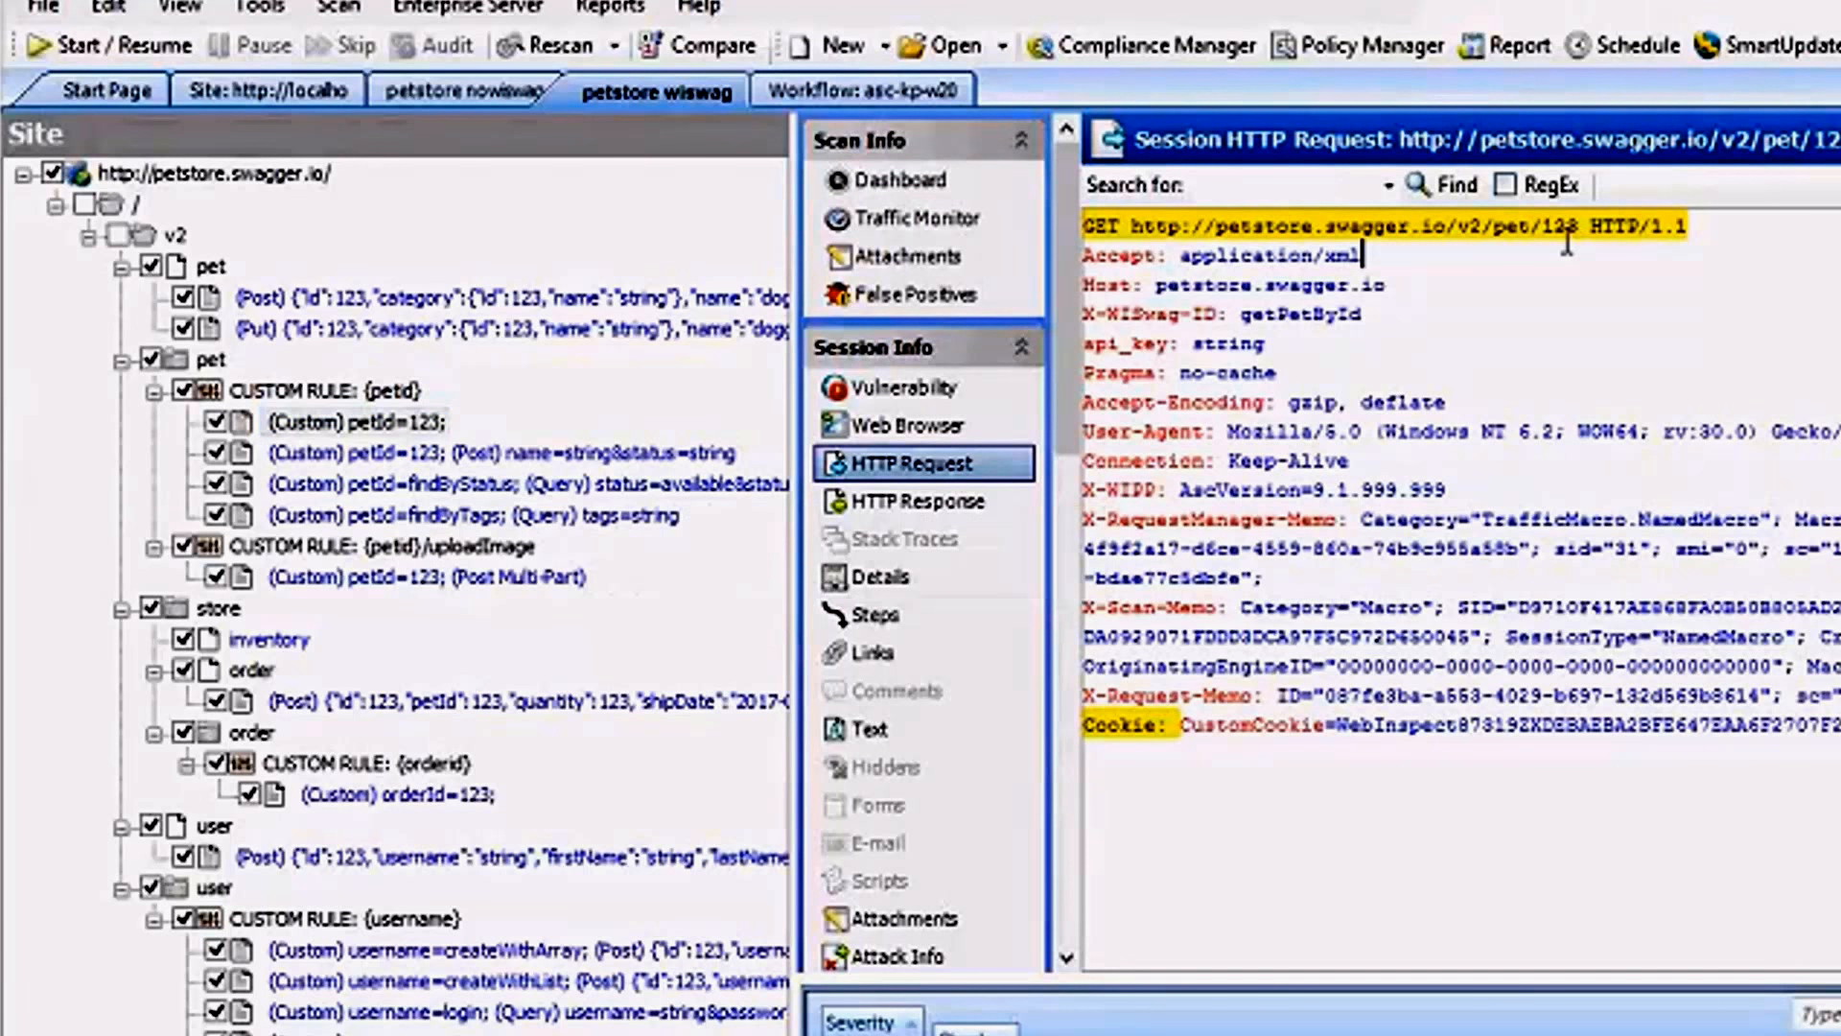
pyautogui.hotkey('ctrl', 'shift', 'Left')
pyautogui.doubleClick(1563, 229)
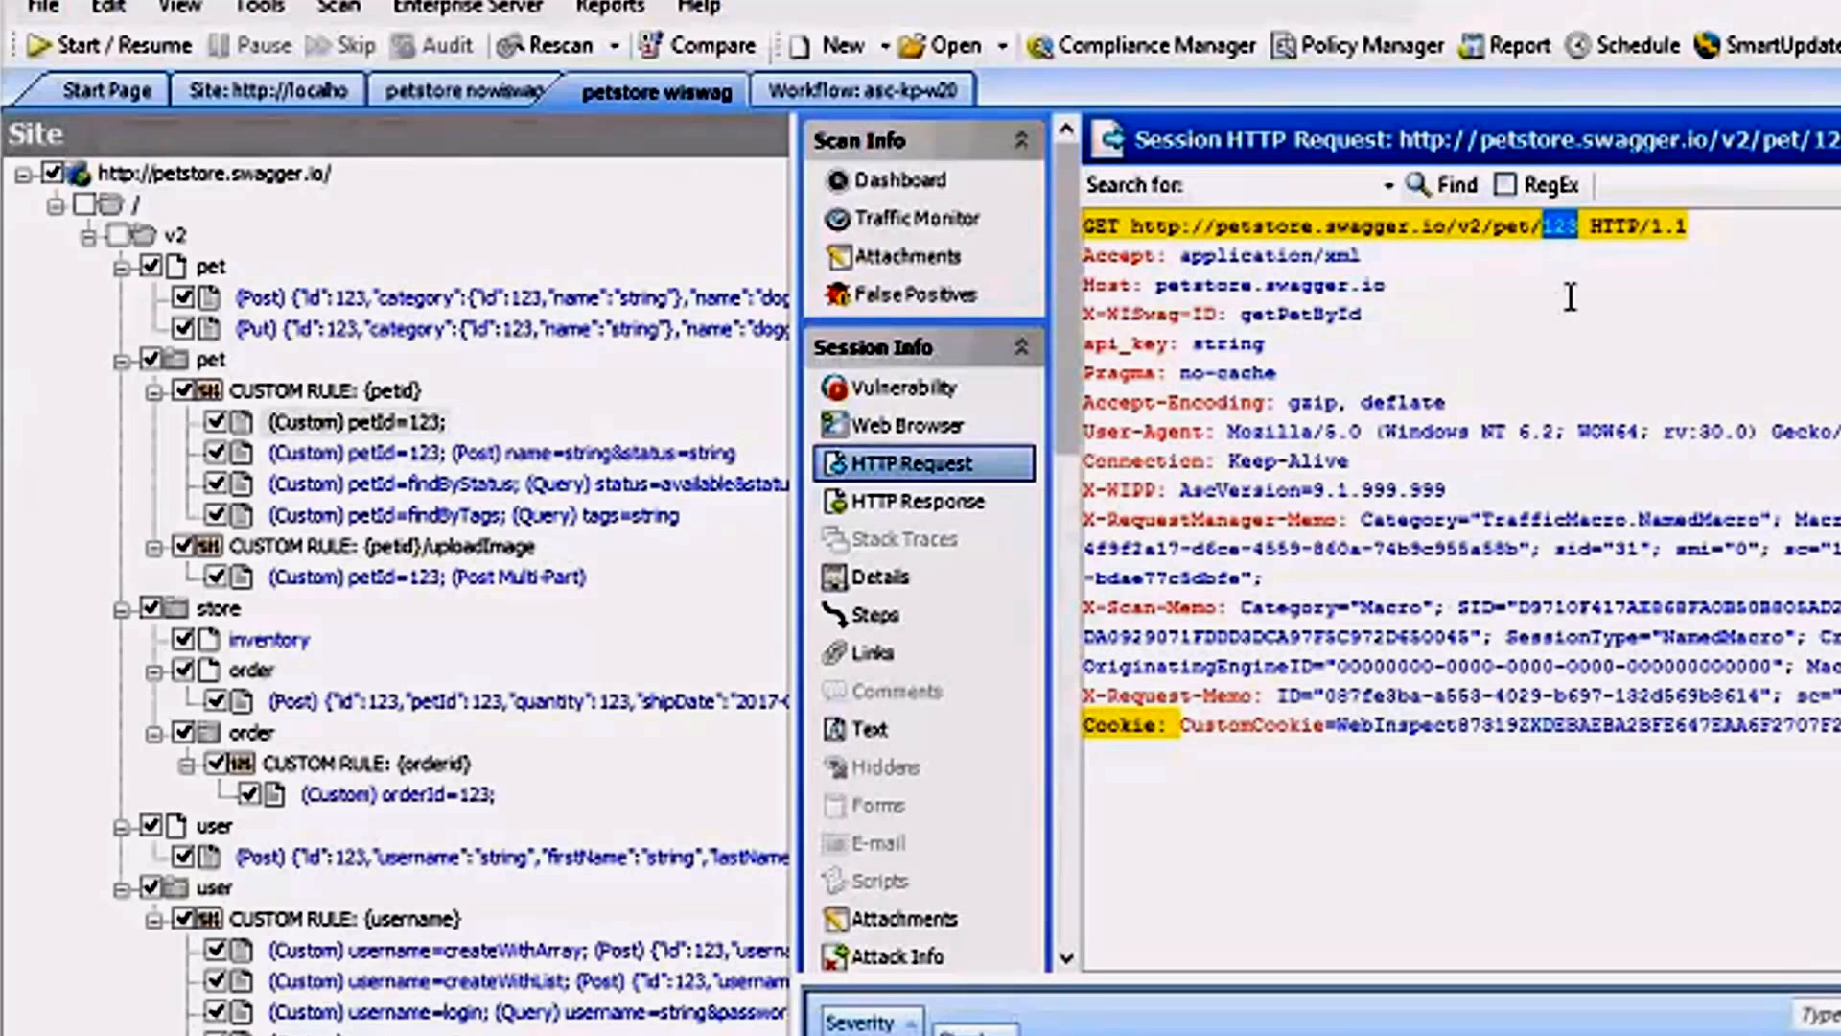
pyautogui.moveTo(339, 427)
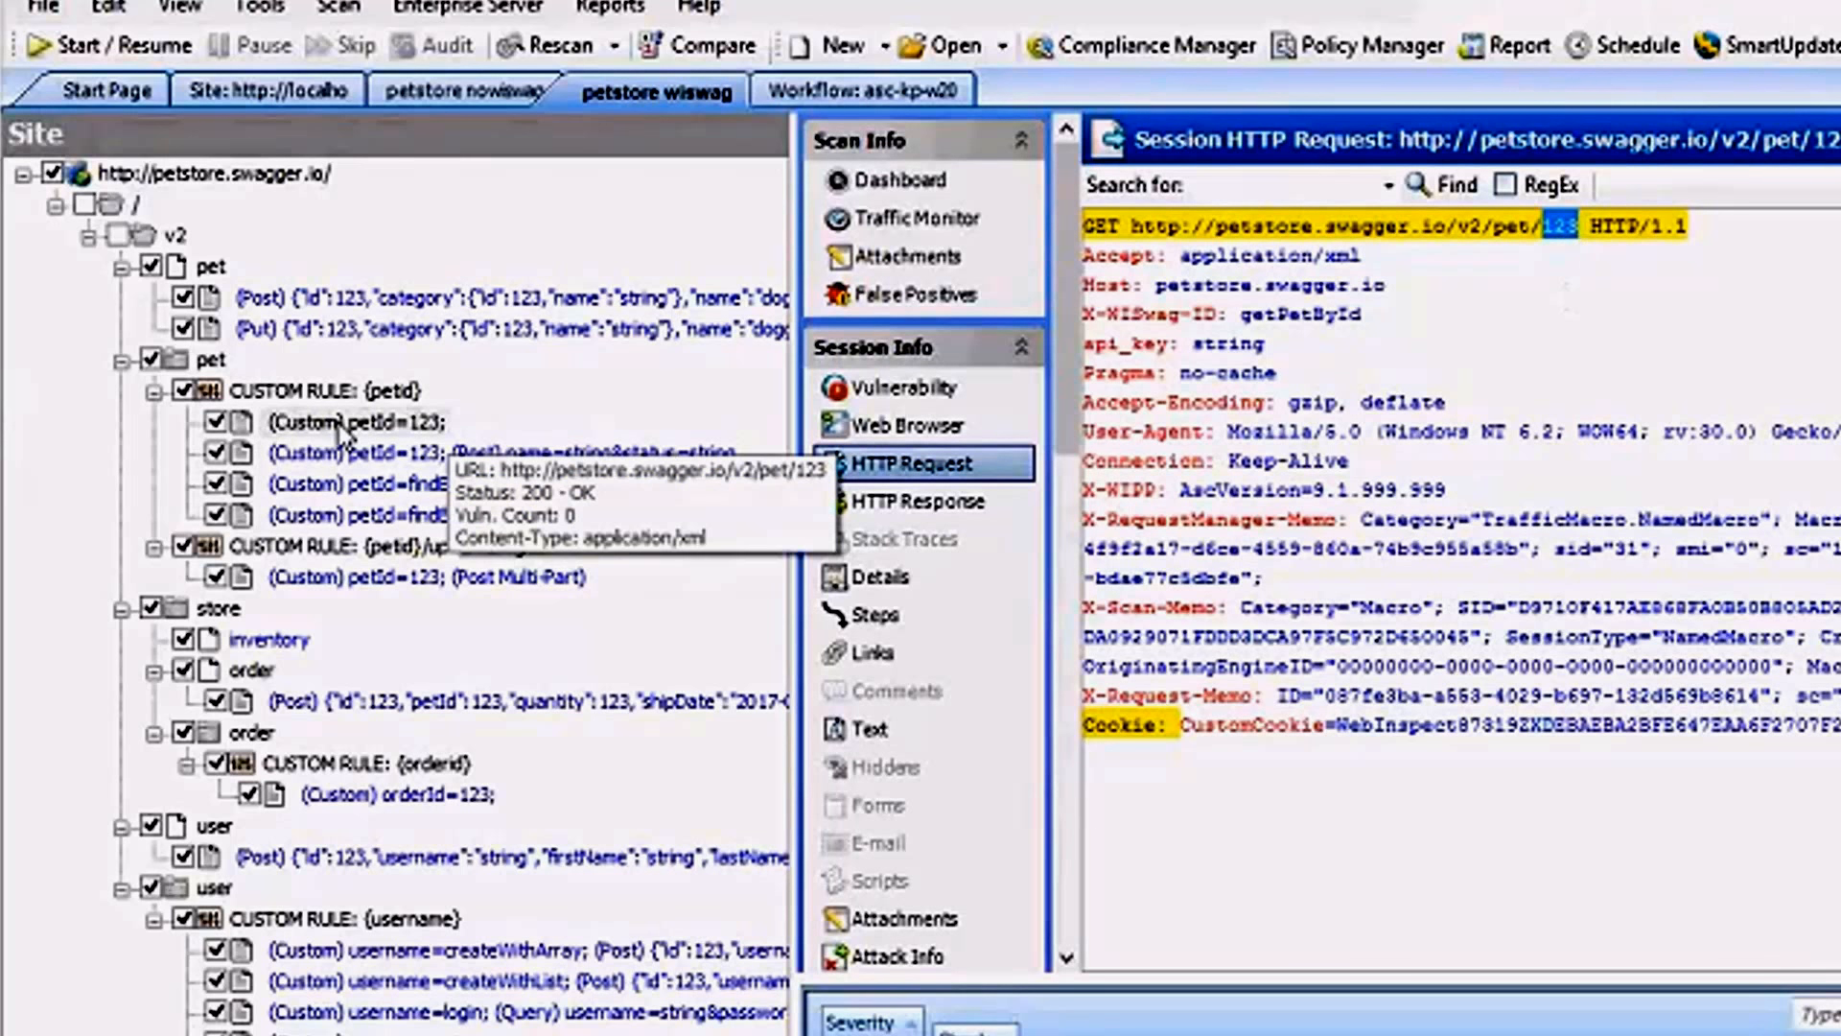
pyautogui.click(1567, 225)
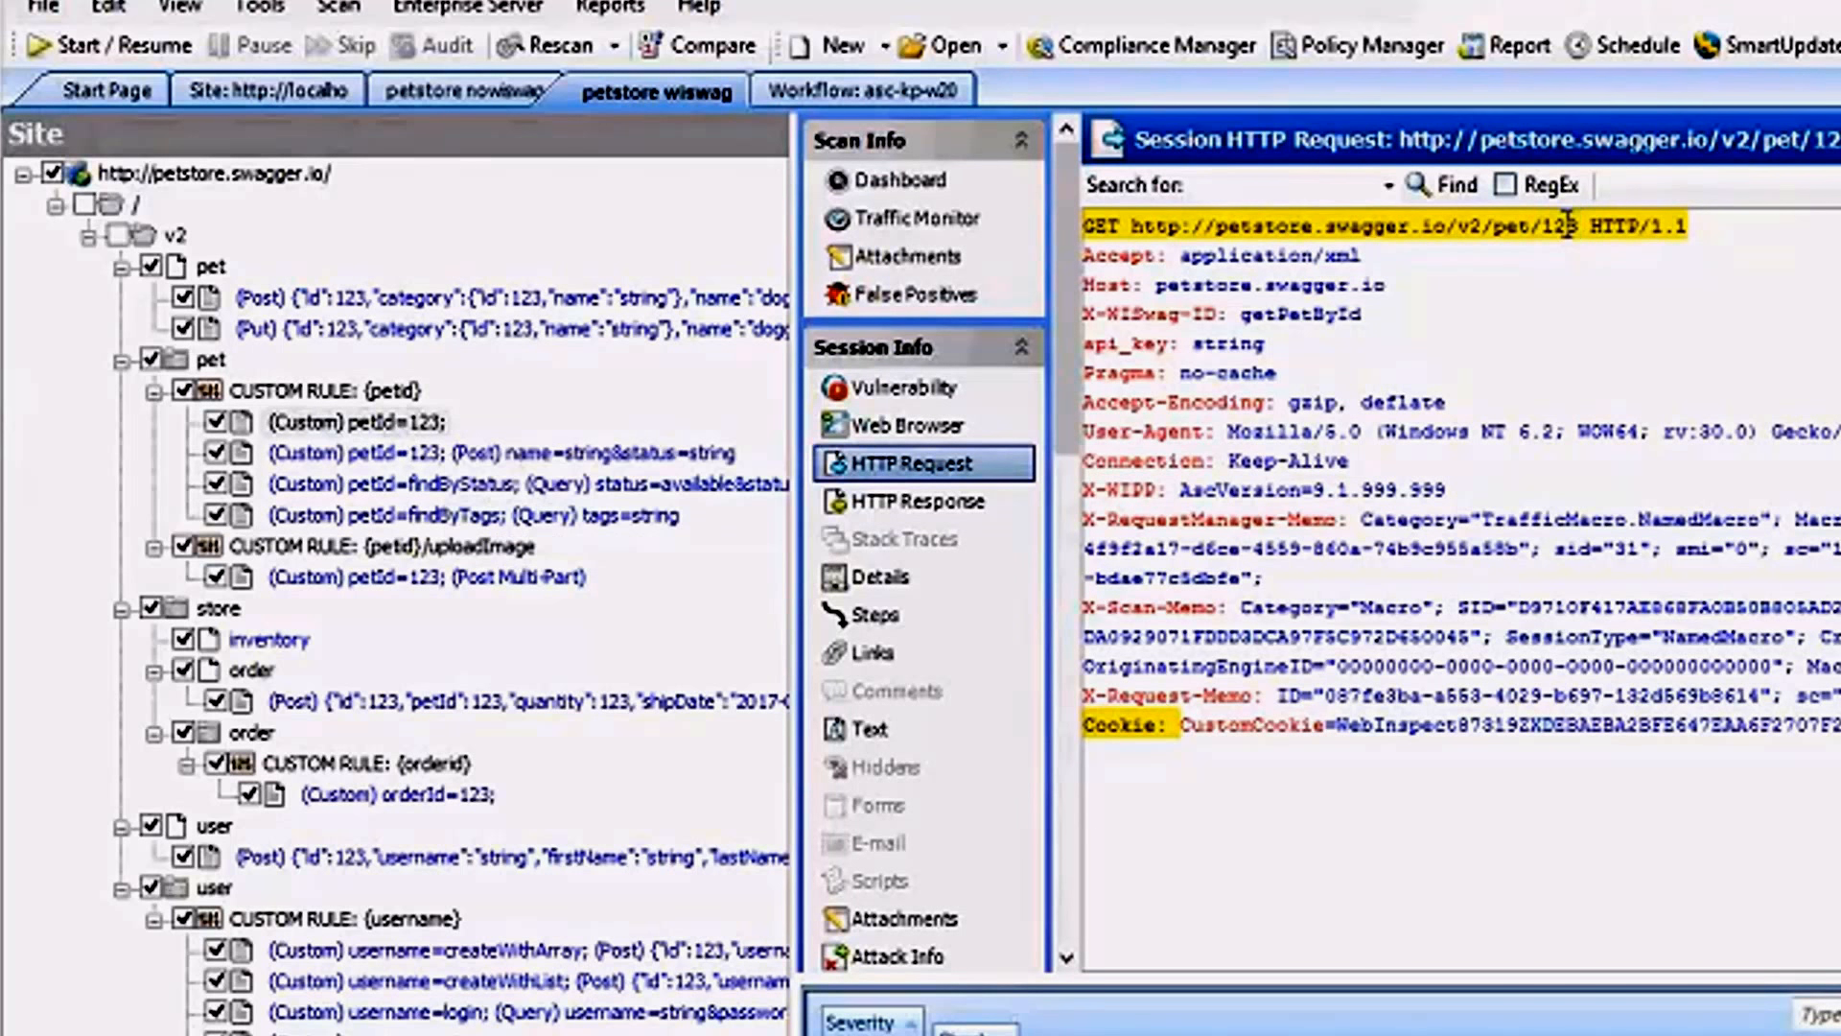
pyautogui.doubleClick(1566, 225)
pyautogui.doubleClick(1474, 226)
pyautogui.doubleClick(1520, 226)
pyautogui.click(1557, 226)
pyautogui.doubleClick(1557, 226)
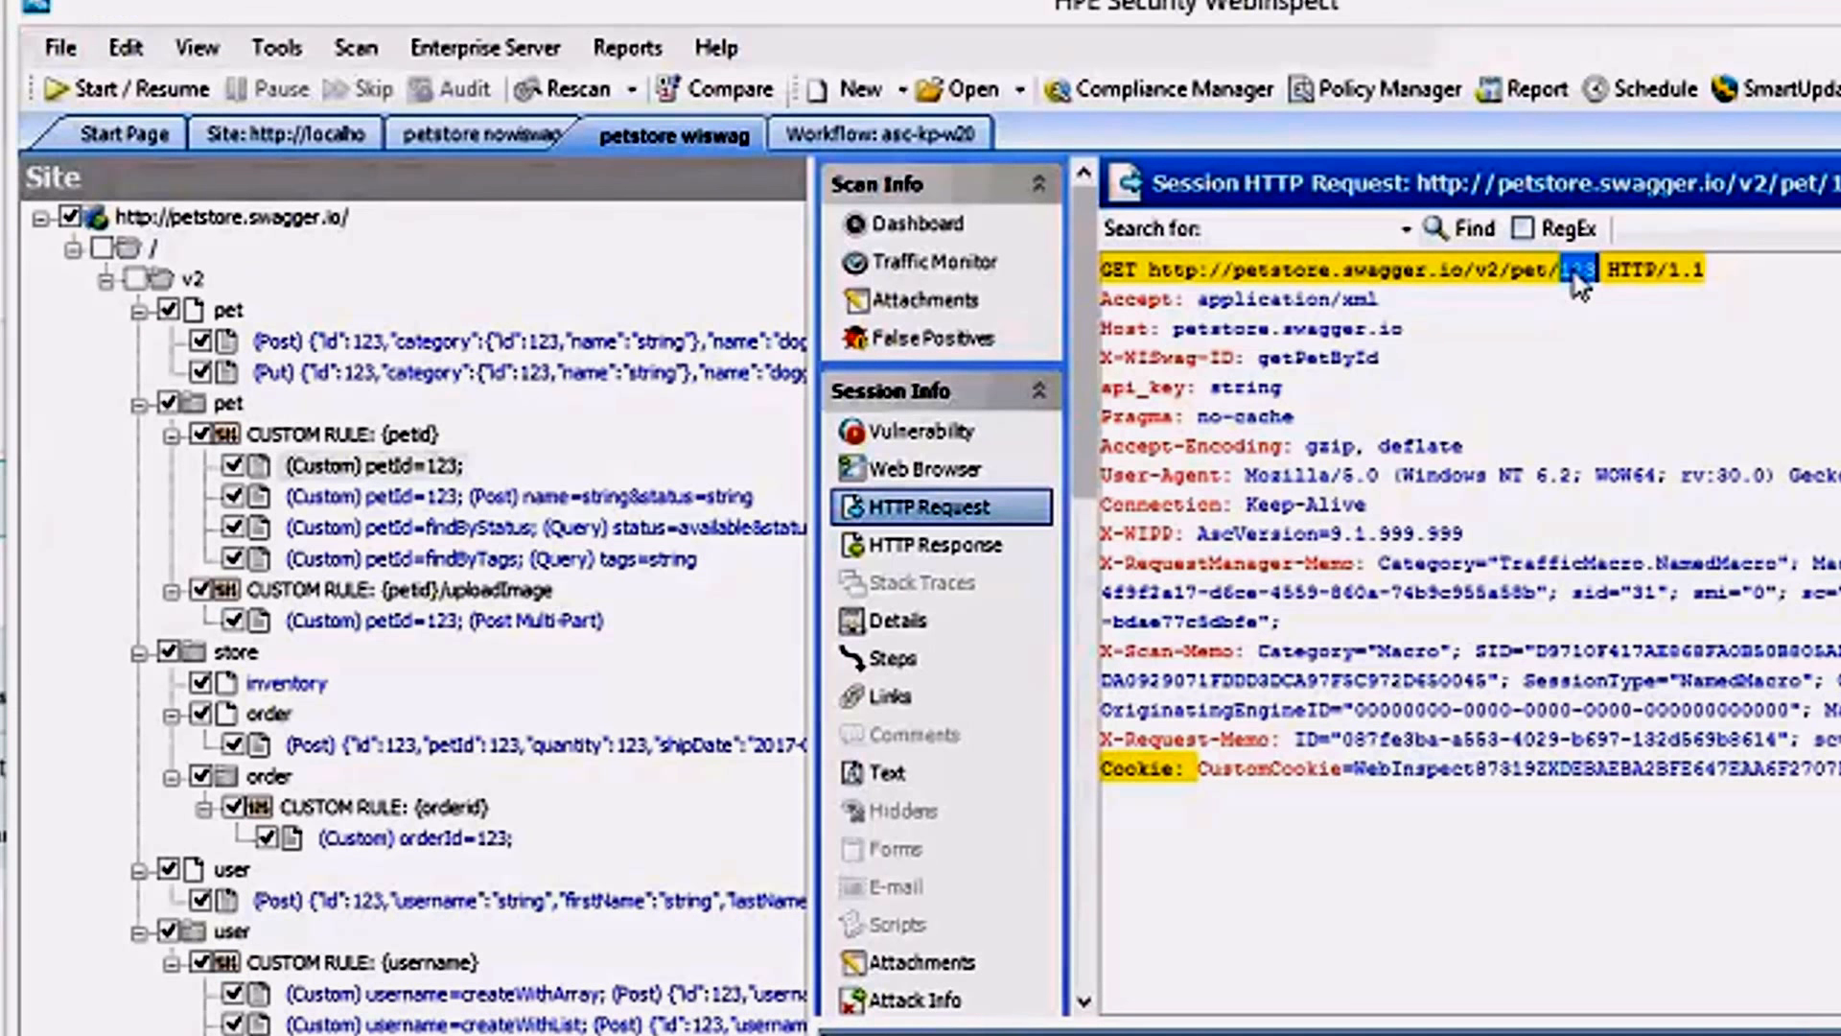
# Open the current scan settings of the petstore wiswag scan for review and close them.
pyautogui.click(125, 47)
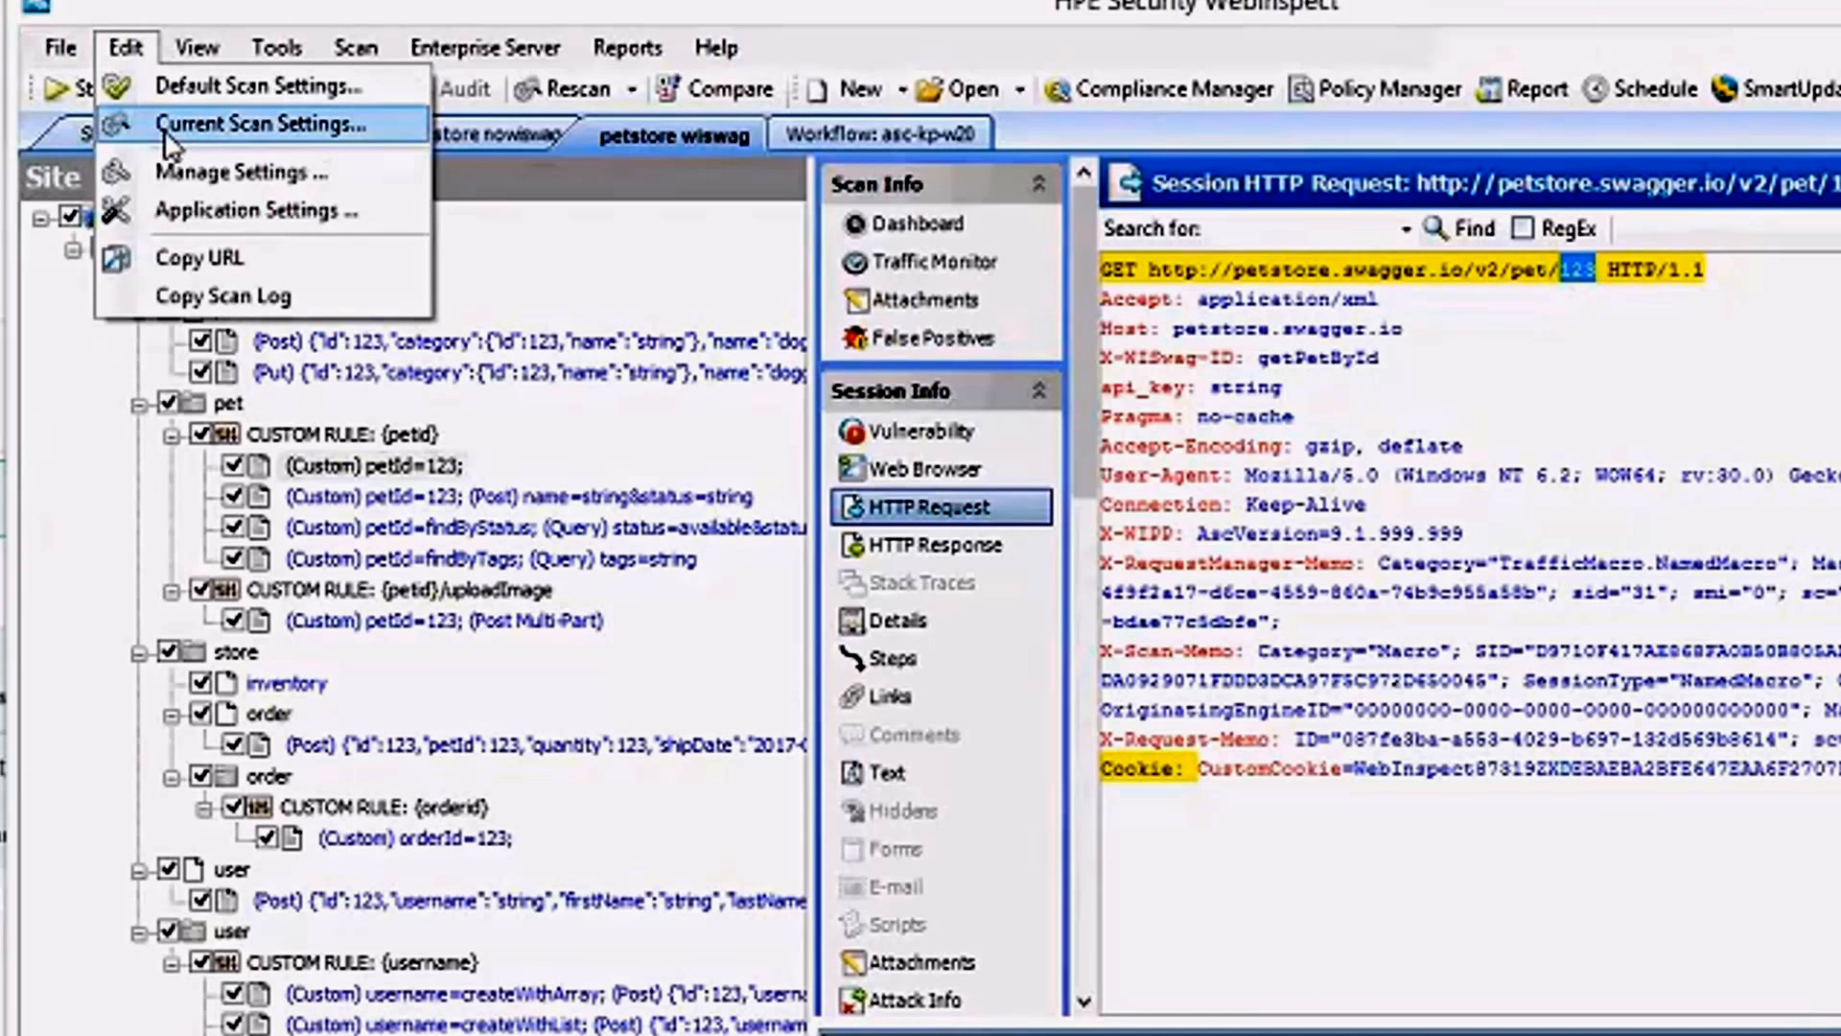
pyautogui.click(171, 124)
pyautogui.click(1022, 760)
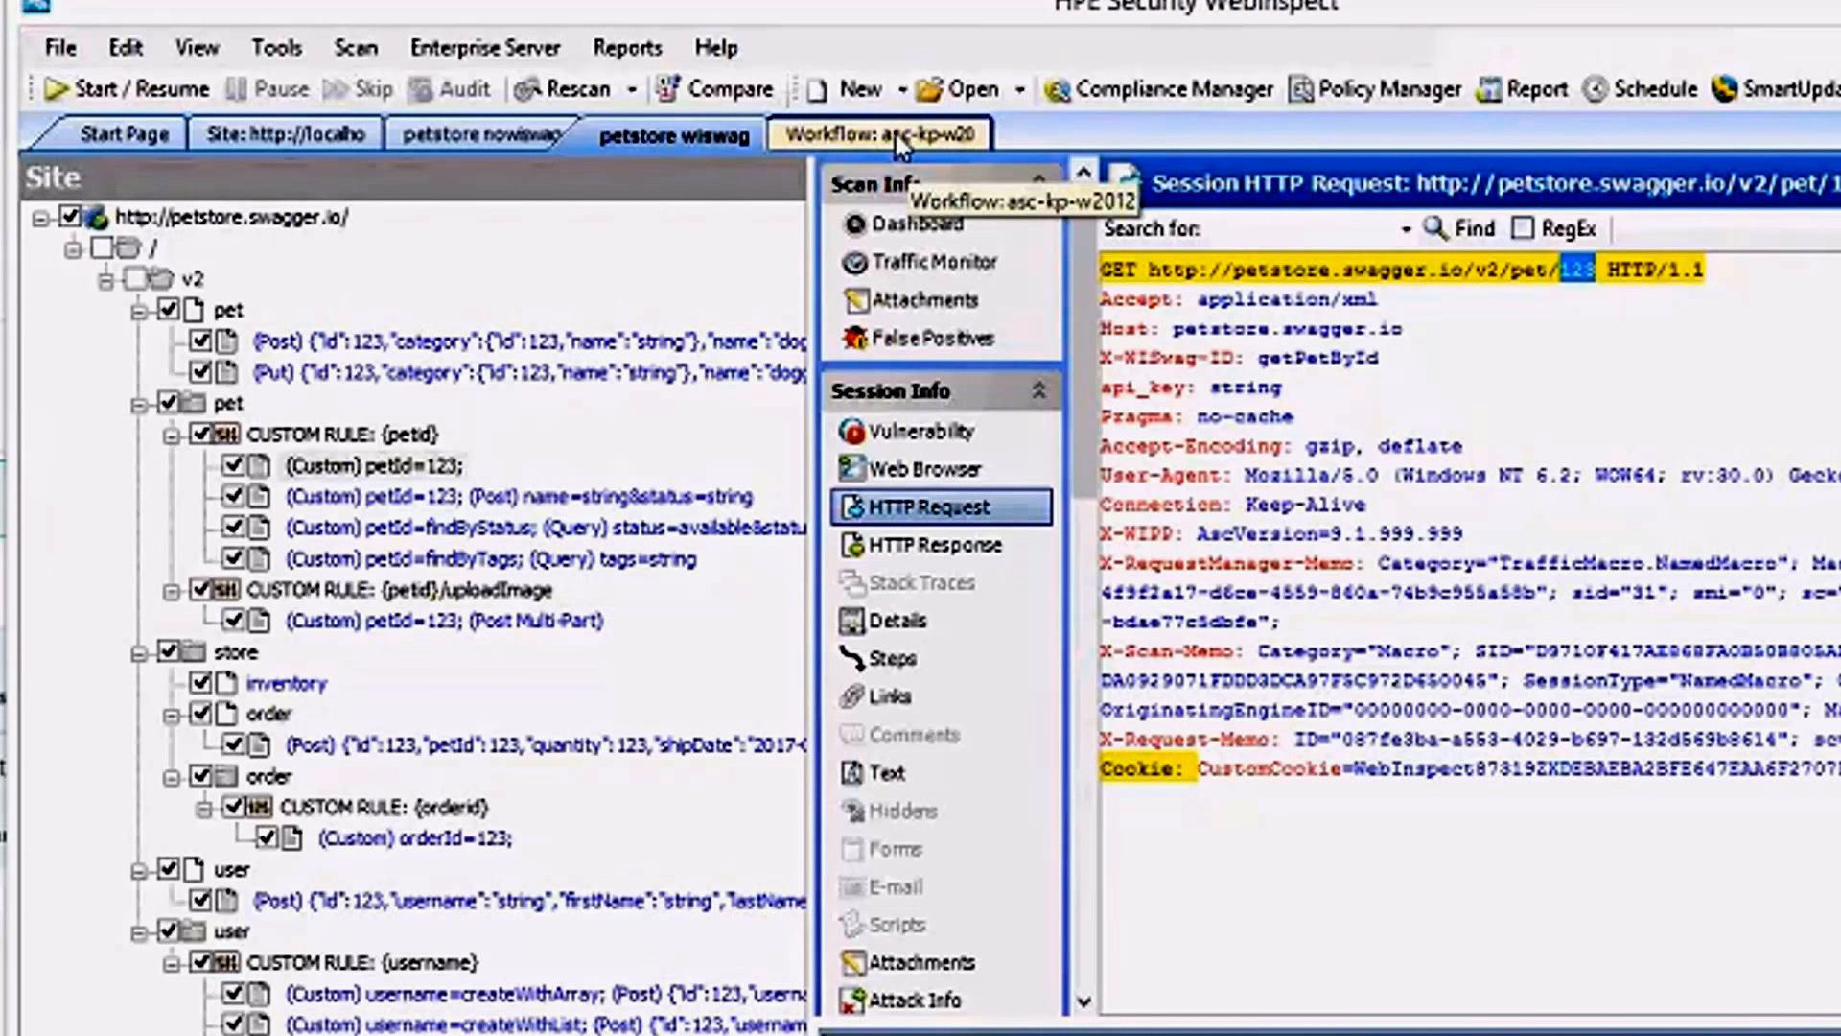
# Switch to the Workflow: asc-kp-w20 scan, widen its site tree and view the vulnerabilities of the POST pet and POST order sessions.
pyautogui.click(894, 131)
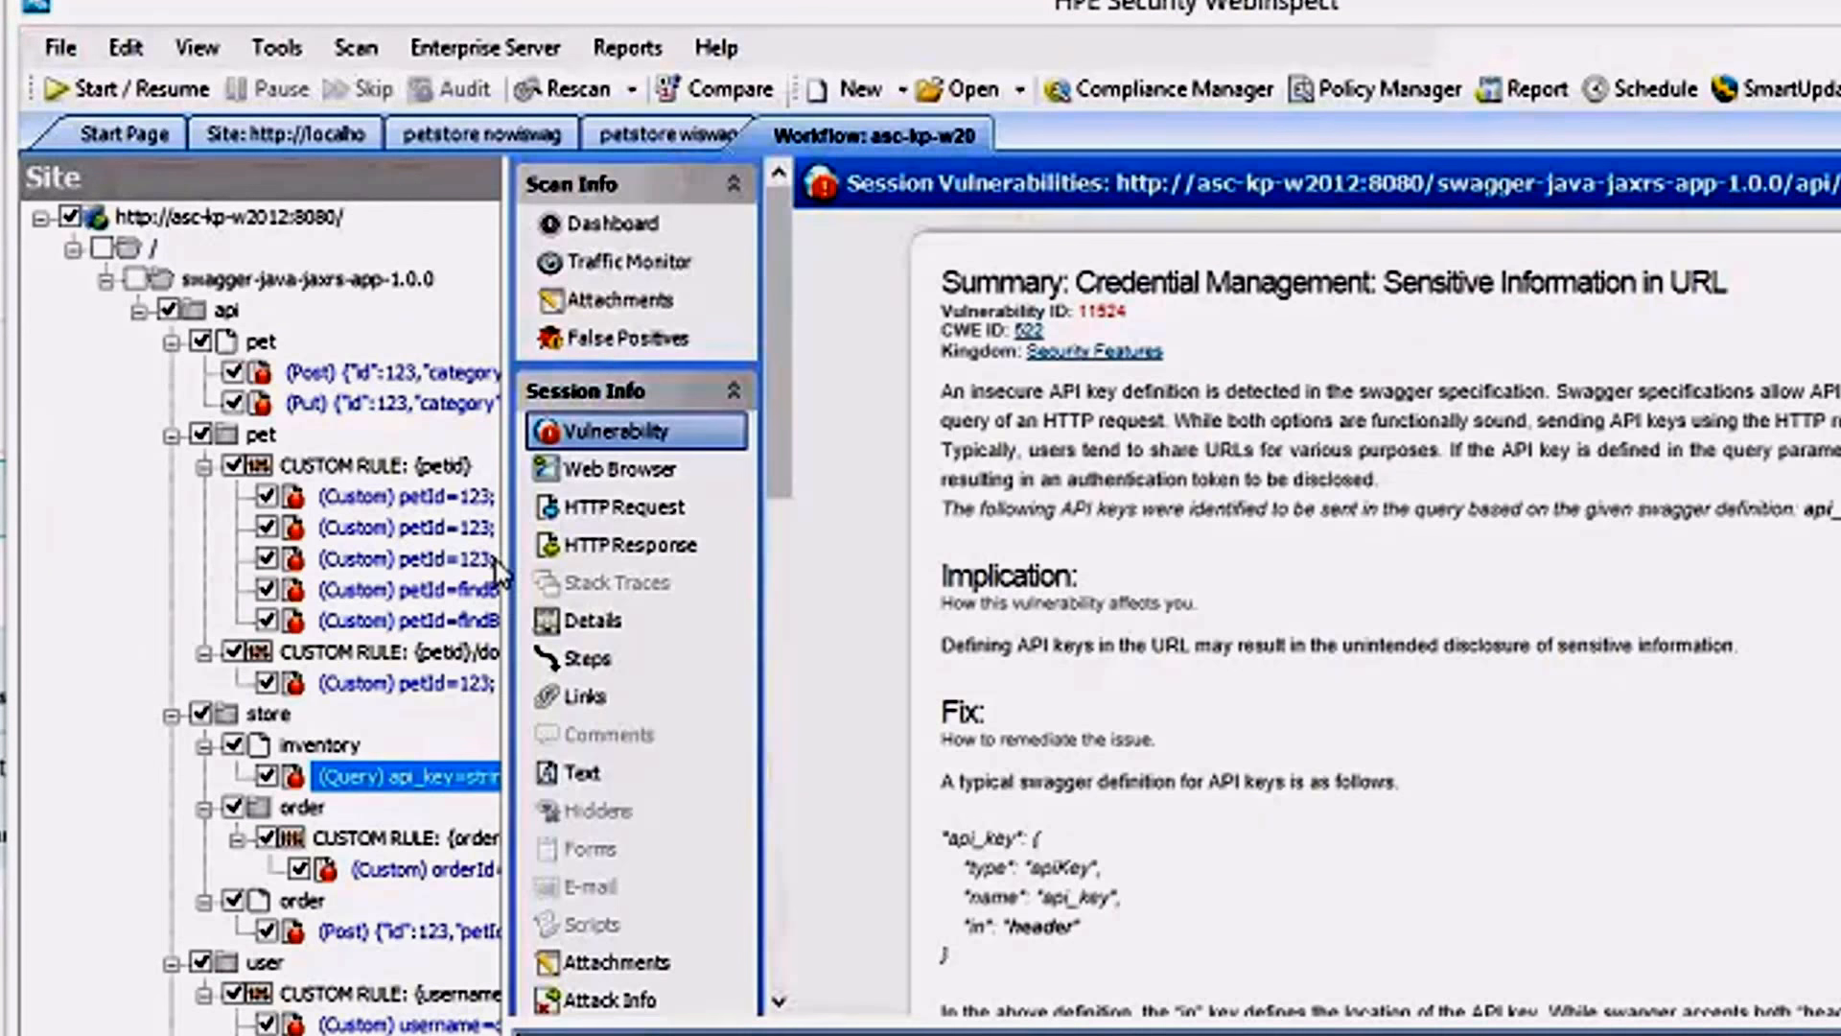
pyautogui.moveTo(506, 568); pyautogui.dragTo(888, 561)
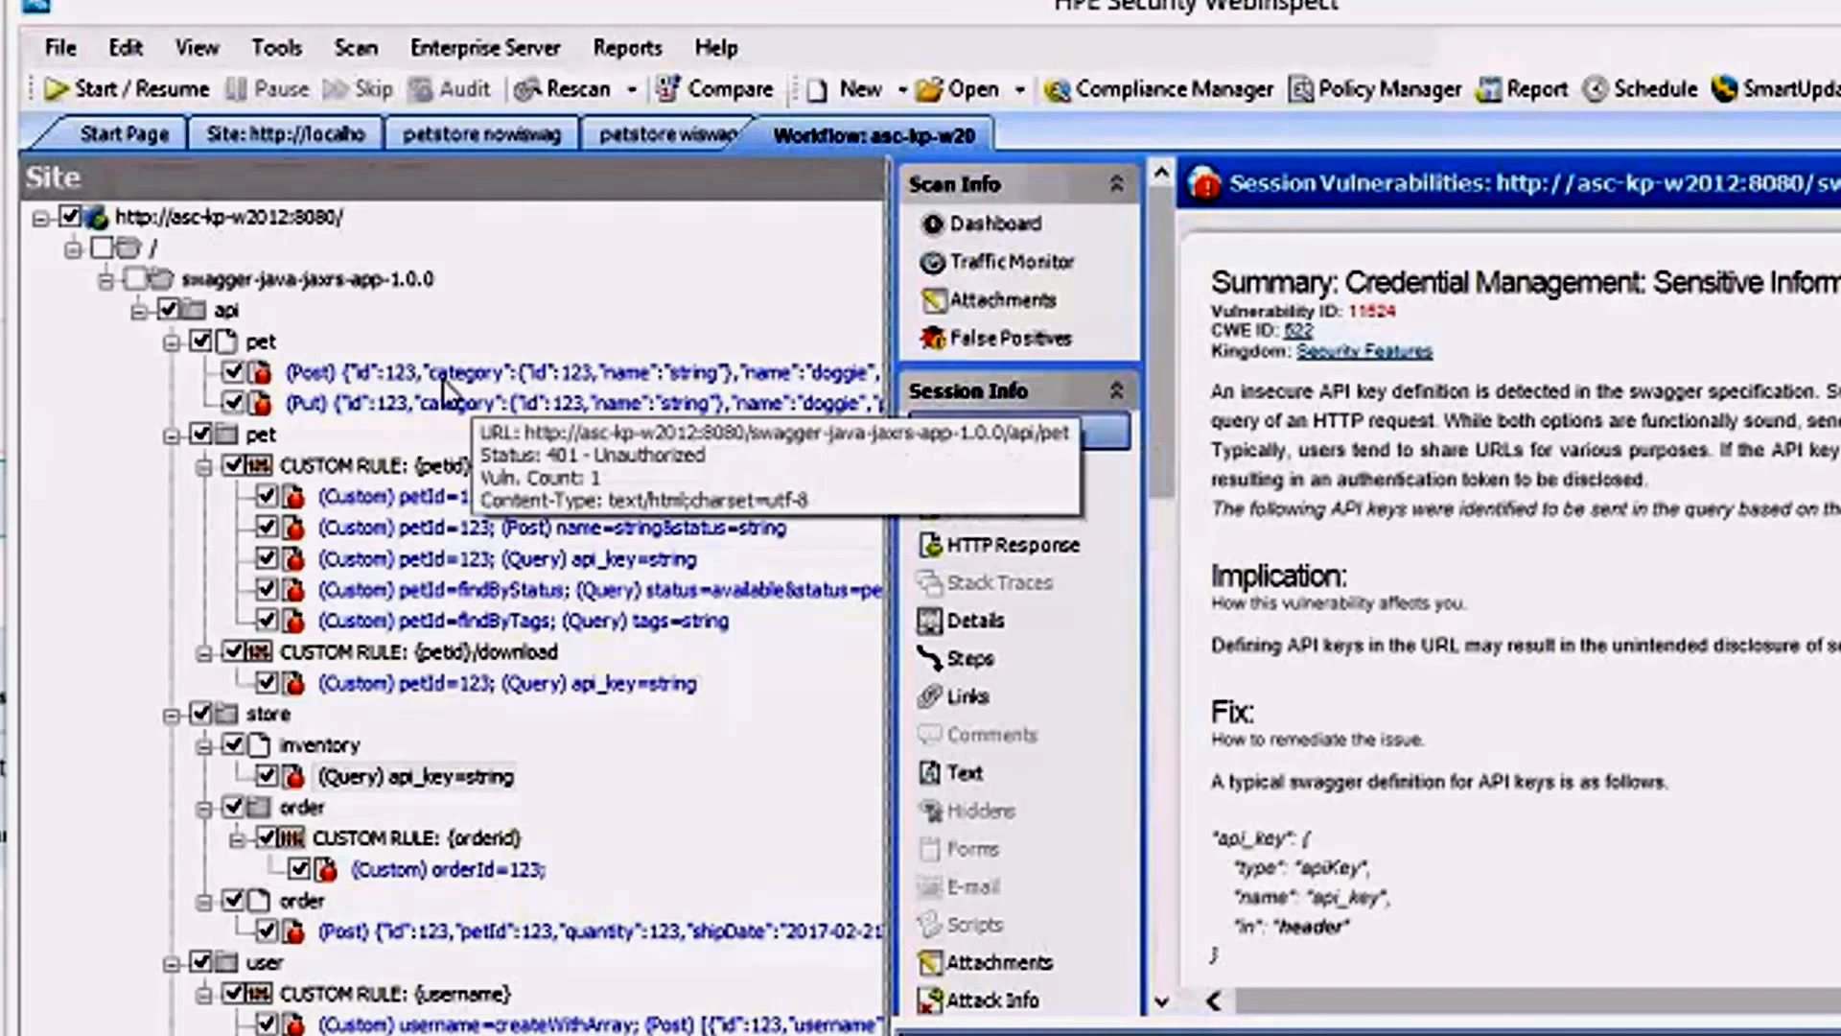
pyautogui.click(442, 382)
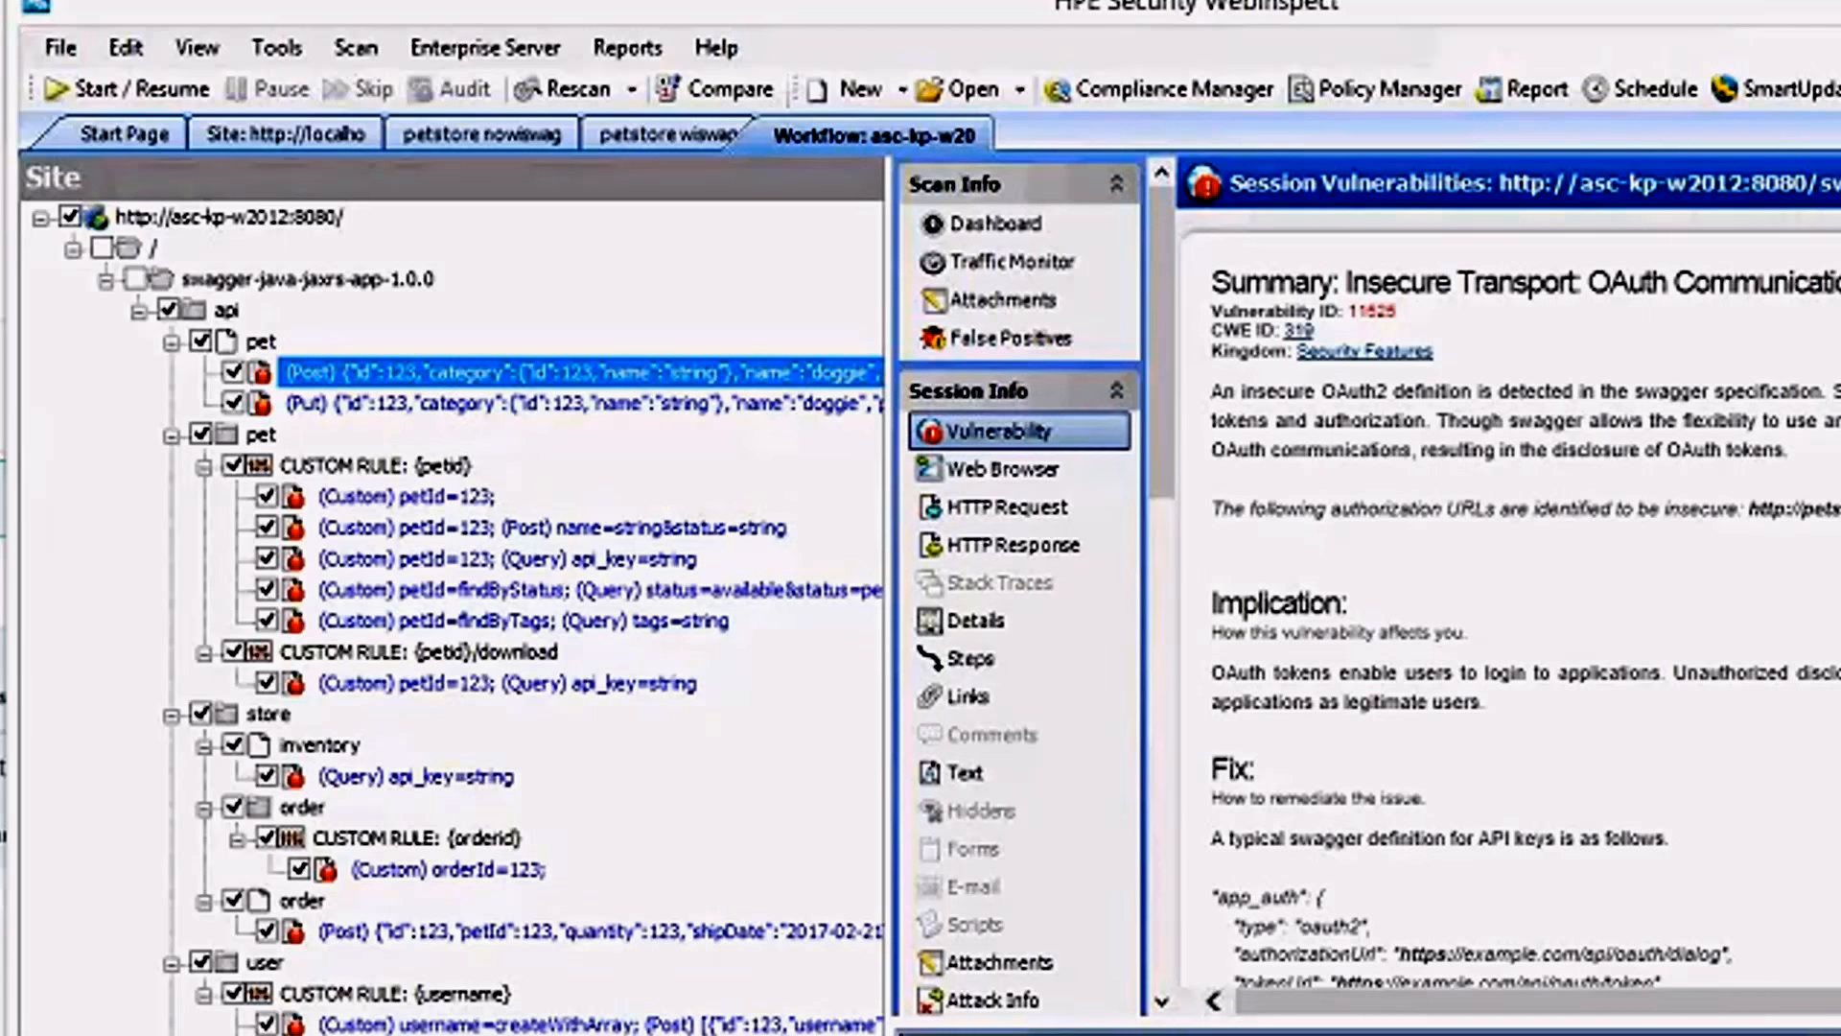
pyautogui.click(600, 931)
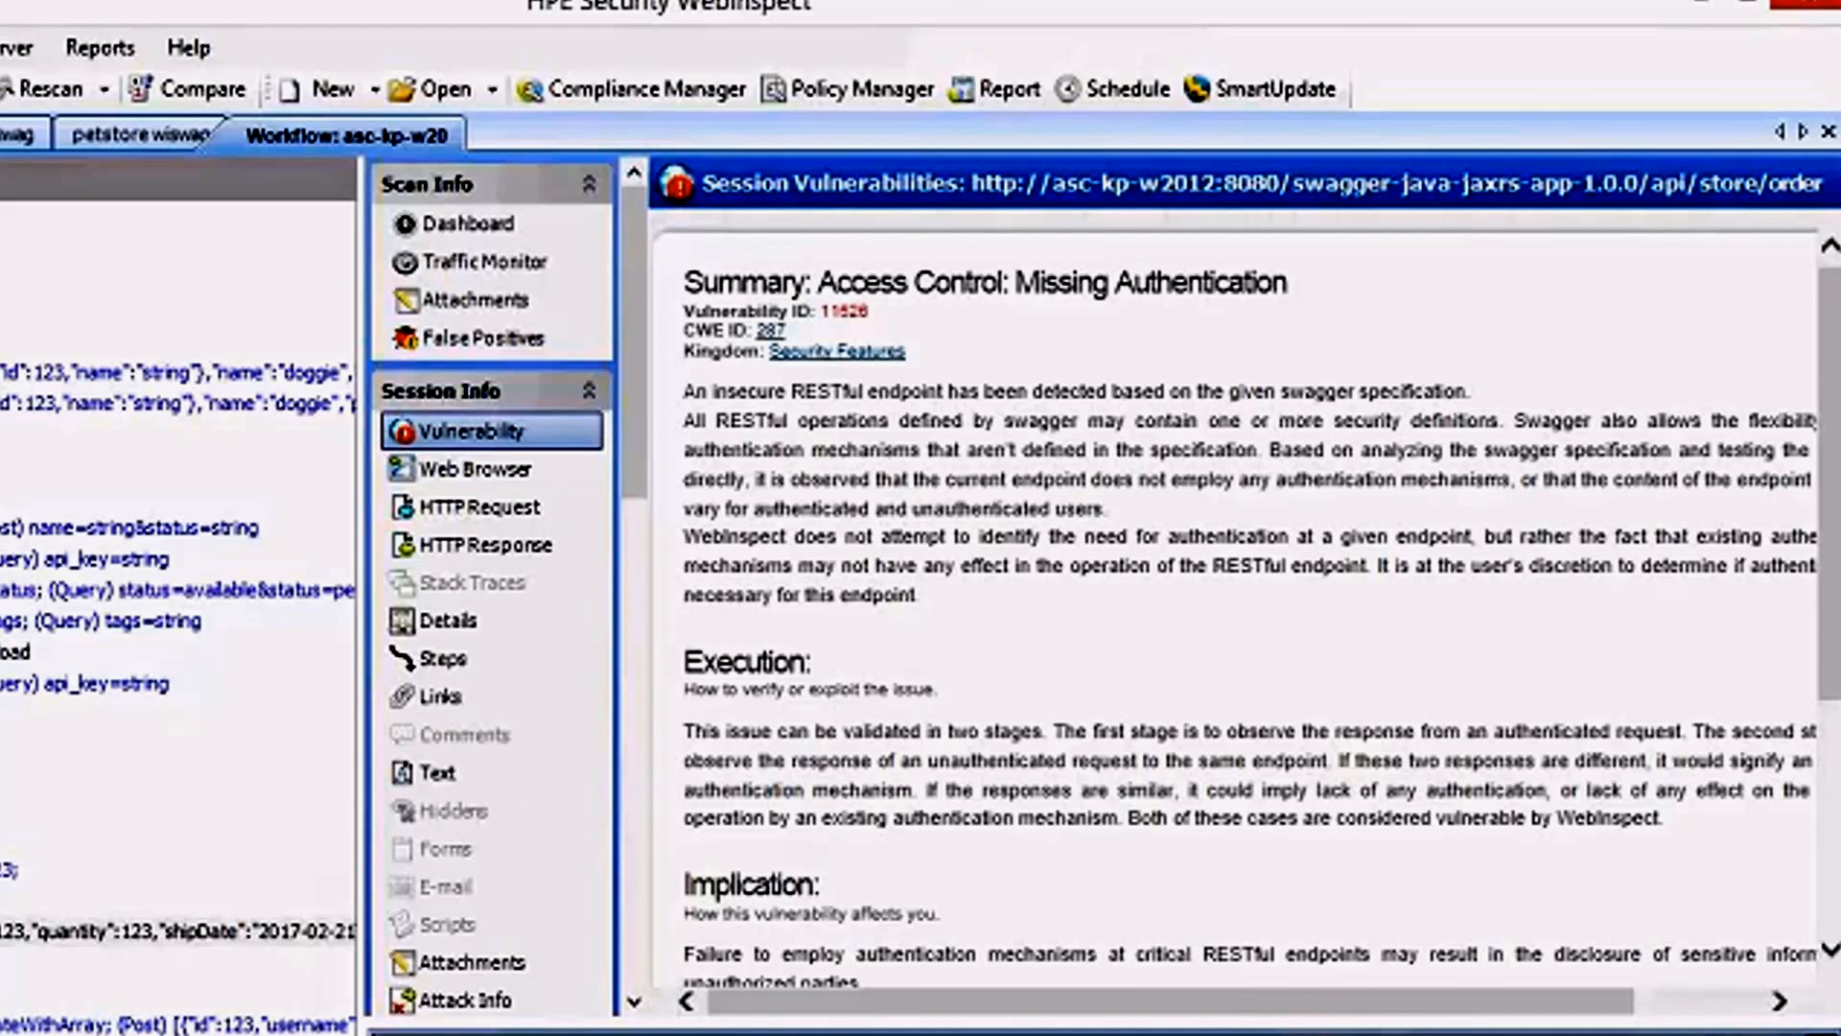
# Examine the OAuth communication channel vulnerability of the PUT pet session, including its summary, implication, fix and reference information.
pyautogui.click(5, 404)
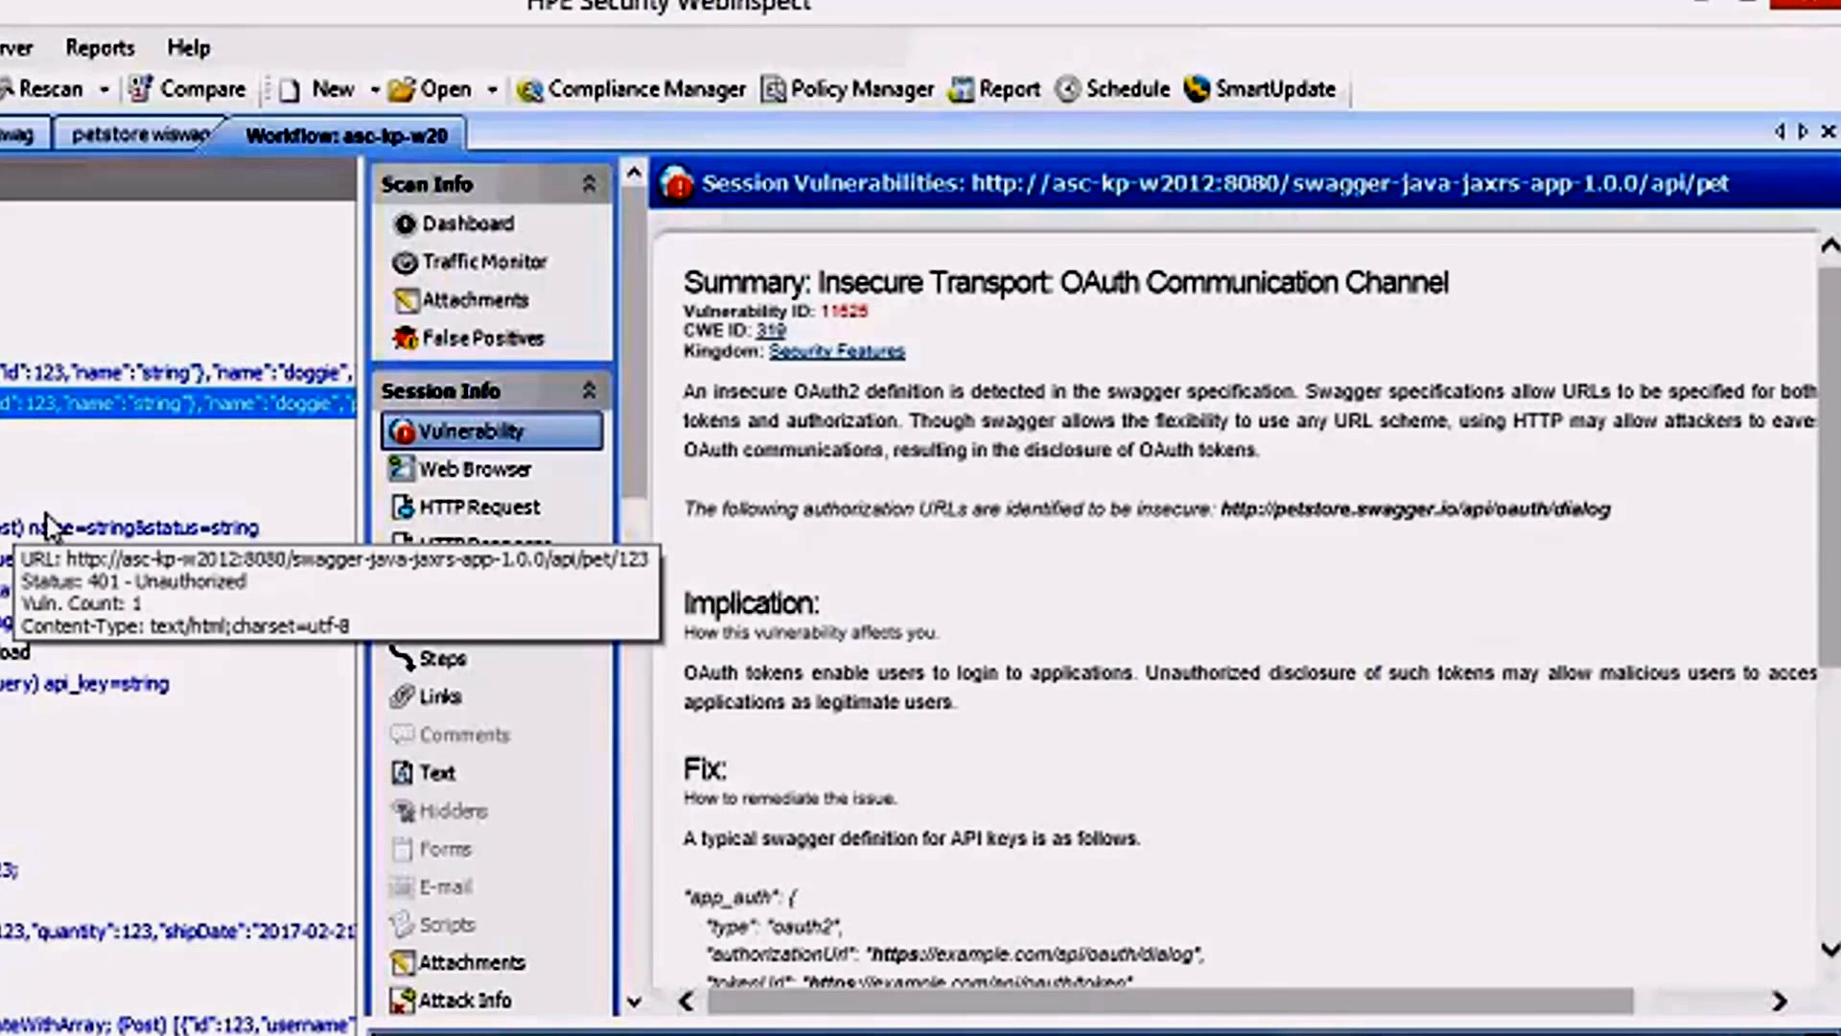
pyautogui.doubleClick(1078, 282)
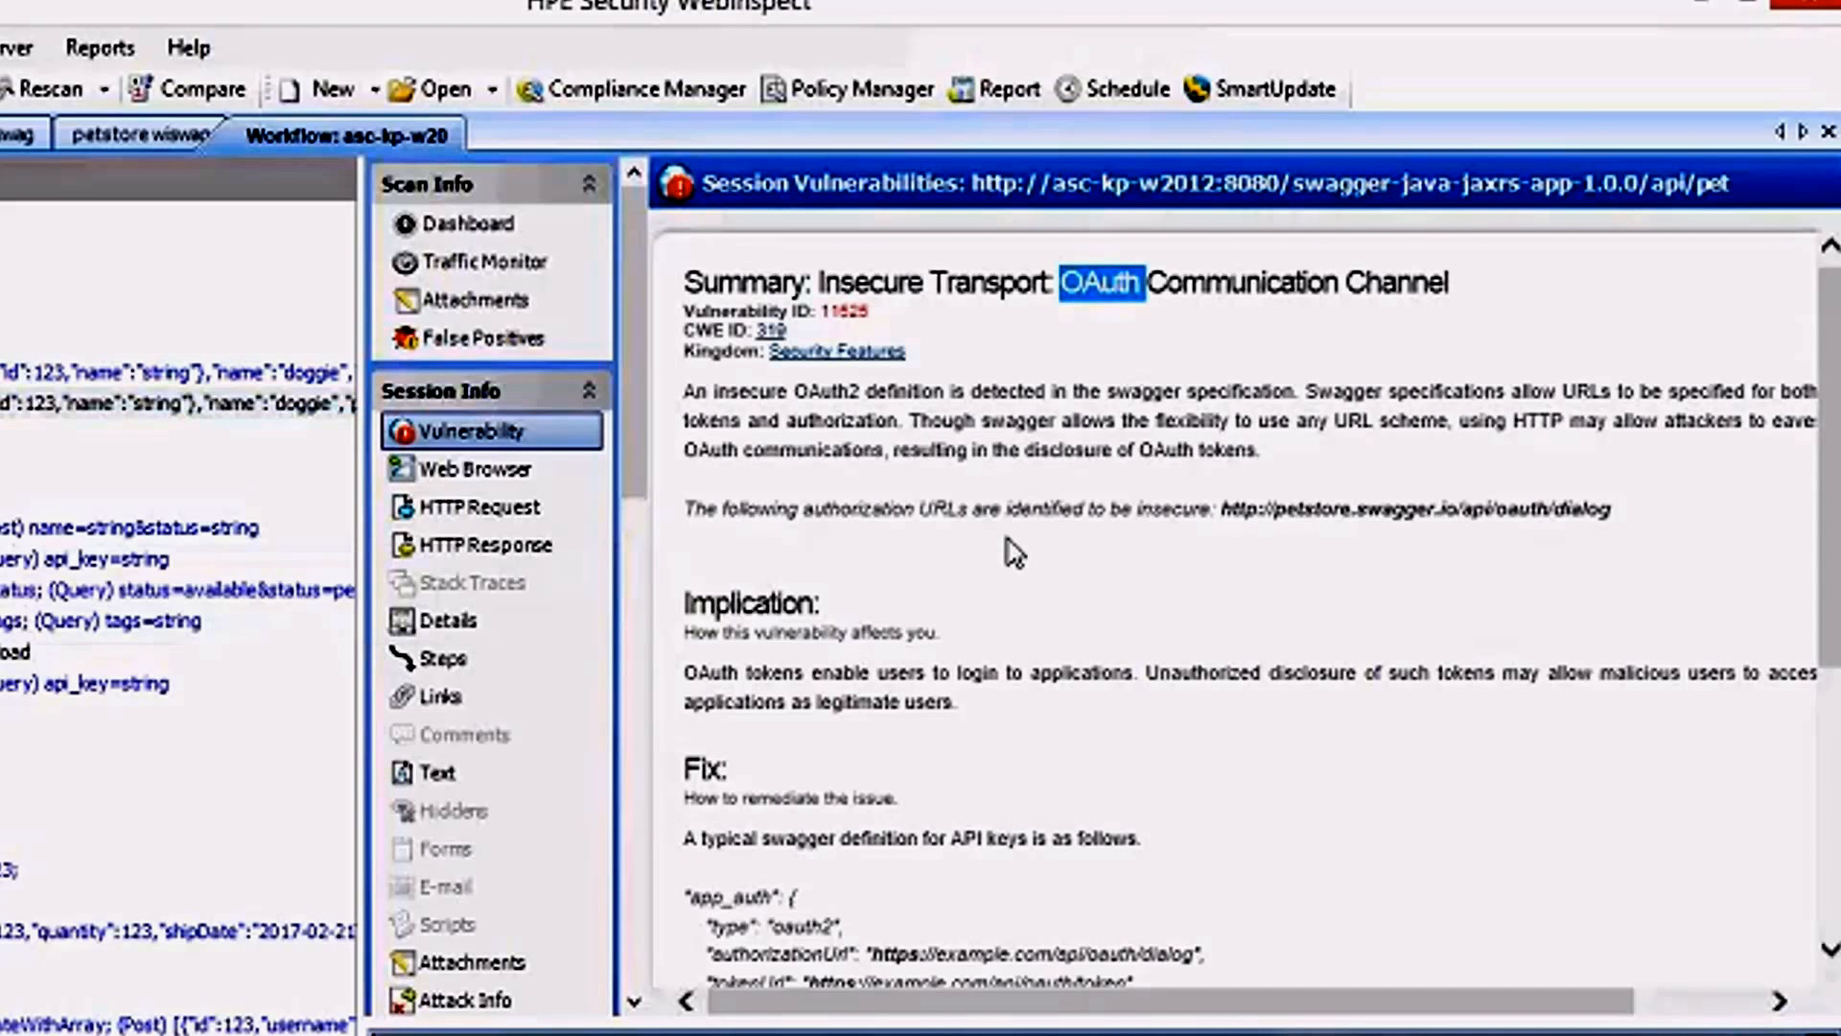
pyautogui.click(987, 484)
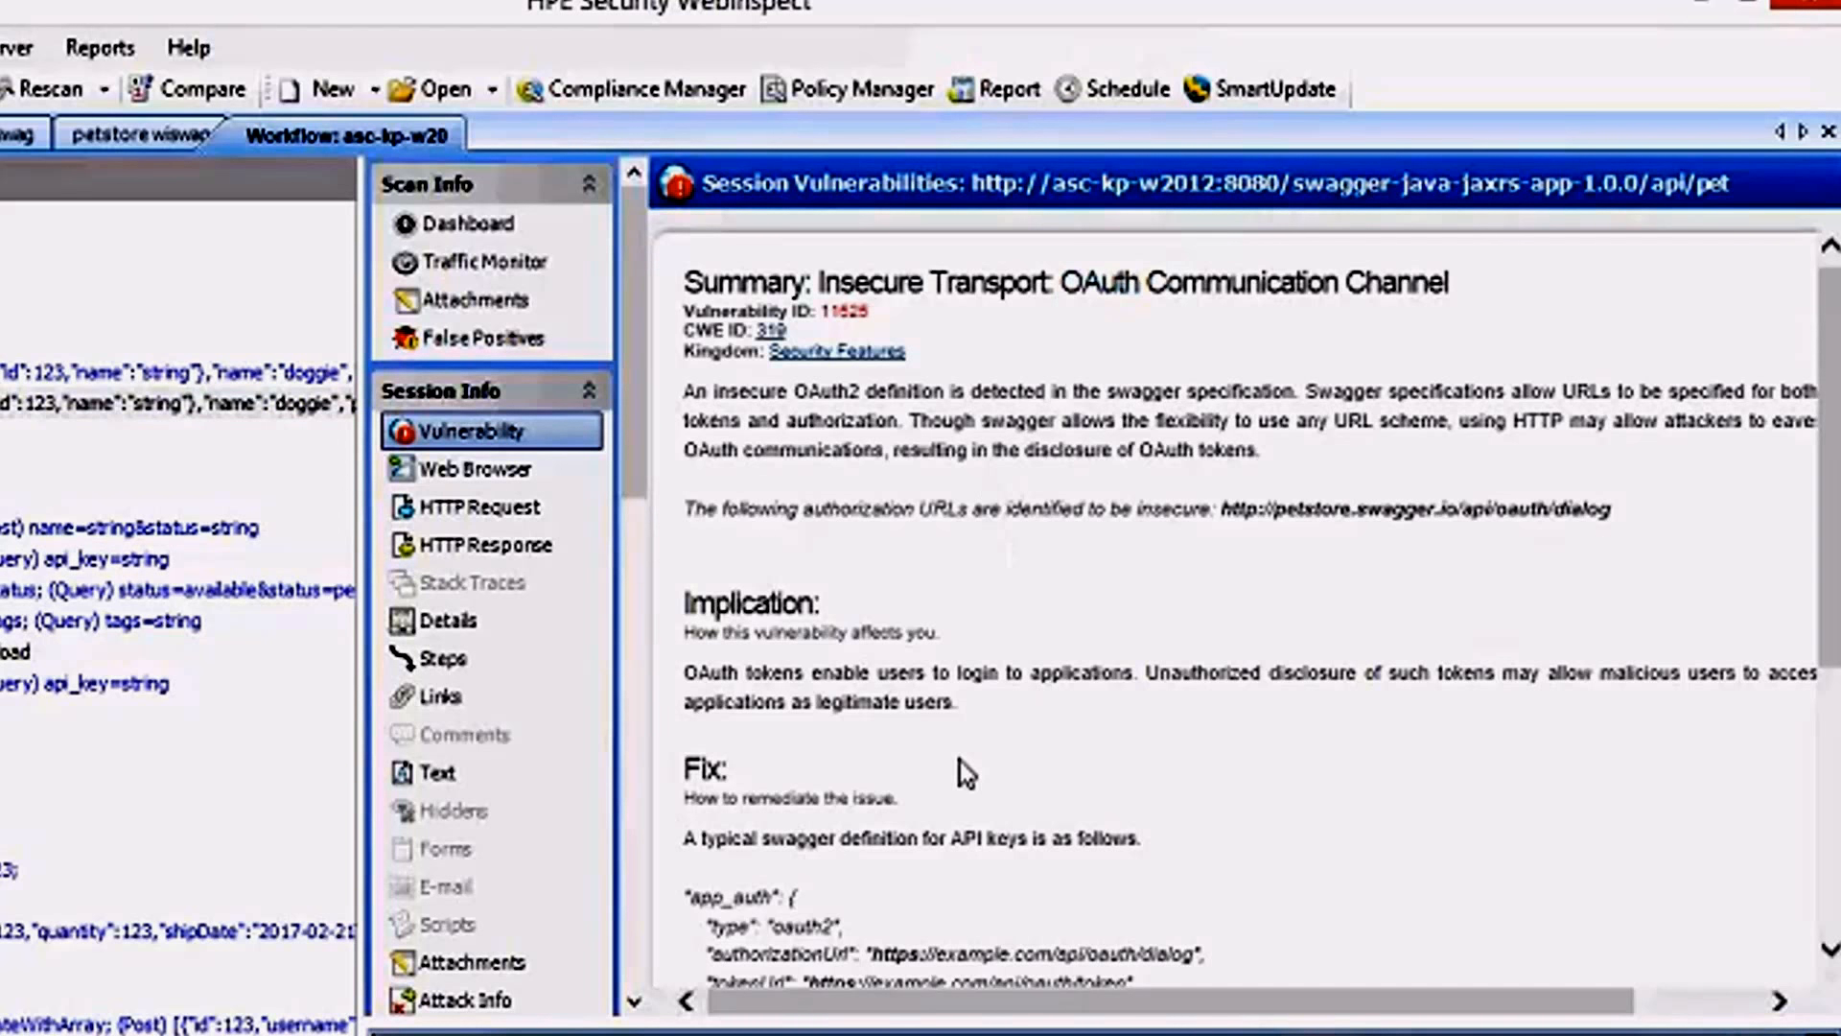
pyautogui.scroll(-1, 959, 762)
pyautogui.scroll(1, 958, 761)
pyautogui.moveTo(1301, 391); pyautogui.dragTo(1580, 391)
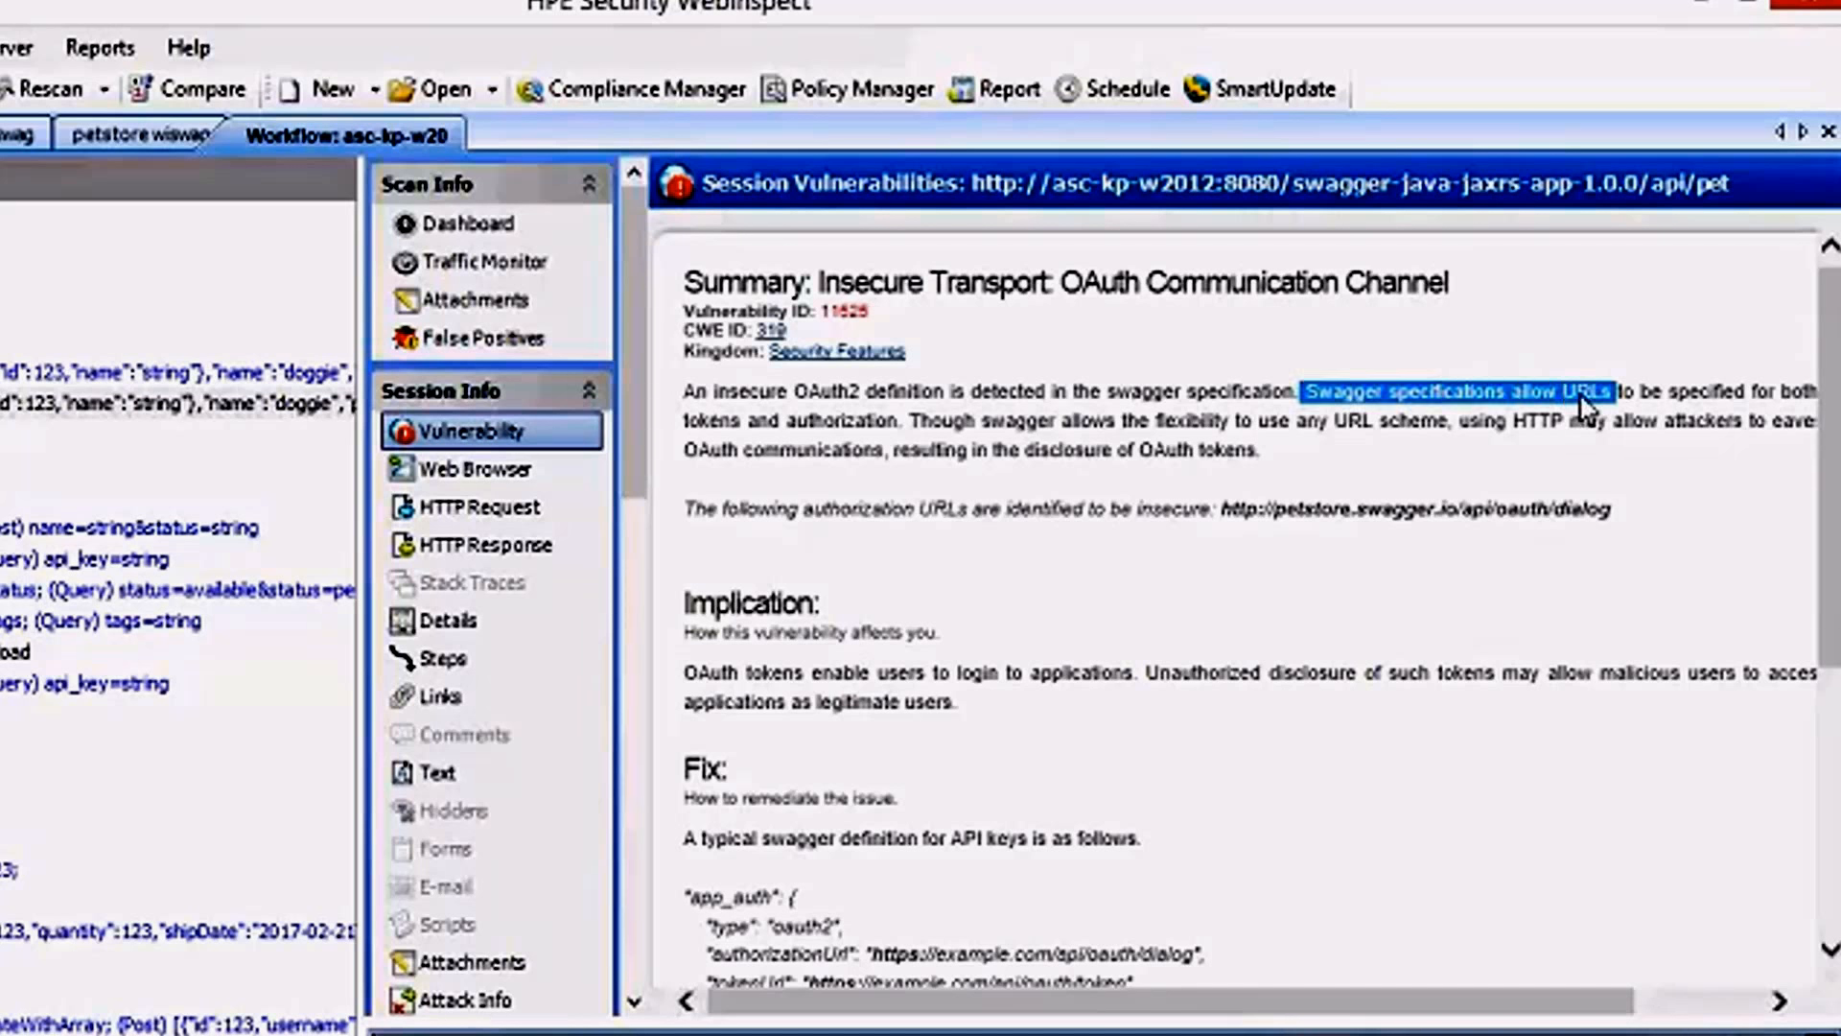
pyautogui.click(1052, 671)
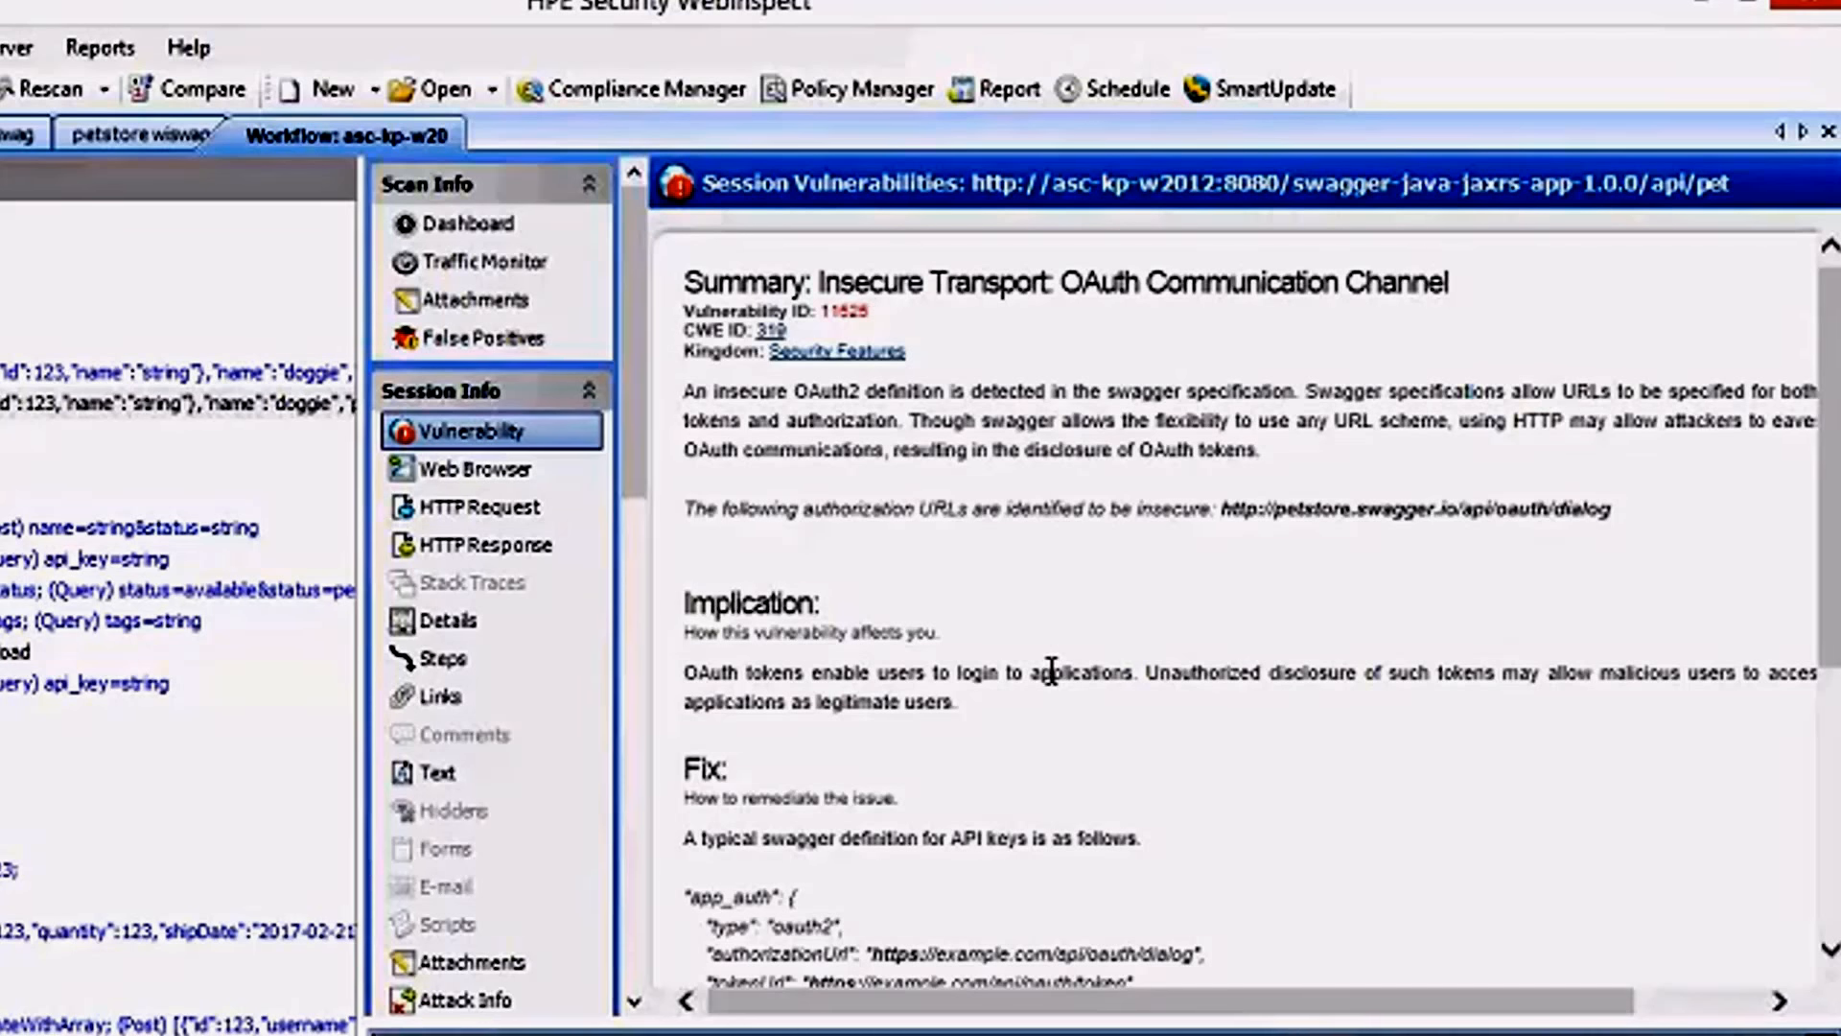
pyautogui.scroll(-7, 1052, 671)
pyautogui.scroll(3, 1084, 685)
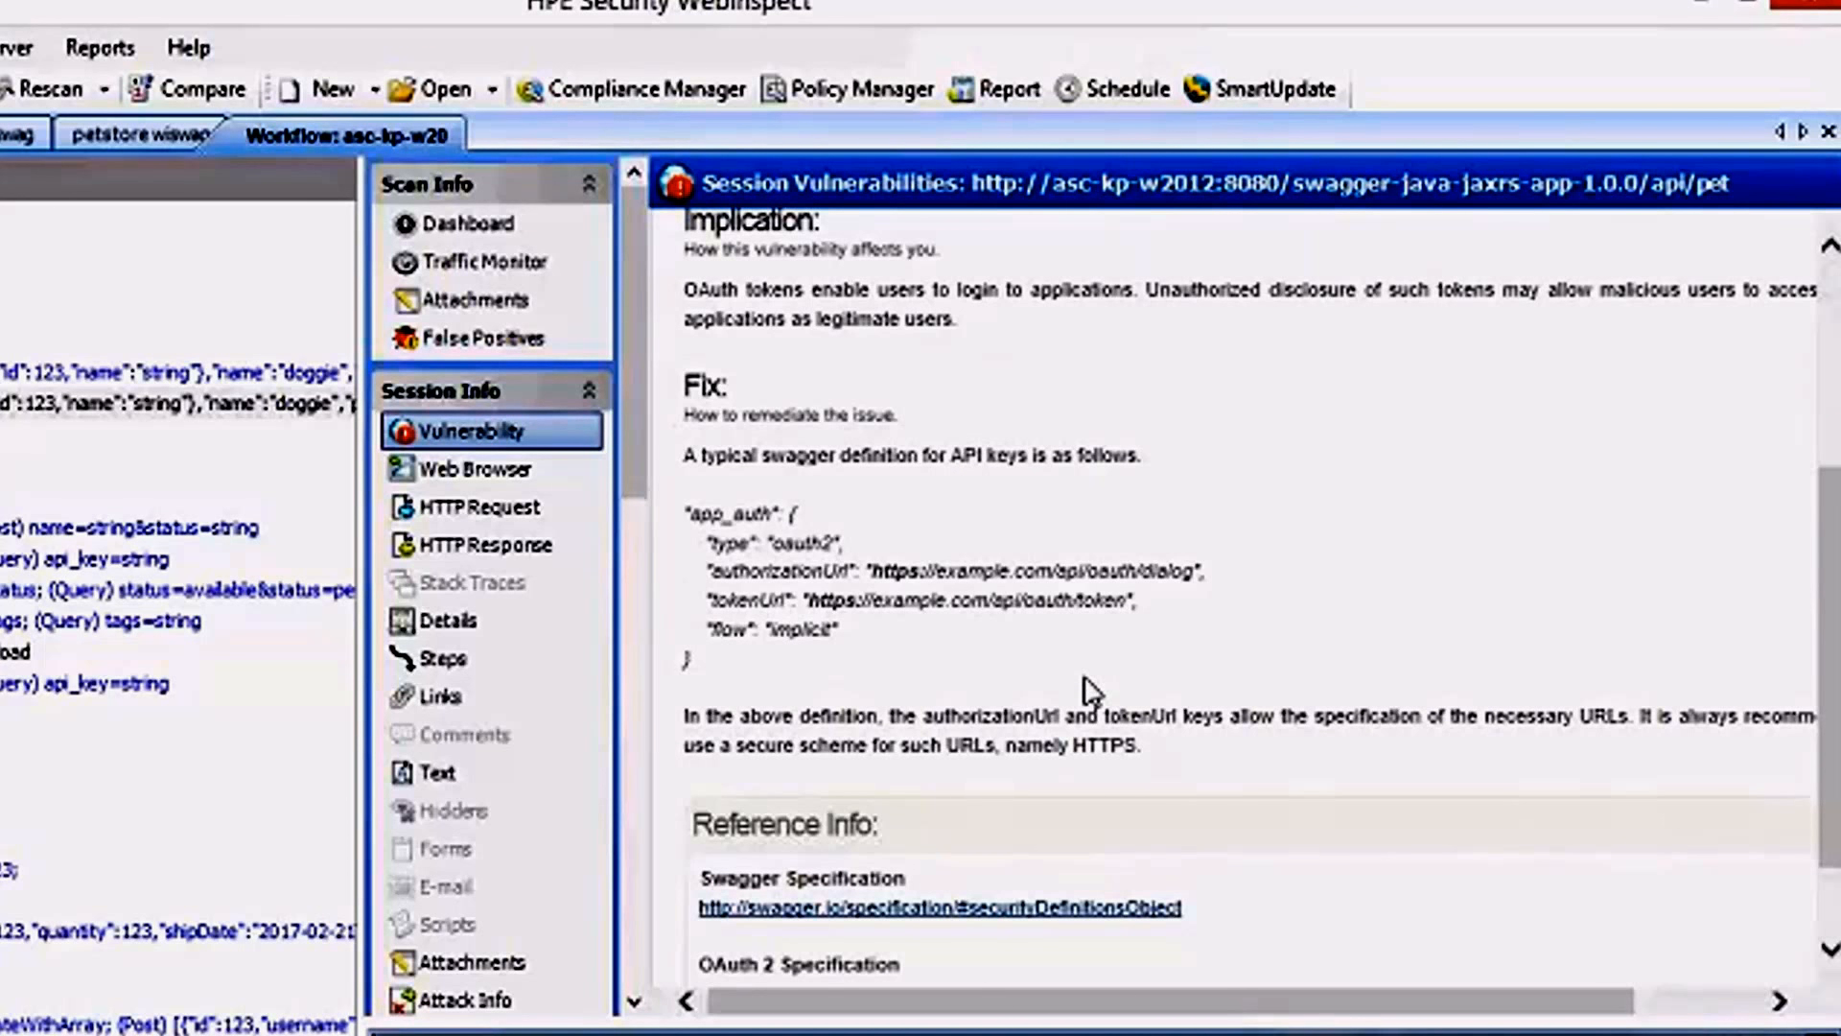
pyautogui.scroll(3, 1084, 686)
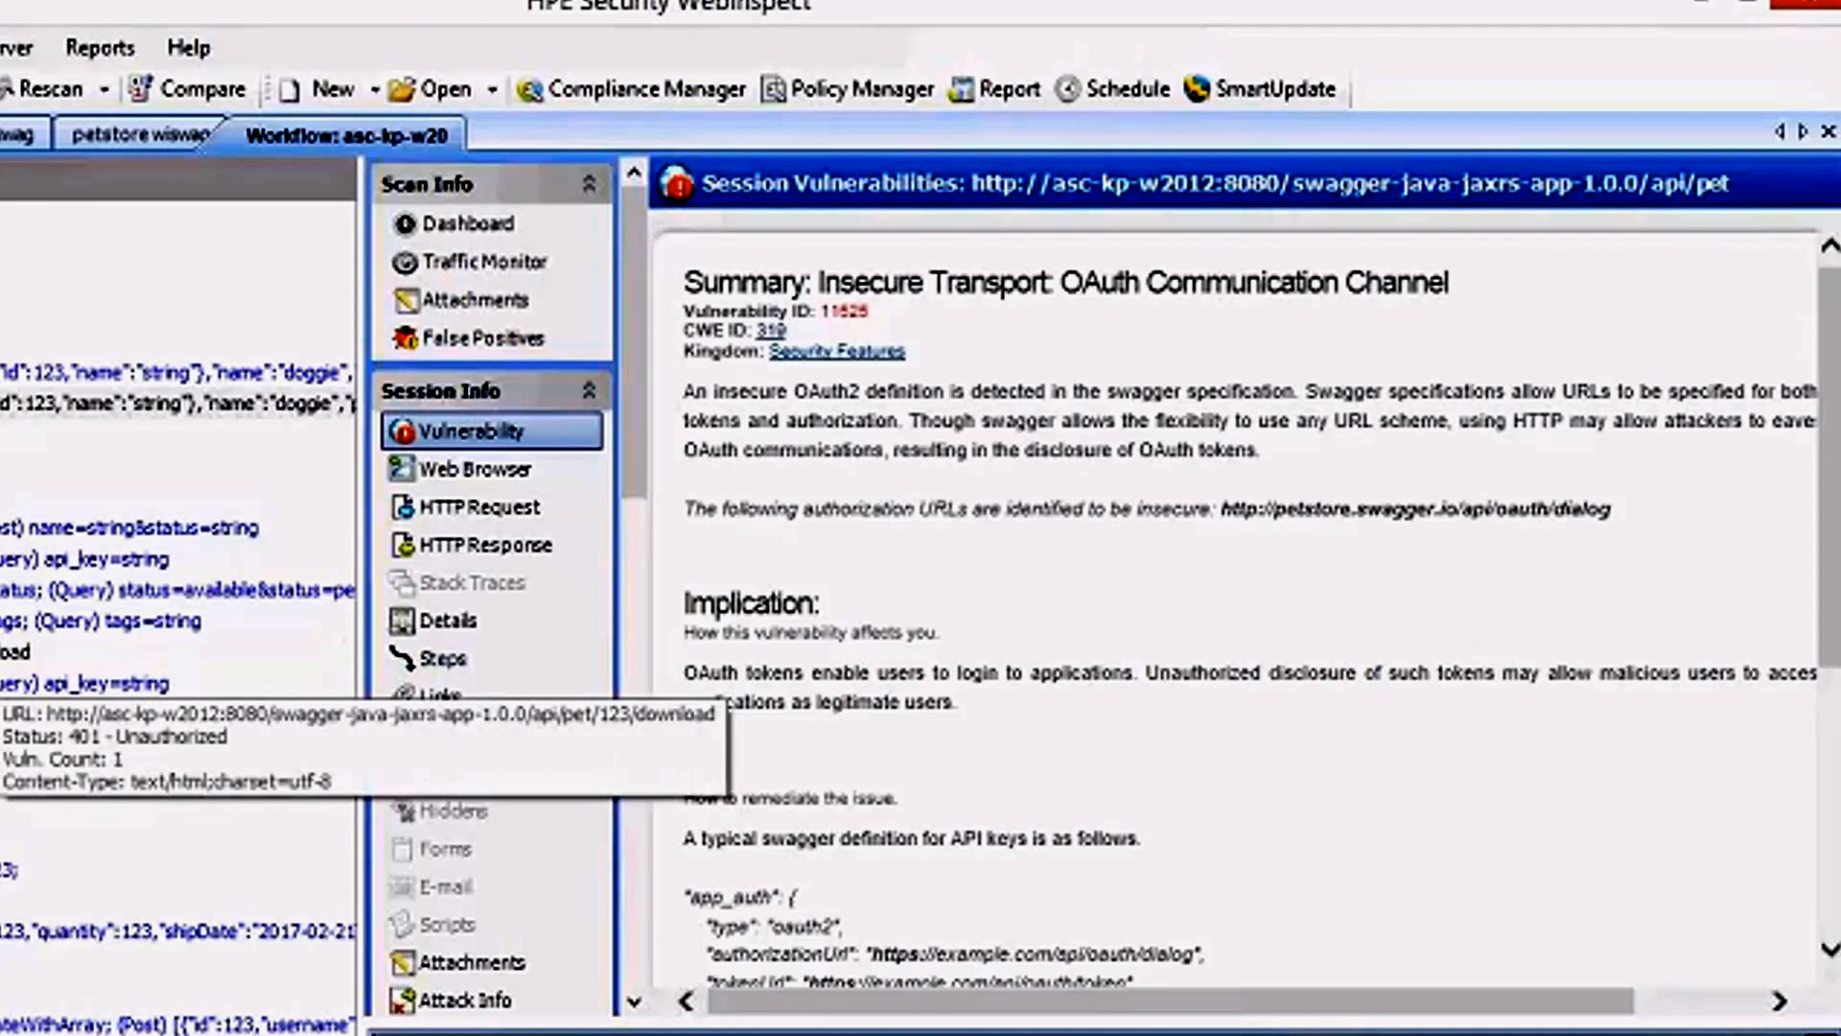
# Open the vulnerability of the api_key session beneath the {petid}/download custom rule and read its description.
pyautogui.click(12, 683)
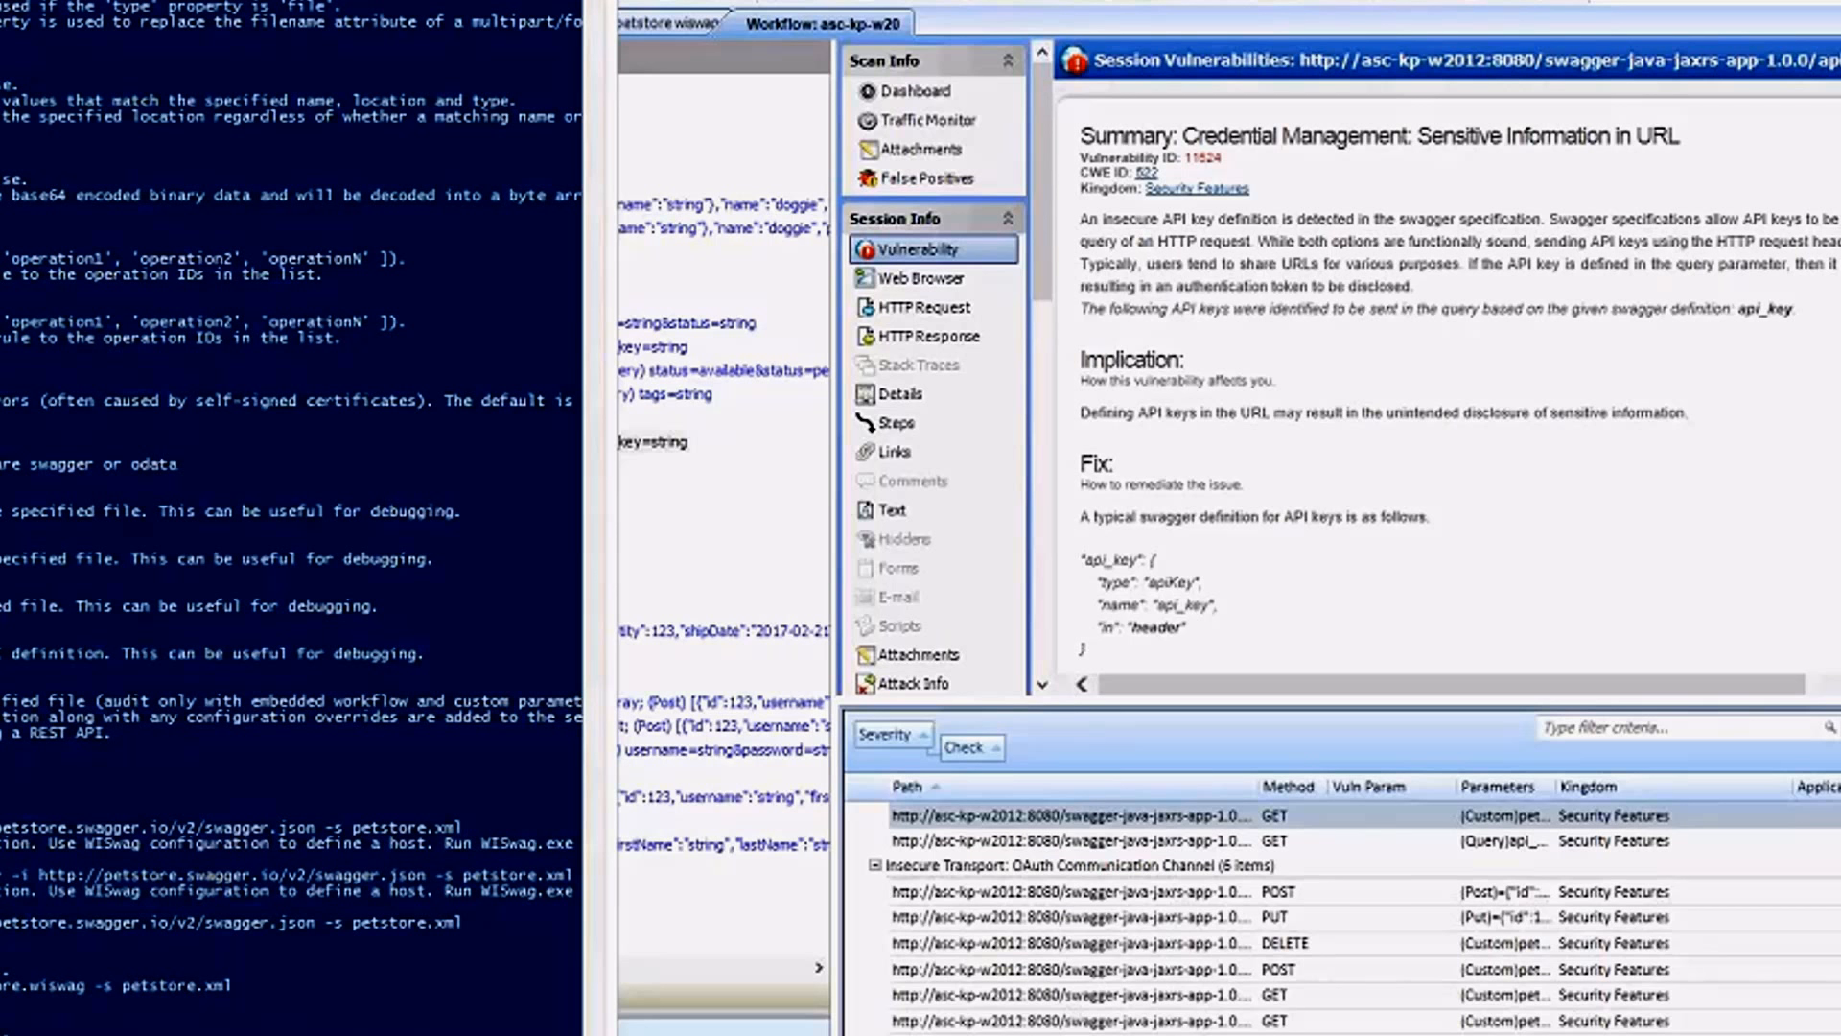
pyautogui.click(1505, 321)
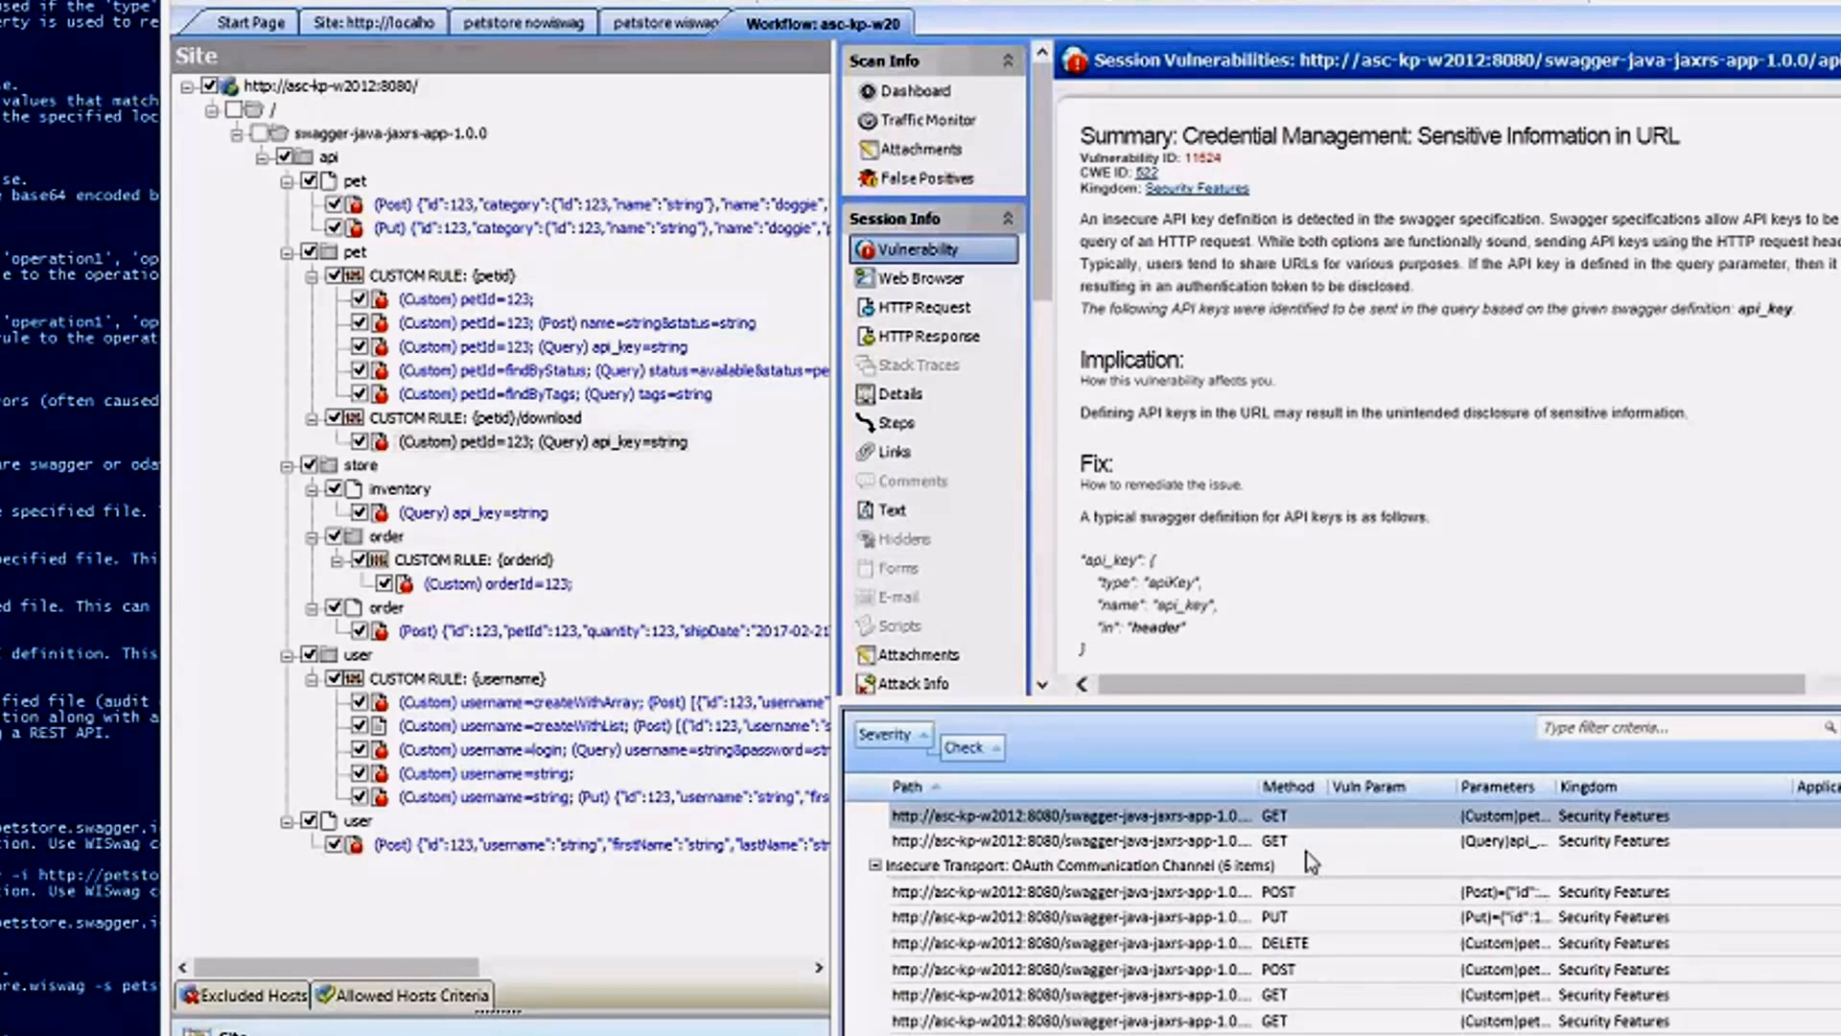
pyautogui.hotkey('alt', 'Tab')
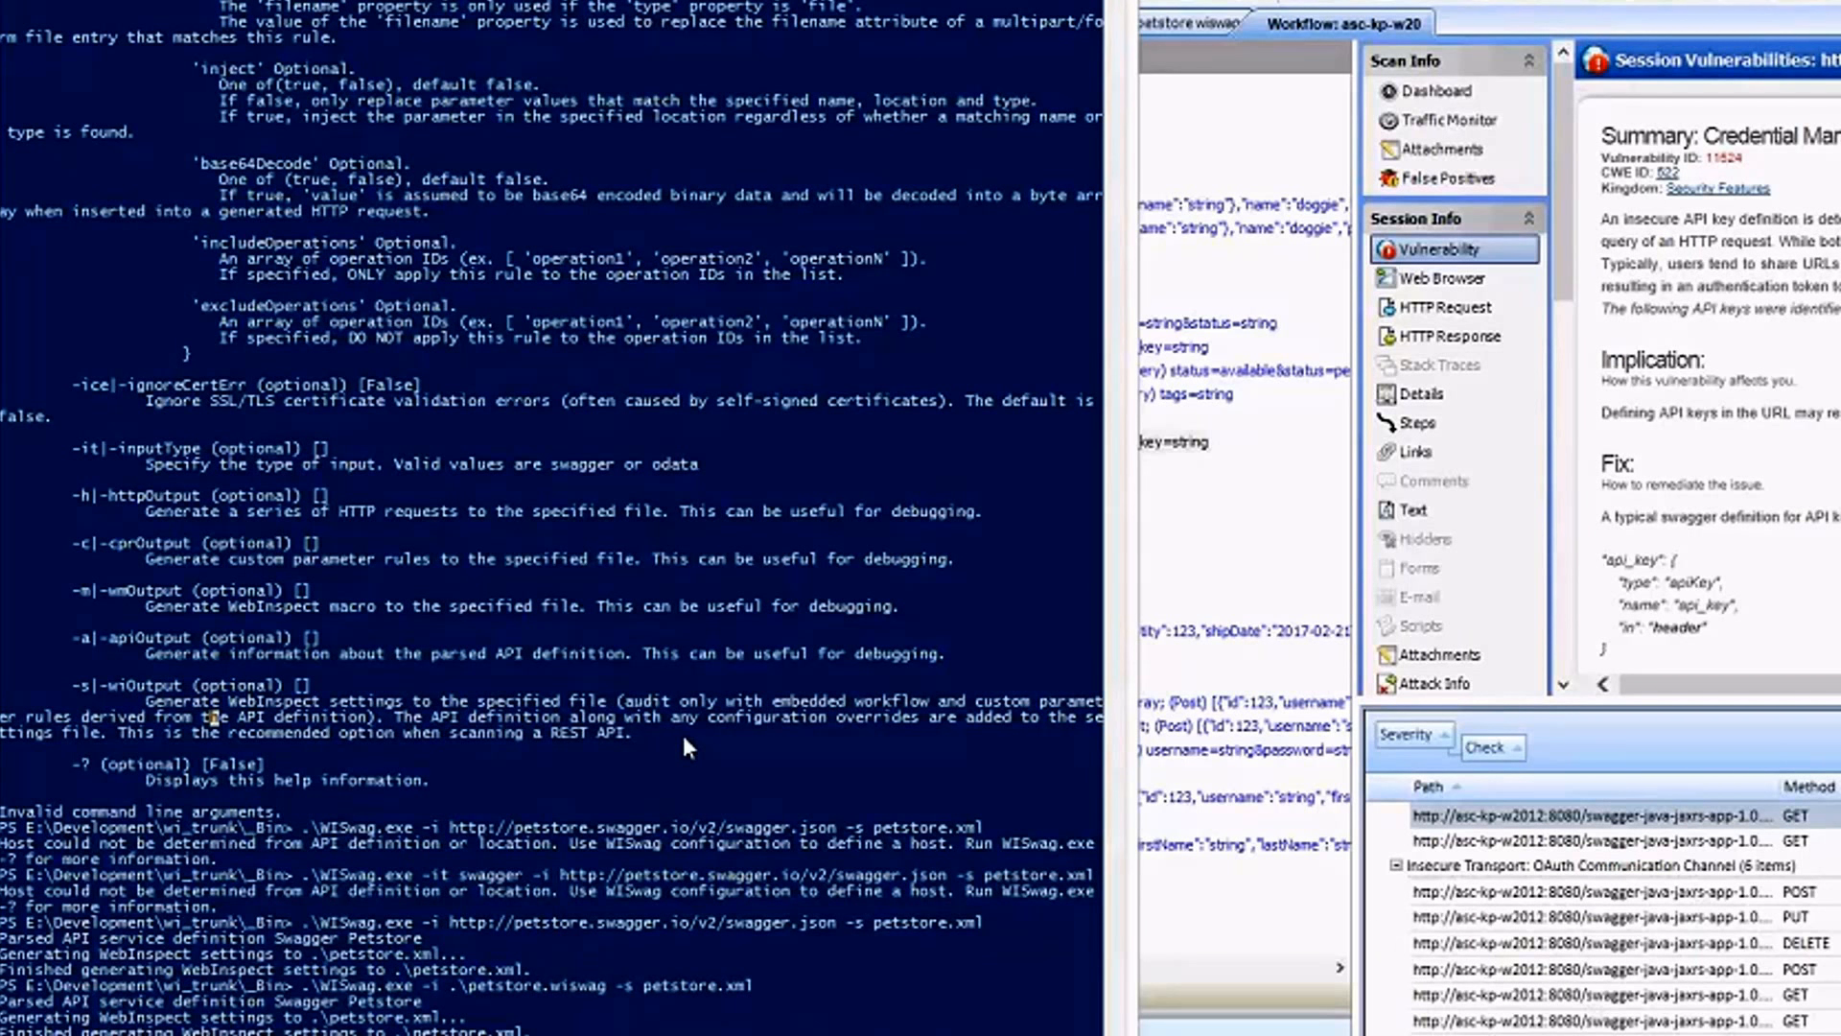
pyautogui.click(684, 734)
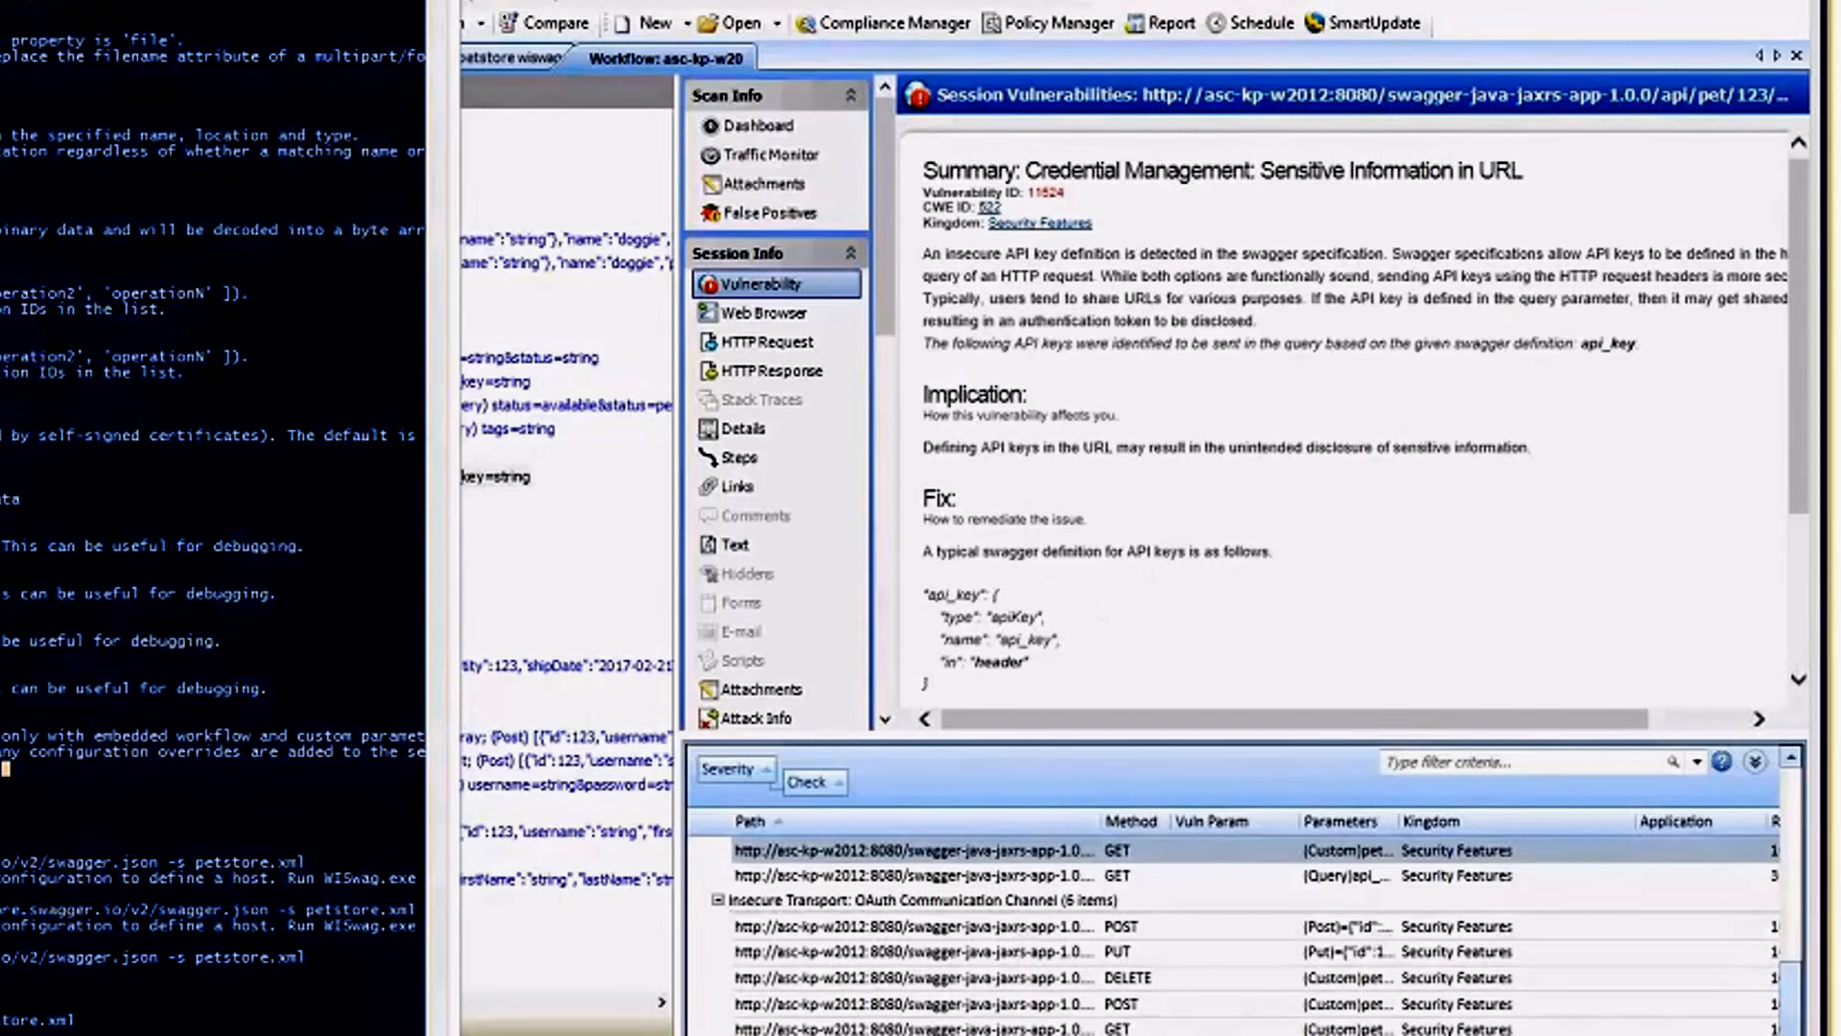
pyautogui.click(1013, 455)
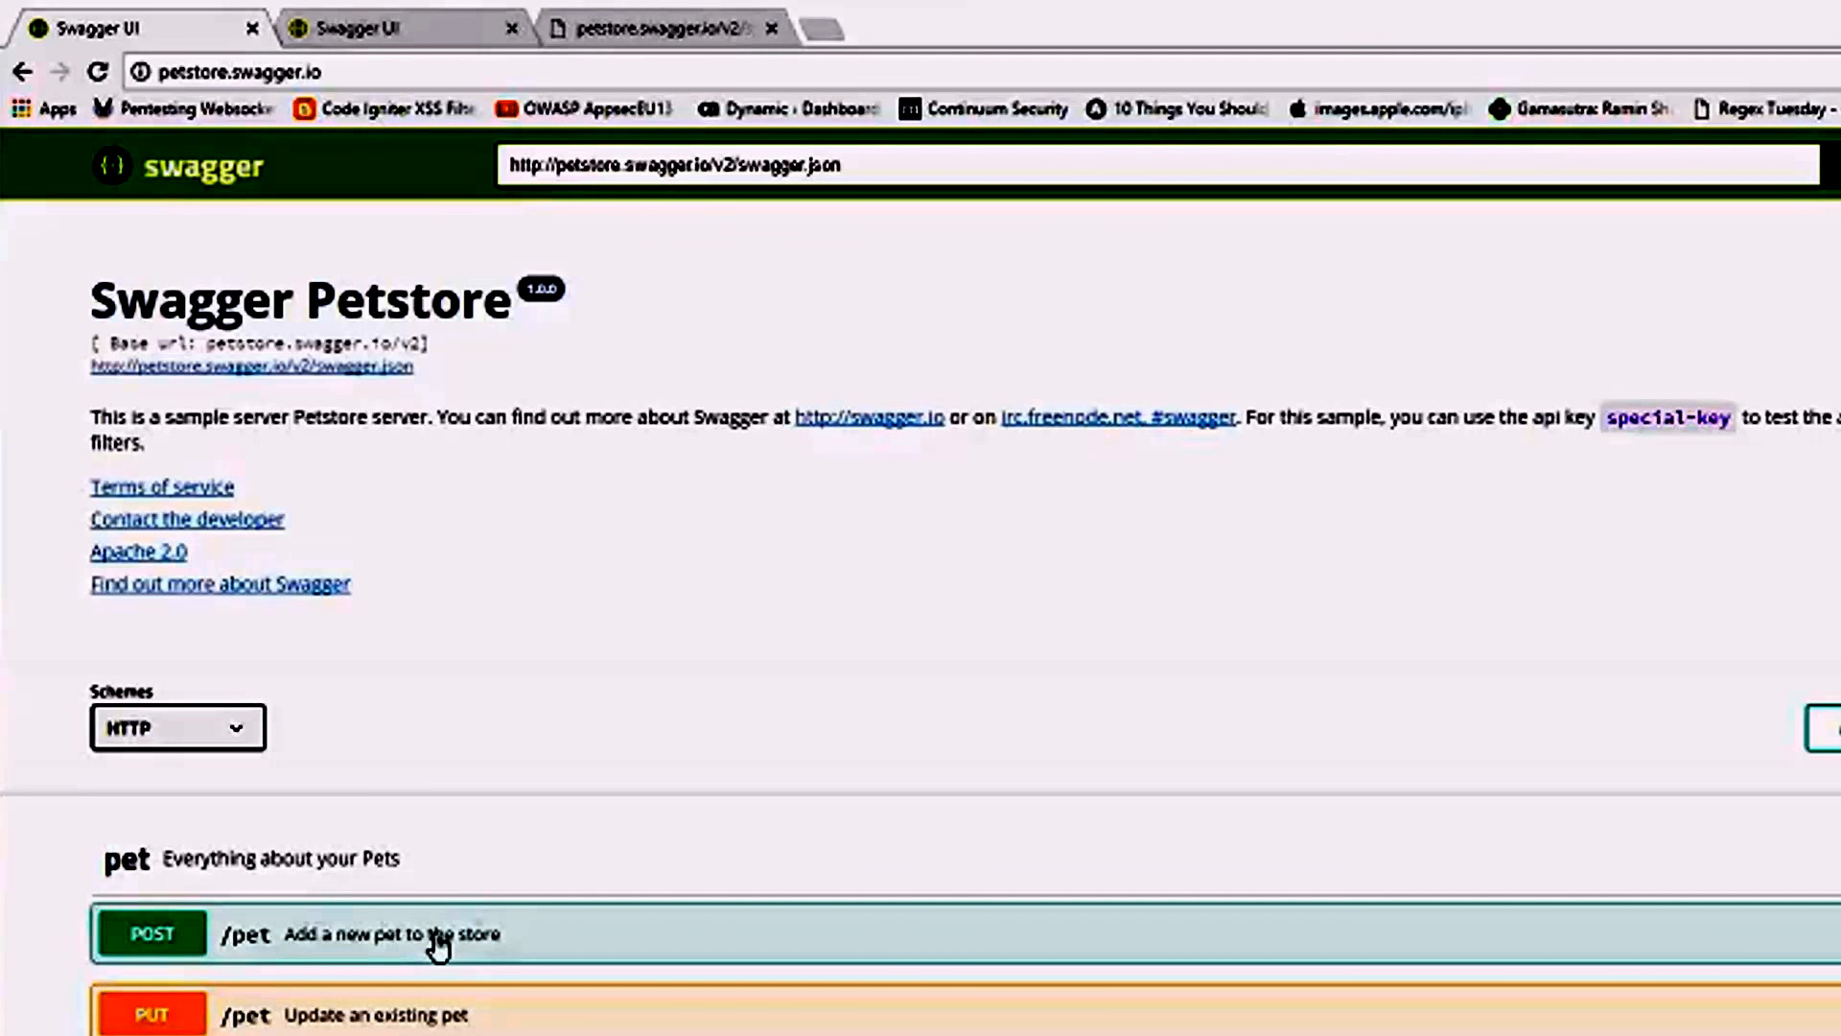
pyautogui.click(741, 169)
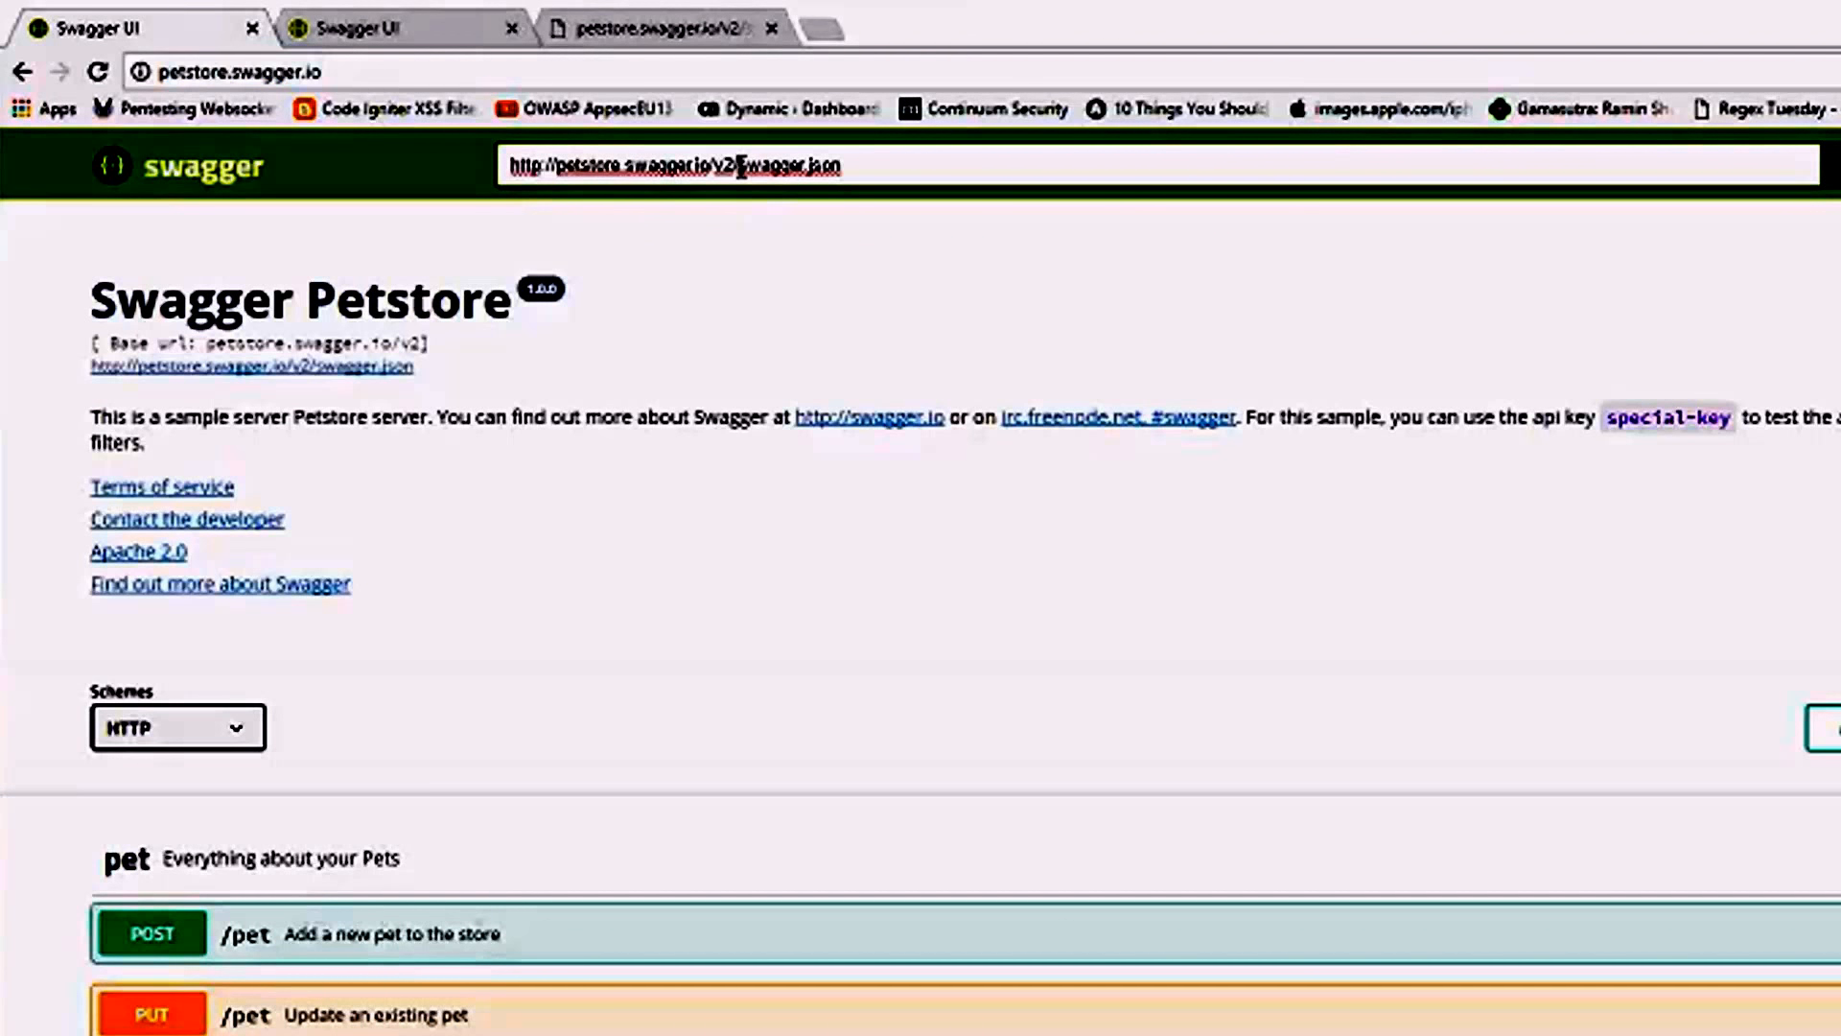
pyautogui.moveTo(741, 169); pyautogui.dragTo(484, 178)
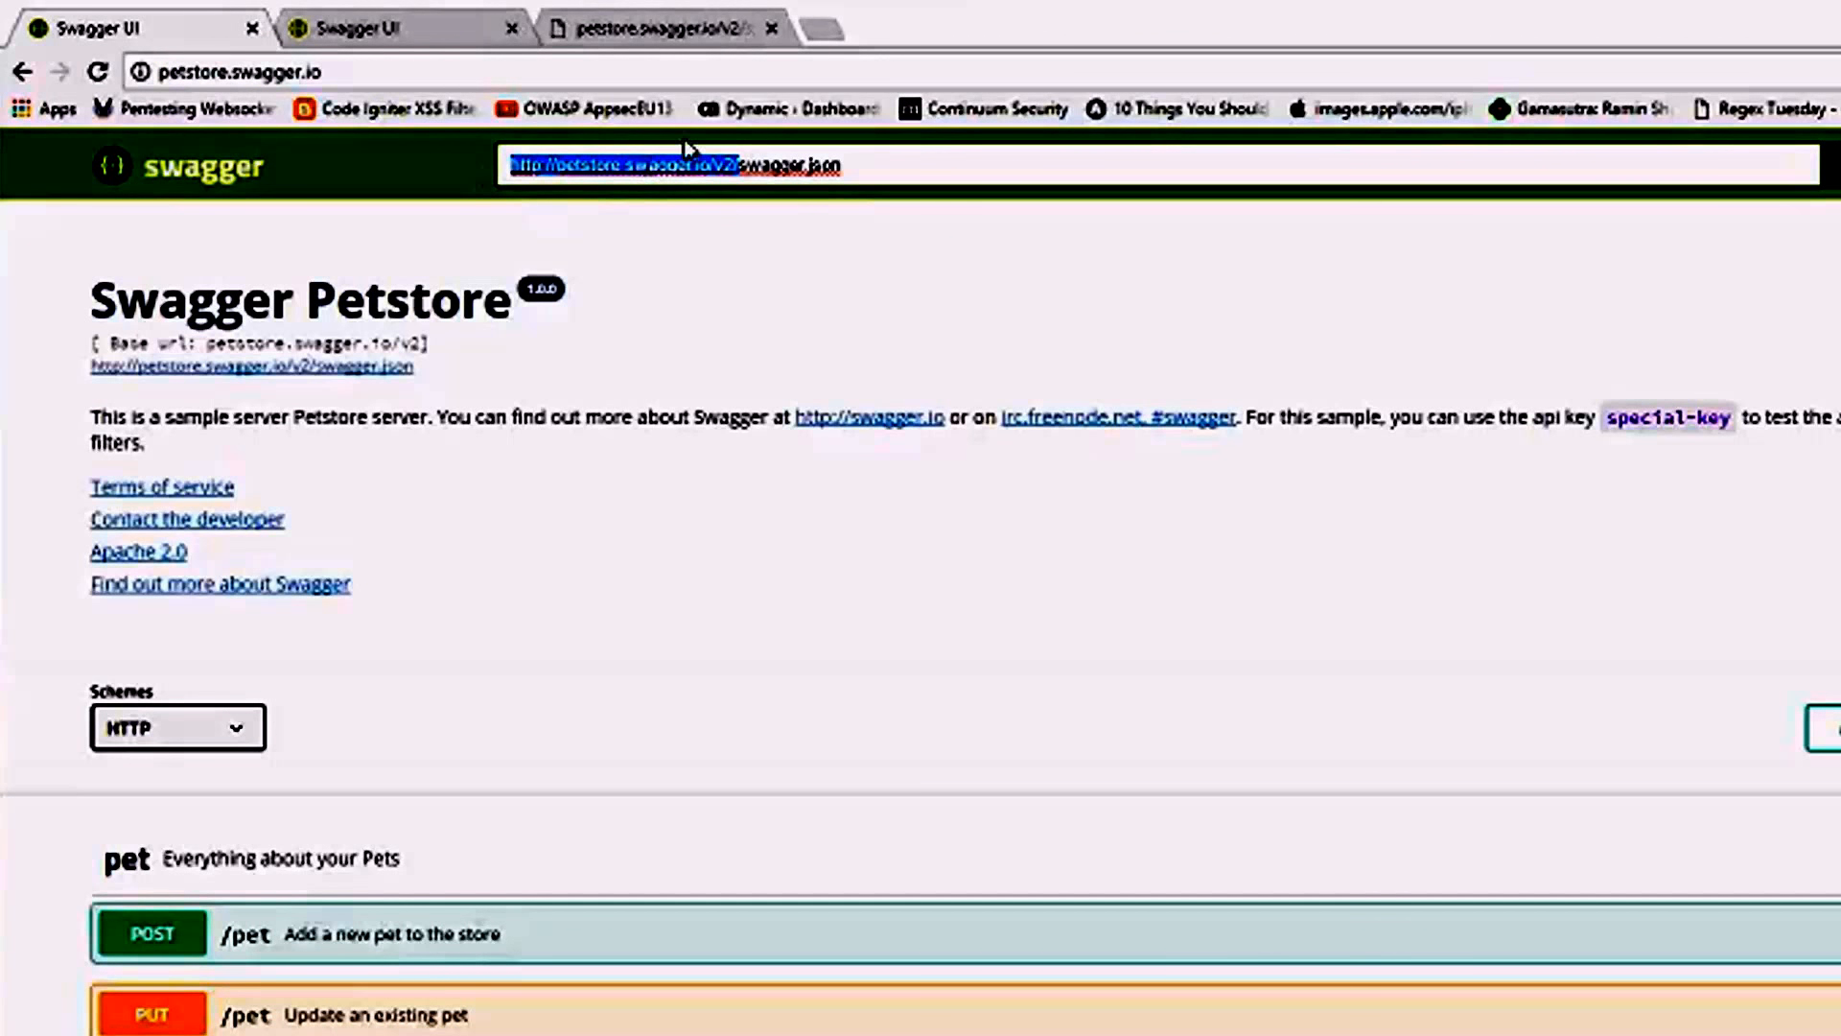
pyautogui.hotkey('ctrl', 'c')
pyautogui.click(485, 71)
pyautogui.hotkey('ctrl', 'v')
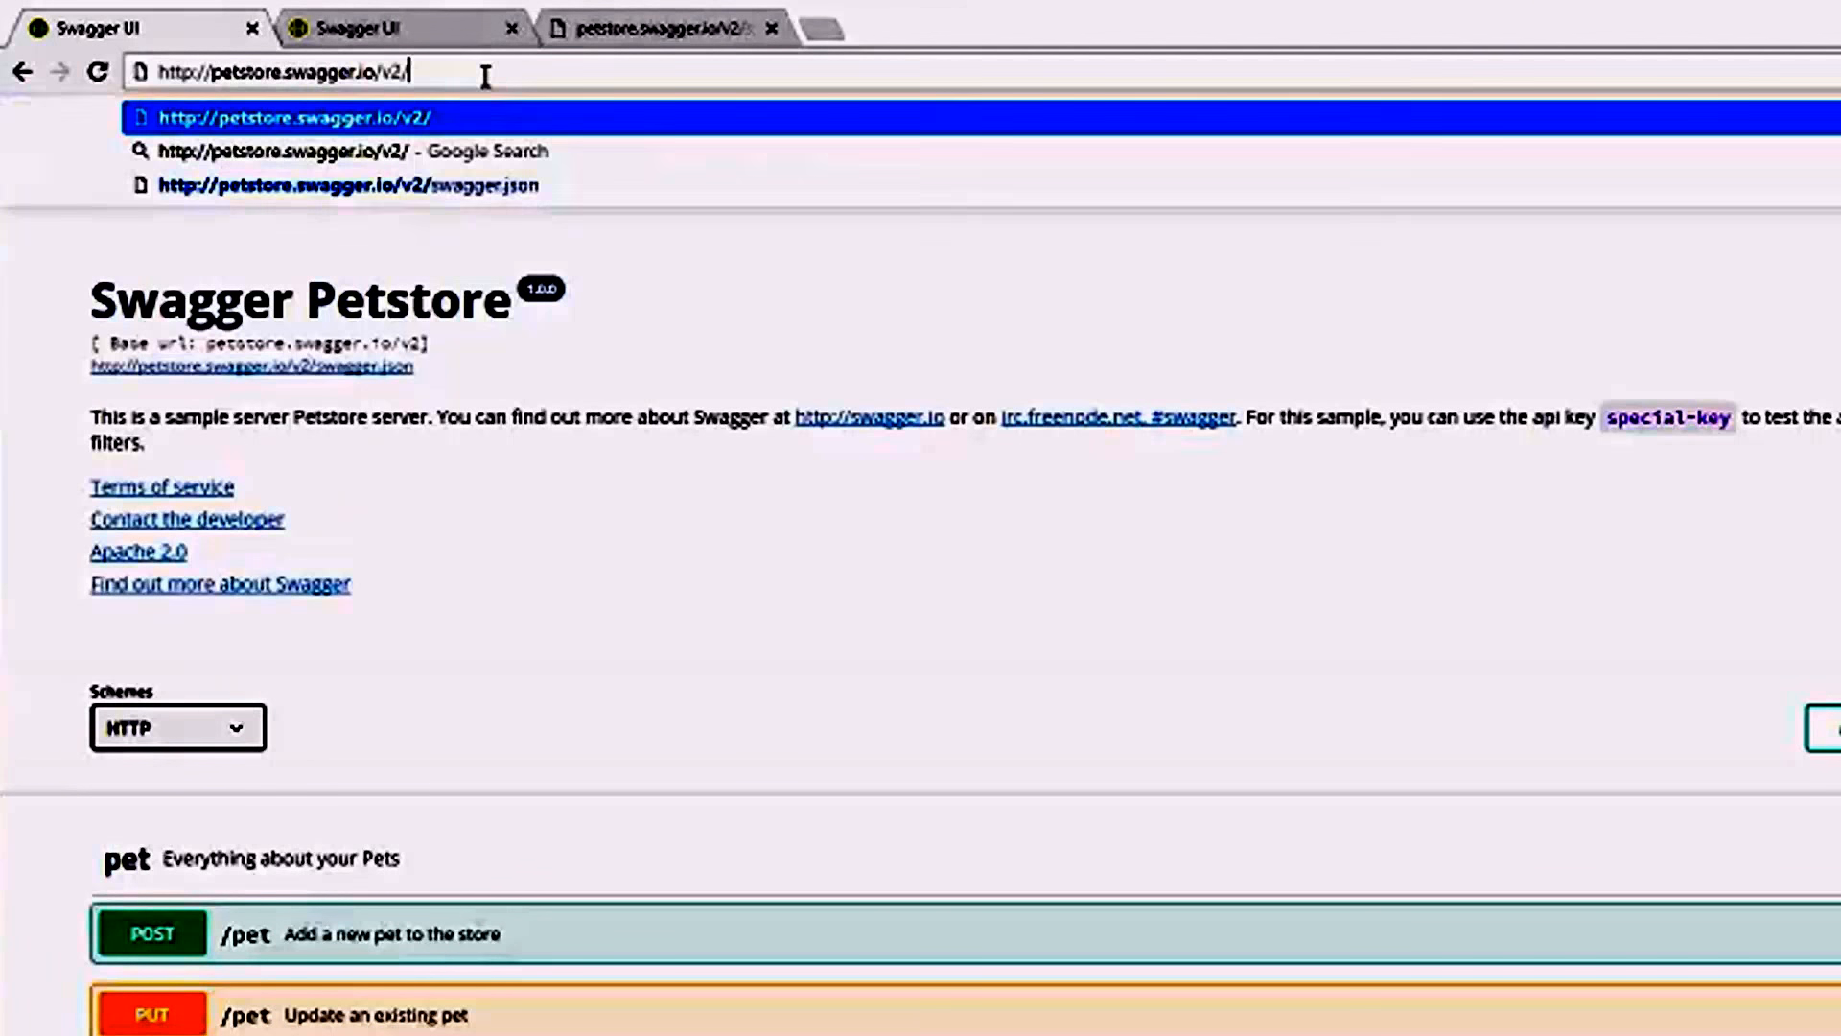
pyautogui.press('Return')
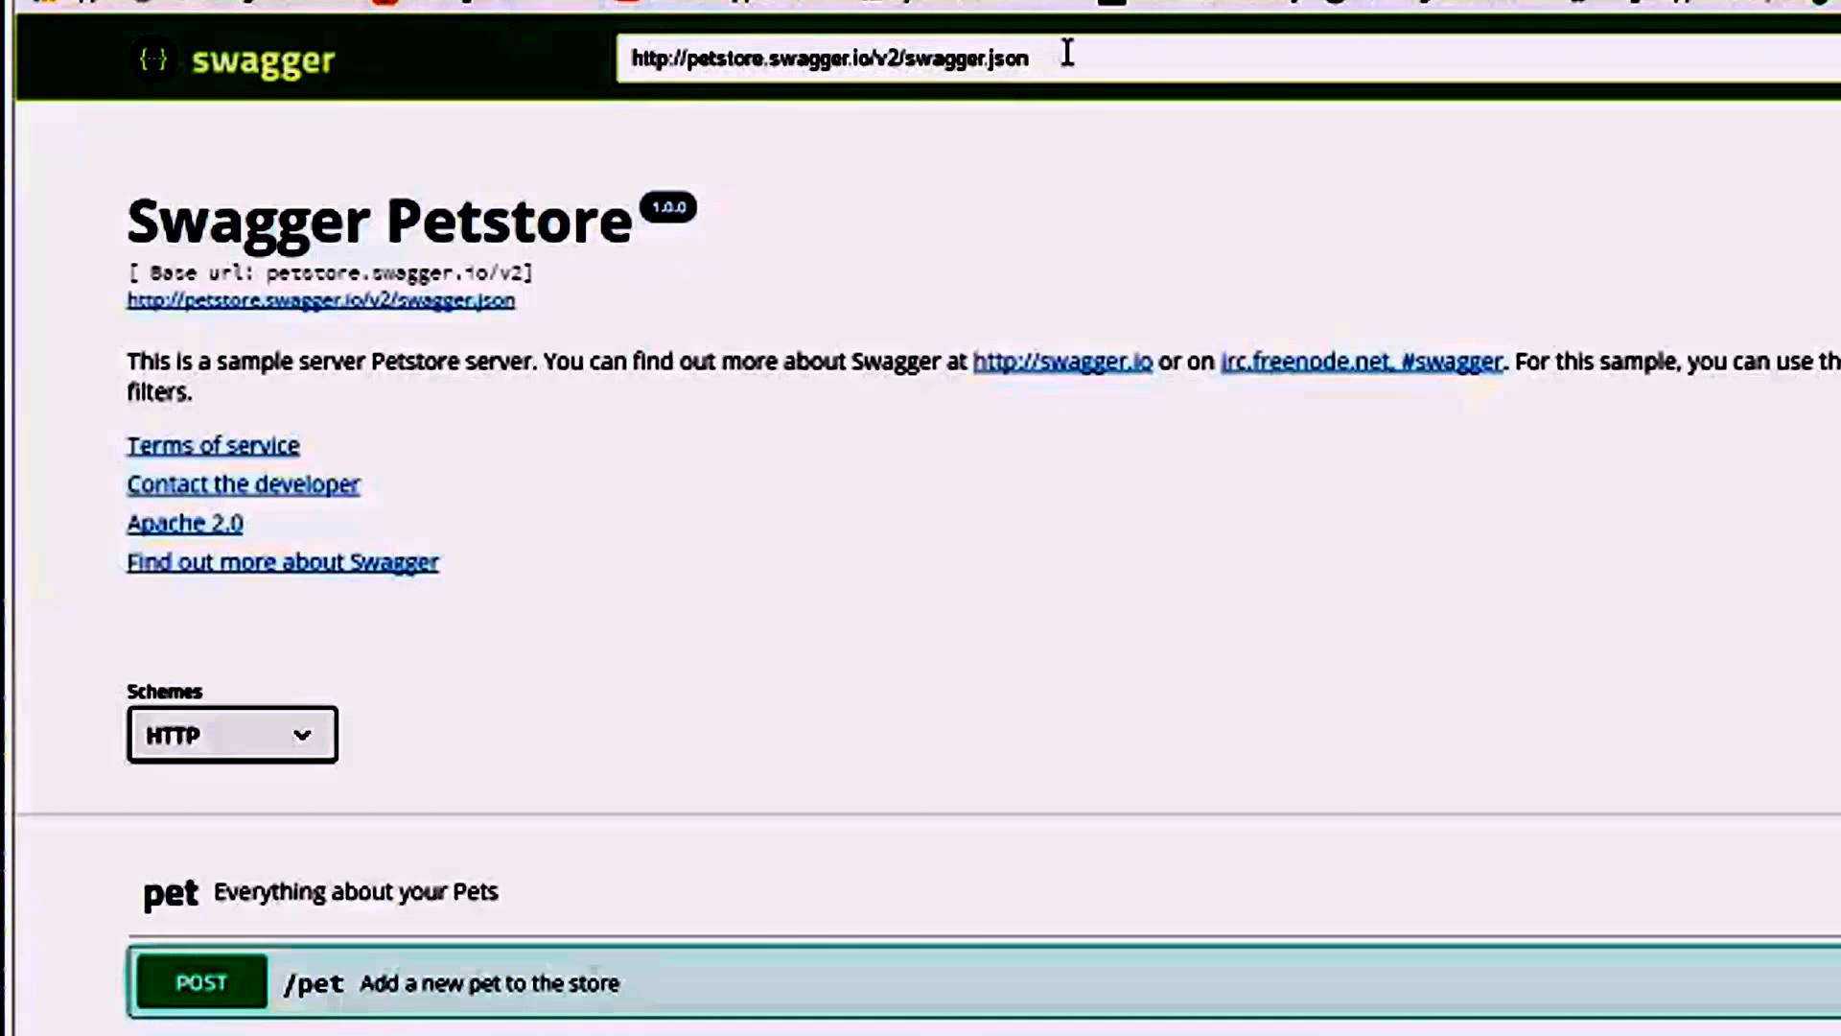
# Examine the Swagger UI definition URL and the petstore.swagger.io host part of the raw swagger.json page address.
pyautogui.moveTo(1080, 54); pyautogui.dragTo(523, 79)
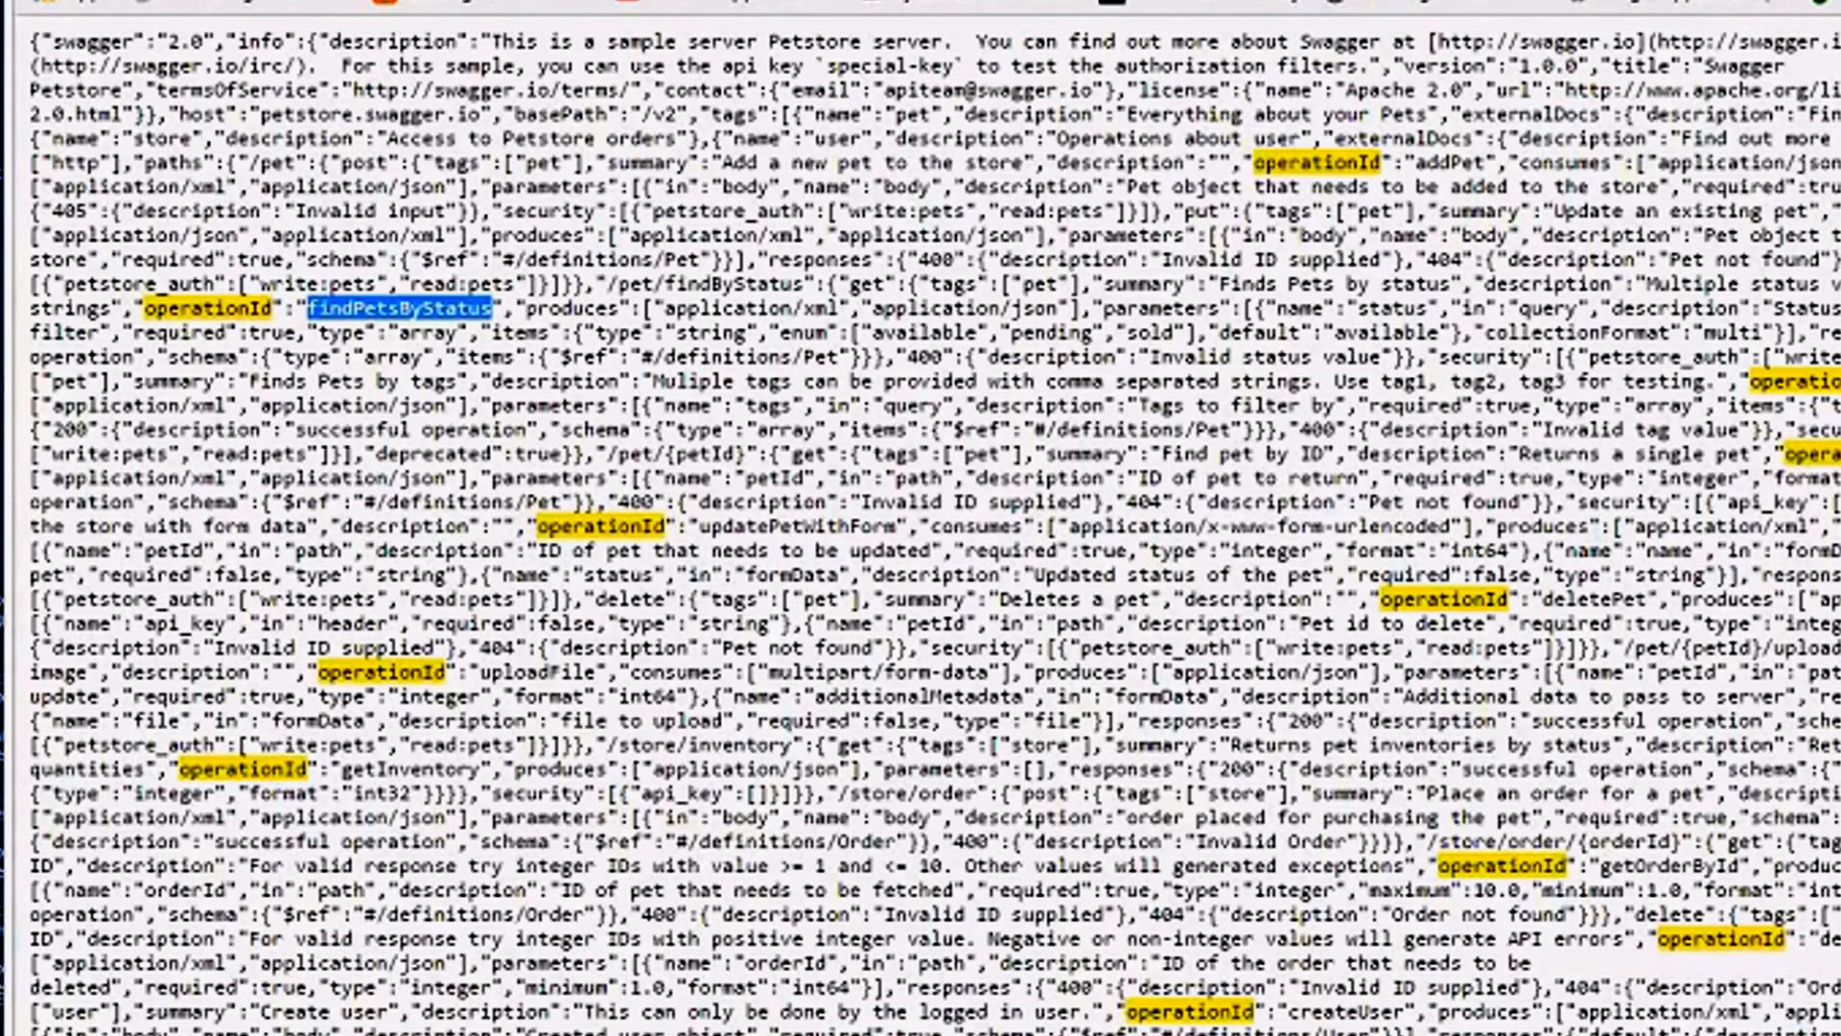
pyautogui.hotkey('alt', 'Tab')
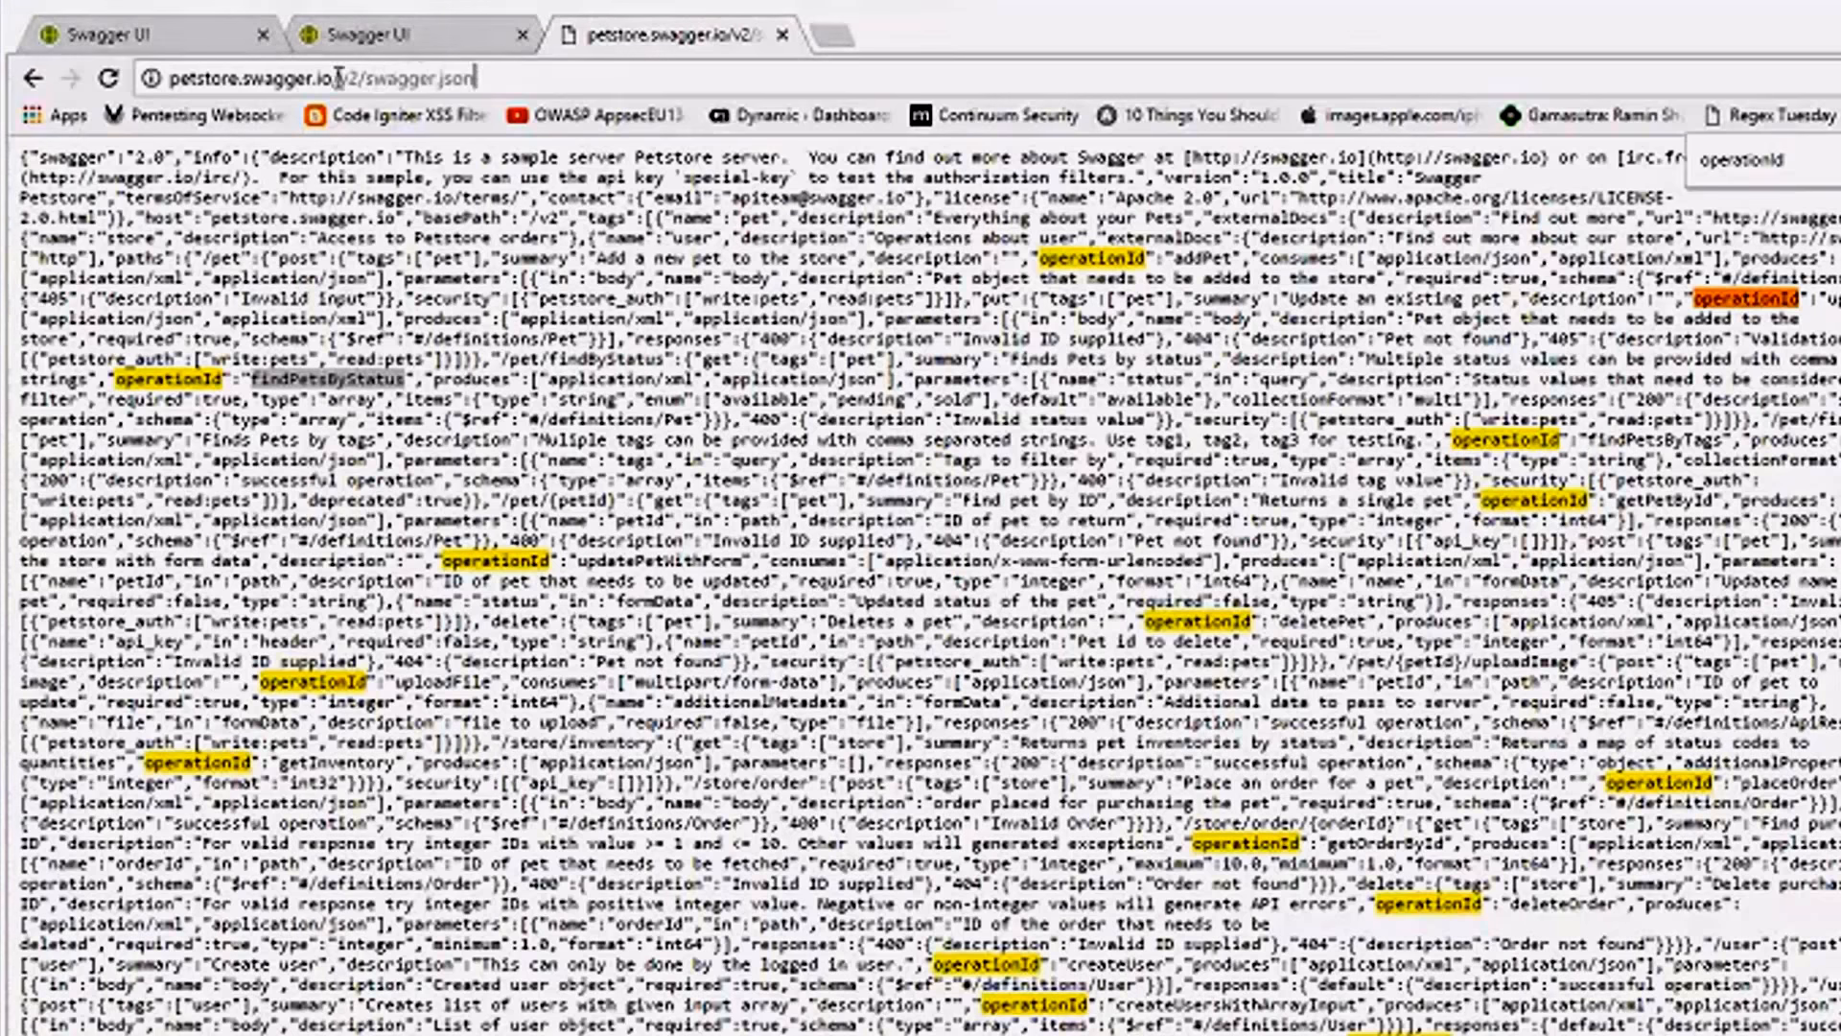
pyautogui.moveTo(332, 77); pyautogui.dragTo(48, 82)
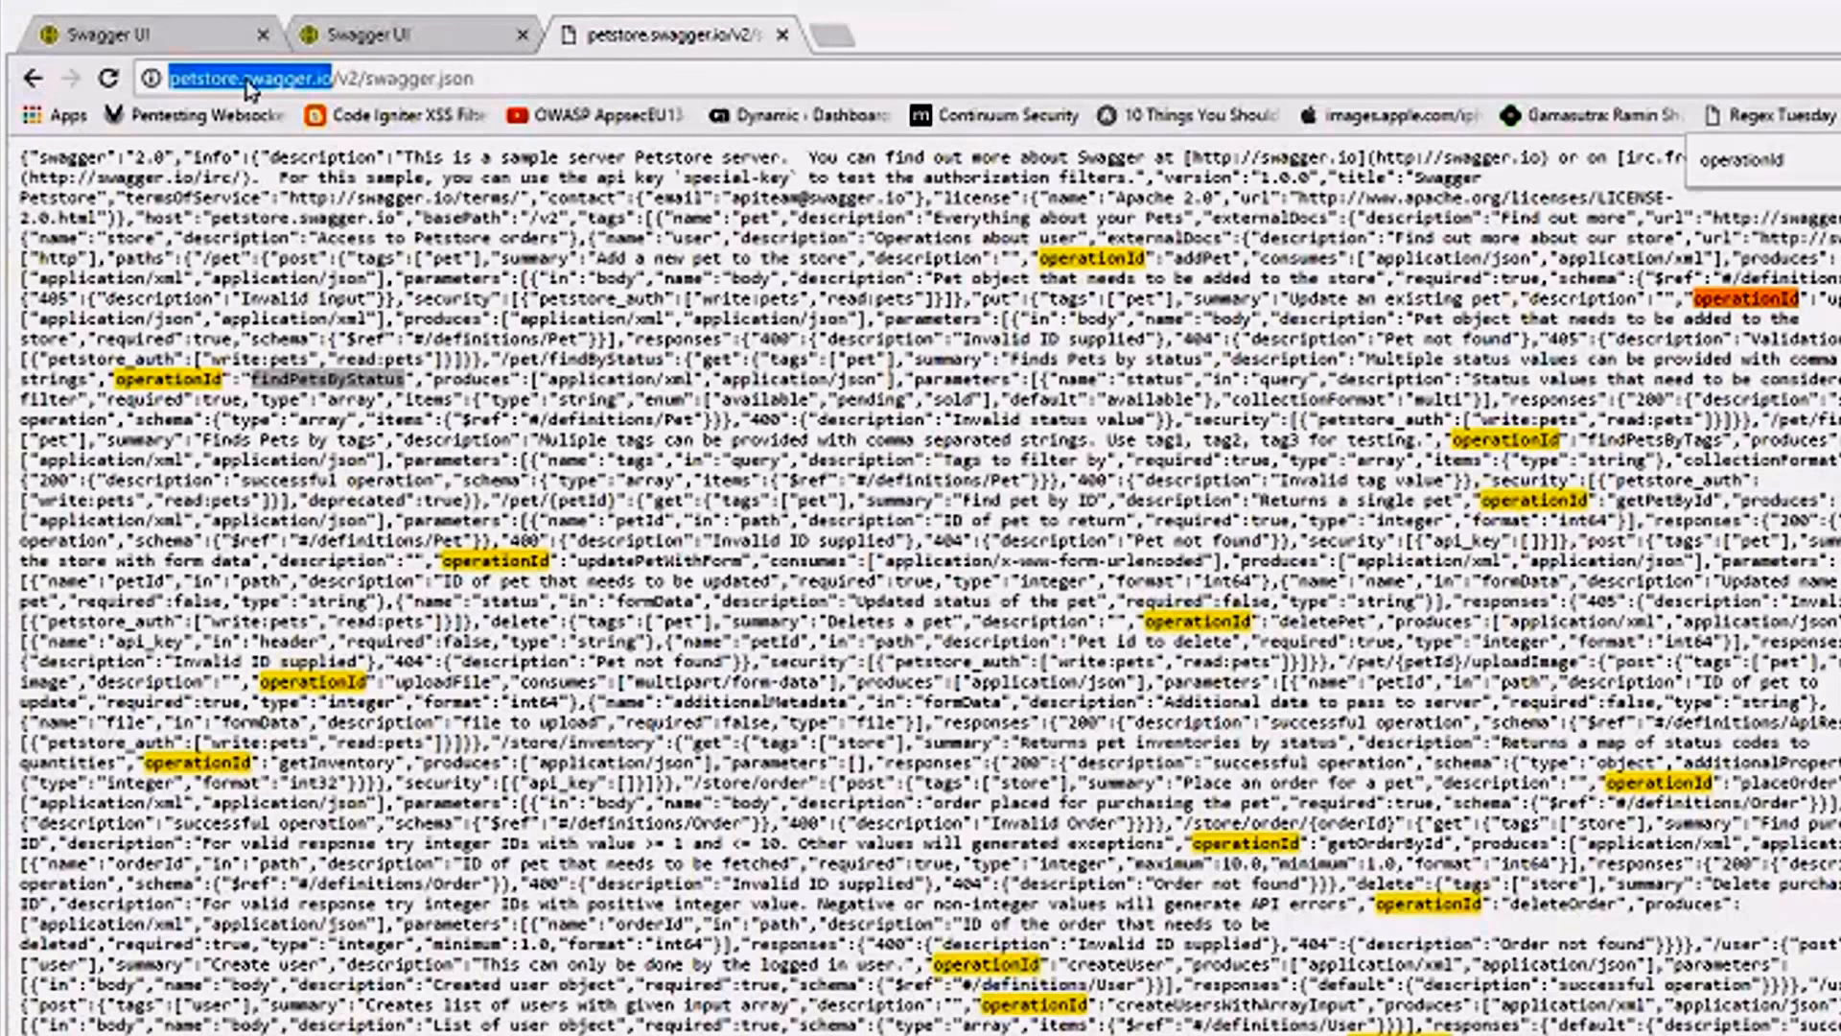